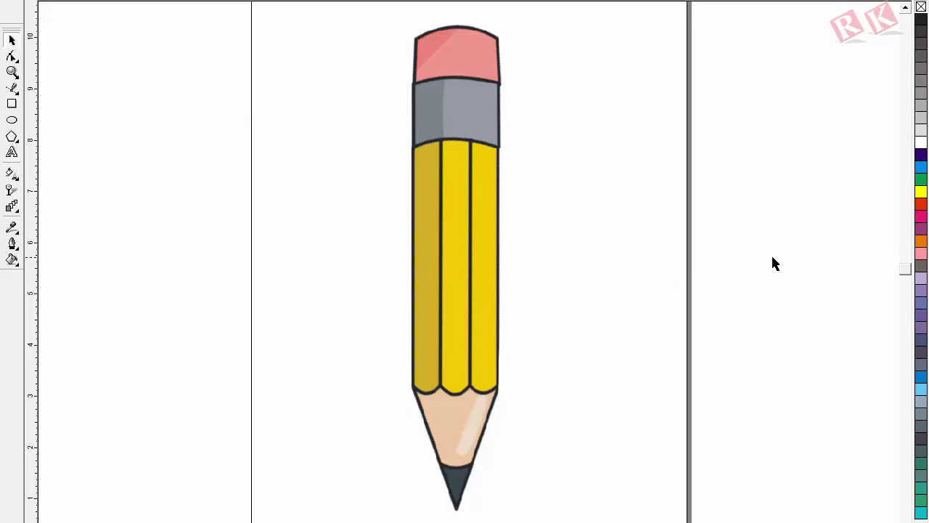
# Step: Move the pencil picture sideways on the page
pyautogui.click(465, 352)
pyautogui.moveTo(450, 295)
pyautogui.mouseDown()
pyautogui.moveTo(408, 307)
pyautogui.moveTo(481, 307)
pyautogui.moveTo(392, 295)
pyautogui.mouseUp()
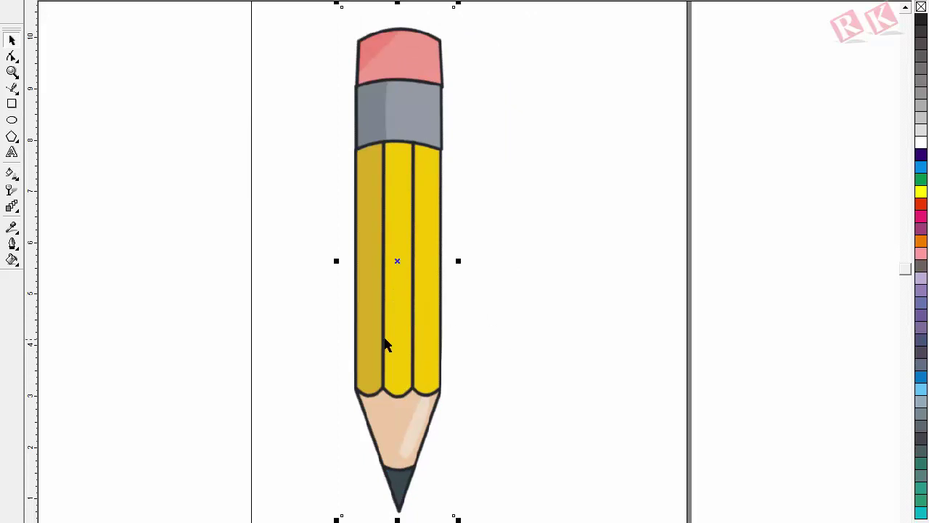
# Step: Import the pencil picture 01.jpg from the Desktop and place it on the page
pyautogui.hotkey('ctrl', 'i')
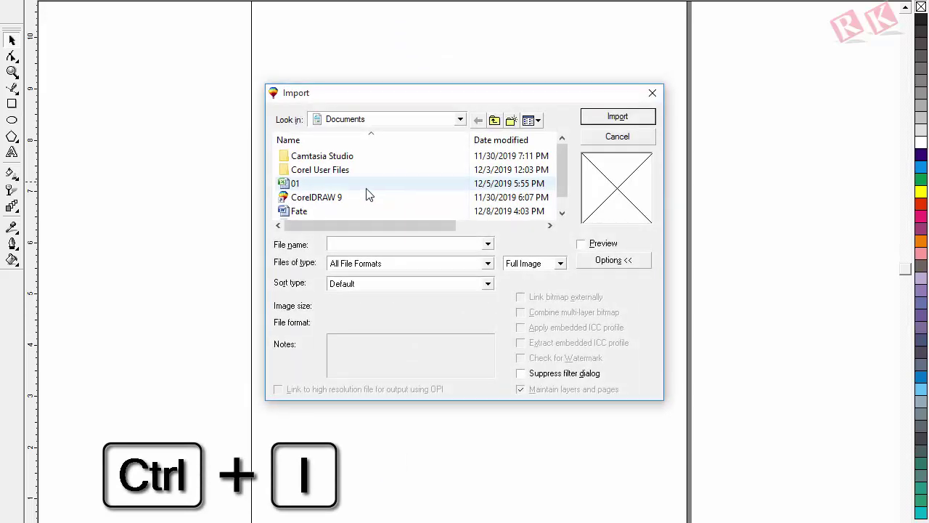
pyautogui.click(421, 121)
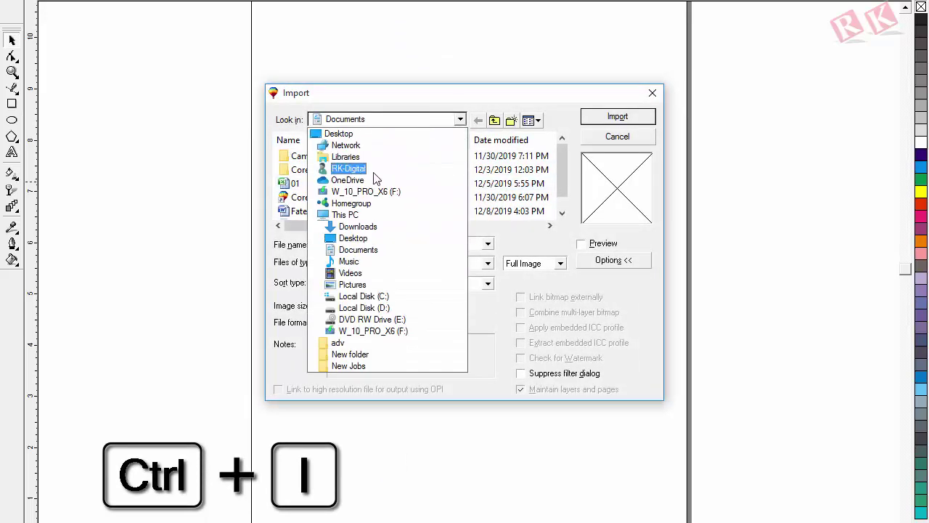
pyautogui.click(560, 199)
pyautogui.scroll(2, 560, 197)
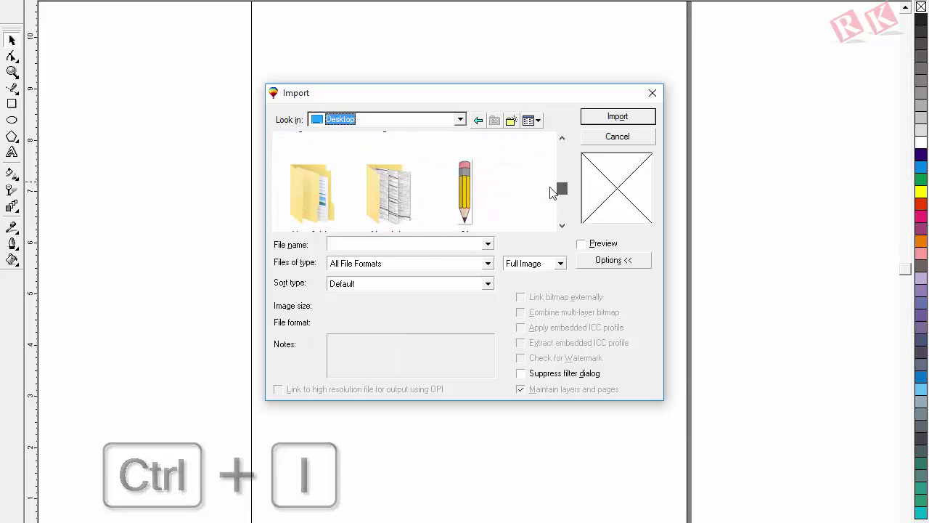
pyautogui.doubleClick(475, 187)
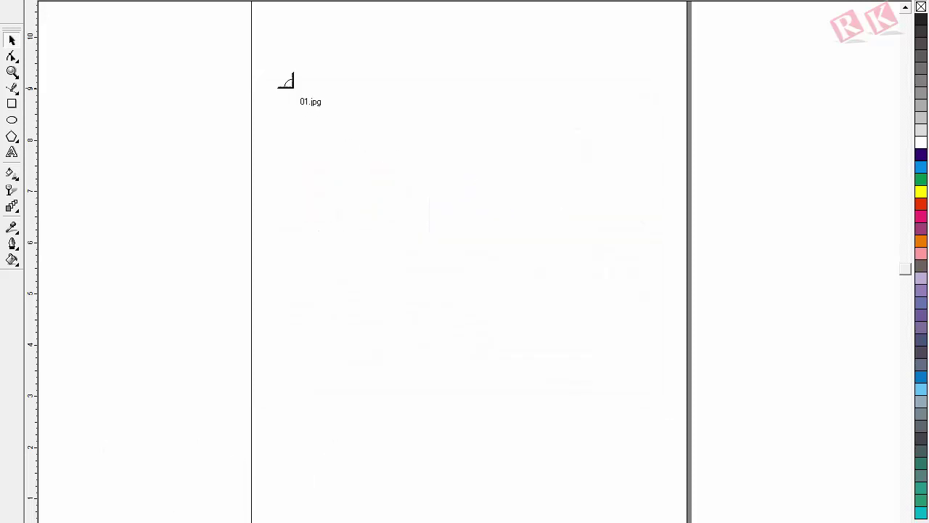
pyautogui.click(287, 82)
# Step: Scale the imported pencil picture down slightly and reposition it so the whole pencil fits on the page
pyautogui.moveTo(453, 222)
pyautogui.mouseDown()
pyautogui.moveTo(489, 207)
pyautogui.moveTo(481, 212)
pyautogui.mouseUp()
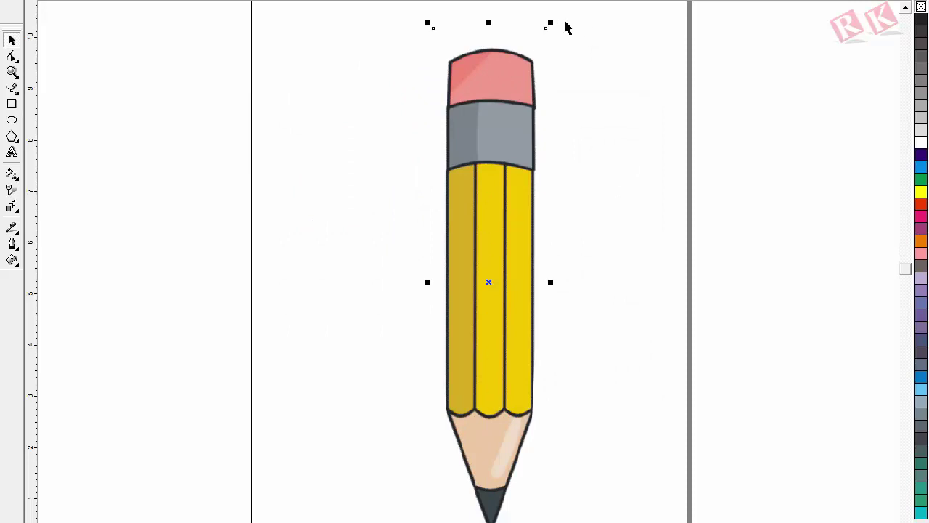
pyautogui.moveTo(549, 24); pyautogui.dragTo(539, 75)
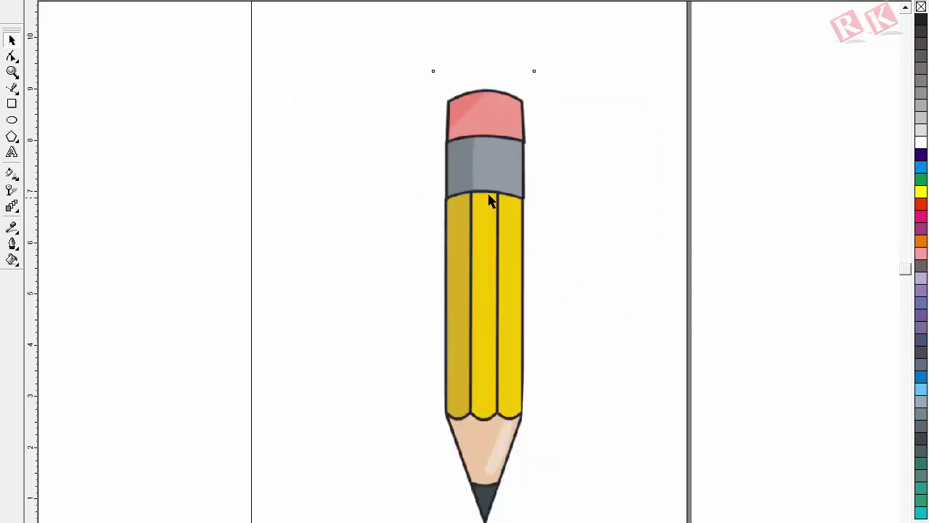
pyautogui.moveTo(492, 201); pyautogui.dragTo(496, 178)
pyautogui.click(648, 212)
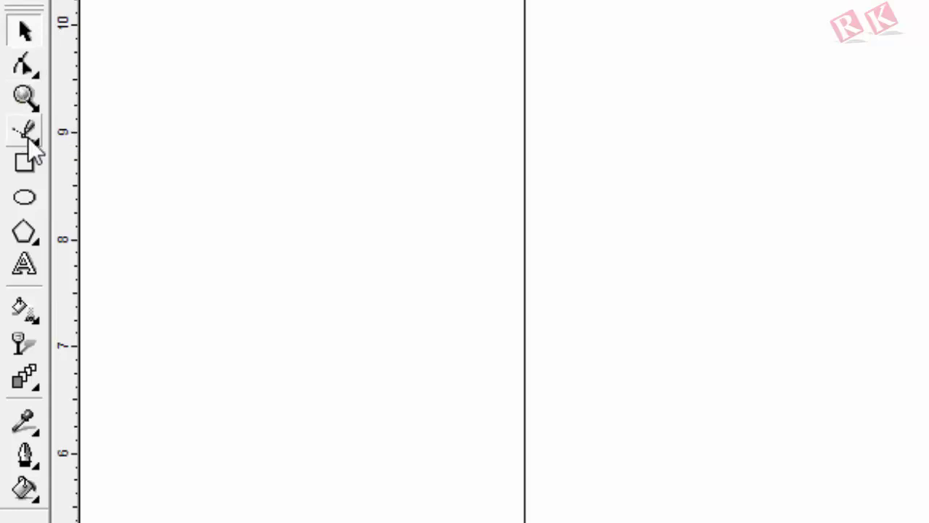
pyautogui.click(32, 140)
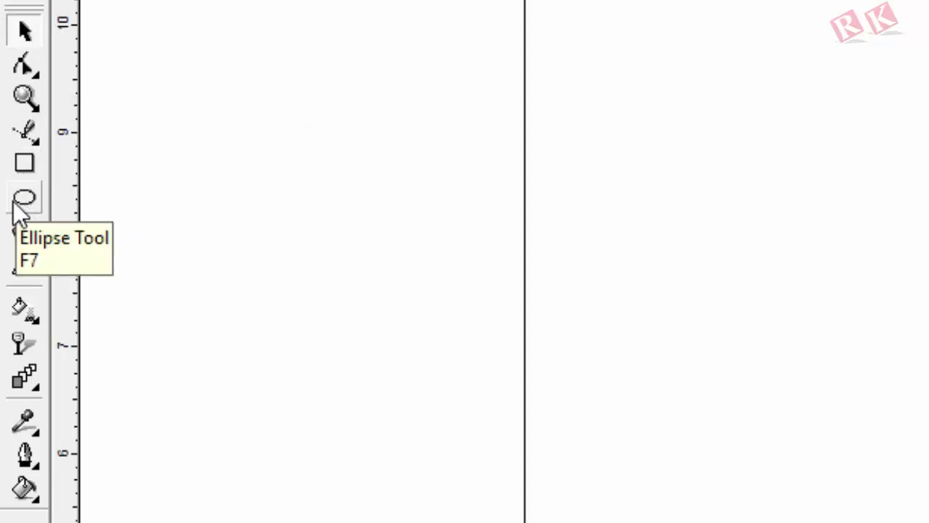
pyautogui.click(20, 206)
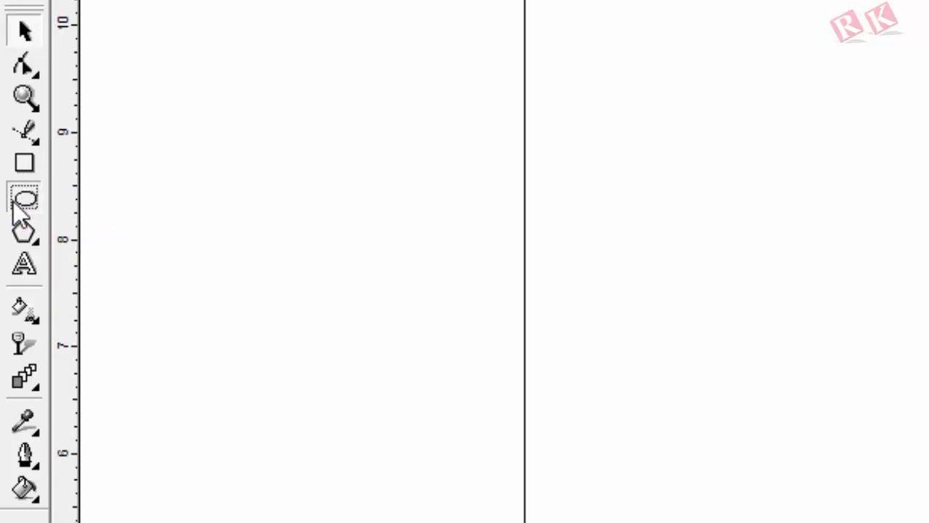
pyautogui.moveTo(302, 139); pyautogui.dragTo(553, 303)
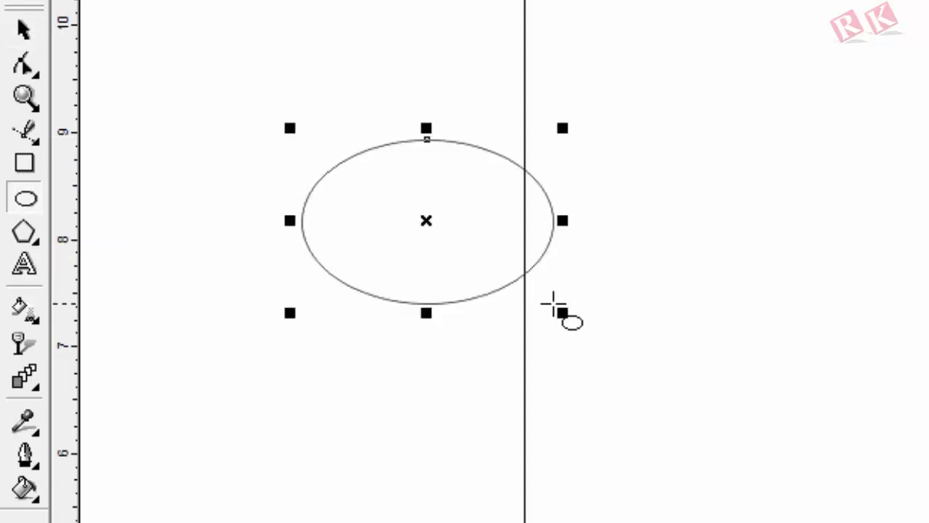
pyautogui.press('Delete')
pyautogui.click(33, 240)
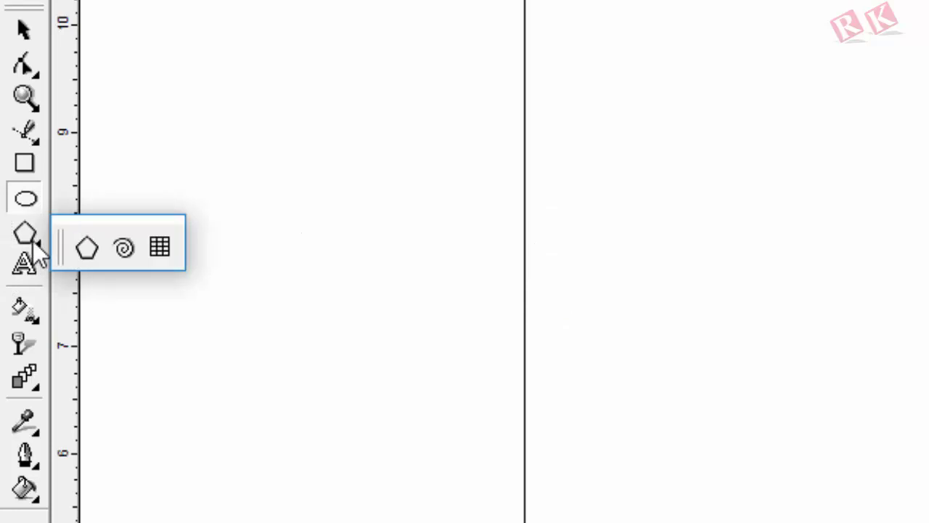
pyautogui.click(33, 240)
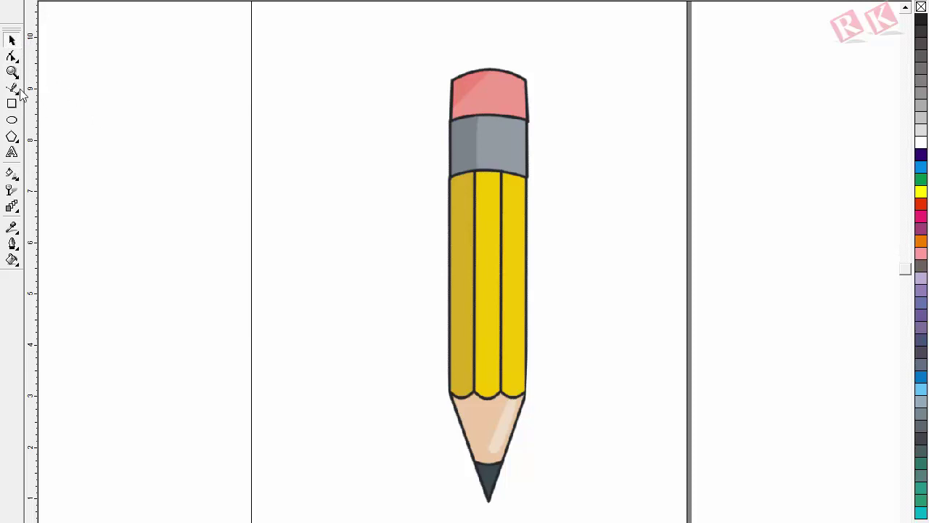
pyautogui.click(498, 185)
pyautogui.click(498, 185)
pyautogui.press('z')
pyautogui.moveTo(390, 56); pyautogui.dragTo(601, 512)
pyautogui.press('space')
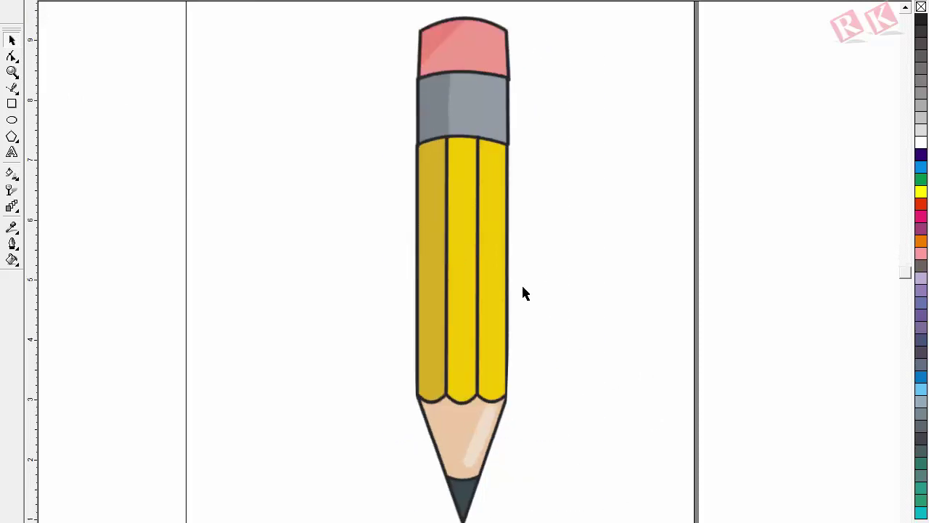
pyautogui.click(12, 105)
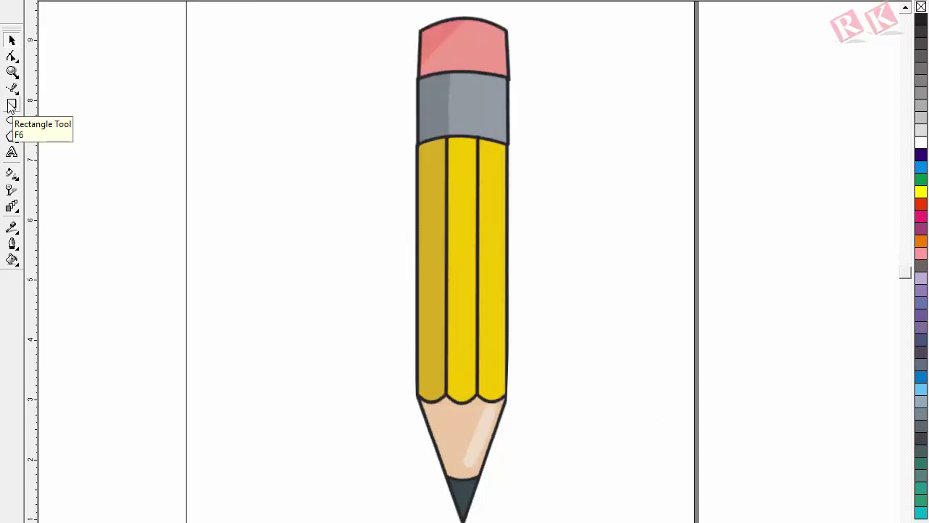
pyautogui.click(12, 105)
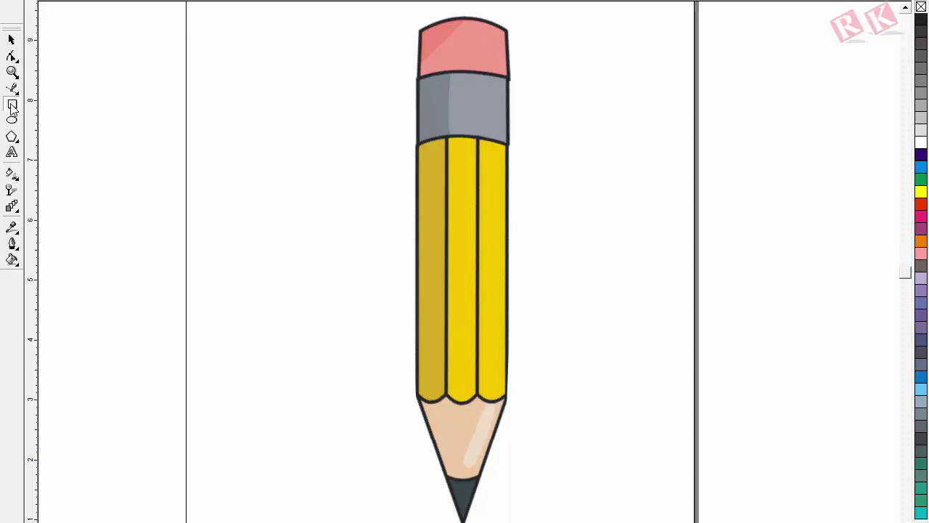
pyautogui.moveTo(416, 146)
pyautogui.mouseDown()
pyautogui.moveTo(459, 175)
pyautogui.moveTo(457, 412)
pyautogui.moveTo(445, 398)
pyautogui.mouseUp()
pyautogui.click(11, 39)
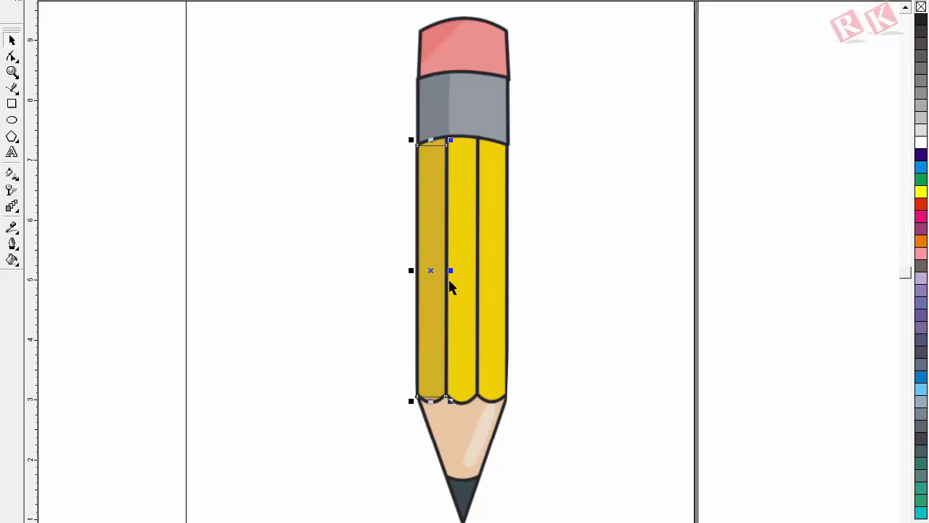
pyautogui.press('Delete')
# Step: Apply a Uniform transparency to the pencil picture and raise it above 50 to make the picture a faint tracing guide
pyautogui.click(480, 216)
pyautogui.click(11, 193)
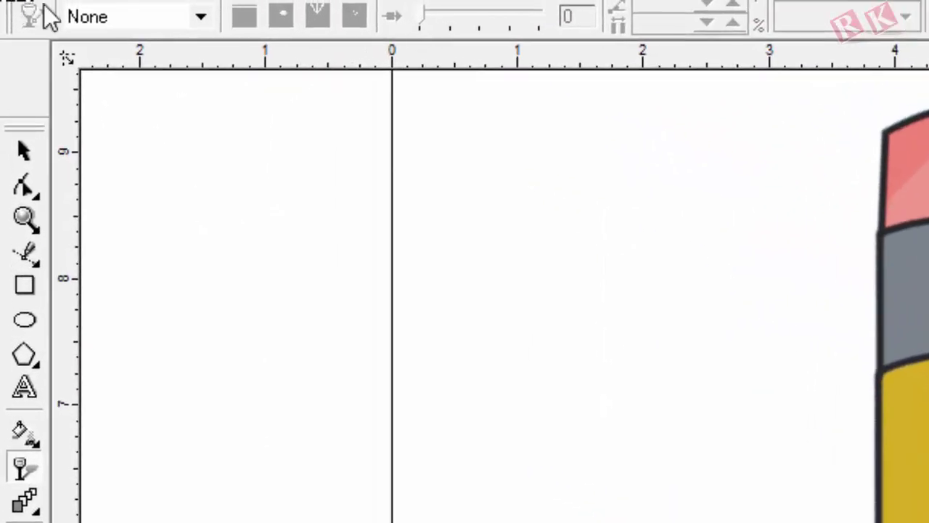
pyautogui.click(201, 27)
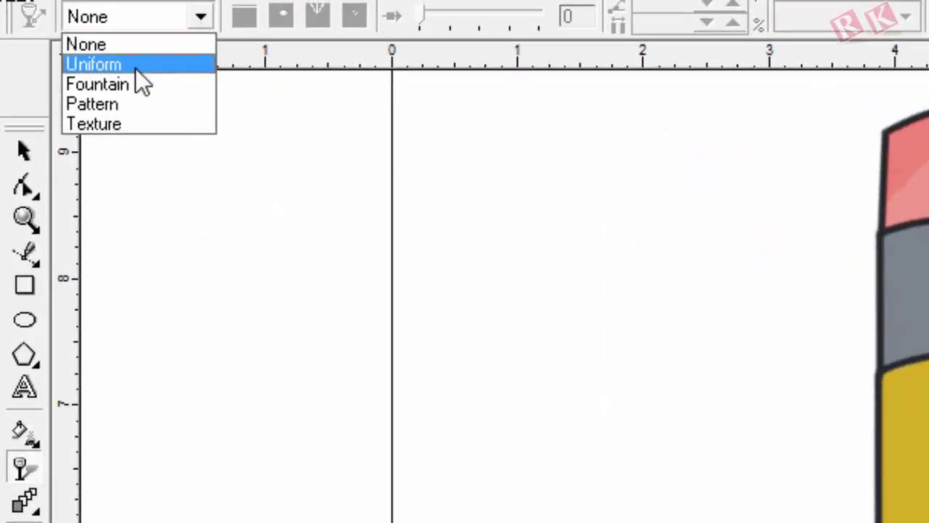
pyautogui.click(133, 67)
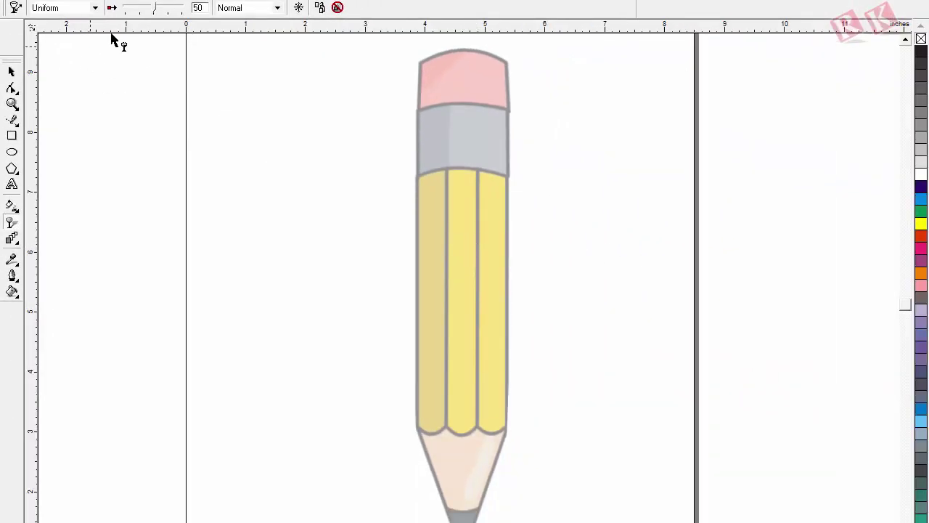
pyautogui.moveTo(153, 7); pyautogui.dragTo(167, 14)
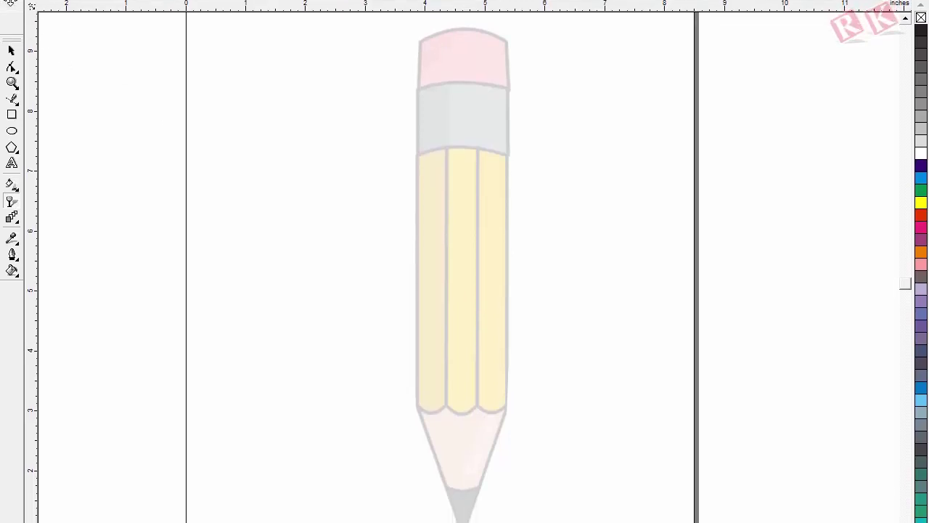
# Step: Draw a rectangle about 0.53 by 4.24 inches over the darker outer stripe of the pencil's yellow body
pyautogui.click(12, 51)
pyautogui.click(11, 116)
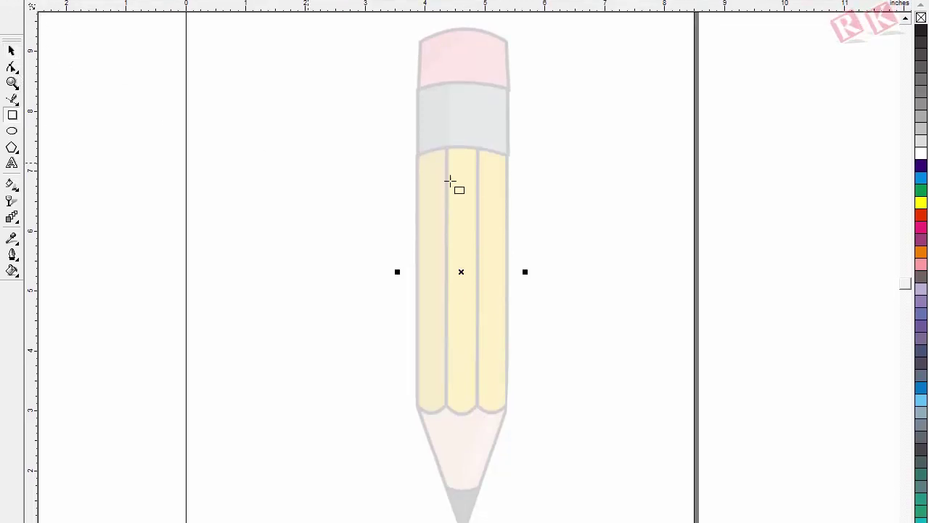
pyautogui.moveTo(415, 153)
pyautogui.mouseDown()
pyautogui.moveTo(467, 300)
pyautogui.moveTo(448, 407)
pyautogui.mouseUp()
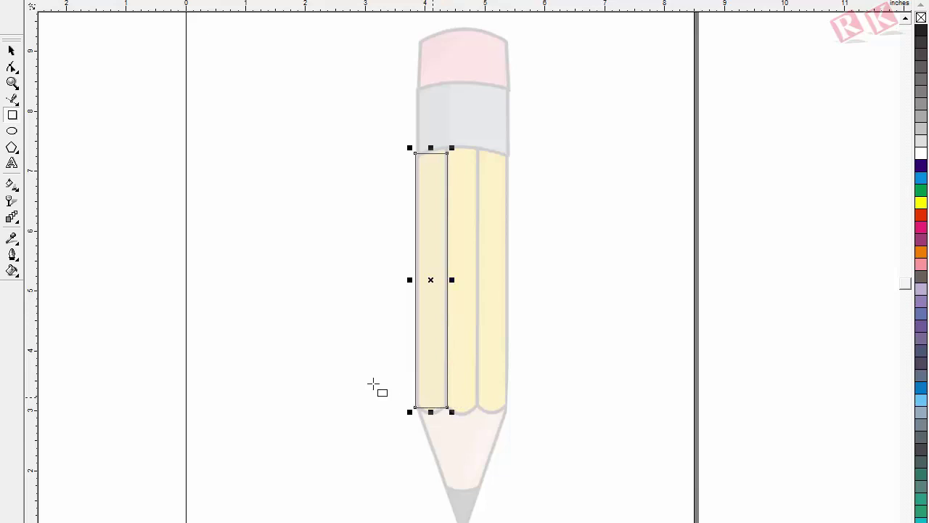
# Step: Convert the rectangle to curves and bend its lower edge down into an arc along the stripe's rounded end
pyautogui.click(13, 83)
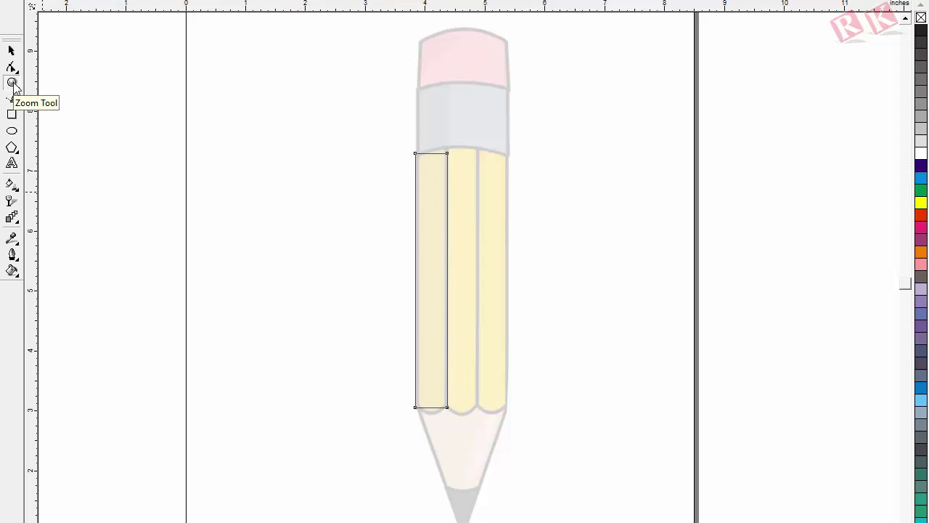
pyautogui.press('F2')
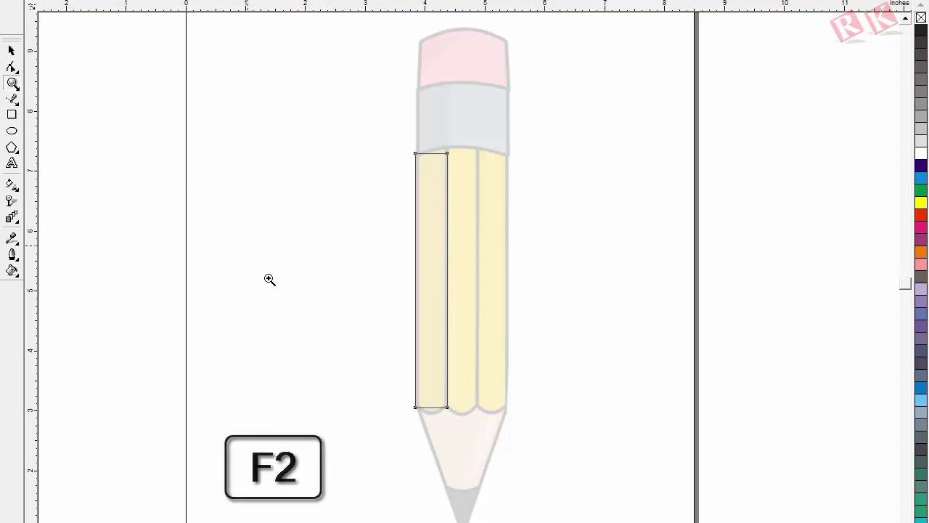
pyautogui.moveTo(395, 386); pyautogui.dragTo(468, 424)
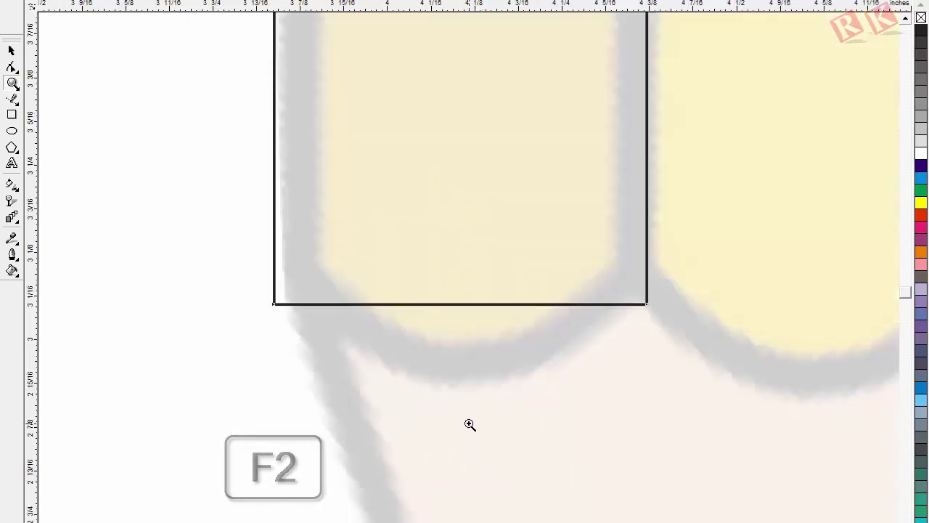
pyautogui.click(11, 51)
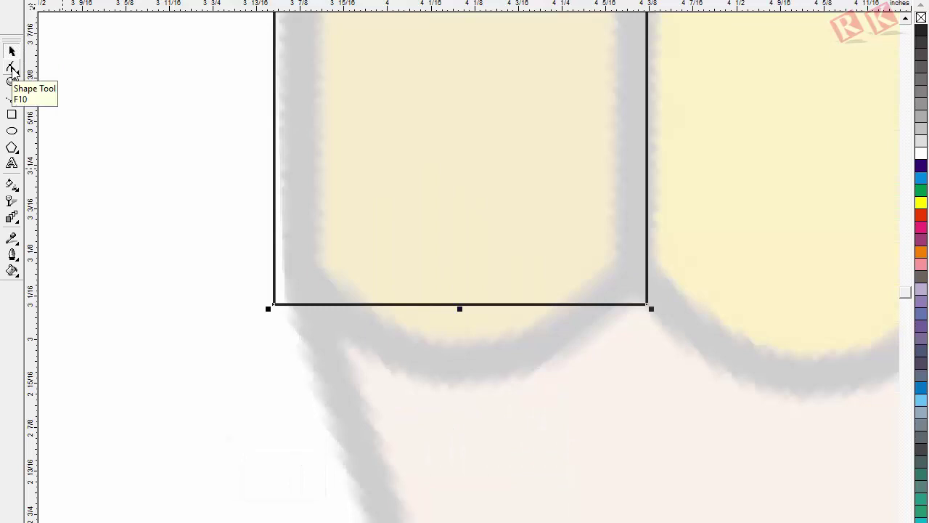
pyautogui.click(12, 69)
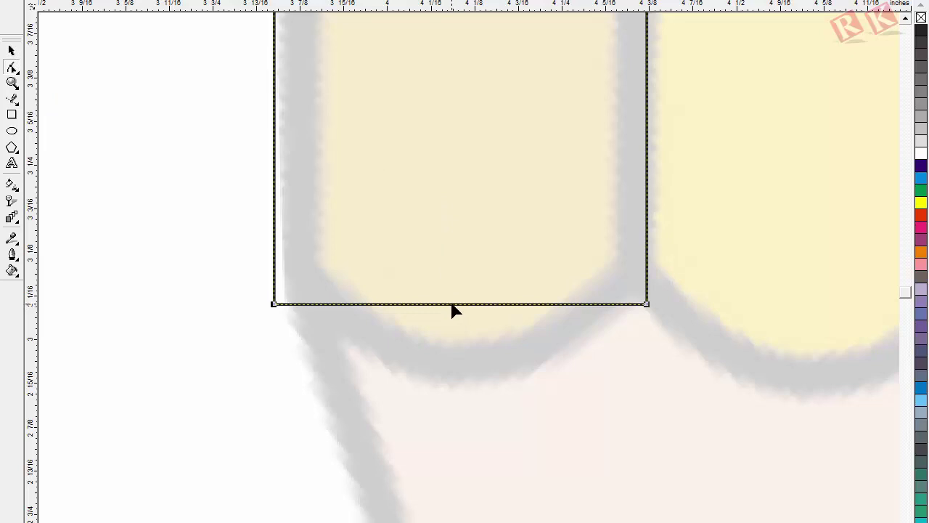
pyautogui.press('space')
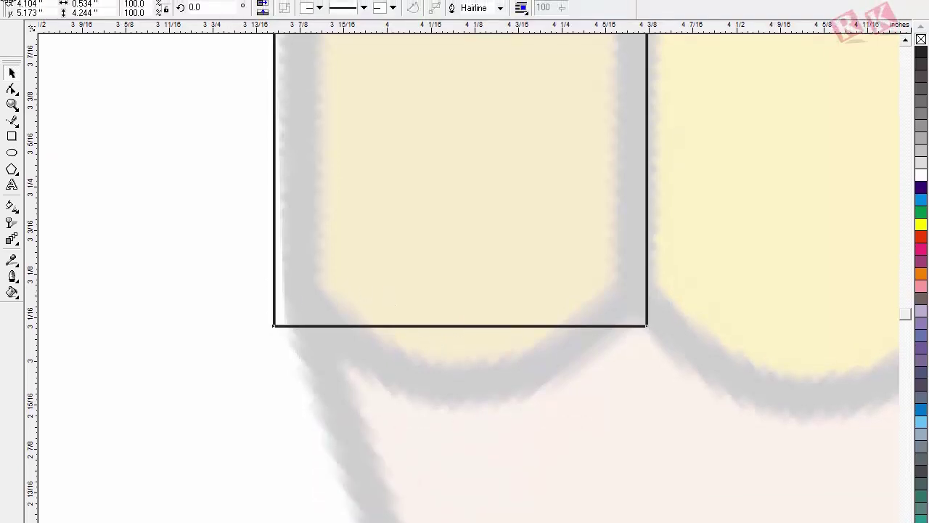
pyautogui.press('F10')
pyautogui.click(459, 327)
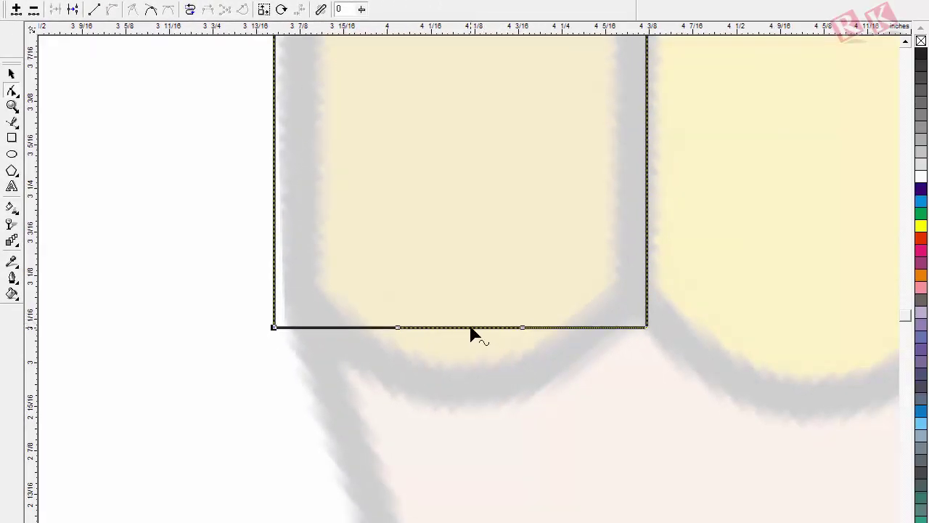
pyautogui.moveTo(471, 333); pyautogui.dragTo(481, 394)
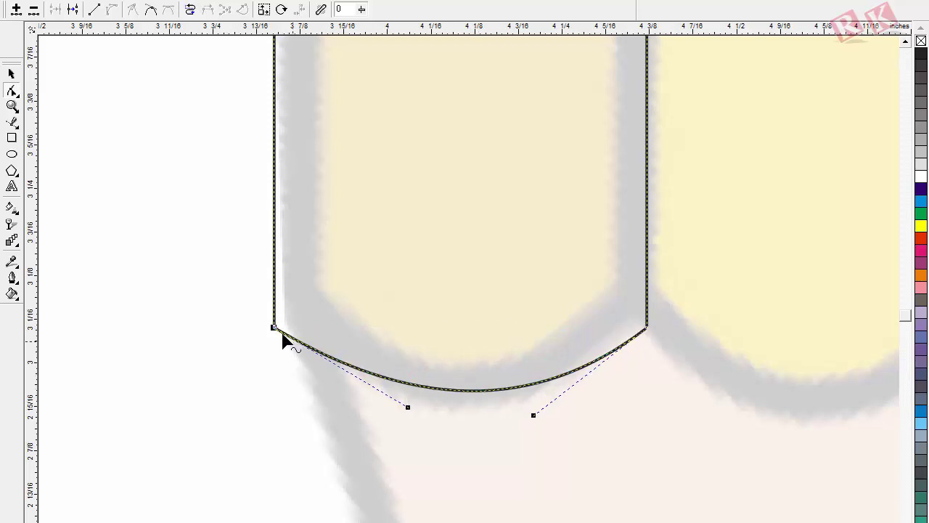
# Step: Move the shape's two lower corner nodes onto the stripe's grey outline and deepen the arc between them to match
pyautogui.moveTo(275, 327); pyautogui.dragTo(288, 324)
pyautogui.moveTo(647, 330); pyautogui.dragTo(637, 308)
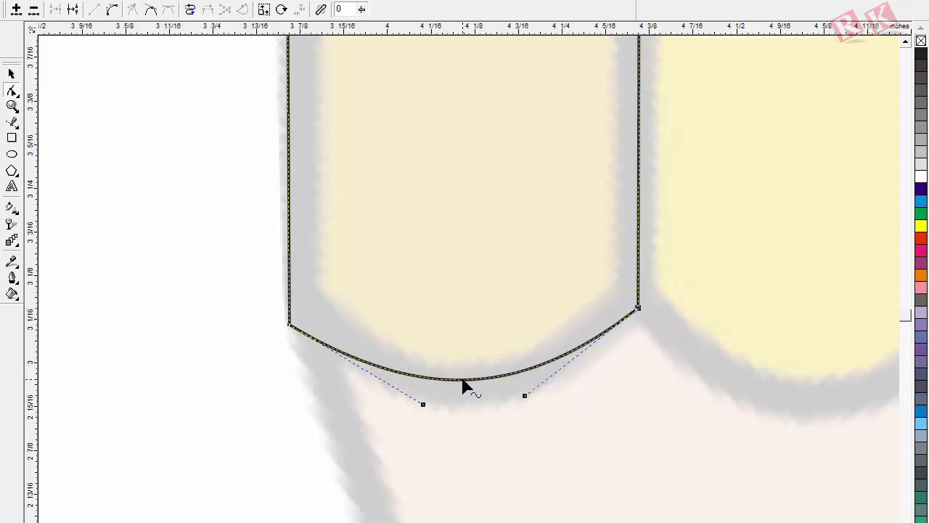
pyautogui.moveTo(464, 382); pyautogui.dragTo(465, 394)
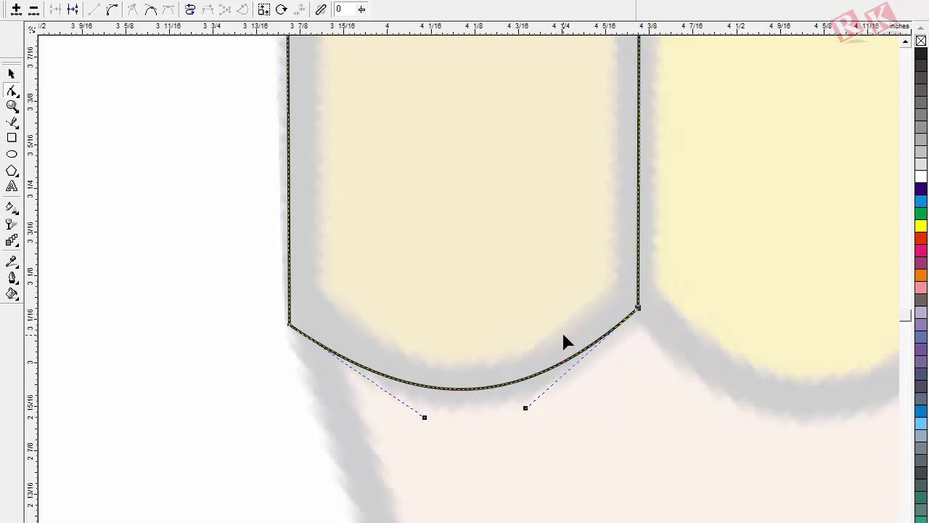
# Step: Raise the shape's two upper nodes so its top edge overlaps the pencil's grey metal band
pyautogui.press('F3')
pyautogui.press('F2')
pyautogui.moveTo(344, 137)
pyautogui.mouseDown()
pyautogui.moveTo(487, 210)
pyautogui.moveTo(521, 254)
pyautogui.mouseUp()
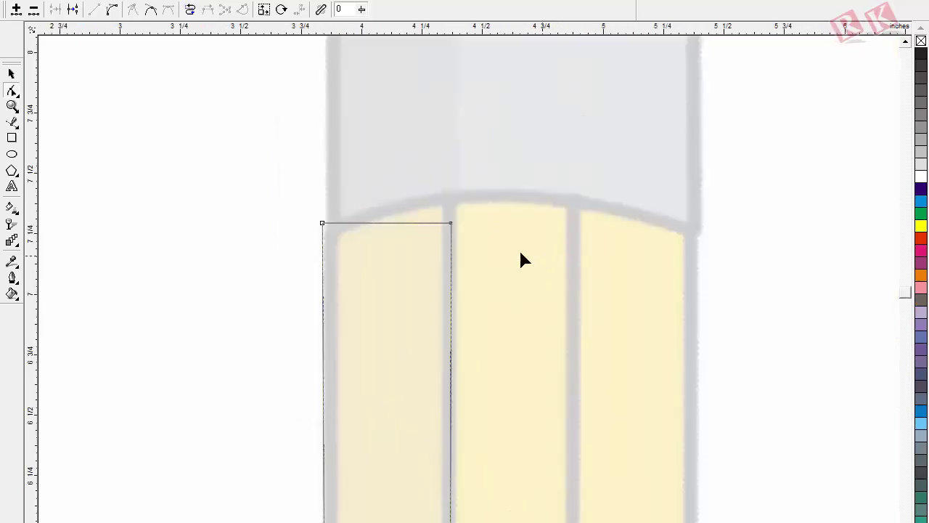
pyautogui.moveTo(453, 239); pyautogui.dragTo(456, 177)
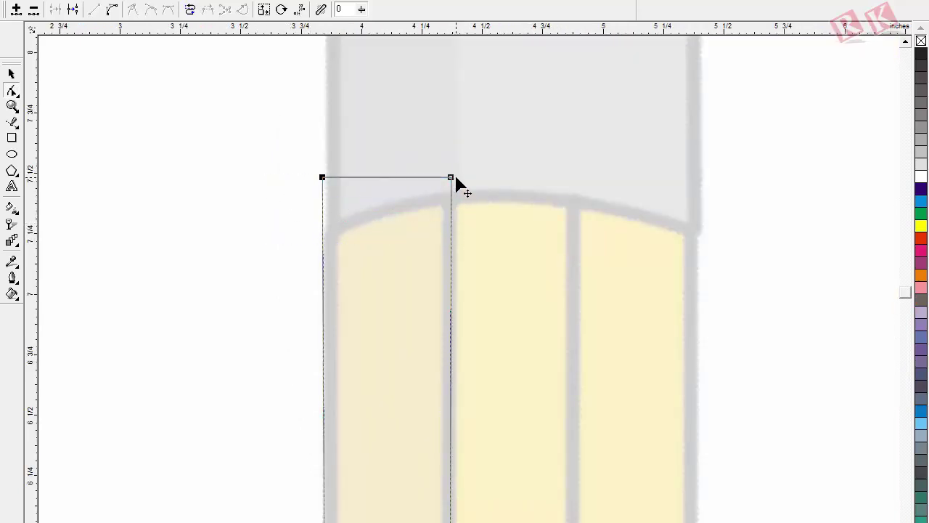
# Step: Try to place a horizontally mirrored copy of the traced outer stripe shape over the pencil's middle yellow stripe
pyautogui.press('F3')
pyautogui.press('F2')
pyautogui.moveTo(378, 145); pyautogui.dragTo(604, 498)
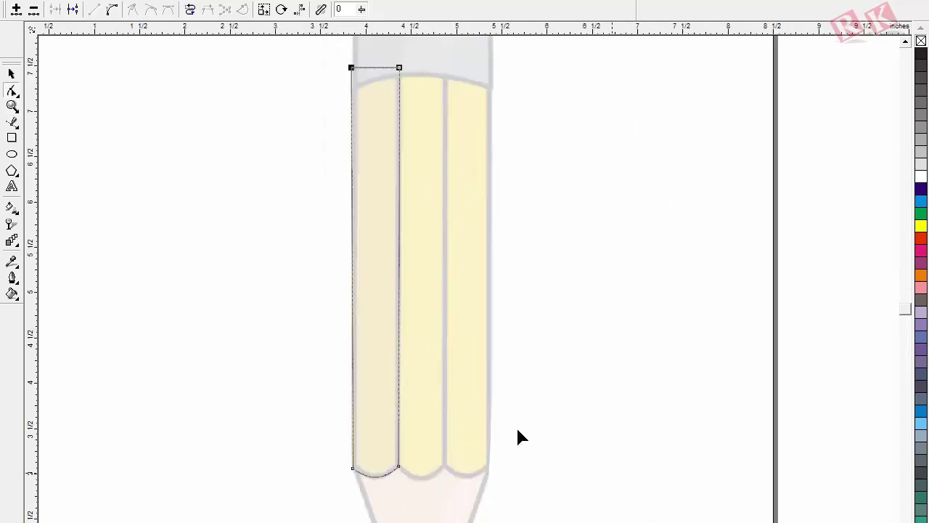
pyautogui.click(11, 73)
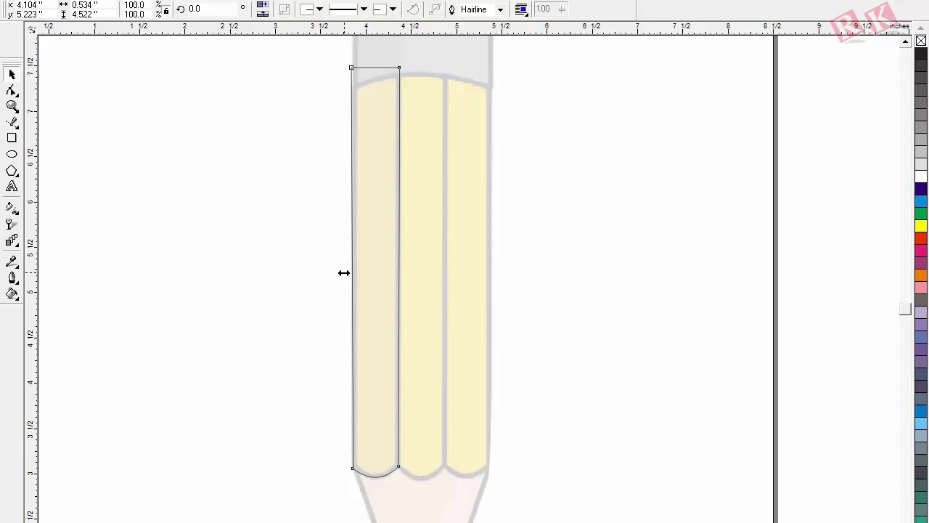
pyautogui.moveTo(344, 272); pyautogui.dragTo(424, 285)
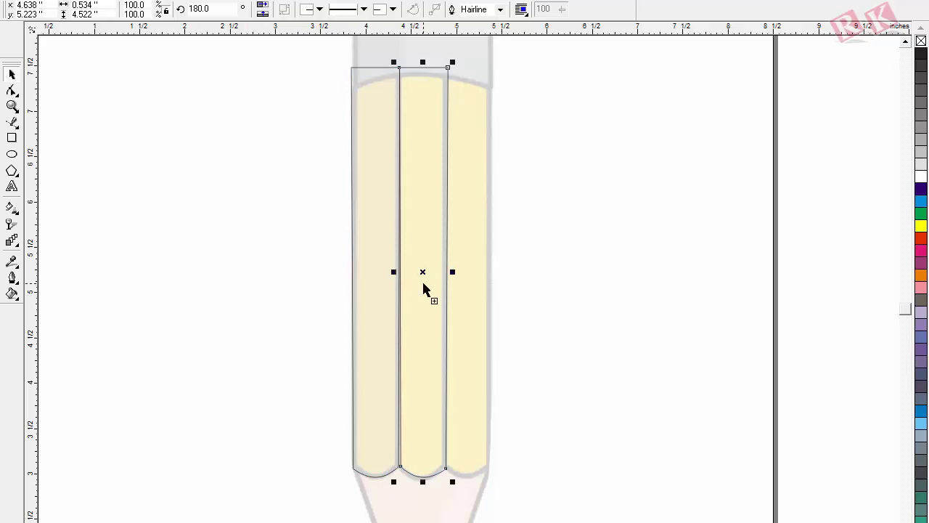
pyautogui.press('Escape')
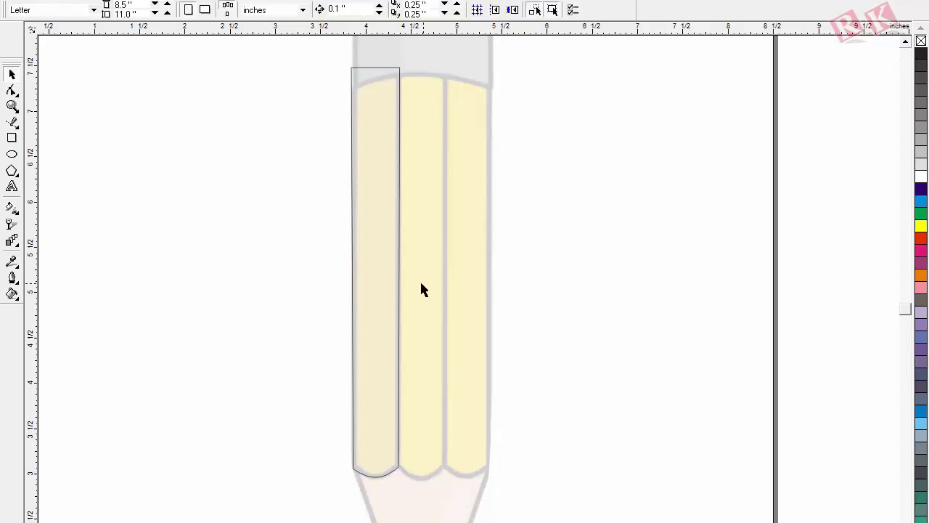
# Step: Mirror the traced outer stripe shape horizontally as a copy lying over the pencil's middle yellow stripe
pyautogui.click(351, 274)
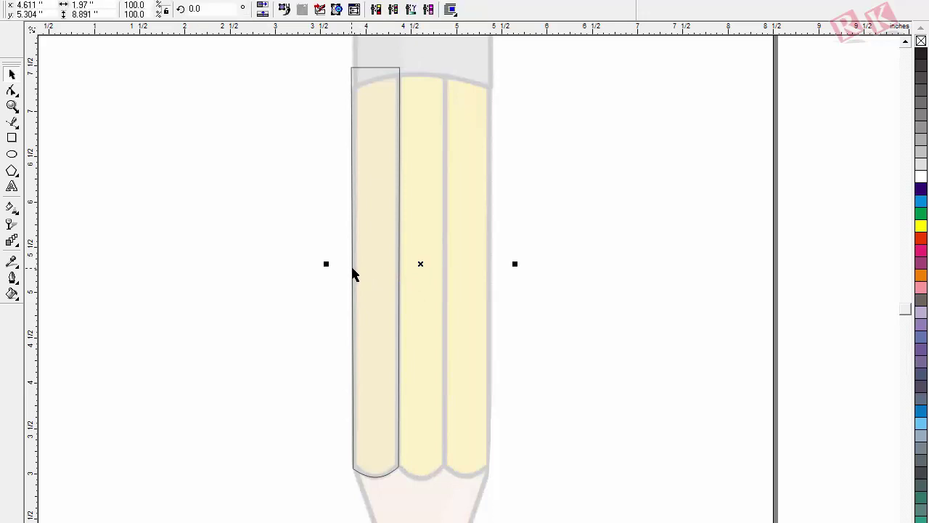
pyautogui.keyDown('ctrl'); pyautogui.click(351, 273); pyautogui.keyUp('ctrl')
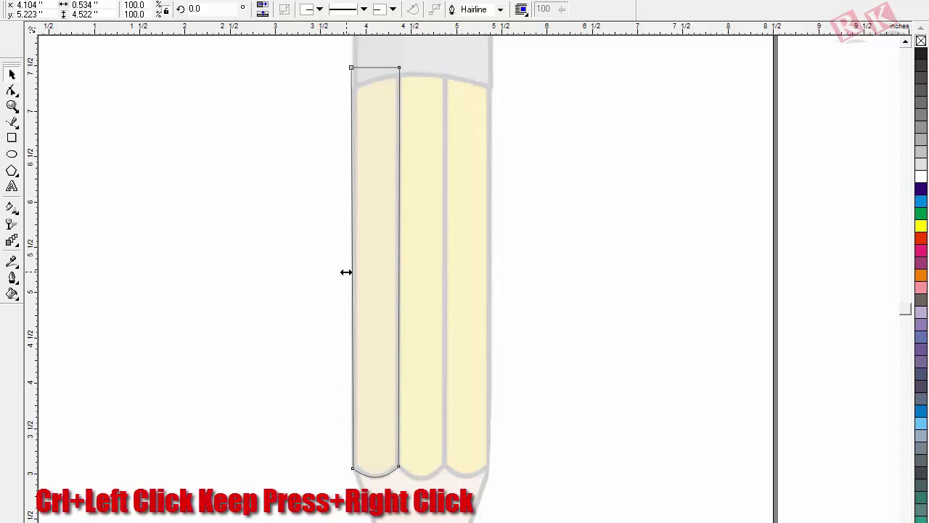
pyautogui.moveTo(346, 271); pyautogui.dragTo(424, 287)
pyautogui.rightClick(424, 281)
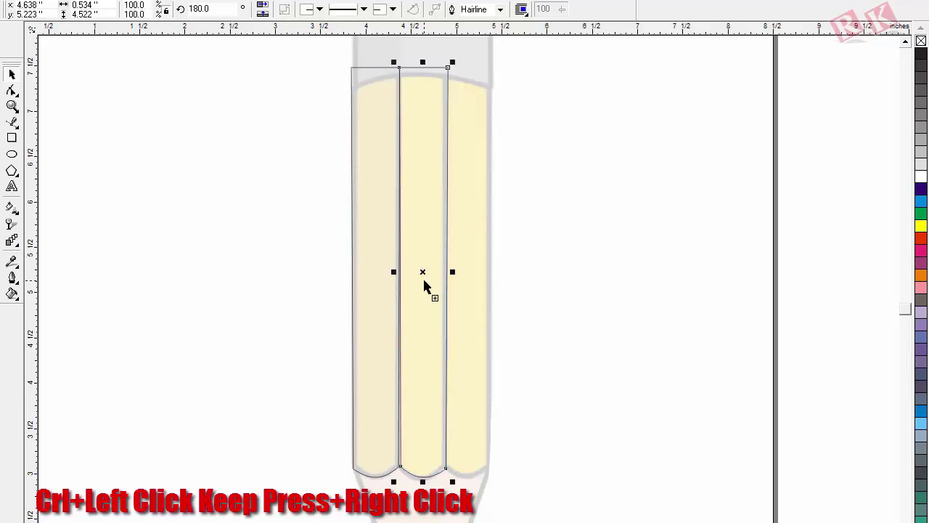
# Step: Duplicate the middle stripe shape onto the pencil's third yellow stripe
pyautogui.press('z')
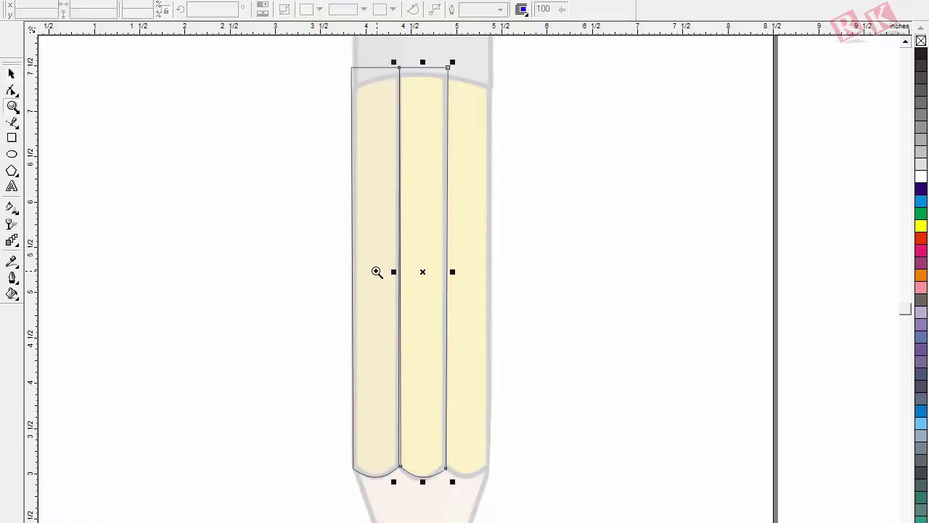
pyautogui.click(11, 74)
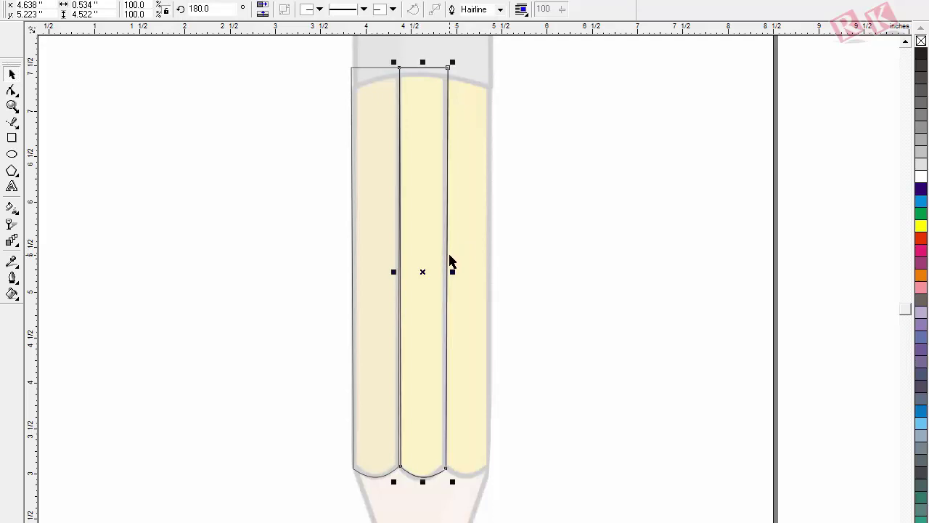
pyautogui.moveTo(424, 270); pyautogui.dragTo(469, 276)
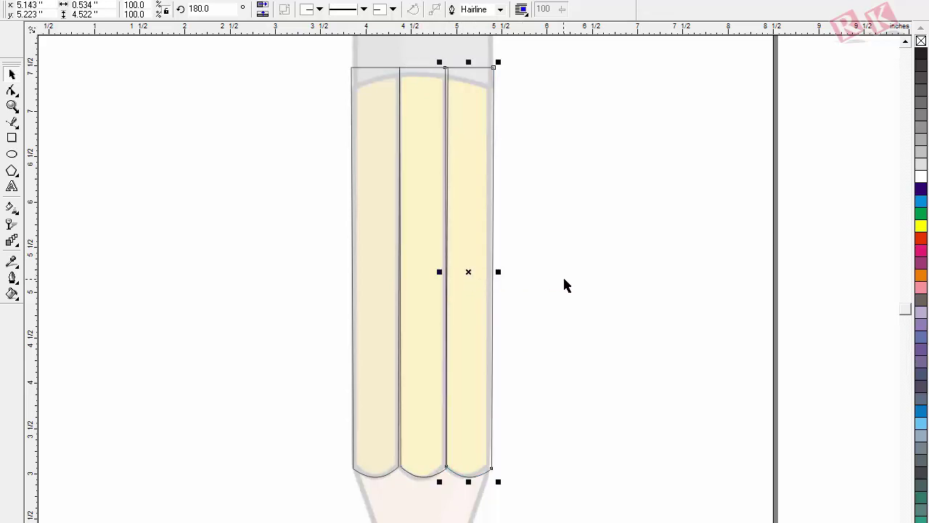
# Step: Shift the middle stripe shape slightly toward the first one so their shared edges meet on the grey dividing line
pyautogui.scroll(-1, 566, 284)
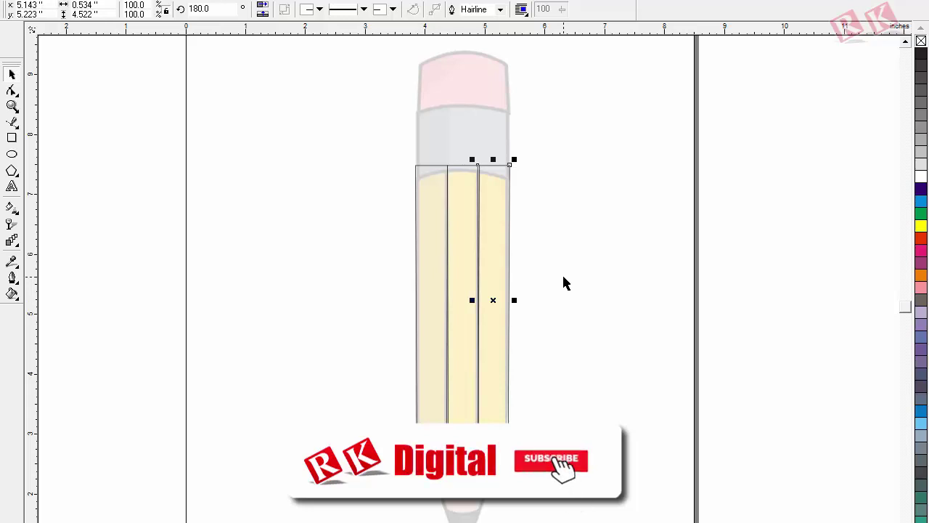
pyautogui.press('z')
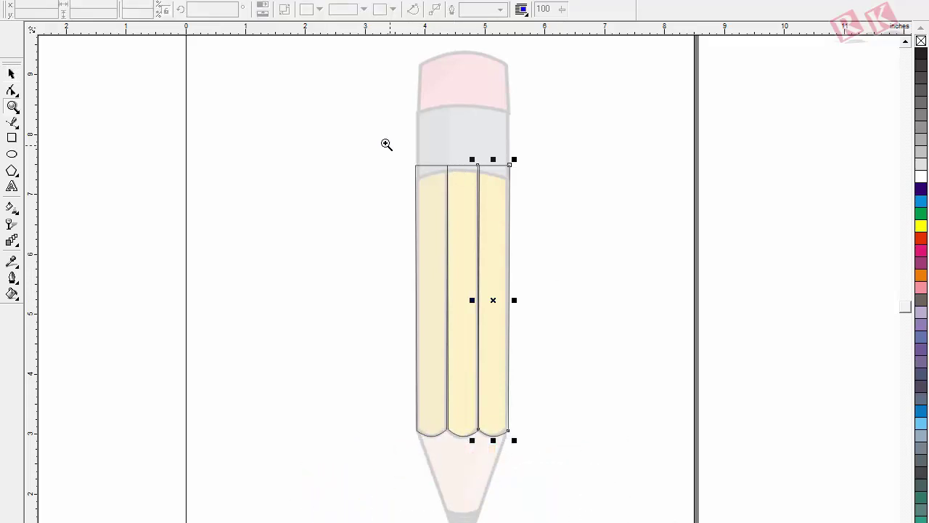
pyautogui.moveTo(383, 141)
pyautogui.mouseDown()
pyautogui.moveTo(489, 193)
pyautogui.moveTo(551, 469)
pyautogui.moveTo(537, 460)
pyautogui.mouseUp()
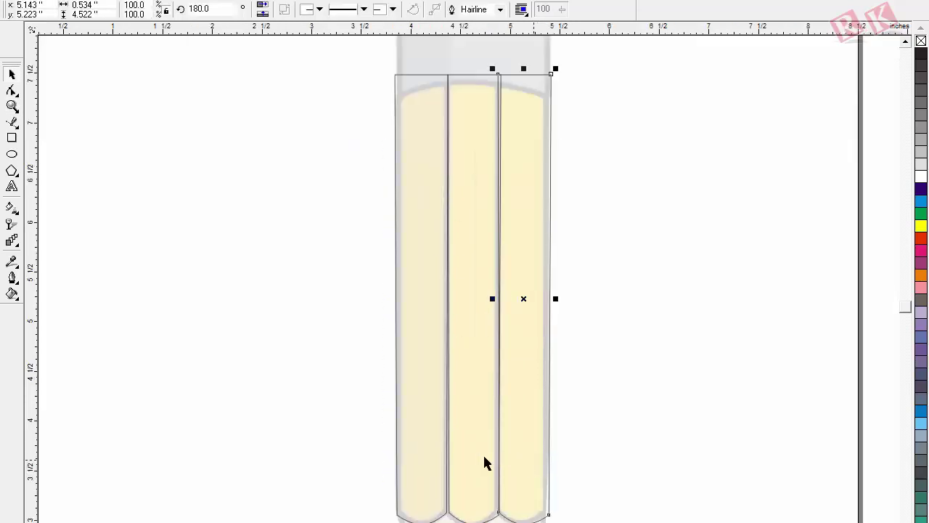
pyautogui.press('z')
pyautogui.moveTo(389, 282); pyautogui.dragTo(520, 520)
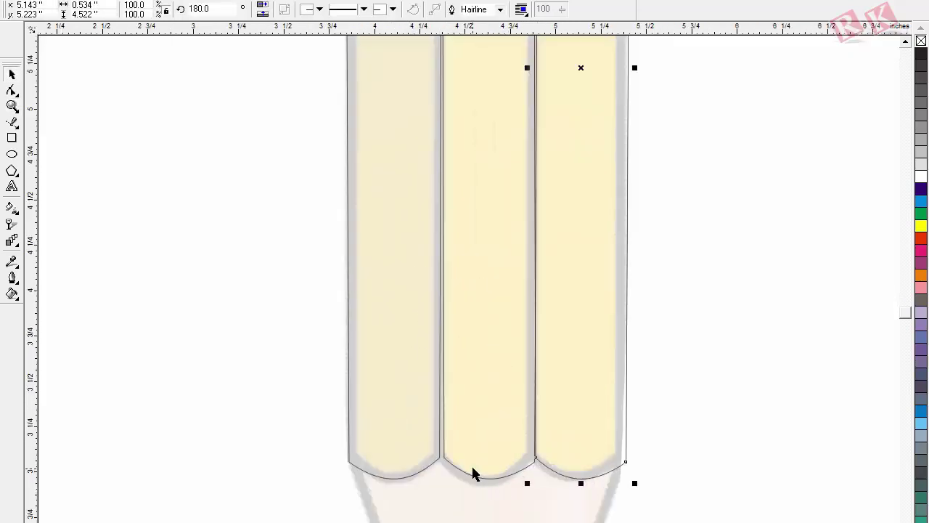
pyautogui.click(426, 468)
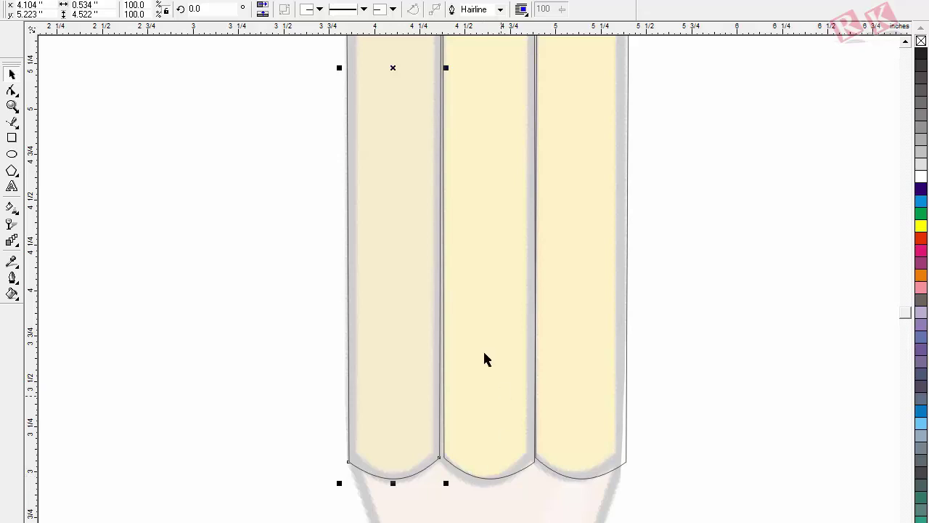
pyautogui.scroll(-2, 440, 363)
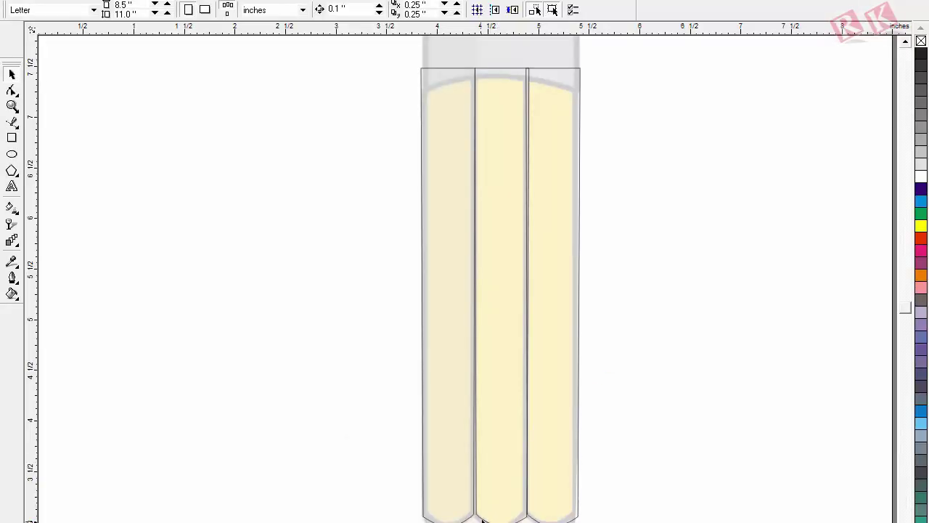
pyautogui.click(483, 519)
pyautogui.press('z')
pyautogui.moveTo(342, 232); pyautogui.dragTo(599, 430)
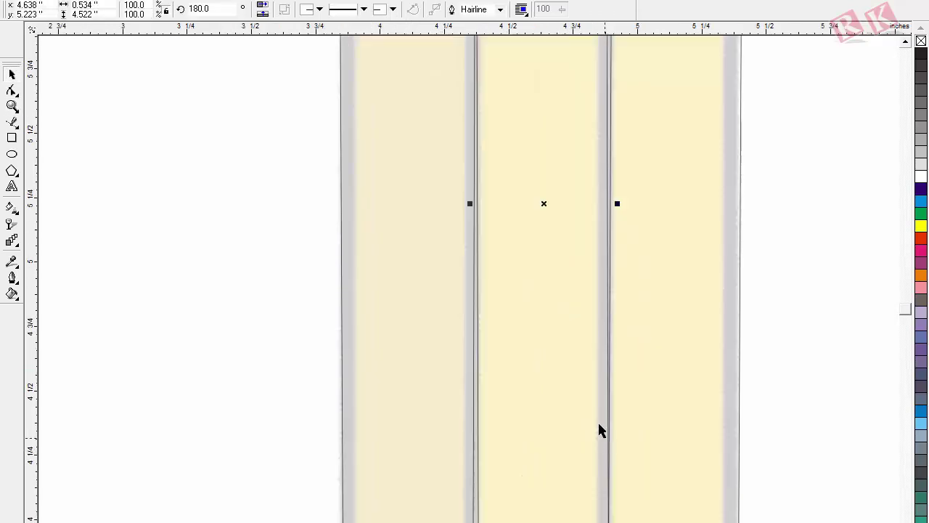
pyautogui.moveTo(544, 203); pyautogui.dragTo(537, 203)
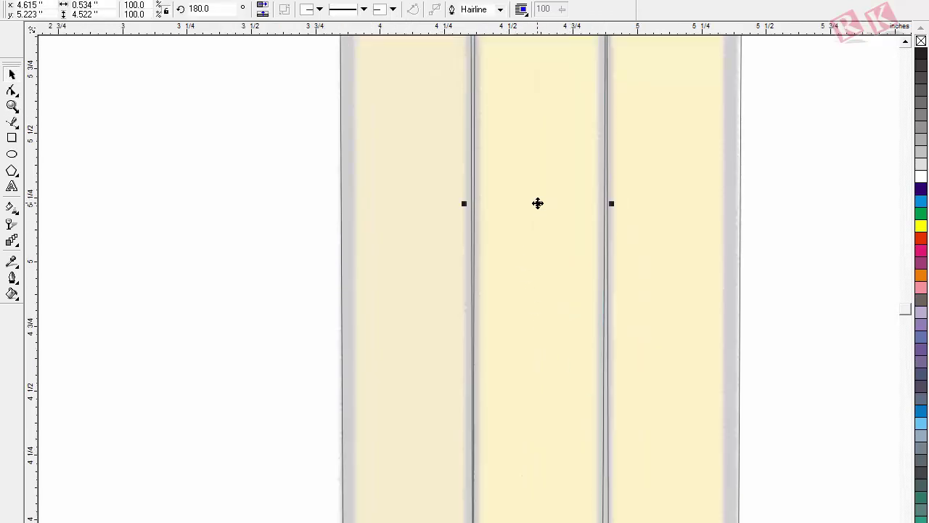
# Step: Shift the third stripe shape slightly toward the middle one so their adjoining edges meet on the grey dividing line
pyautogui.press('F3')
pyautogui.press('F2')
pyautogui.moveTo(485, 258); pyautogui.dragTo(643, 386)
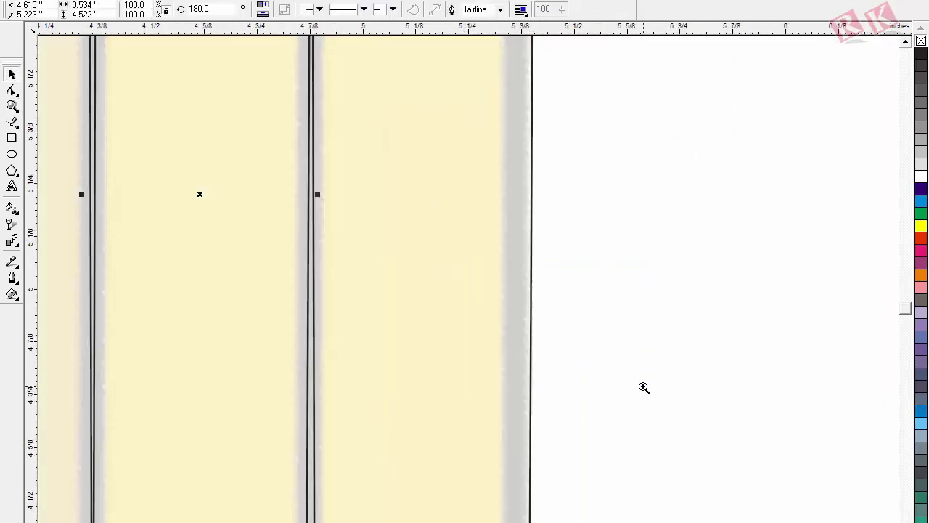
pyautogui.press('F3')
pyautogui.click(619, 426)
pyautogui.press('F2')
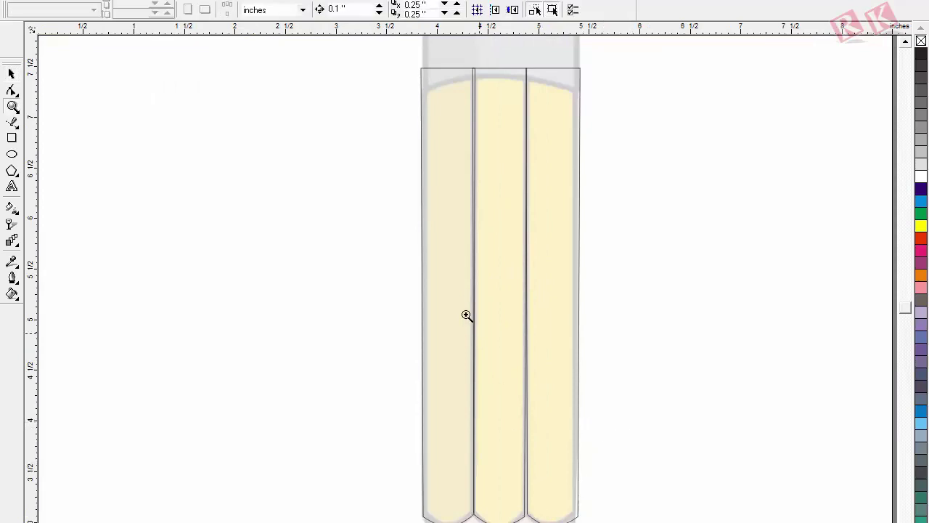
pyautogui.moveTo(452, 283); pyautogui.dragTo(575, 506)
pyautogui.click(496, 495)
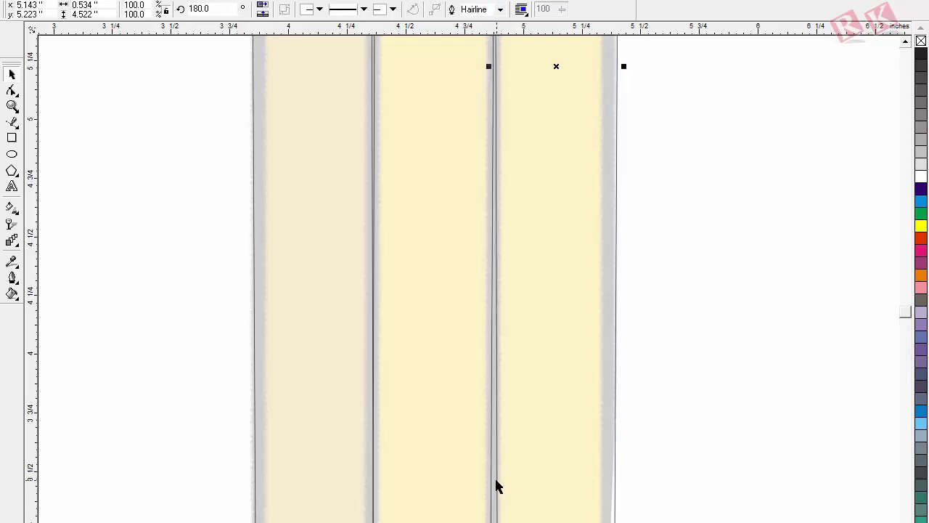
pyautogui.moveTo(496, 486); pyautogui.dragTo(493, 489)
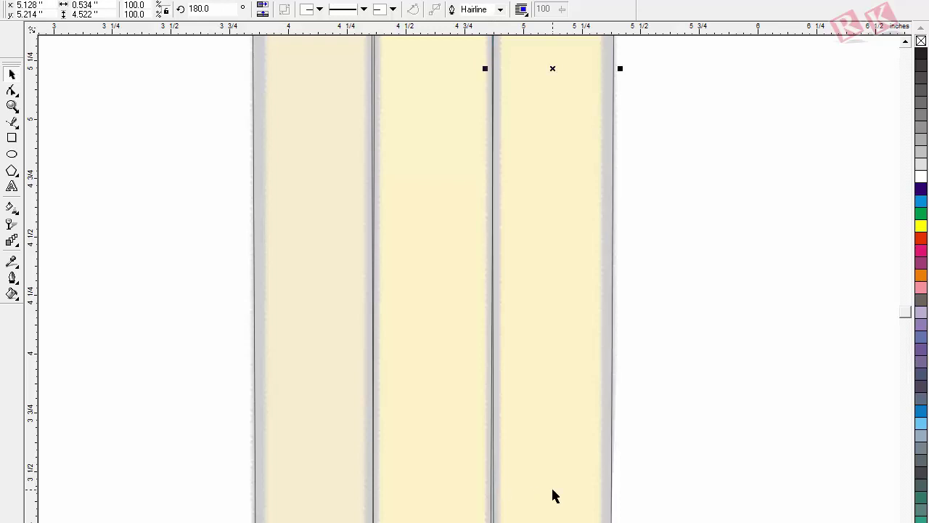
pyautogui.scroll(-3, 553, 496)
pyautogui.click(378, 69)
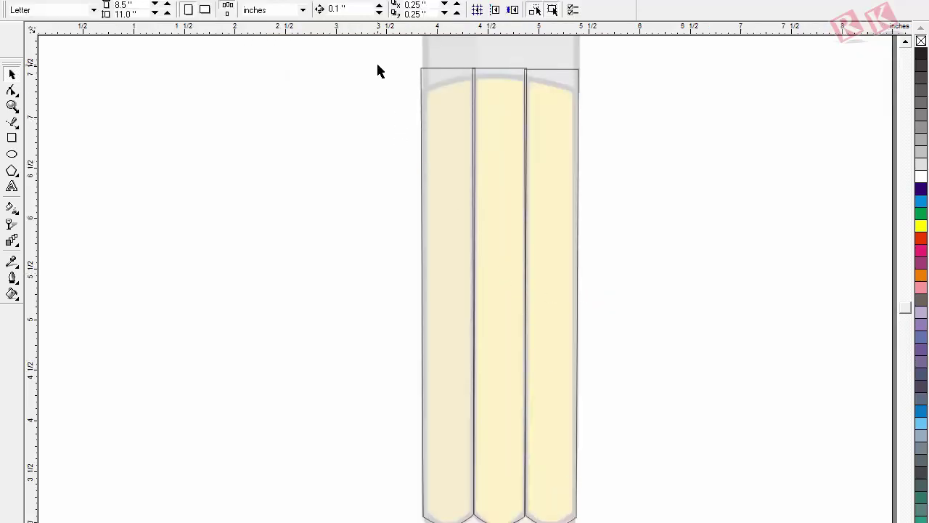
pyautogui.scroll(-2, 436, 85)
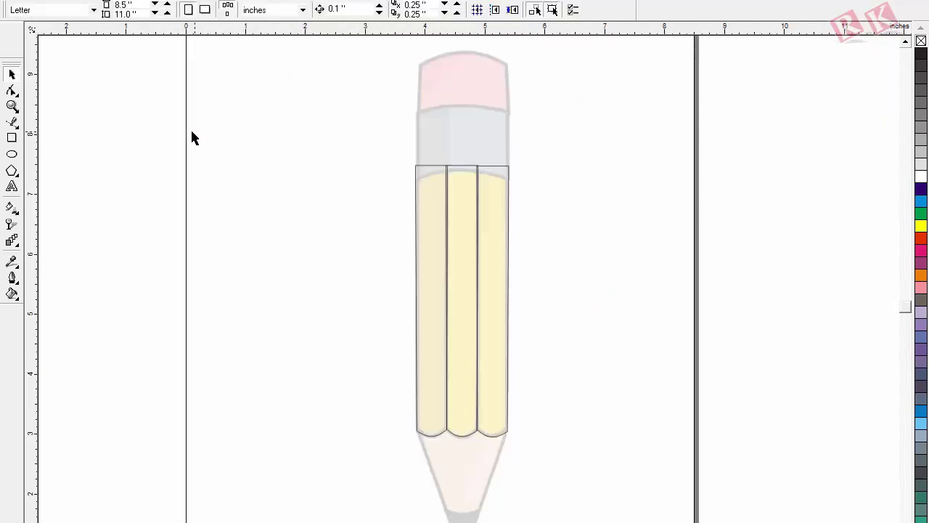
pyautogui.moveTo(550, 287); pyautogui.dragTo(643, 456)
pyautogui.click(468, 120)
pyautogui.click(469, 120)
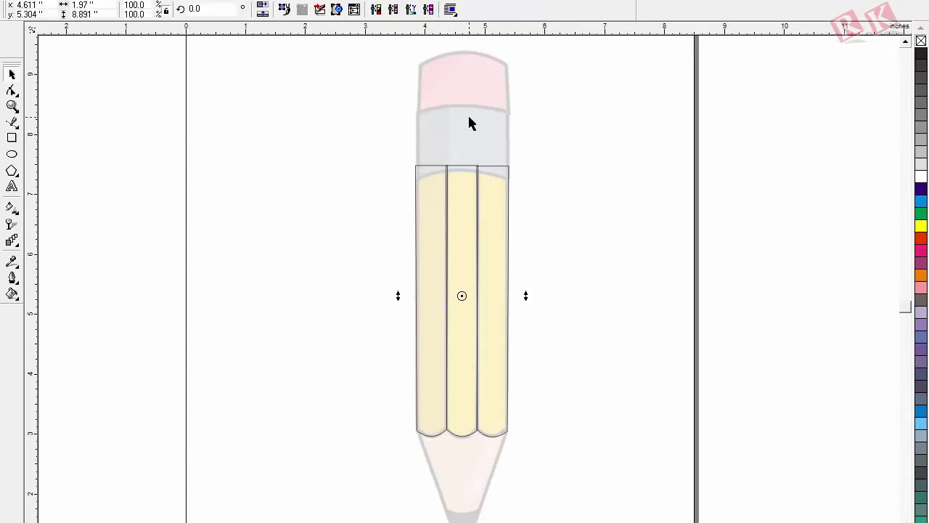
# Step: Select all three stripe shapes and set their outline width to 1 point
pyautogui.moveTo(263, 147); pyautogui.dragTo(463, 271)
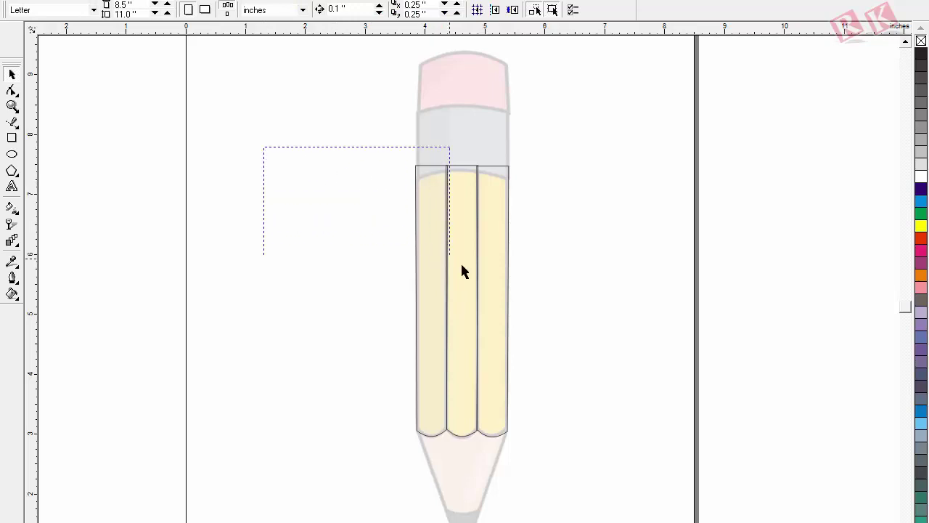
pyautogui.moveTo(558, 333); pyautogui.dragTo(609, 450)
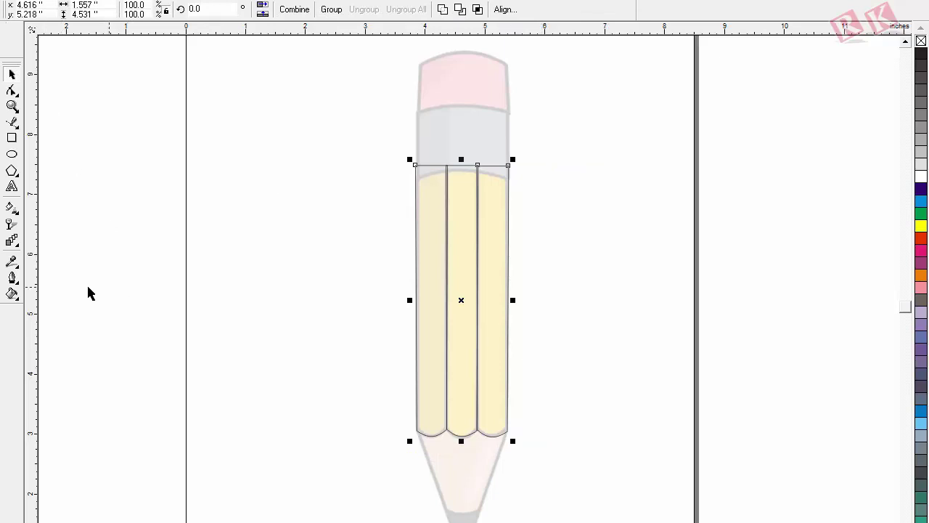
pyautogui.click(12, 279)
pyautogui.click(41, 286)
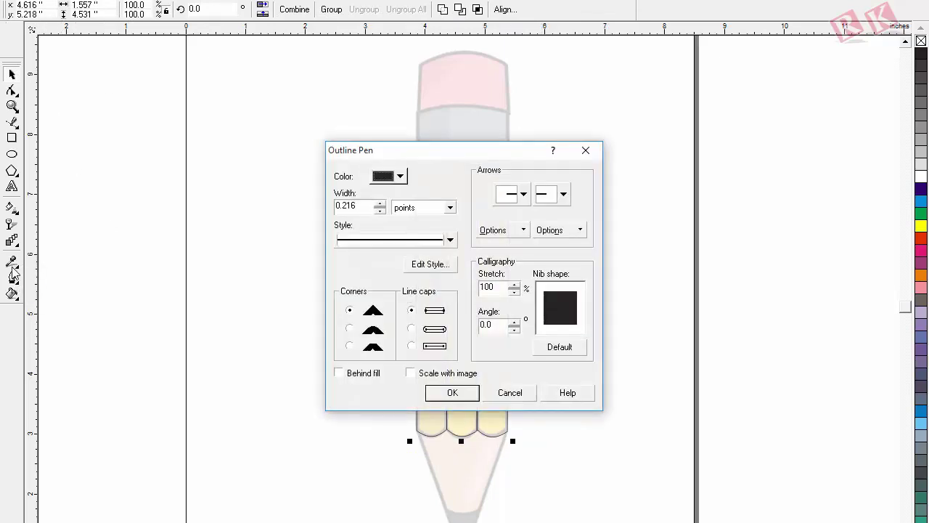
pyautogui.press('Escape')
pyautogui.click(12, 280)
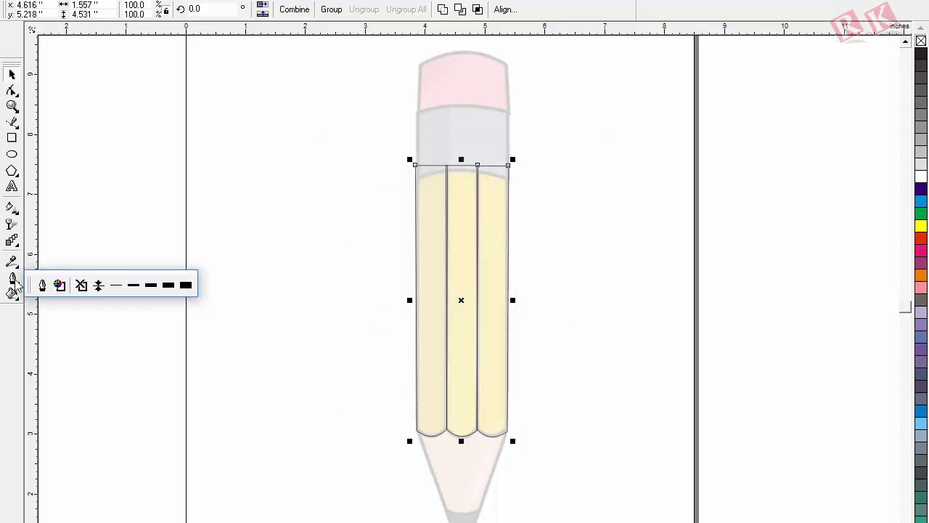
pyautogui.click(41, 285)
pyautogui.doubleClick(346, 206)
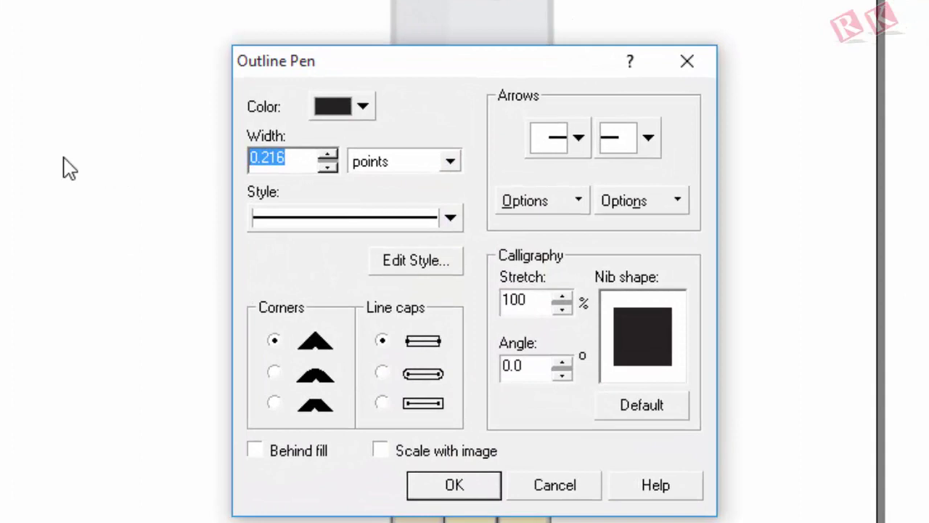
pyautogui.write('1')
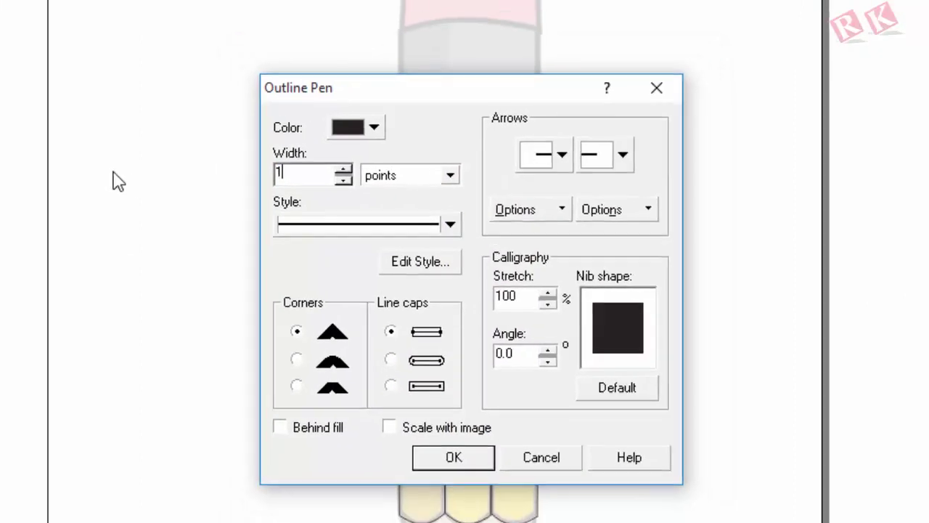
pyautogui.press('Return')
# Step: Move the third stripe shape's inner lower corner node onto the middle shape's adjoining lower corner
pyautogui.press('F2')
pyautogui.moveTo(348, 375); pyautogui.dragTo(580, 483)
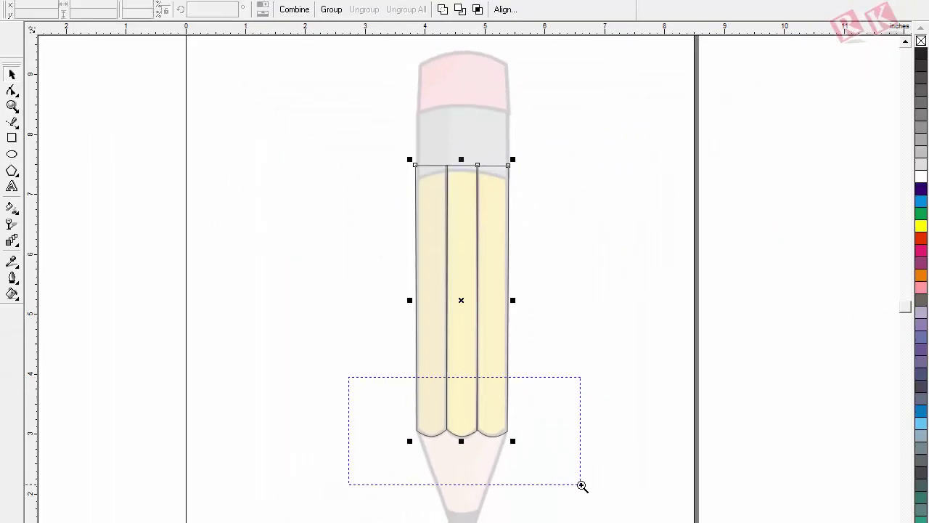
pyautogui.press('F2')
pyautogui.moveTo(386, 217); pyautogui.dragTo(594, 342)
pyautogui.press('F10')
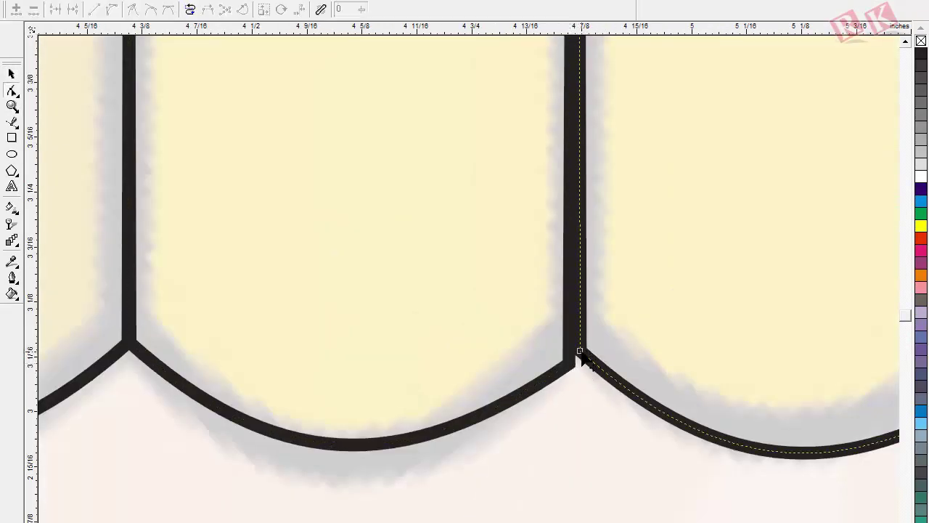
pyautogui.click(578, 361)
pyautogui.click(570, 363)
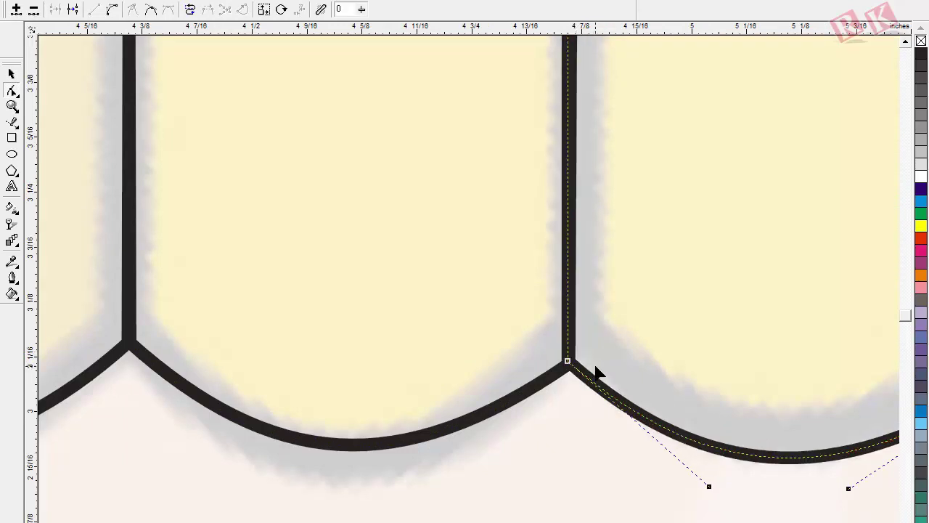
pyautogui.moveTo(568, 365); pyautogui.dragTo(571, 363)
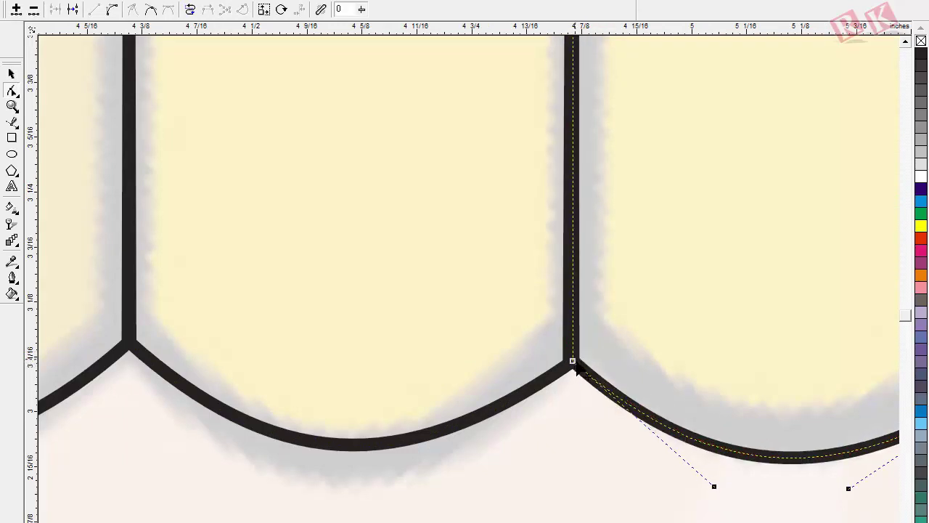
# Step: Move the lower corner nodes shared by the third and middle stripes onto the picture's grey dividing line so both outlines meet
pyautogui.press('F3')
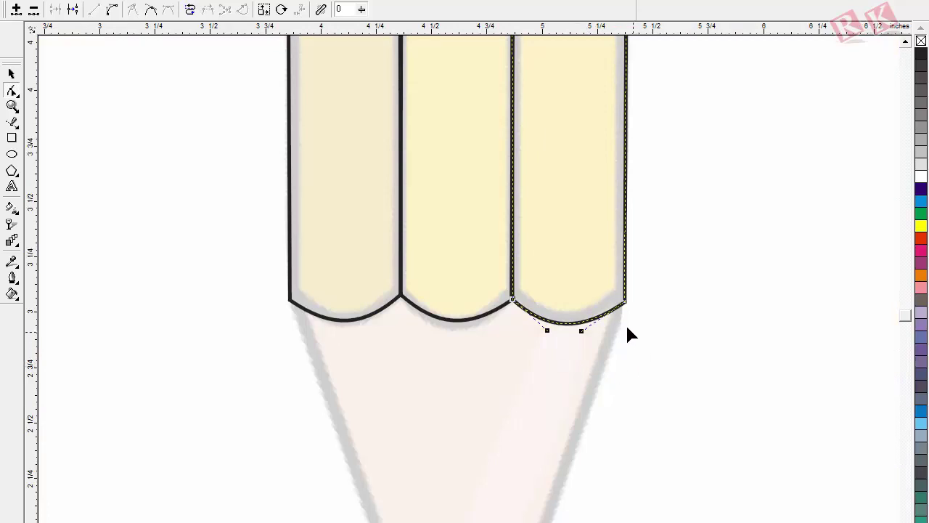
pyautogui.click(574, 326)
pyautogui.moveTo(570, 328)
pyautogui.mouseDown()
pyautogui.moveTo(578, 319)
pyautogui.moveTo(570, 323)
pyautogui.mouseUp()
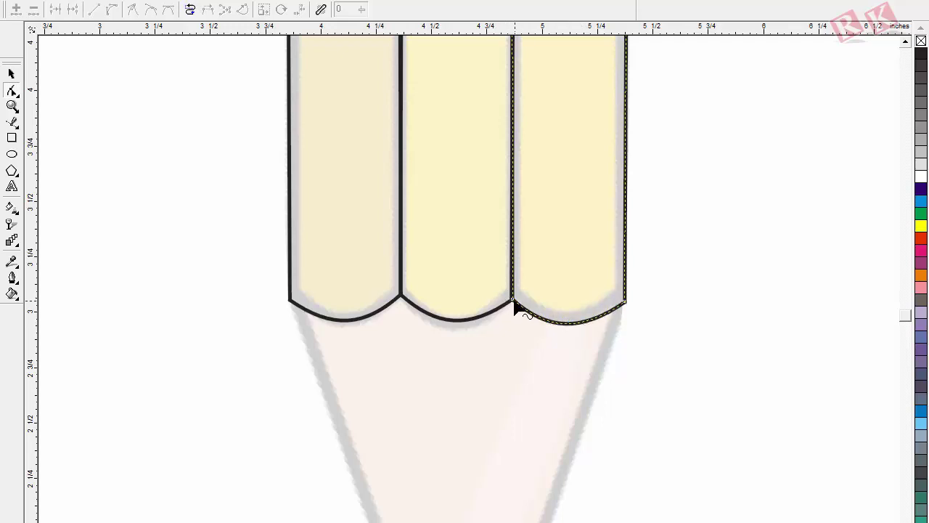
pyautogui.moveTo(516, 303); pyautogui.dragTo(516, 296)
pyautogui.click(518, 299)
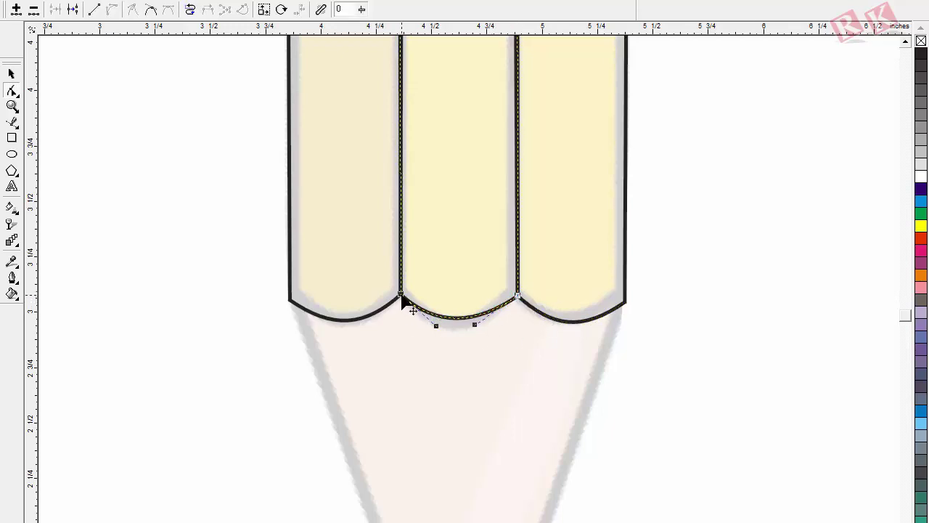
# Step: Shift the middle stripe's lower corner node beside the first stripe slightly inward, and the third stripe's outer lower corner onto the picture's edge
pyautogui.moveTo(401, 296); pyautogui.dragTo(403, 294)
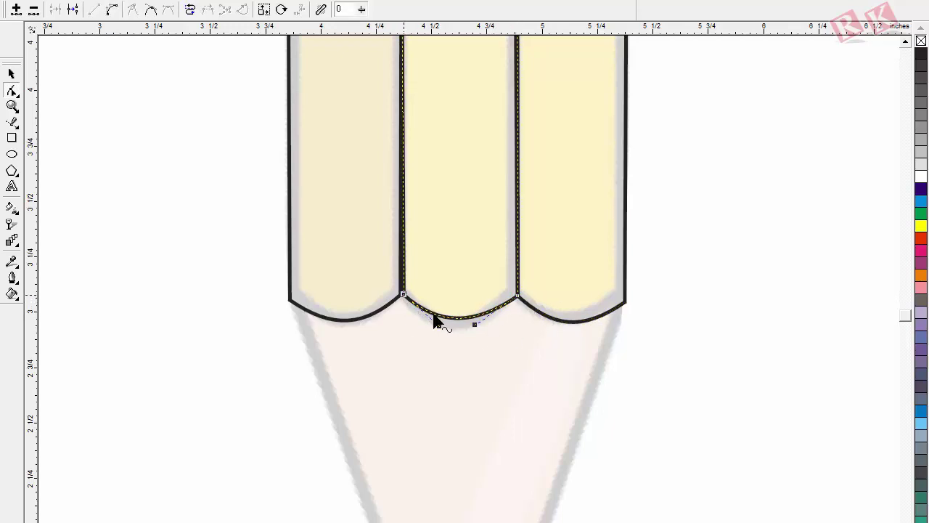
pyautogui.click(625, 305)
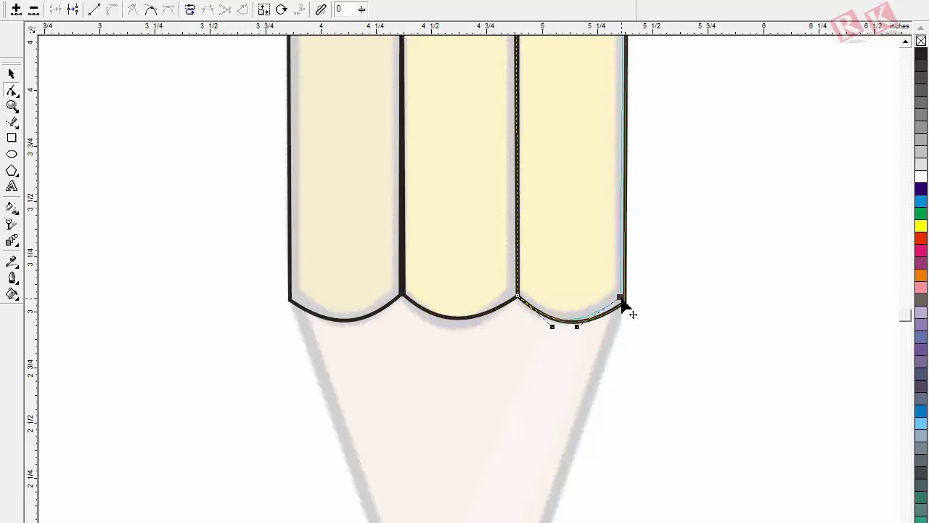
pyautogui.press('F3')
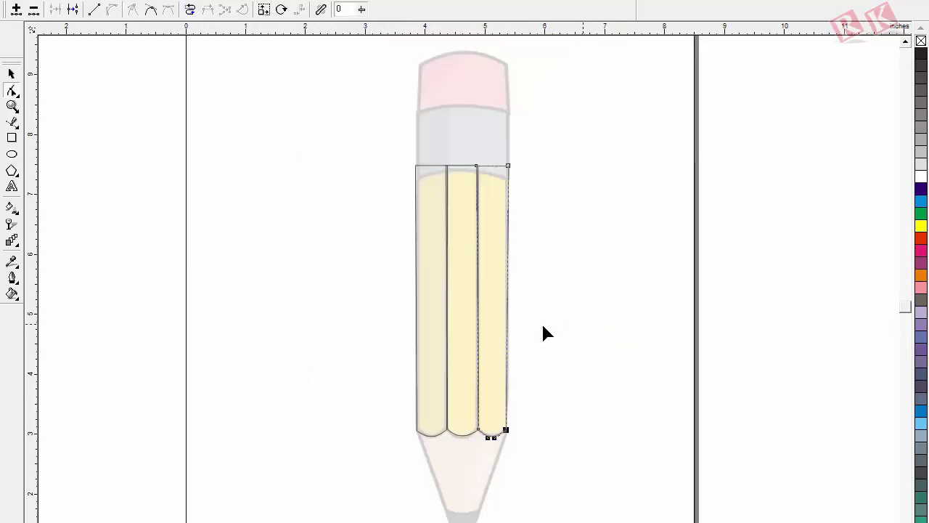
# Step: Select all three stripe shapes and fill them with yellow
pyautogui.click(12, 73)
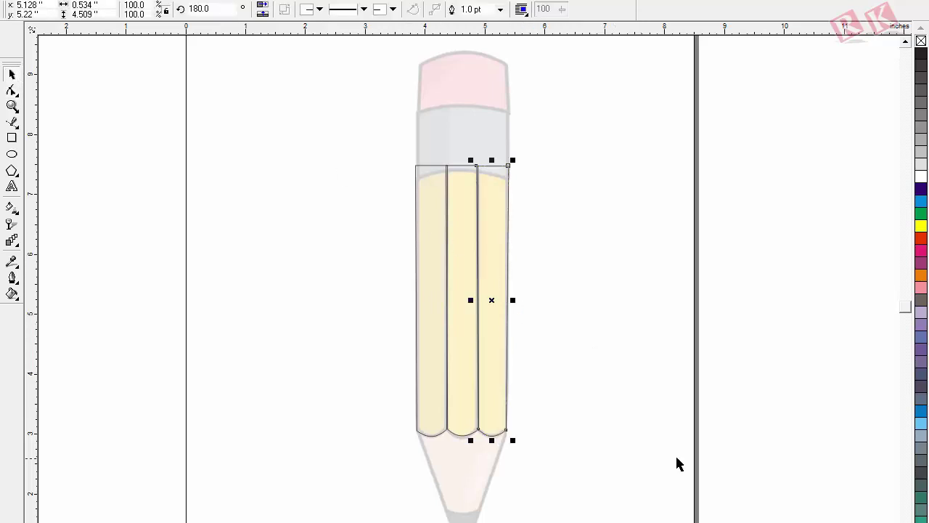
pyautogui.click(737, 222)
pyautogui.moveTo(383, 339); pyautogui.dragTo(298, 452)
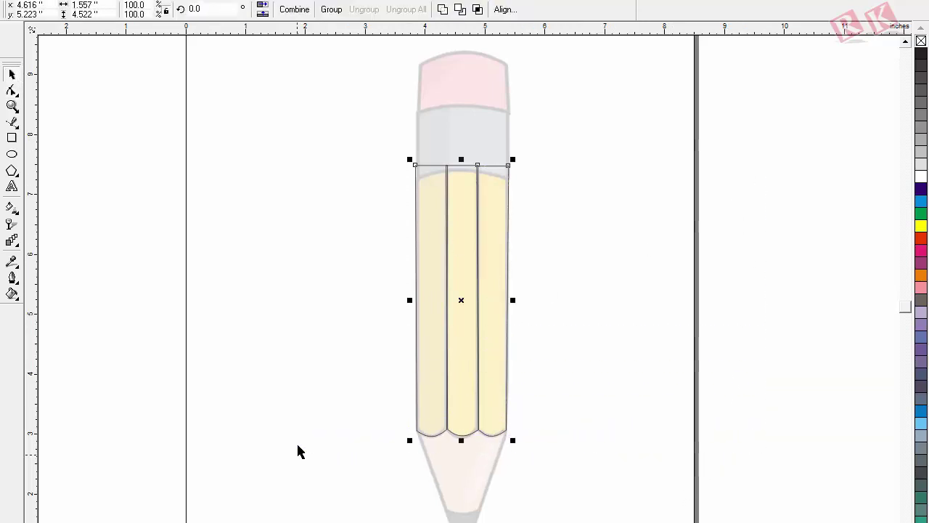
pyautogui.click(920, 227)
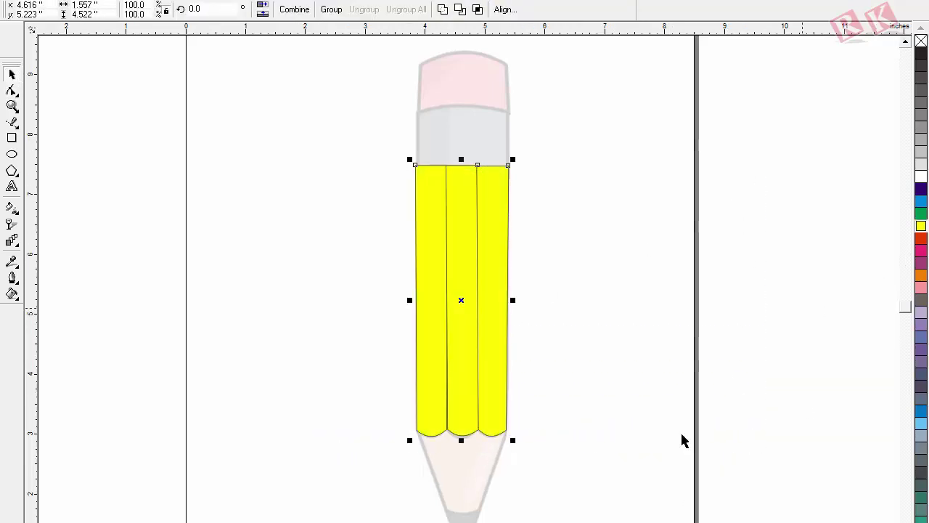
# Step: Set the outline width of the three yellow stripes to 3 points and deselect them
pyautogui.press('z')
pyautogui.moveTo(306, 340); pyautogui.dragTo(674, 477)
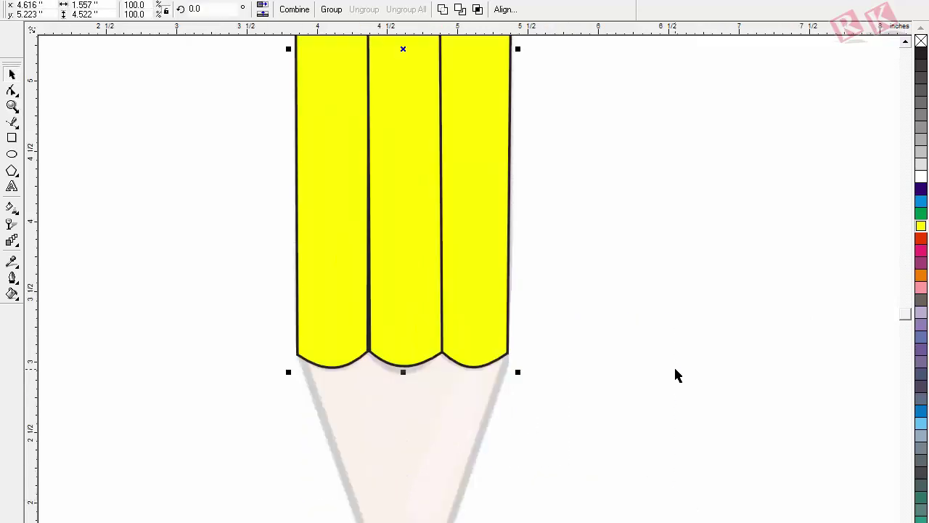
pyautogui.press('F12')
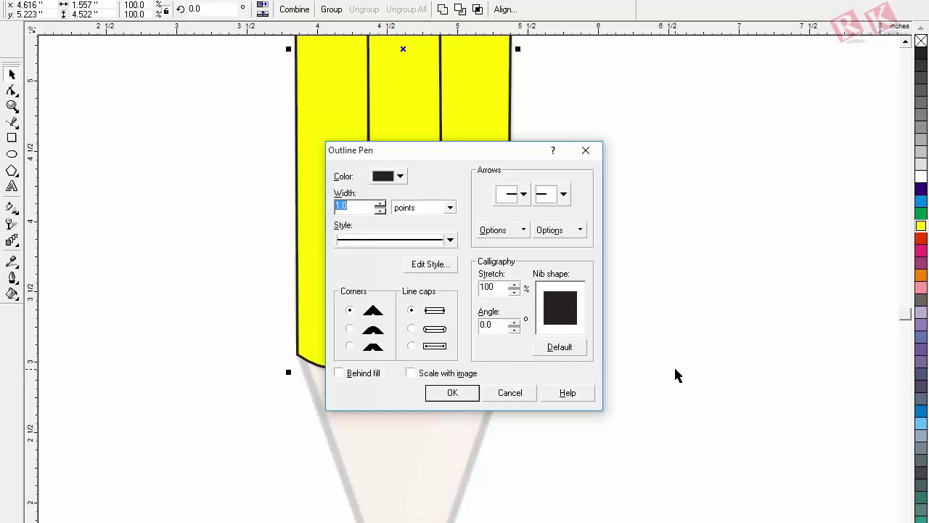
pyautogui.write('2')
pyautogui.press('Return')
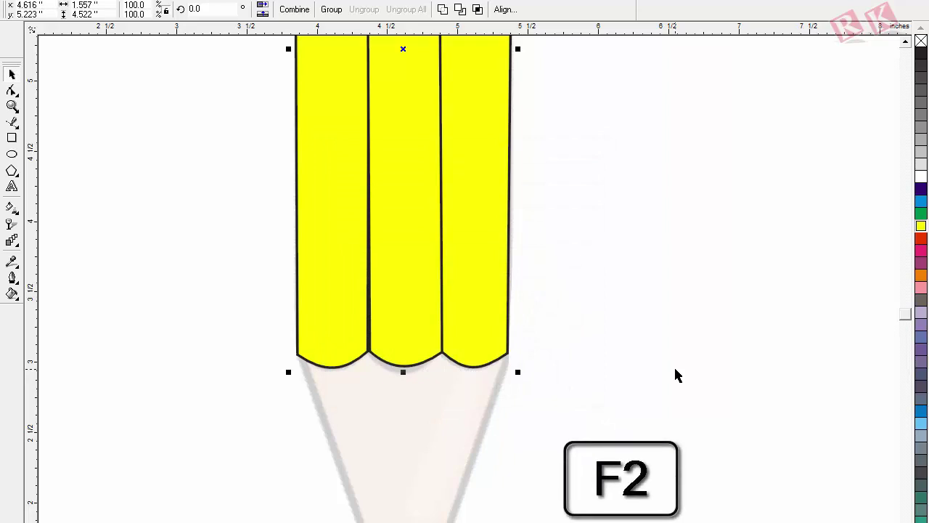
pyautogui.press('F12')
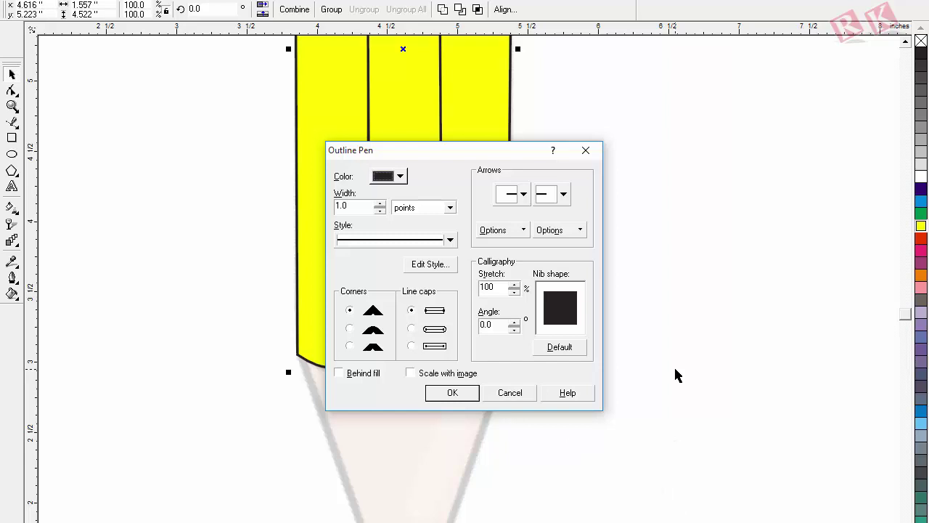
pyautogui.moveTo(366, 207); pyautogui.dragTo(218, 206)
pyautogui.write('3')
pyautogui.press('Return')
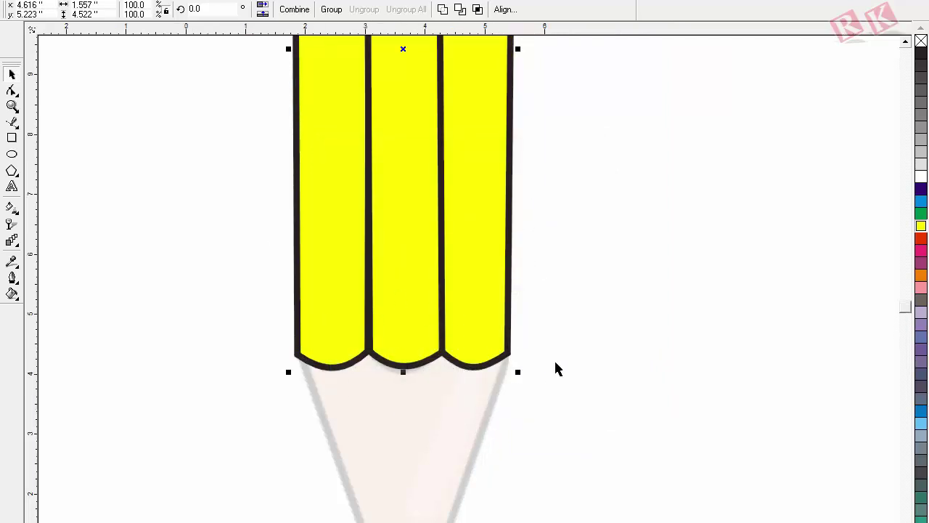
pyautogui.scroll(-2, 554, 369)
pyautogui.click(608, 370)
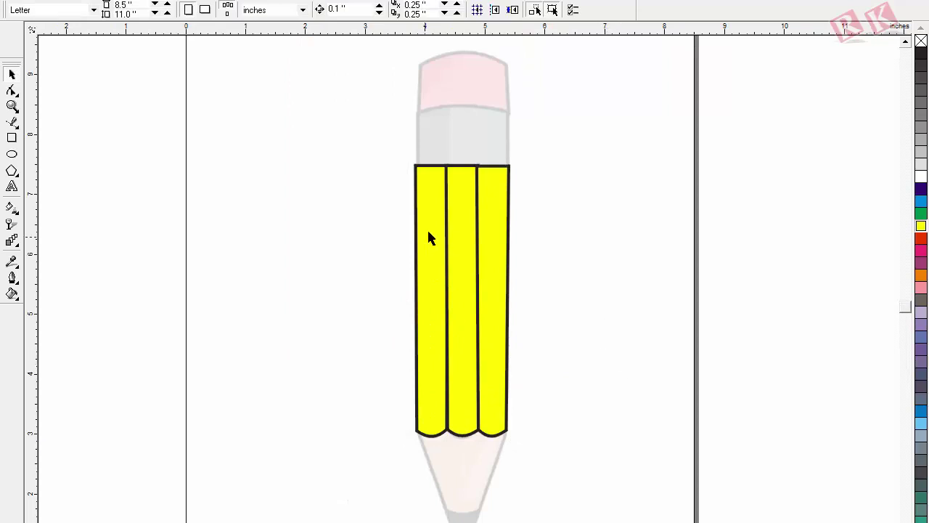
# Step: Select the three yellow stripes and move them sideways off the picture to the empty page area, centred at about x 2.06 inches
pyautogui.click(464, 163)
pyautogui.click(257, 141)
pyautogui.moveTo(131, 137); pyautogui.dragTo(611, 429)
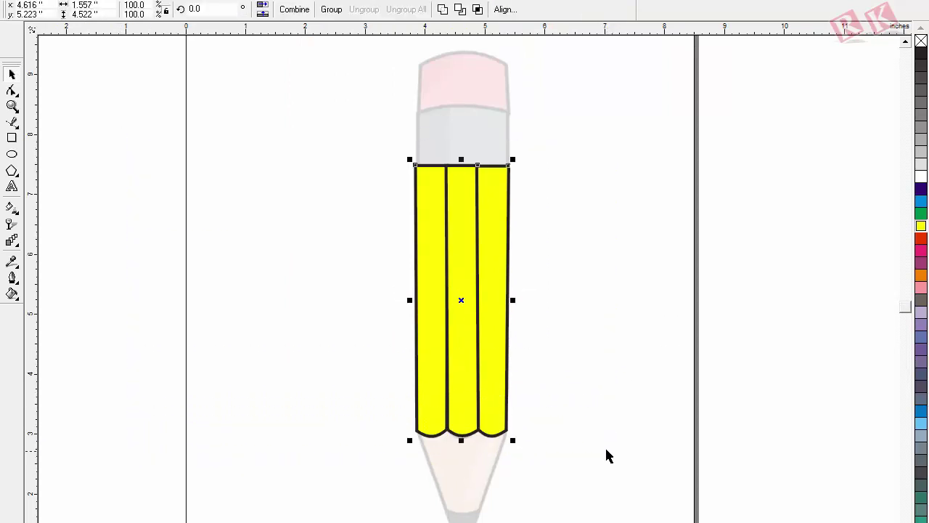
pyautogui.click(470, 309)
pyautogui.click(468, 309)
pyautogui.moveTo(460, 301); pyautogui.dragTo(307, 298)
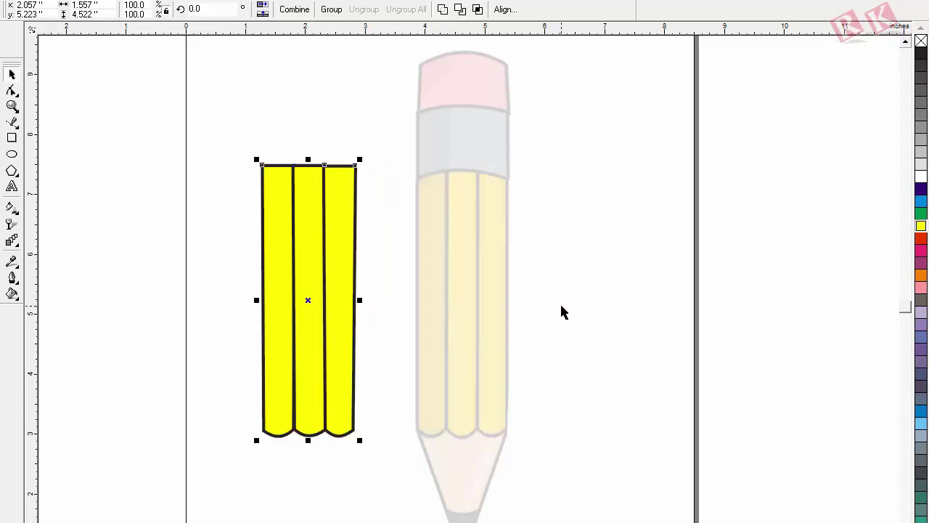
# Step: Draw a rectangle about 1.5 by 1.08 inches over the picture's grey metal band and convert it to curves
pyautogui.press('z')
pyautogui.moveTo(338, 91); pyautogui.dragTo(605, 214)
pyautogui.click(13, 138)
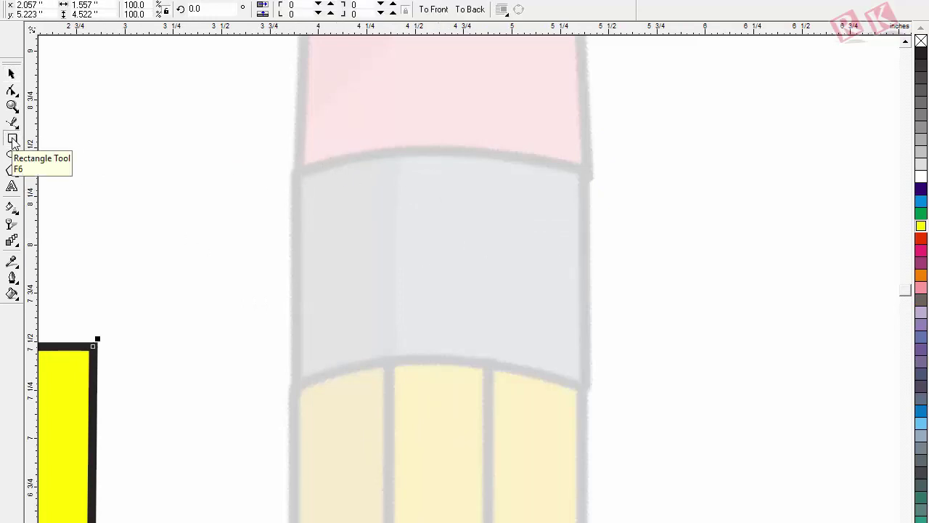
pyautogui.moveTo(296, 174)
pyautogui.mouseDown()
pyautogui.moveTo(408, 307)
pyautogui.moveTo(546, 371)
pyautogui.moveTo(600, 383)
pyautogui.moveTo(588, 382)
pyautogui.mouseUp()
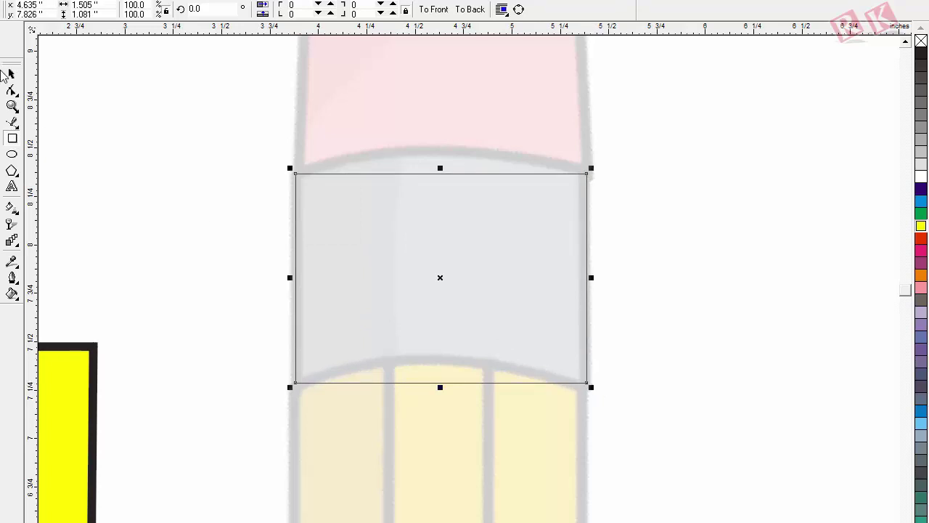
pyautogui.click(12, 90)
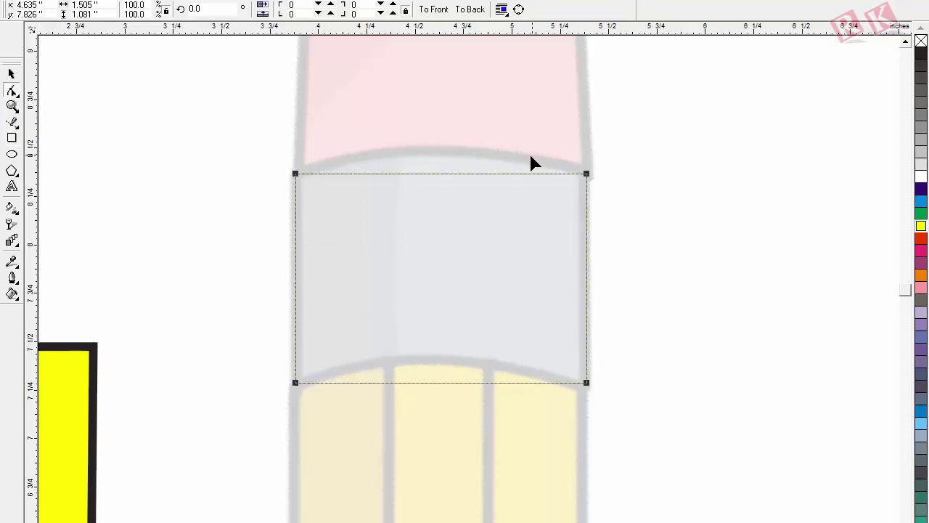
pyautogui.click(11, 73)
pyautogui.hotkey('ctrl', 'q')
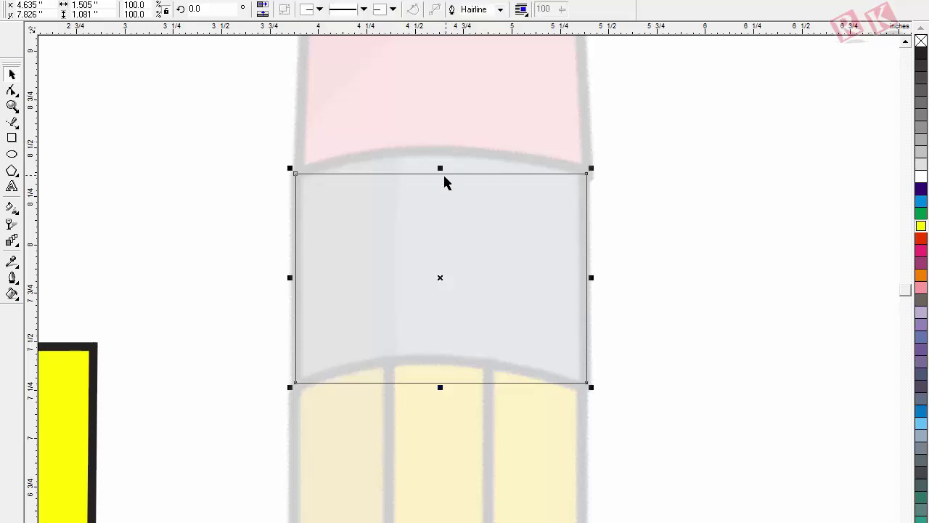
# Step: Convert the rectangle's upper edge to a curve and bend it upward to follow the line beneath the pink eraser
pyautogui.press('F10')
pyautogui.click(443, 174)
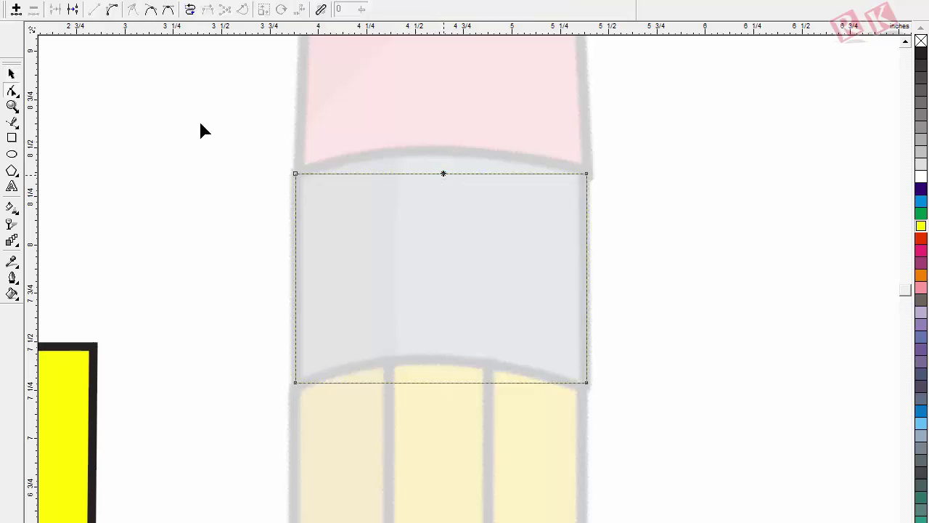
pyautogui.click(112, 11)
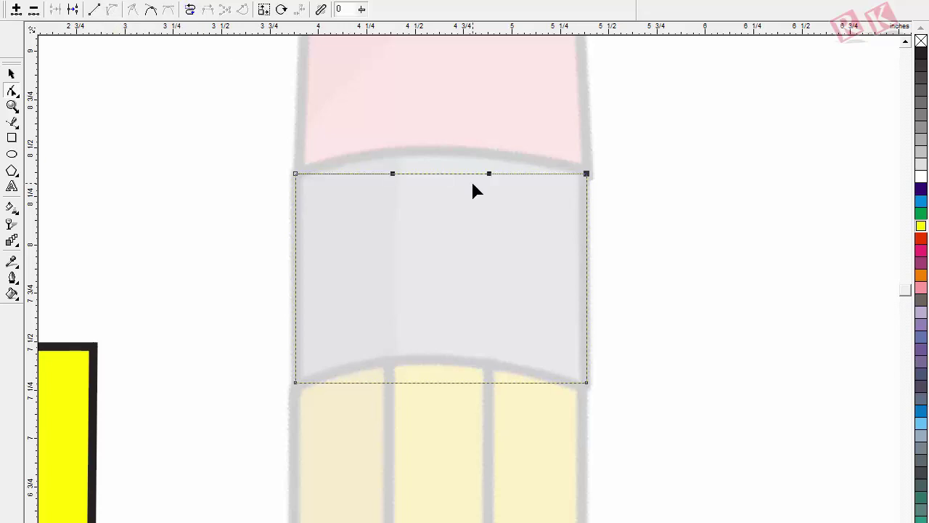
pyautogui.moveTo(448, 178); pyautogui.dragTo(444, 153)
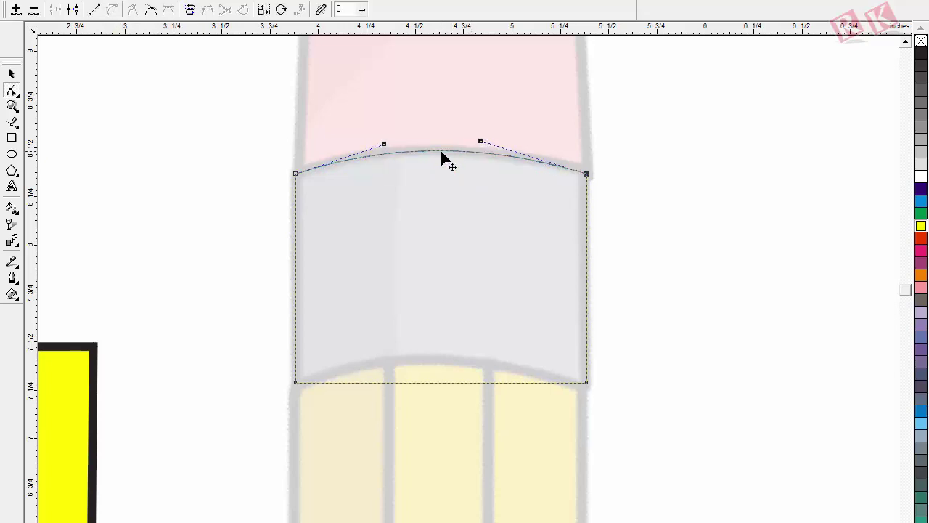
# Step: Convert the band shape's lower edge to a curve and bend it upward along the arc above the yellow body
pyautogui.click(434, 382)
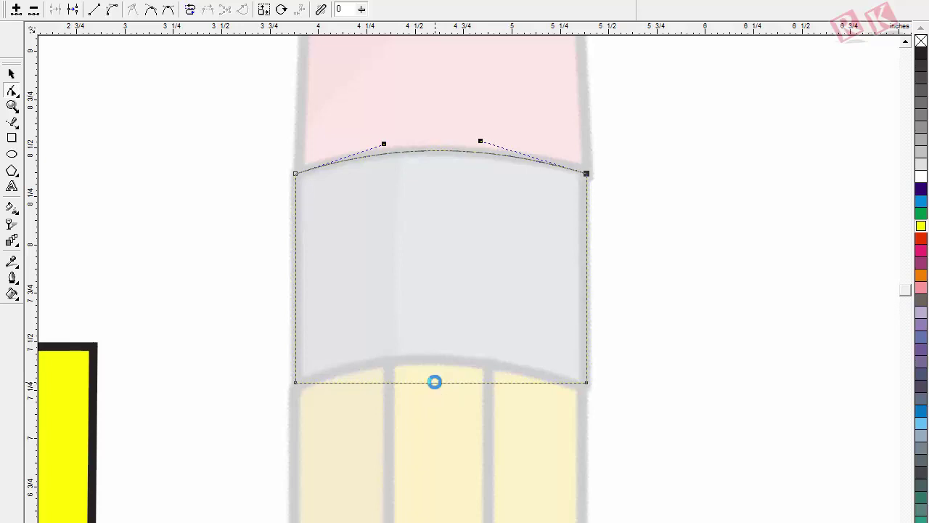
pyautogui.click(111, 13)
pyautogui.click(436, 384)
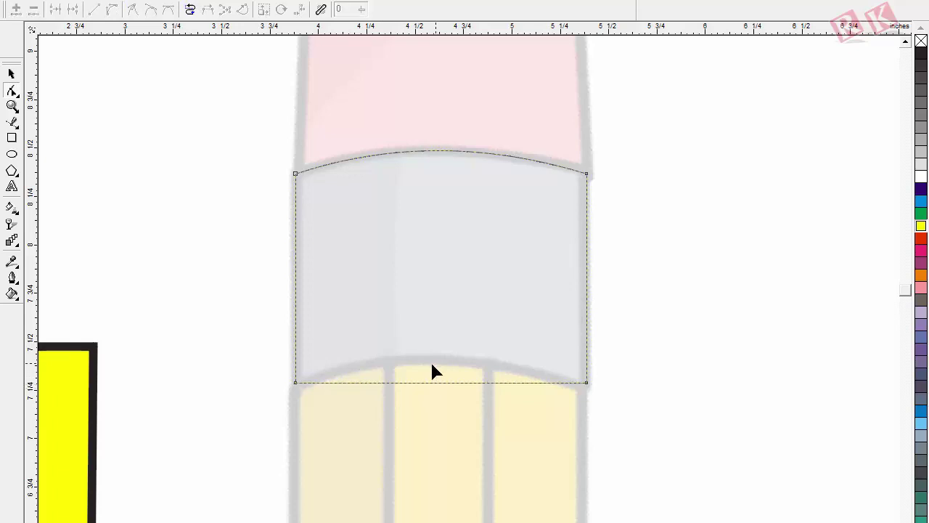
pyautogui.moveTo(430, 384); pyautogui.dragTo(427, 365)
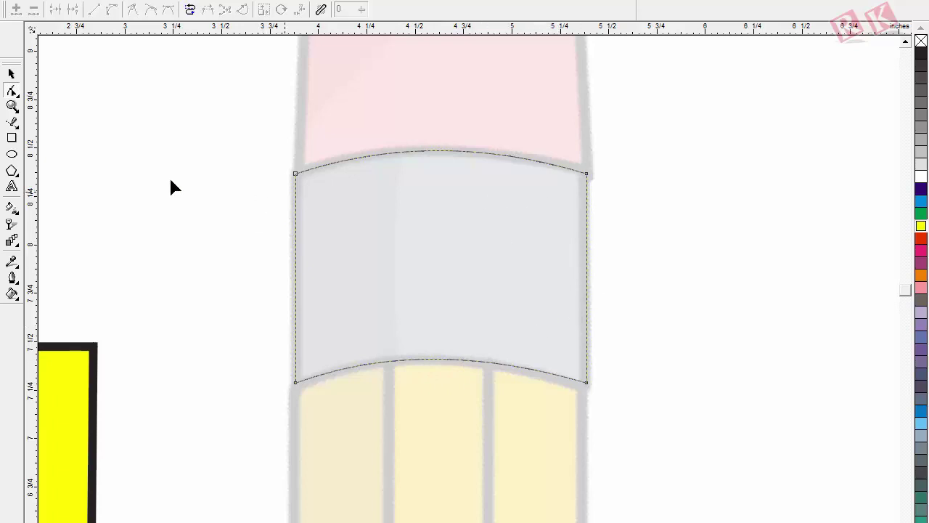
# Step: Fill the metal band shape with light grey and set its outline width to 3 points
pyautogui.click(11, 74)
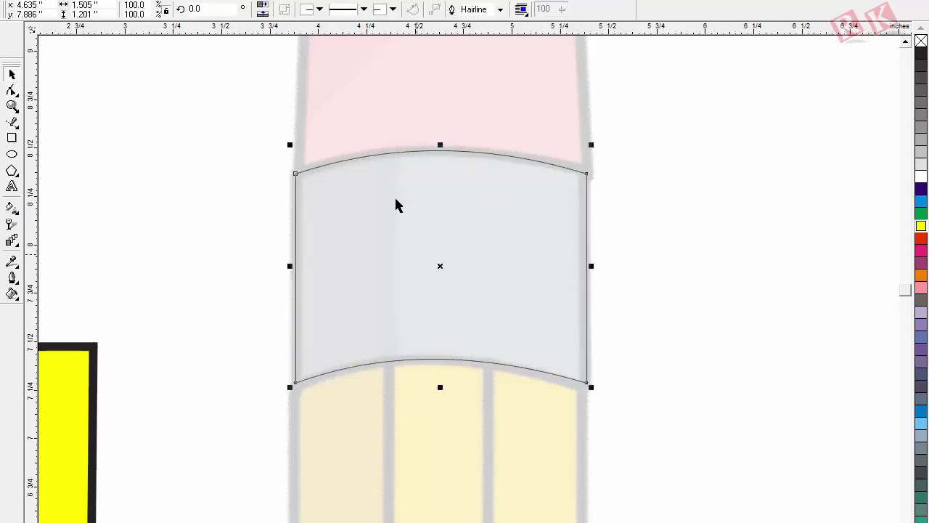
pyautogui.click(920, 154)
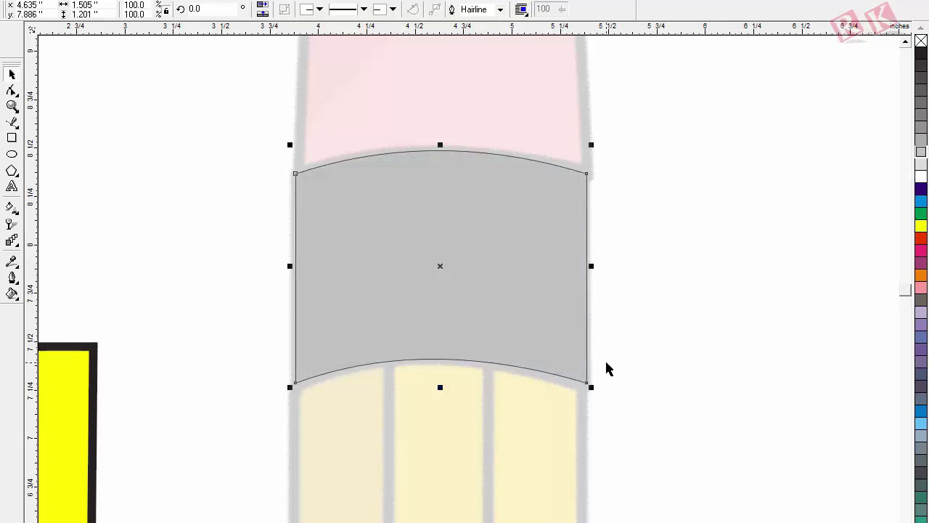
pyautogui.press('F12')
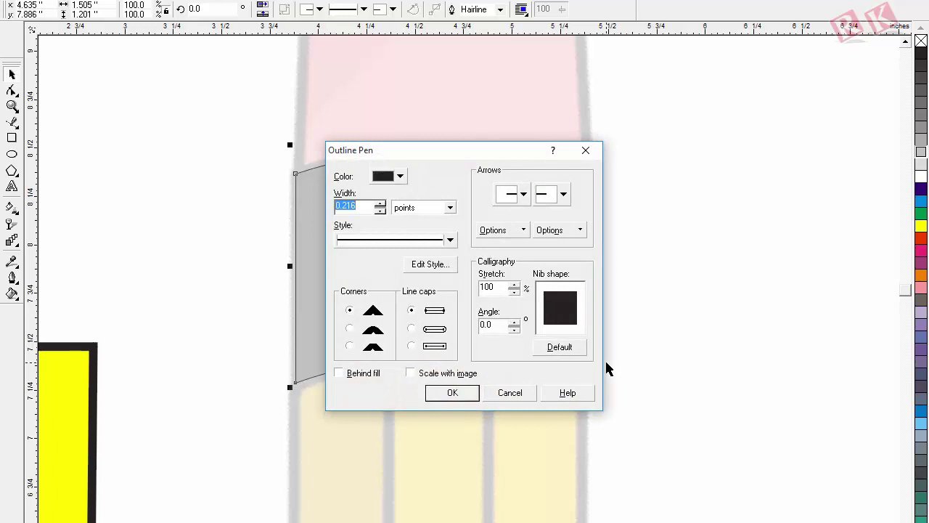
pyautogui.write('3')
pyautogui.press('Return')
pyautogui.press('F3')
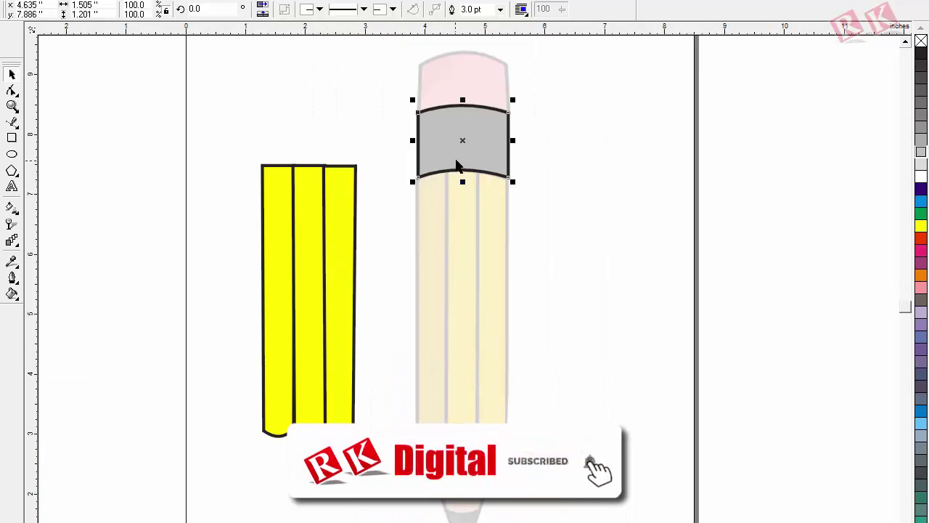
# Step: Select the three yellow stripes beside the picture and group them
pyautogui.click(320, 234)
pyautogui.click(266, 265)
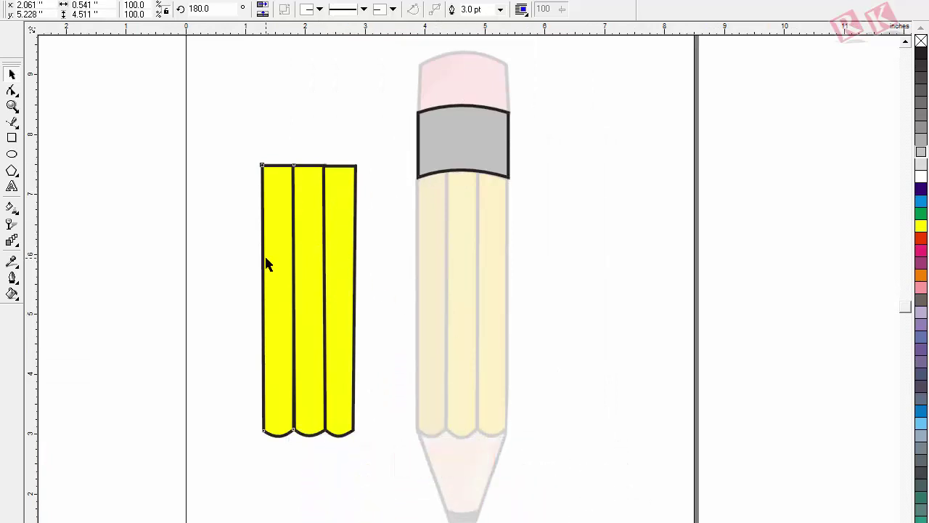
pyautogui.keyDown('shift'); pyautogui.click(314, 264); pyautogui.keyUp('shift')
pyautogui.keyDown('shift'); pyautogui.click(338, 266); pyautogui.keyUp('shift')
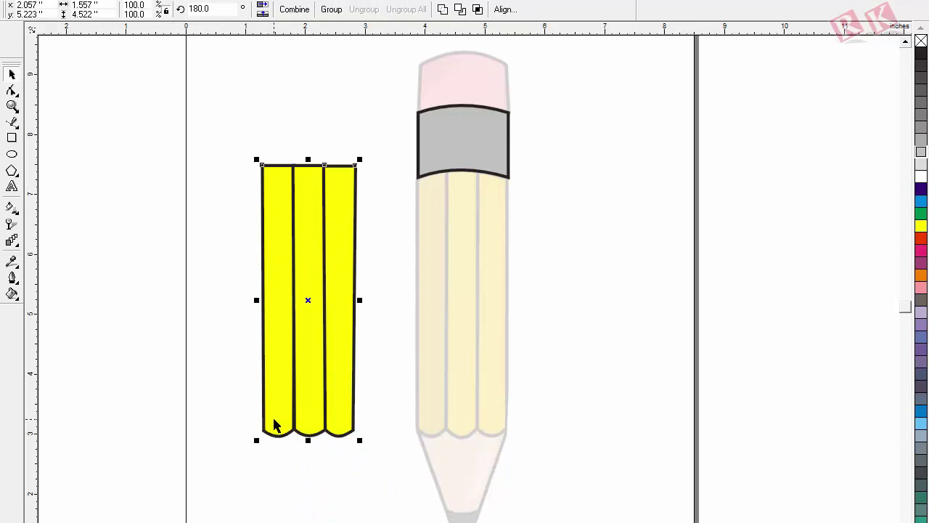
pyautogui.hotkey('ctrl', 'g')
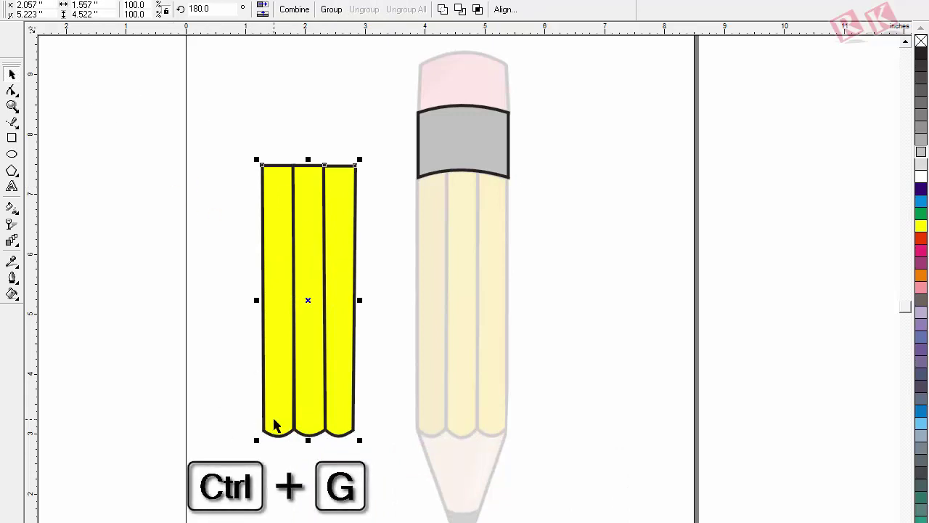
pyautogui.hotkey('ctrl', 'g')
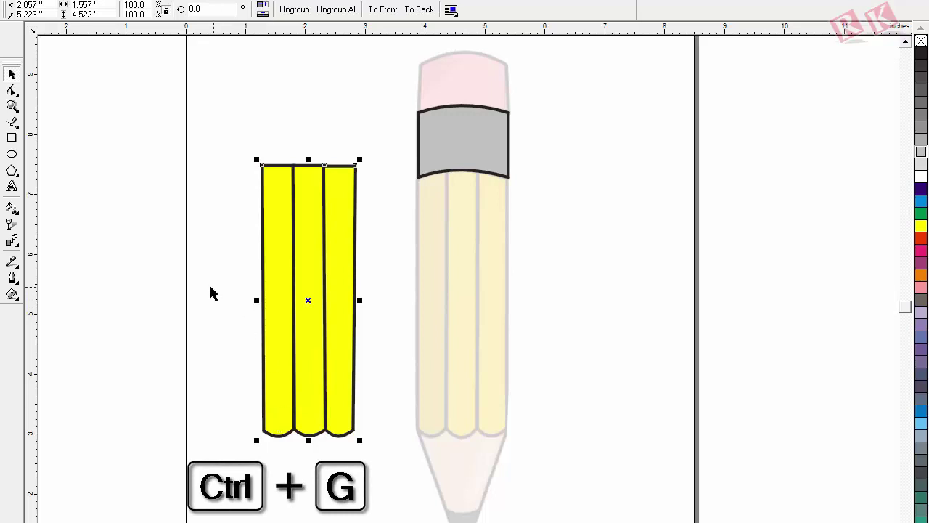
pyautogui.moveTo(307, 336); pyautogui.dragTo(267, 325)
pyautogui.hotkey('ctrl', 'z')
pyautogui.keyDown('shift'); pyautogui.click(432, 174); pyautogui.keyUp('shift')
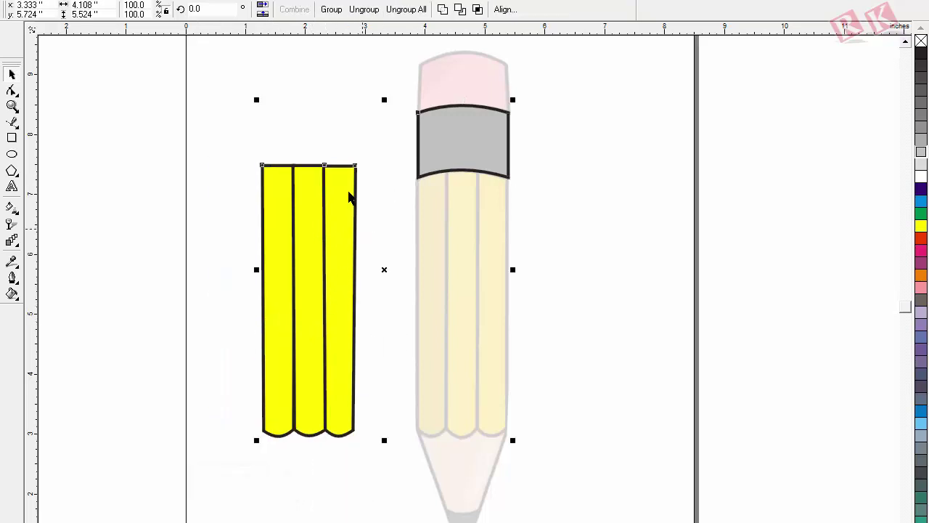
pyautogui.press('Escape')
# Step: Move the grey band onto the upper end of the yellow stripes and scale the stripe group to about 1.505 inches wide
pyautogui.moveTo(460, 143); pyautogui.dragTo(308, 145)
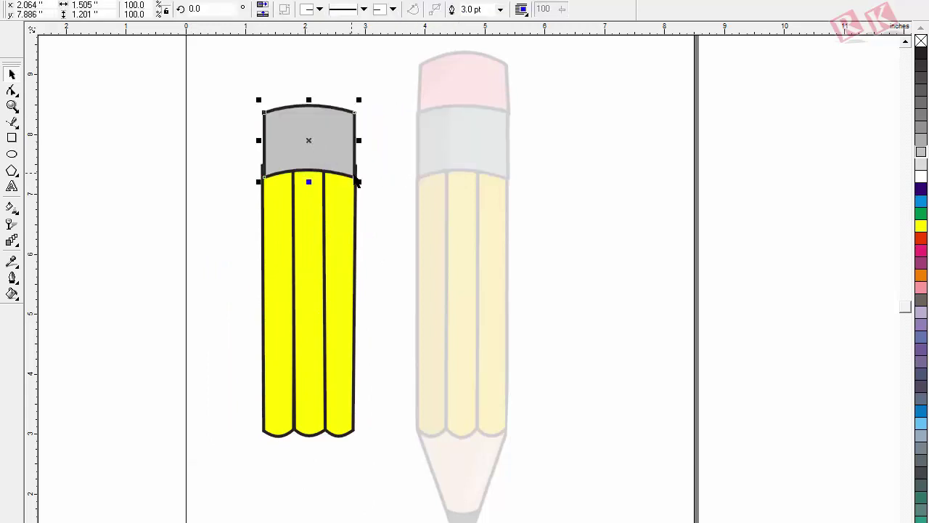
pyautogui.click(374, 196)
pyautogui.press('z')
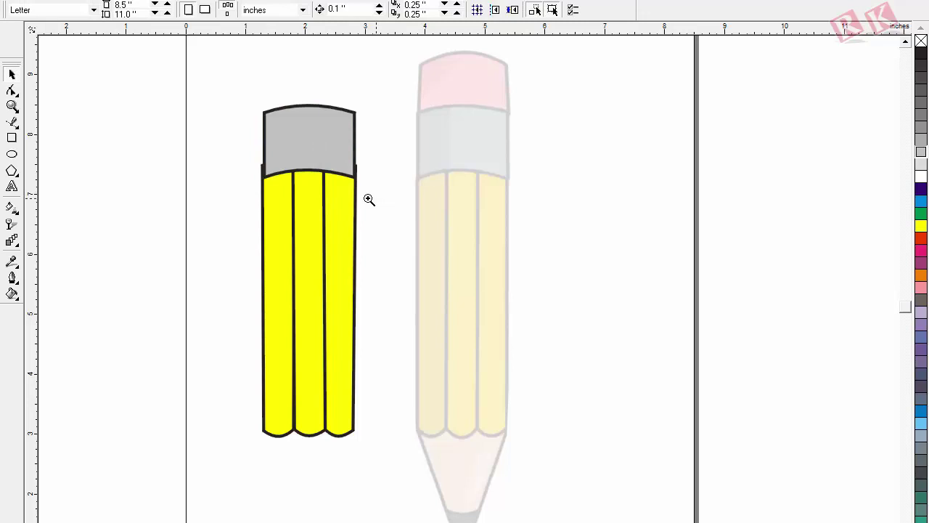
pyautogui.moveTo(234, 114); pyautogui.dragTo(444, 252)
pyautogui.click(521, 419)
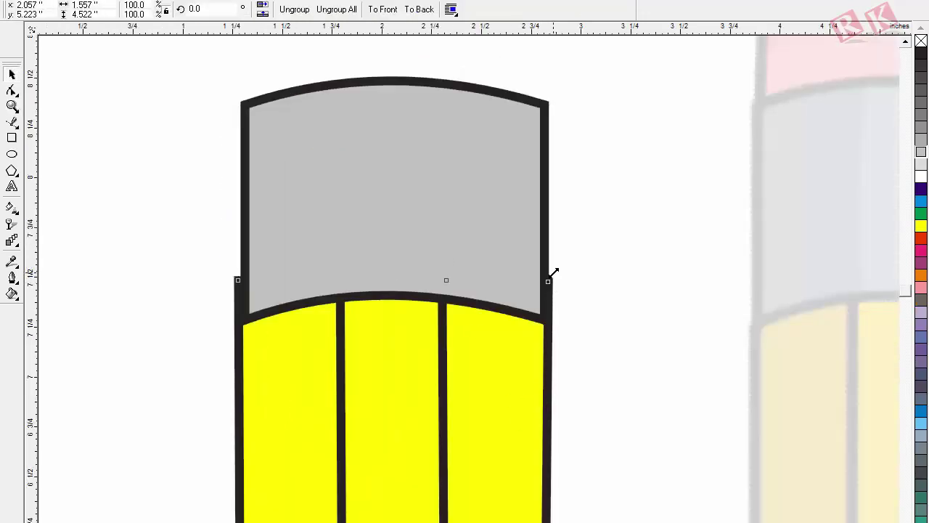
pyautogui.moveTo(554, 272); pyautogui.dragTo(549, 285)
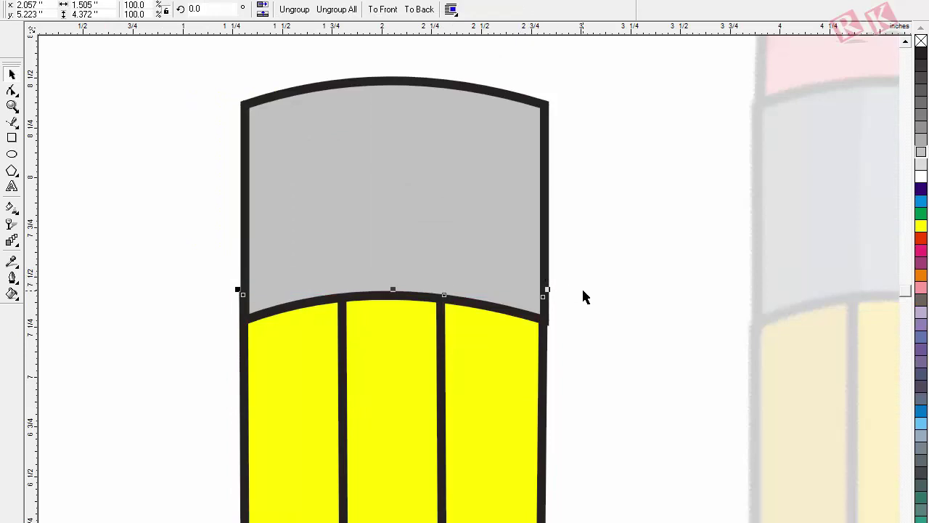
pyautogui.press('F3')
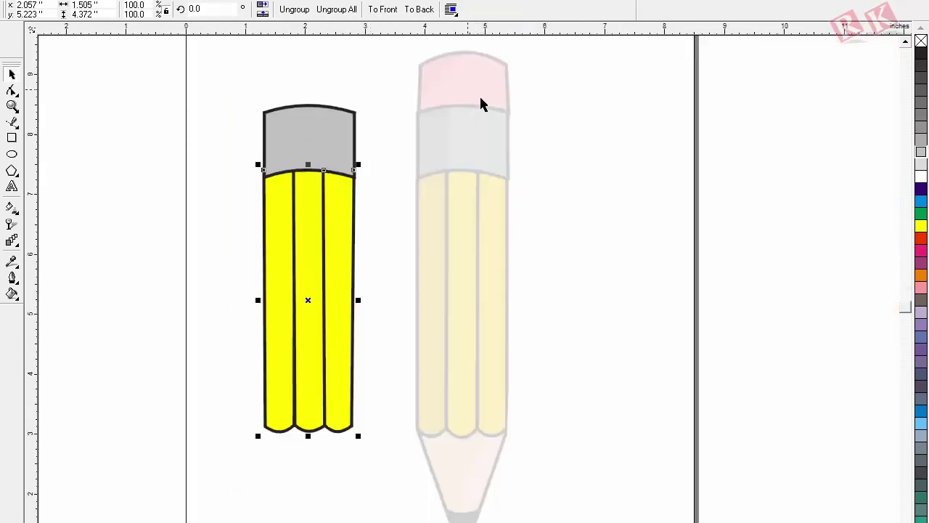
pyautogui.press('z')
pyautogui.moveTo(270, 167)
pyautogui.mouseDown()
pyautogui.moveTo(467, 150)
pyautogui.moveTo(579, 43)
pyautogui.moveTo(567, 75)
pyautogui.mouseUp()
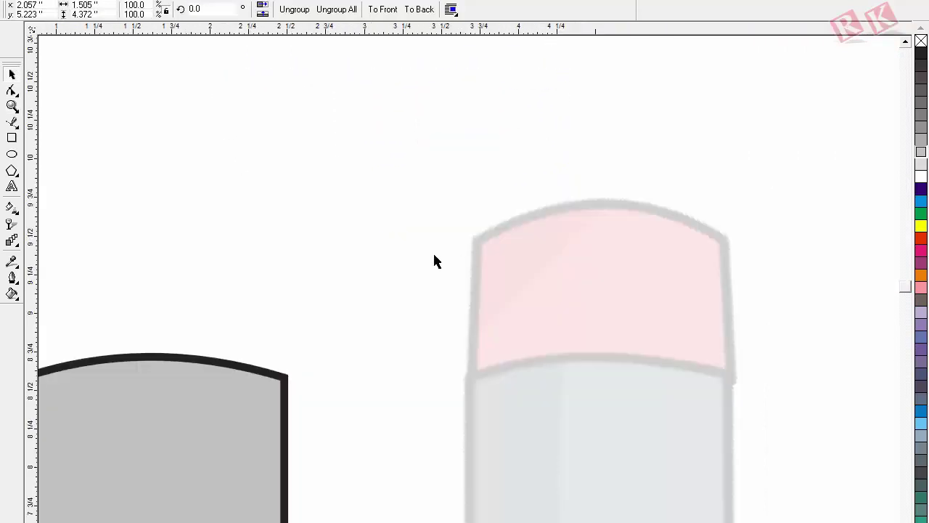
pyautogui.scroll(-2, 434, 261)
pyautogui.click(276, 341)
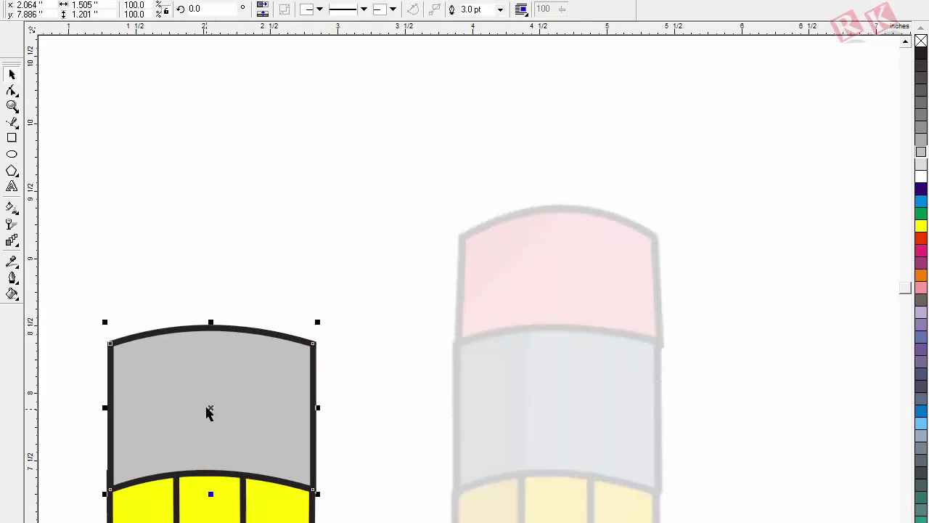
pyautogui.moveTo(207, 407); pyautogui.dragTo(561, 283)
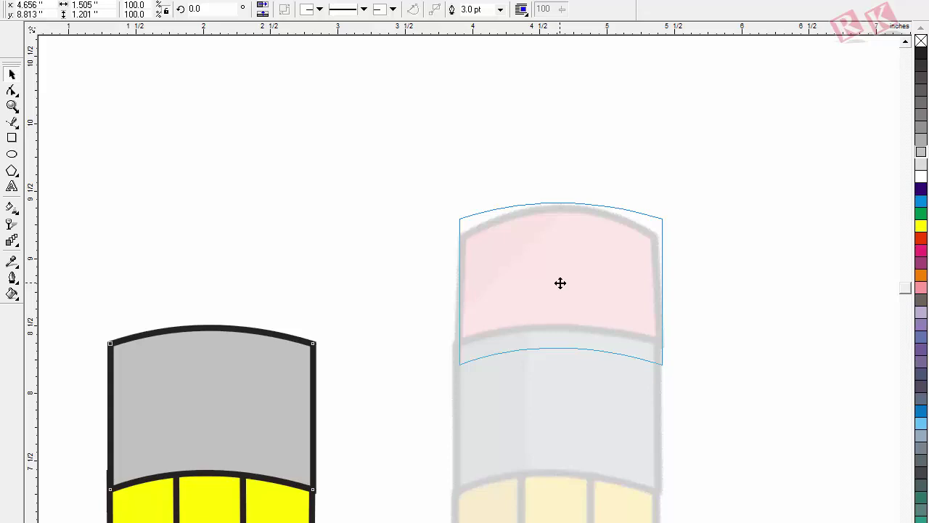
pyautogui.moveTo(560, 283); pyautogui.dragTo(562, 318)
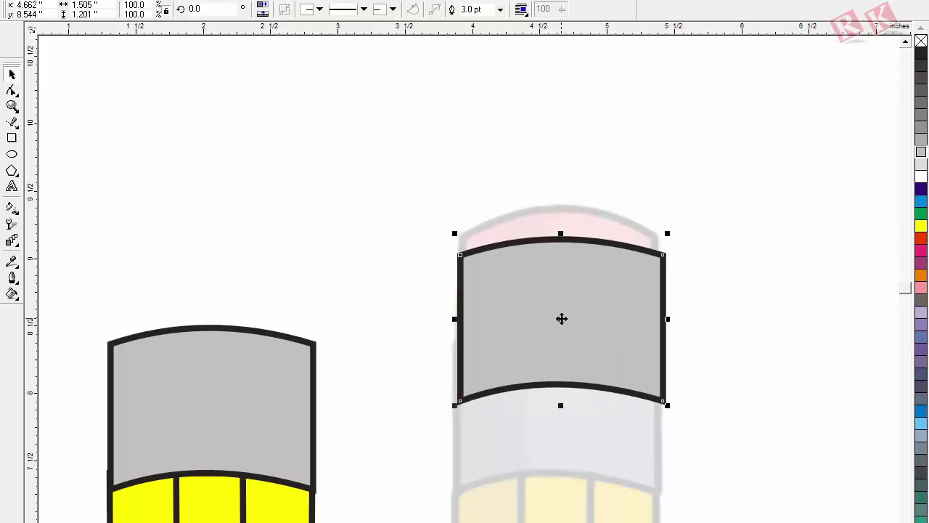
pyautogui.press('Delete')
# Step: Draw a rectangle about 1.49 by 0.81 inches over the picture's pink eraser and convert it to curves
pyautogui.click(11, 138)
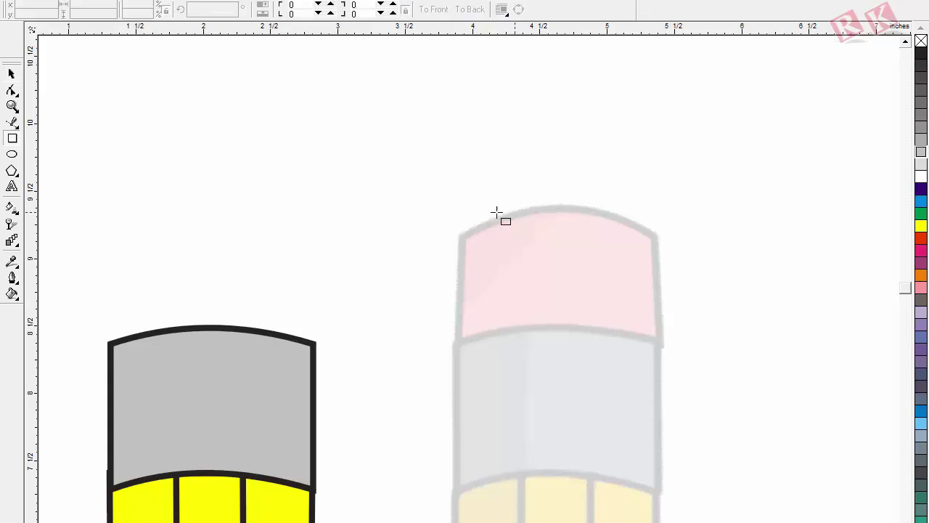
pyautogui.moveTo(459, 235); pyautogui.dragTo(660, 346)
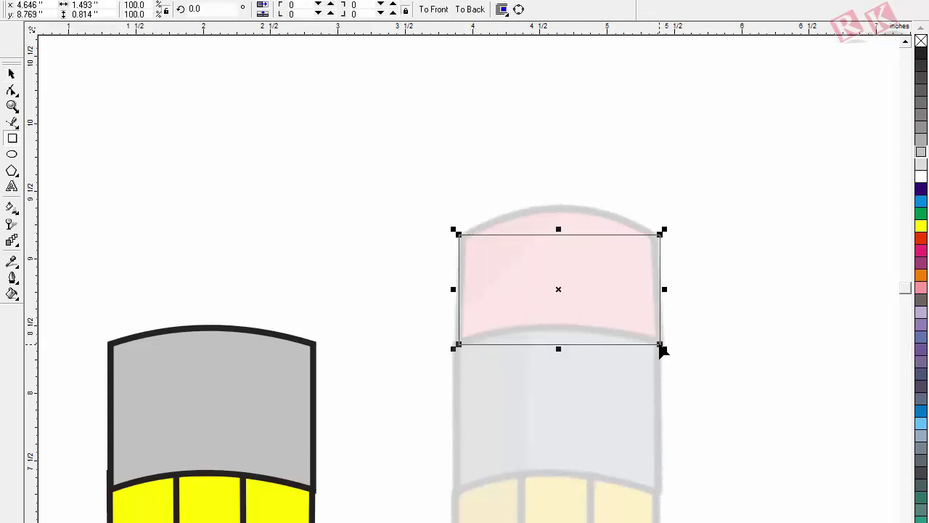
pyautogui.click(12, 90)
pyautogui.hotkey('ctrl', 'q')
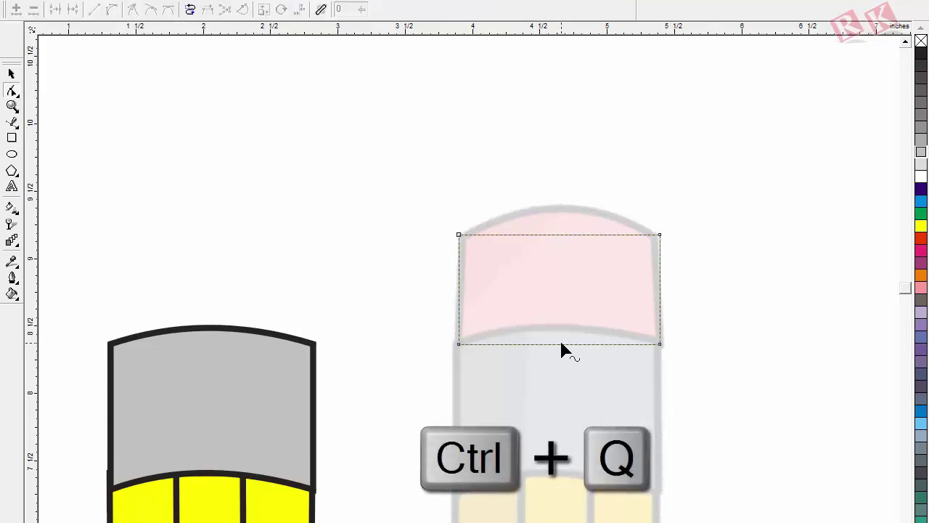
# Step: Convert the rectangle's lower and upper edges to curves and bend both upward along the eraser's arcs
pyautogui.click(112, 9)
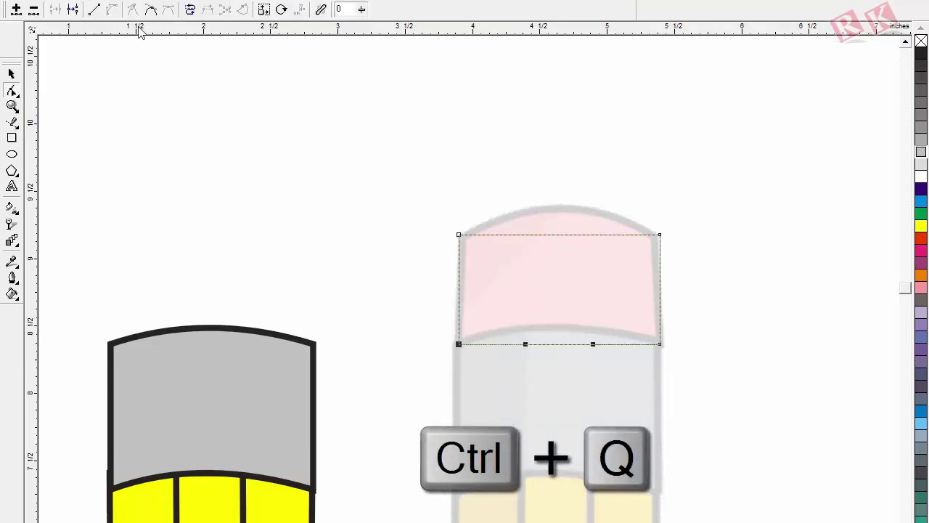
pyautogui.moveTo(558, 351); pyautogui.dragTo(559, 332)
pyautogui.click(554, 239)
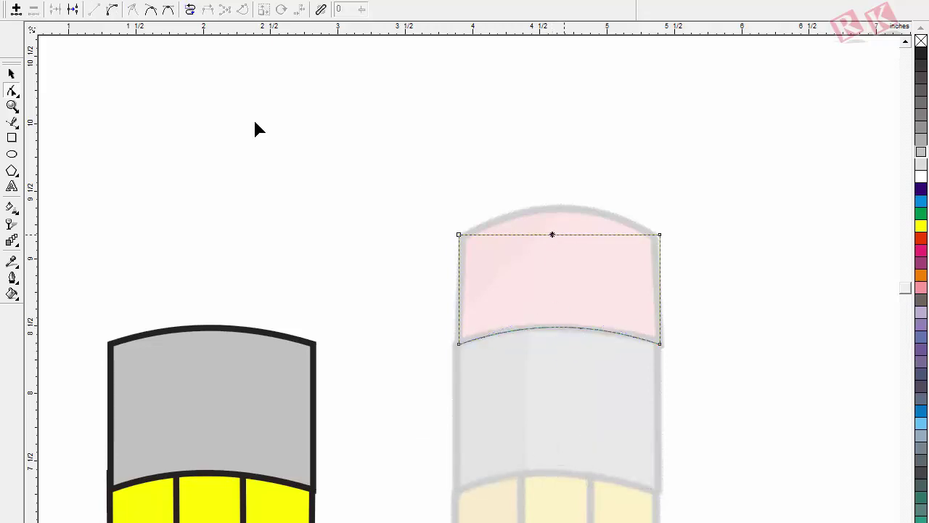
pyautogui.click(112, 10)
pyautogui.moveTo(564, 235); pyautogui.dragTo(573, 209)
# Step: Adjust the eraser shape's four corner nodes to match the corners of the pink eraser in the picture
pyautogui.moveTo(459, 235); pyautogui.dragTo(460, 236)
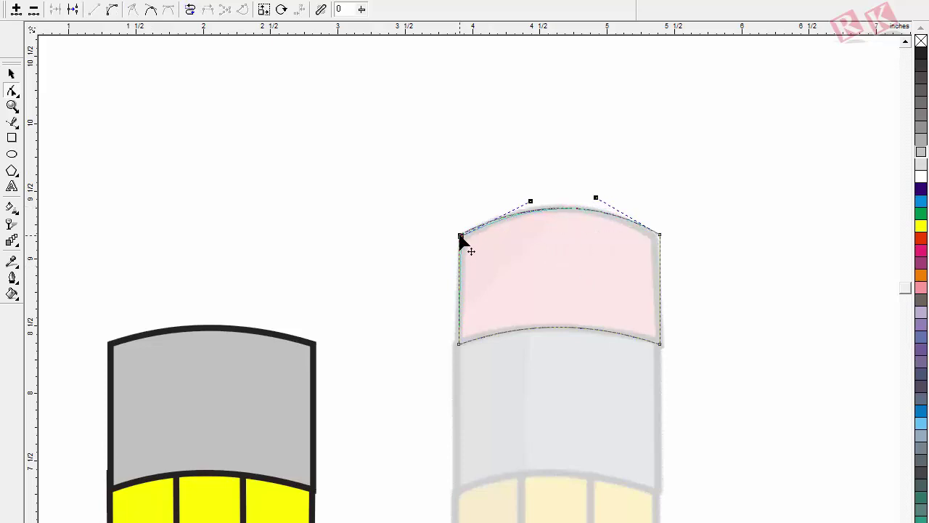
pyautogui.moveTo(659, 236); pyautogui.dragTo(655, 236)
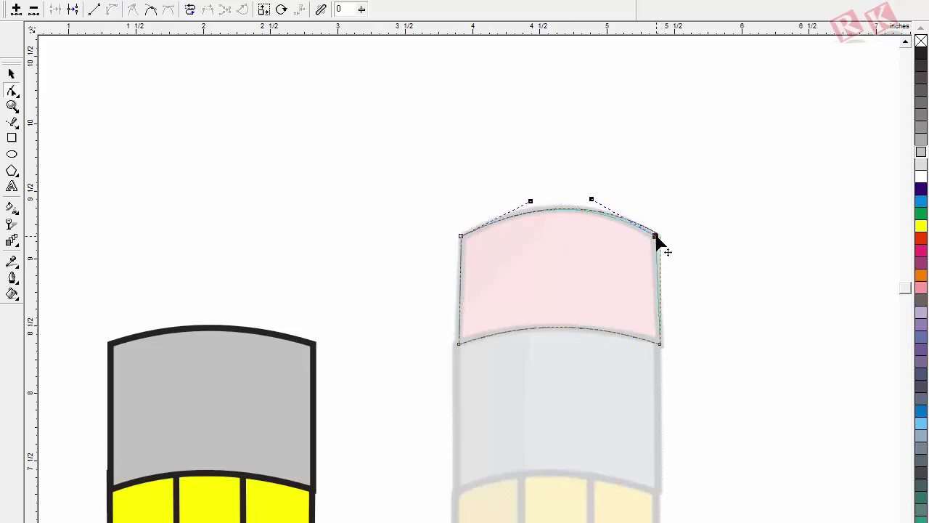
pyautogui.moveTo(459, 344); pyautogui.dragTo(453, 342)
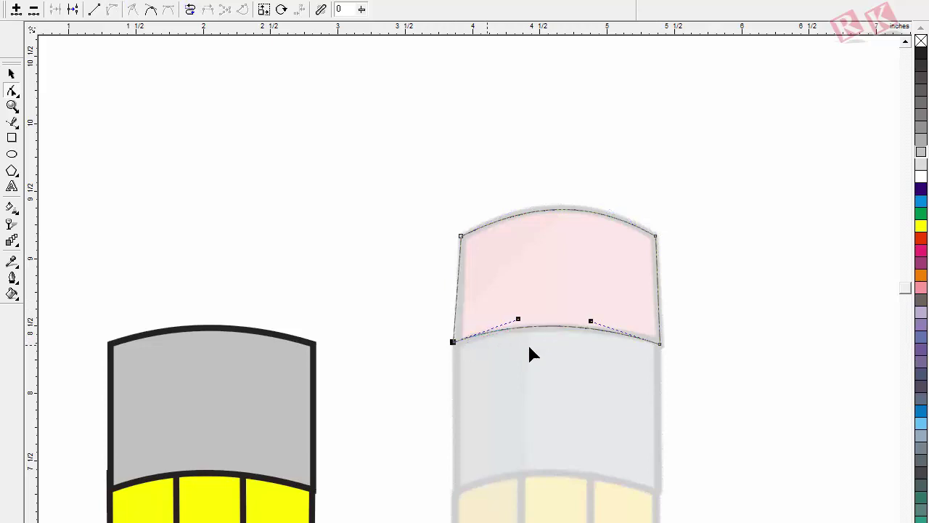
pyautogui.moveTo(656, 344); pyautogui.dragTo(659, 343)
pyautogui.click(12, 74)
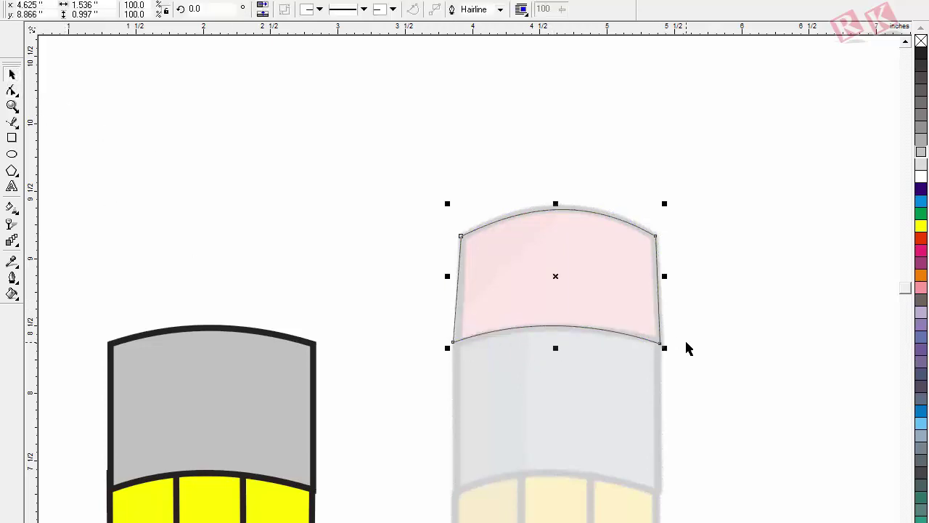
pyautogui.click(459, 348)
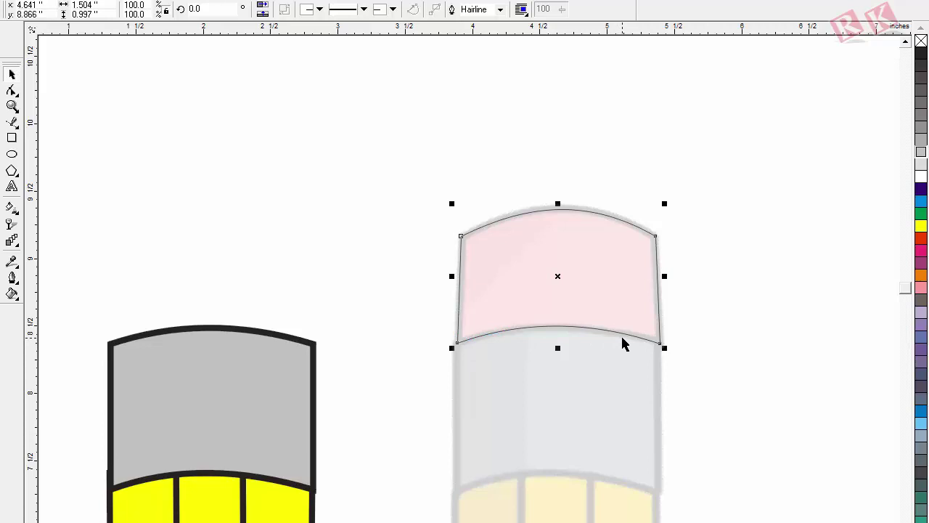
# Step: Set the eraser shape's outline width to 3 points and fill it with pink
pyautogui.press('F12')
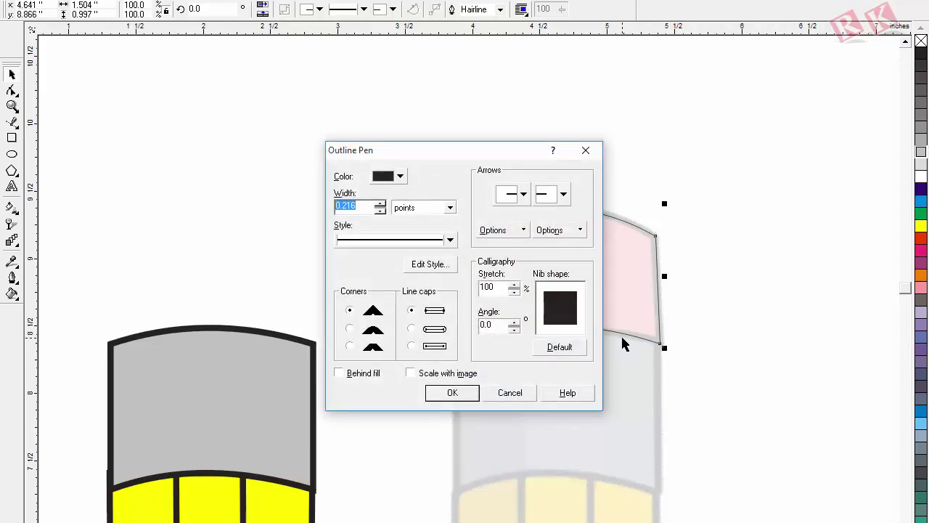
pyautogui.write('3')
pyautogui.press('Return')
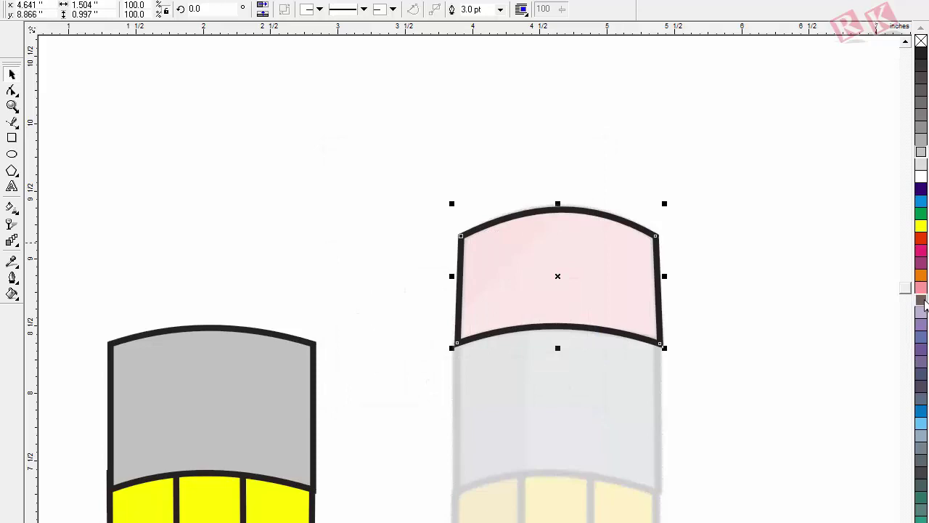
pyautogui.click(921, 521)
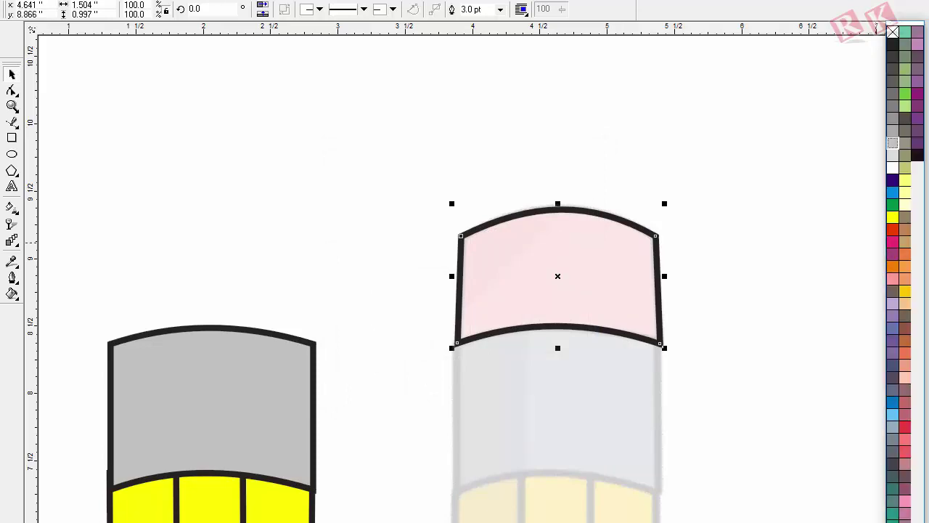
pyautogui.click(891, 279)
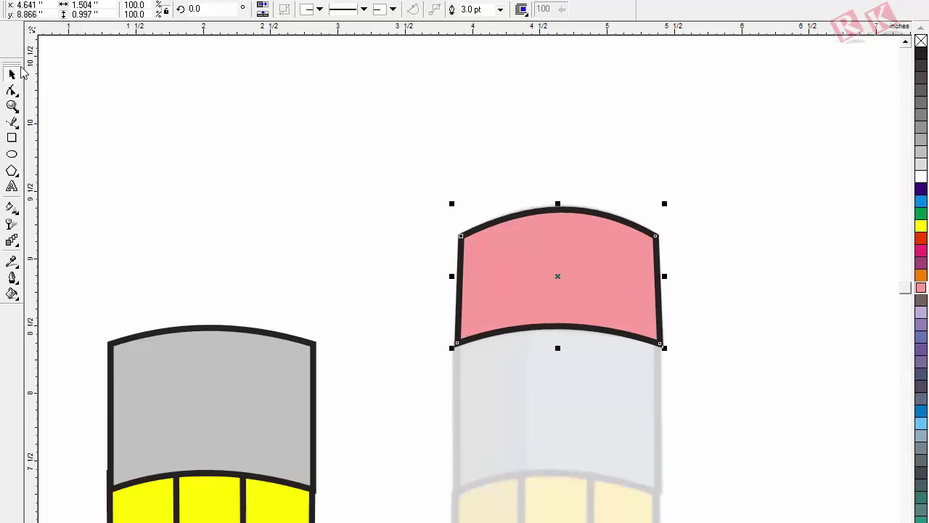
# Step: Move the pink eraser shape onto the upper edge of the grey metal band beside the picture
pyautogui.click(559, 296)
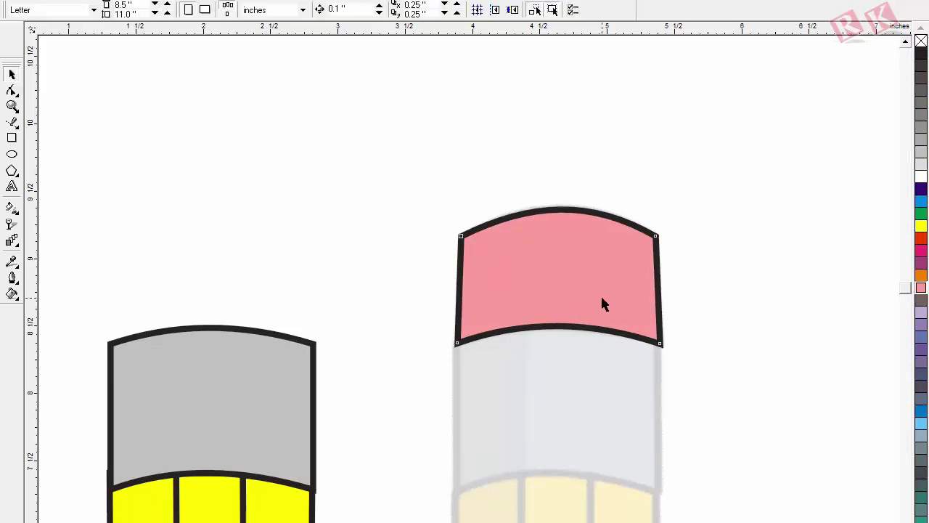
pyautogui.moveTo(603, 303); pyautogui.dragTo(255, 313)
pyautogui.click(349, 385)
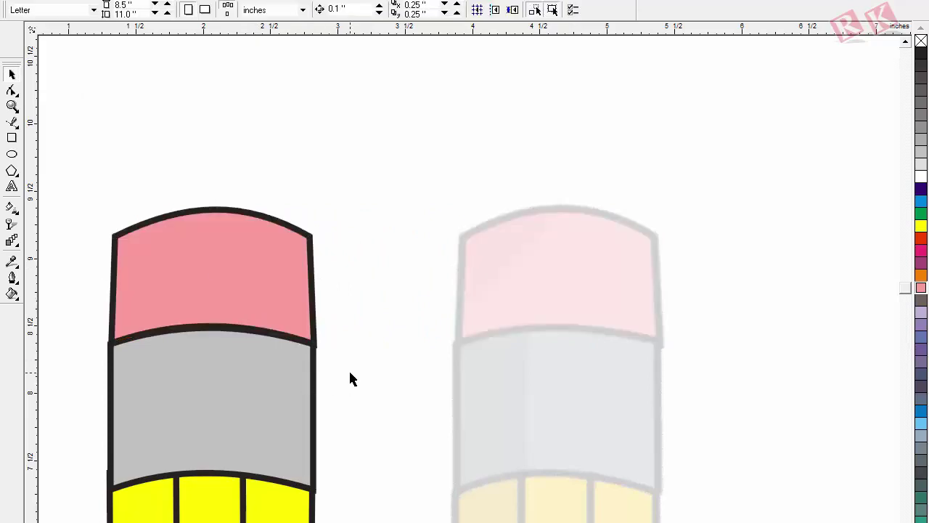
# Step: Shift the pink eraser slightly sideways so it sits off-centre on the grey band
pyautogui.click(236, 309)
pyautogui.keyDown('shift'); pyautogui.click(242, 382); pyautogui.keyUp('shift')
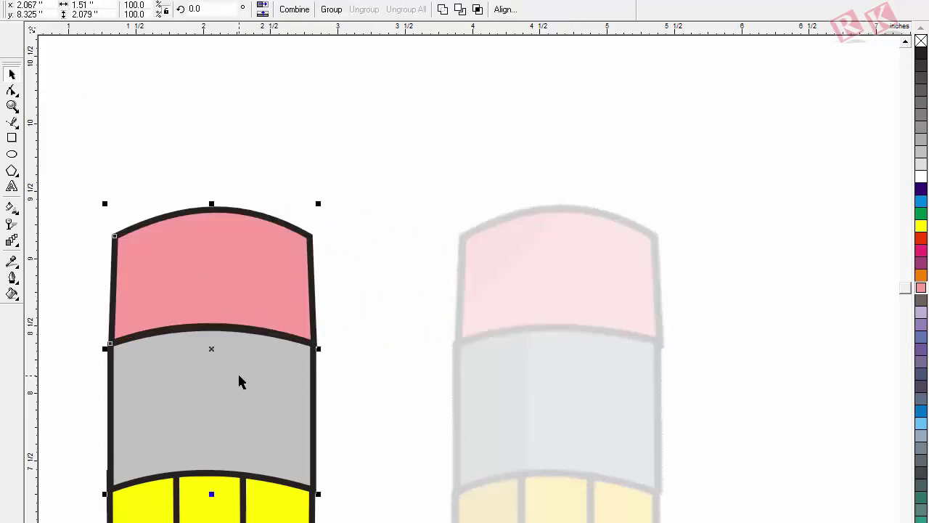
pyautogui.click(370, 325)
pyautogui.moveTo(283, 327); pyautogui.dragTo(298, 307)
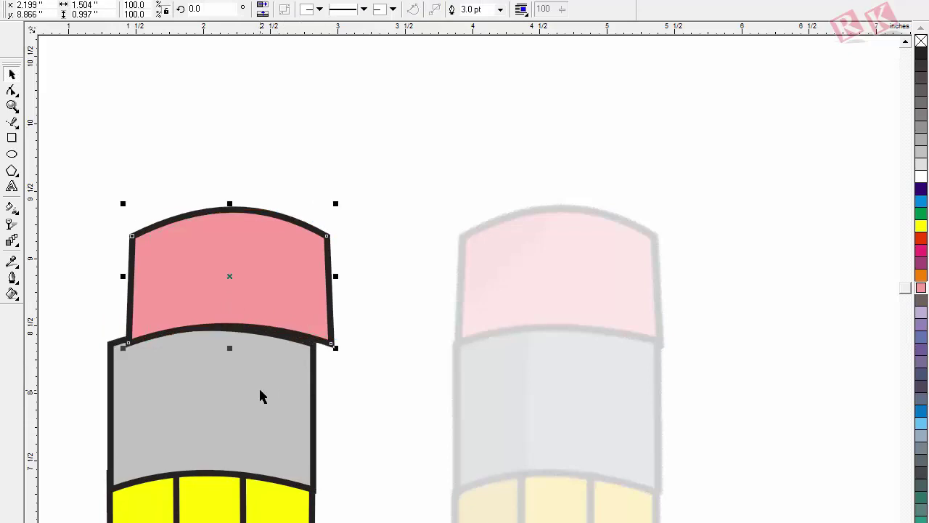
pyautogui.click(260, 284)
pyautogui.click(347, 310)
# Step: Align the pink eraser with the grey metal band on a common vertical centre line
pyautogui.click(278, 308)
pyautogui.keyDown('shift'); pyautogui.click(163, 403); pyautogui.keyUp('shift')
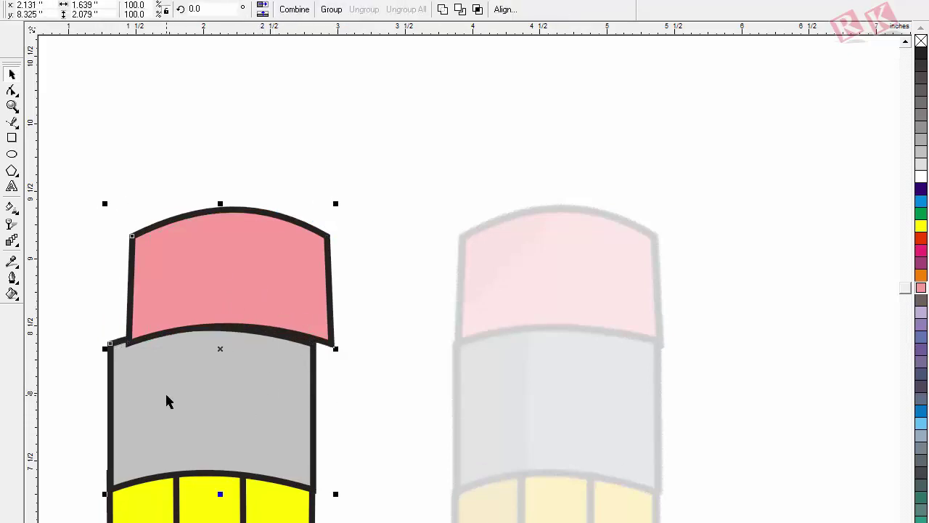
pyautogui.click(355, 343)
pyautogui.click(282, 291)
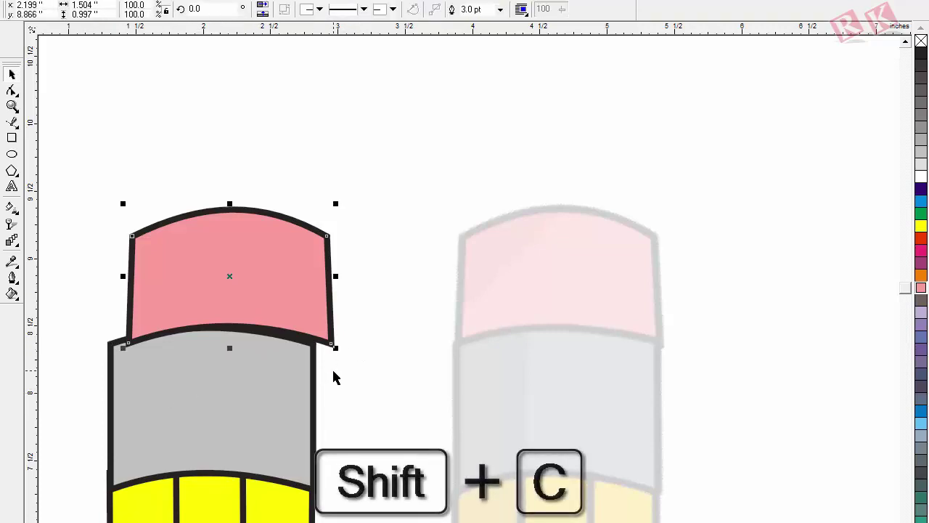
pyautogui.keyDown('shift'); pyautogui.click(233, 410); pyautogui.keyUp('shift')
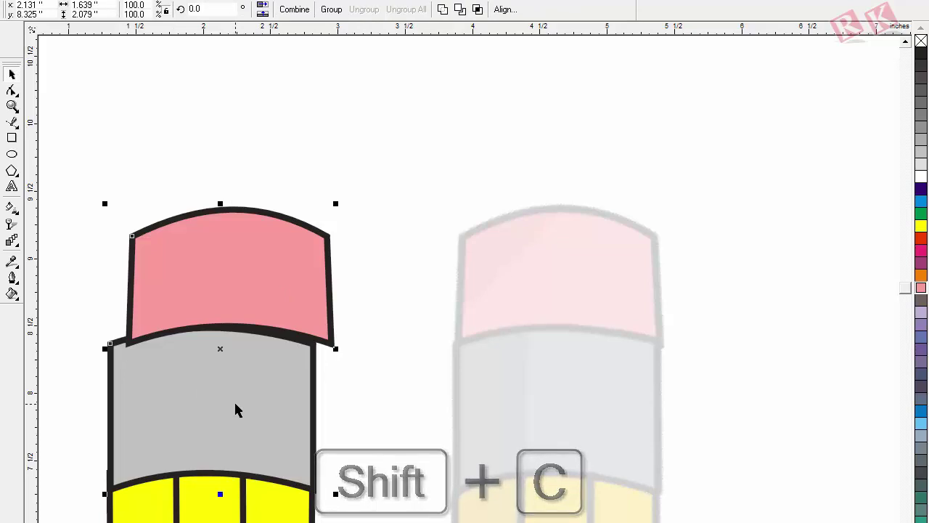
pyautogui.press('c')
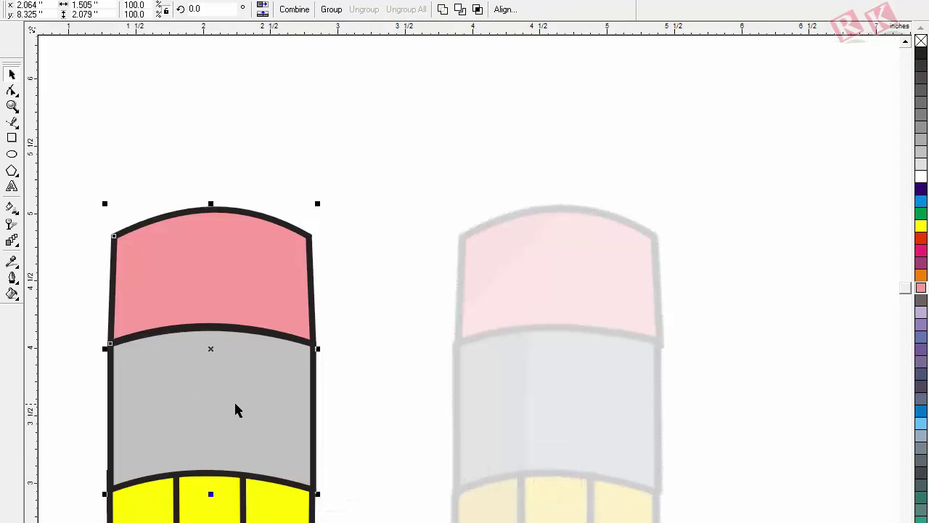
# Step: Draw a rectangle about 1.52 by 2.18 inches over the sharpened tip of the faded pencil picture
pyautogui.press('F3')
pyautogui.press('F3')
pyautogui.press('F2')
pyautogui.moveTo(290, 427)
pyautogui.mouseDown()
pyautogui.moveTo(440, 508)
pyautogui.moveTo(599, 521)
pyautogui.mouseUp()
pyautogui.click(728, 356)
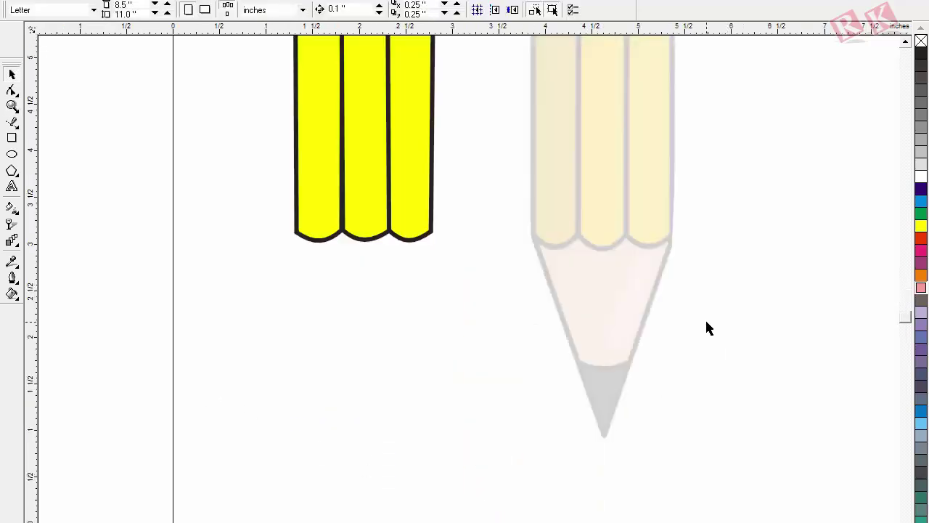
pyautogui.press('F2')
pyautogui.moveTo(245, 152); pyautogui.dragTo(799, 479)
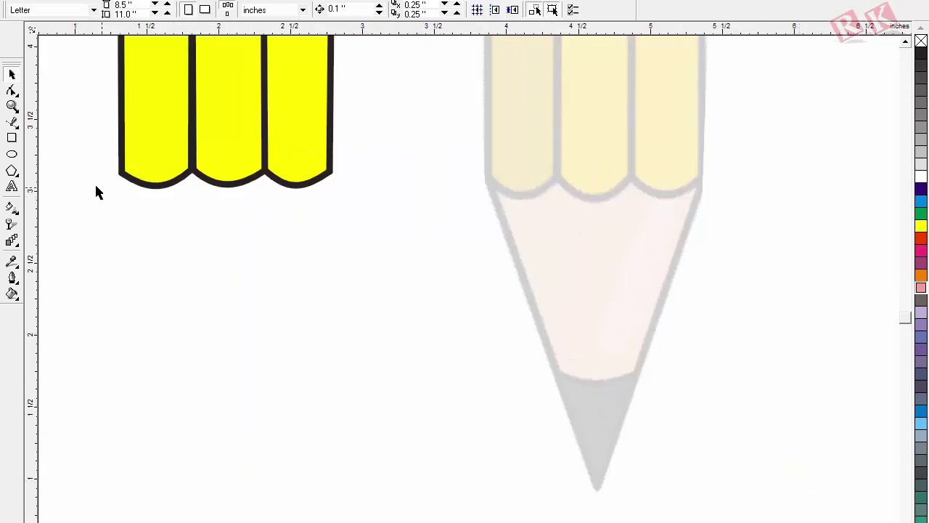
pyautogui.click(11, 138)
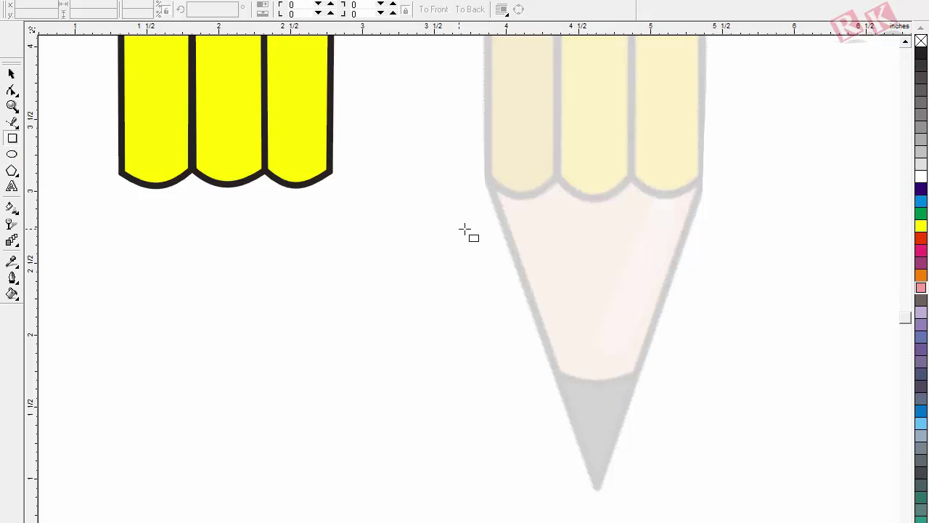
pyautogui.moveTo(486, 177)
pyautogui.mouseDown()
pyautogui.moveTo(753, 332)
pyautogui.moveTo(689, 486)
pyautogui.moveTo(705, 491)
pyautogui.mouseUp()
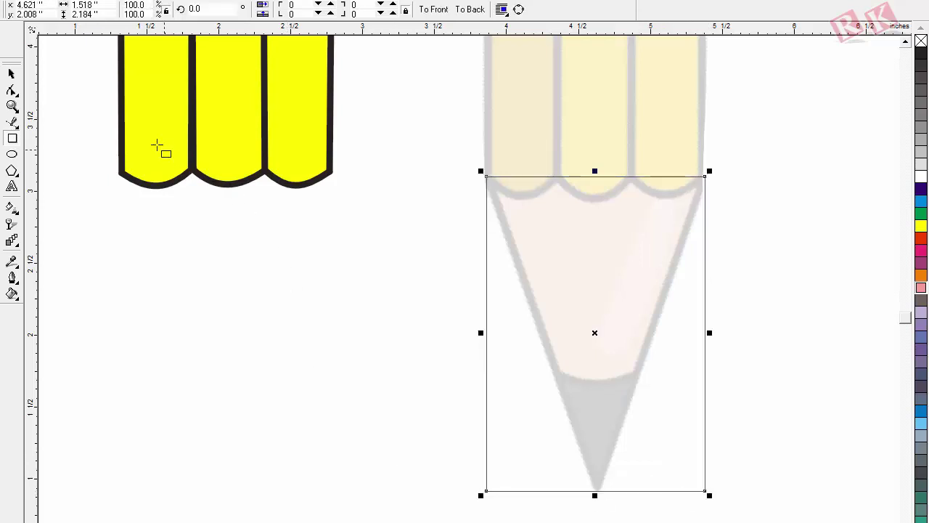
# Step: Convert the tip rectangle to curves and bring its two lower corners together at the pencil point to form a triangle
pyautogui.click(12, 74)
pyautogui.hotkey('ctrl', 'q')
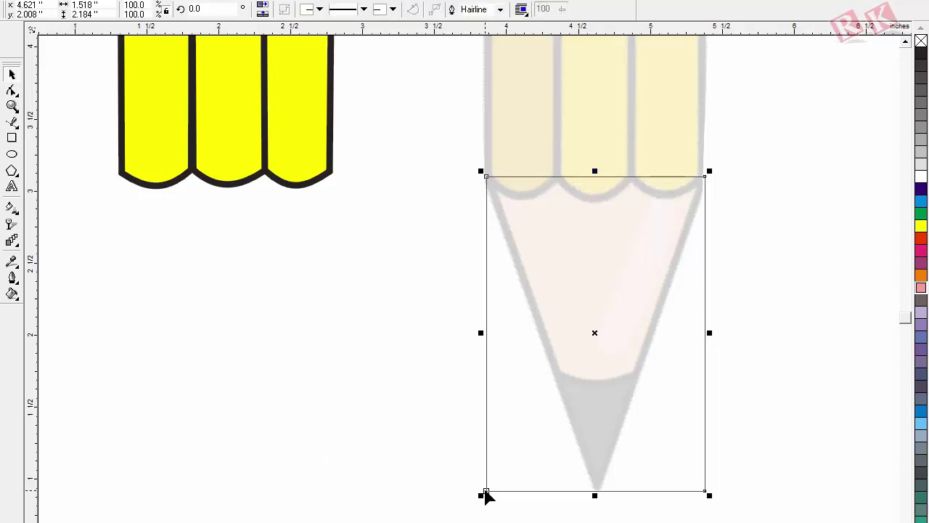
pyautogui.moveTo(486, 495)
pyautogui.mouseDown()
pyautogui.moveTo(705, 490)
pyautogui.moveTo(596, 495)
pyautogui.mouseUp()
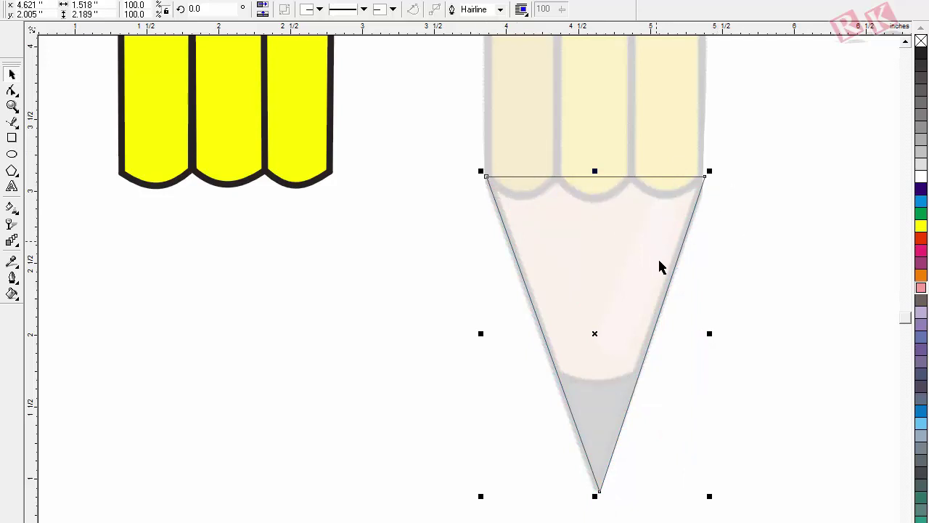
# Step: Give the tip triangle a 3-point outline and fill it with a light tint of pink
pyautogui.press('F12')
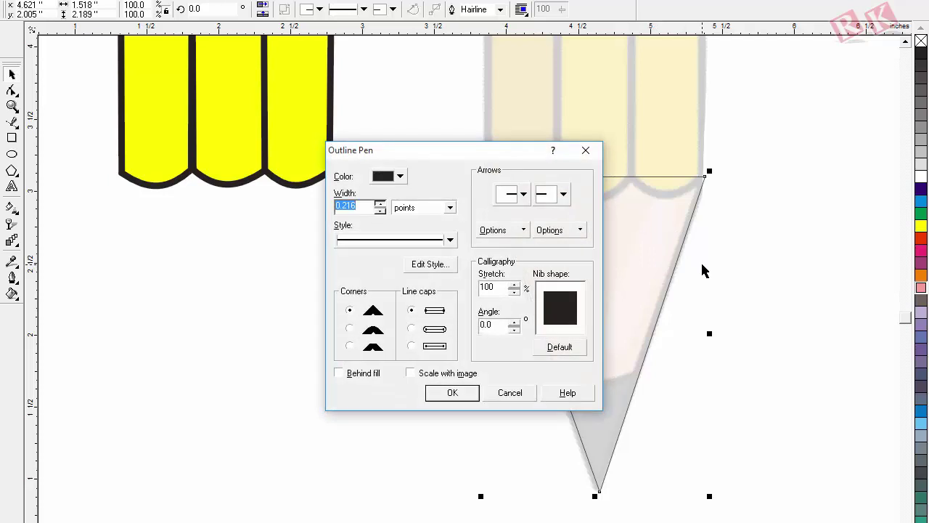
pyautogui.write('3')
pyautogui.press('Return')
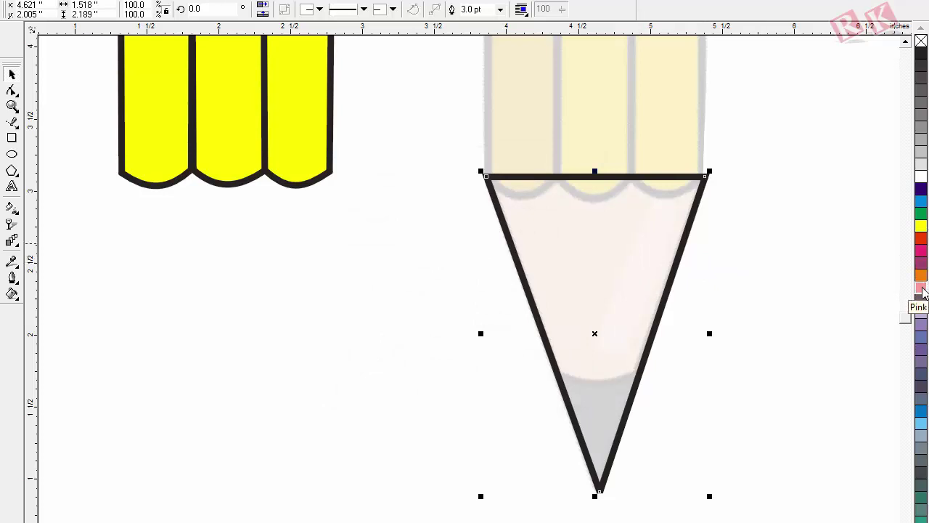
pyautogui.moveTo(922, 290); pyautogui.dragTo(849, 324)
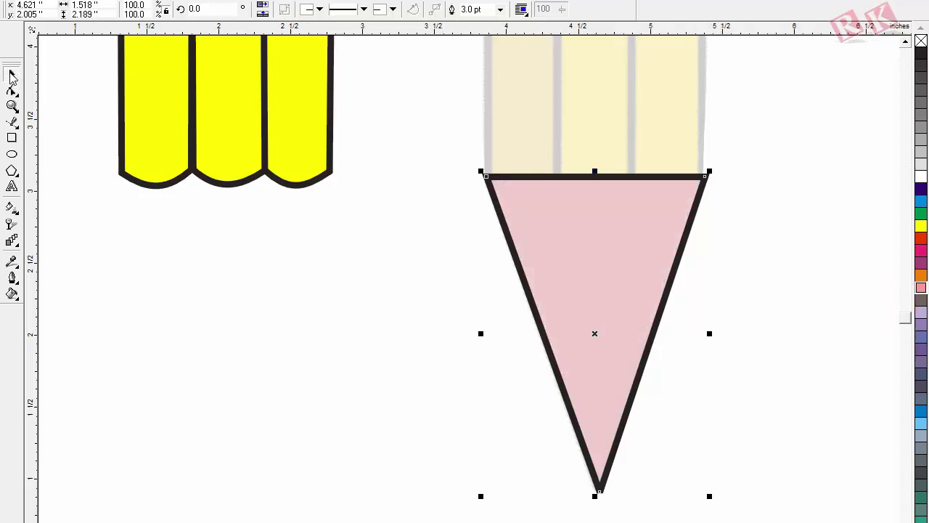
# Step: Move the light pink triangle against the lower end of the yellow pencil body and send it to the back
pyautogui.moveTo(596, 333); pyautogui.dragTo(231, 335)
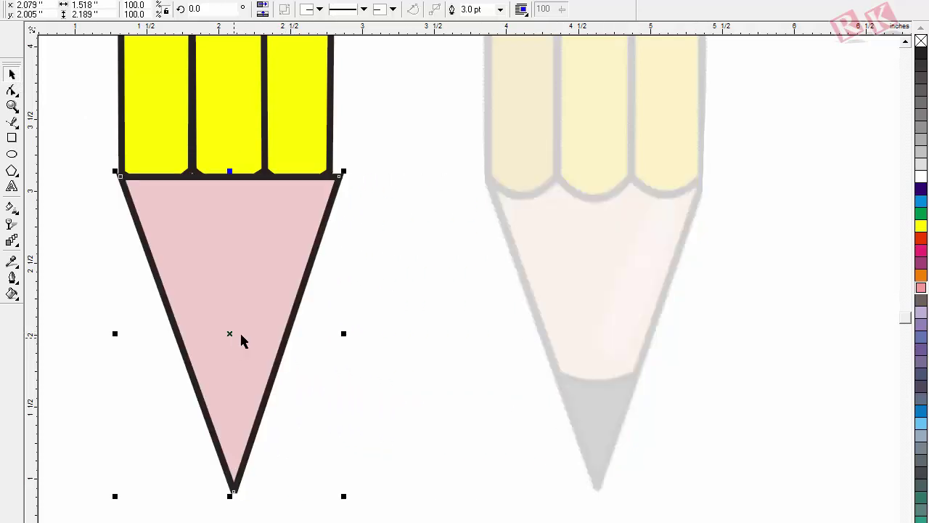
pyautogui.click(276, 183)
pyautogui.moveTo(274, 182); pyautogui.dragTo(270, 182)
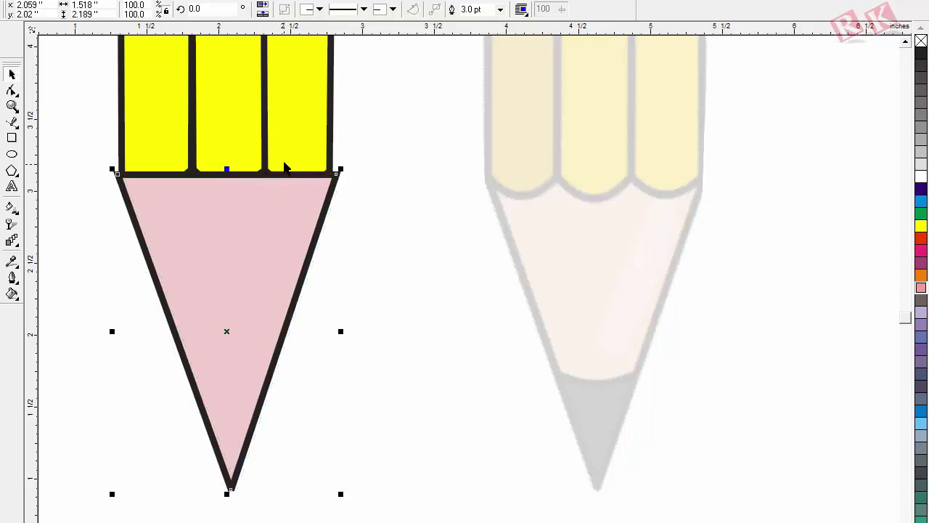
pyautogui.hotkey('shift', 'pagedown')
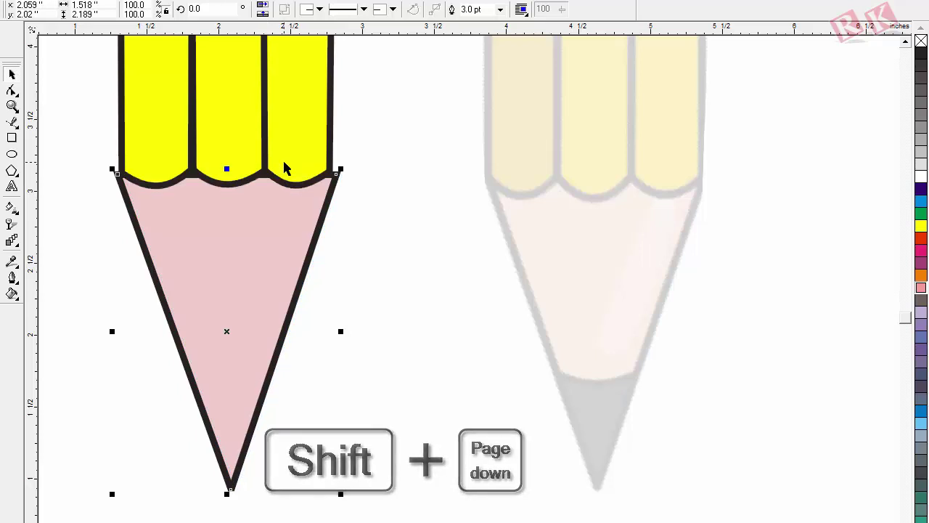
# Step: Adjust the triangle's two upper corner nodes so they tuck under the outer lower corners of the yellow body
pyautogui.click(305, 208)
pyautogui.click(311, 208)
pyautogui.press('F3')
pyautogui.press('F2')
pyautogui.moveTo(244, 191); pyautogui.dragTo(450, 276)
pyautogui.click(836, 322)
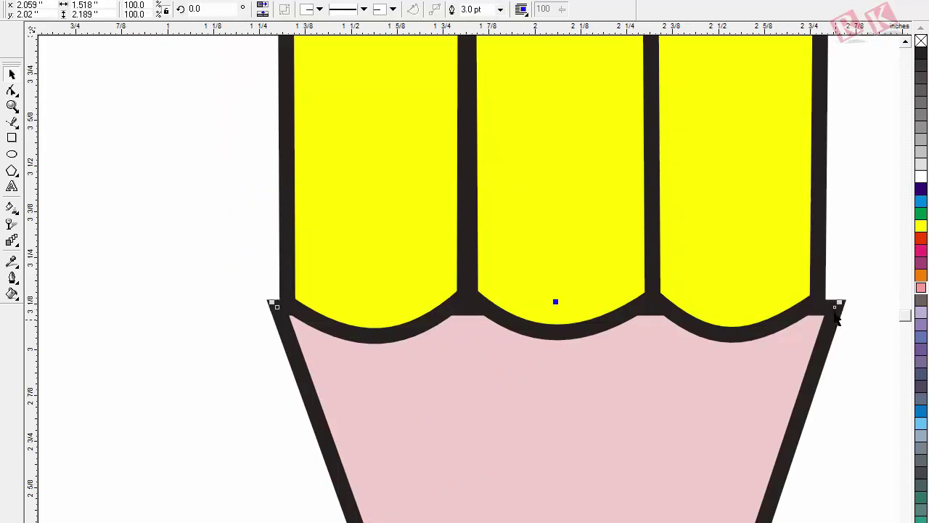
pyautogui.moveTo(836, 308); pyautogui.dragTo(818, 296)
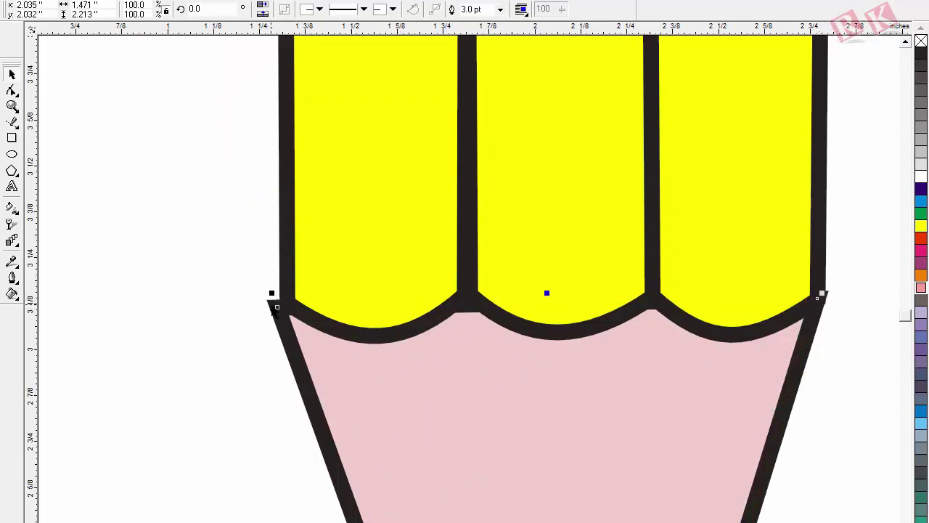
pyautogui.moveTo(276, 307); pyautogui.dragTo(285, 298)
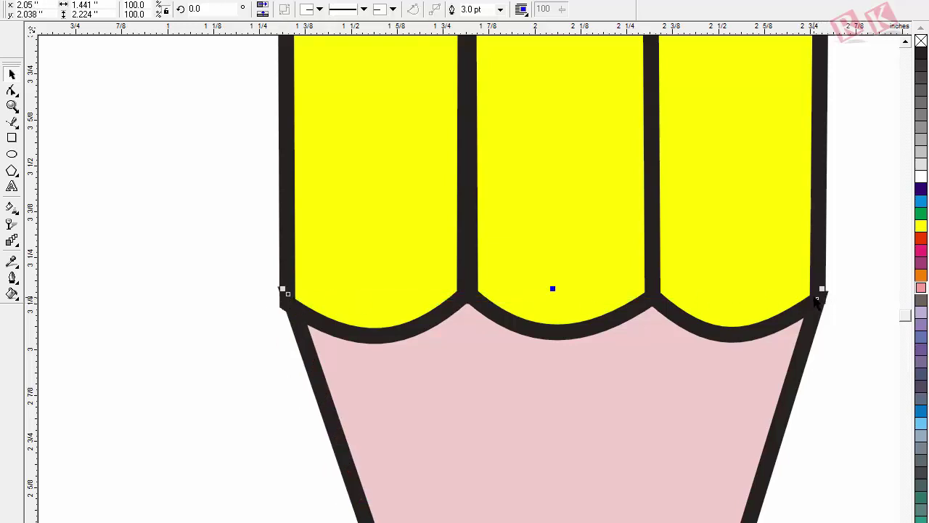
pyautogui.moveTo(817, 297); pyautogui.dragTo(818, 290)
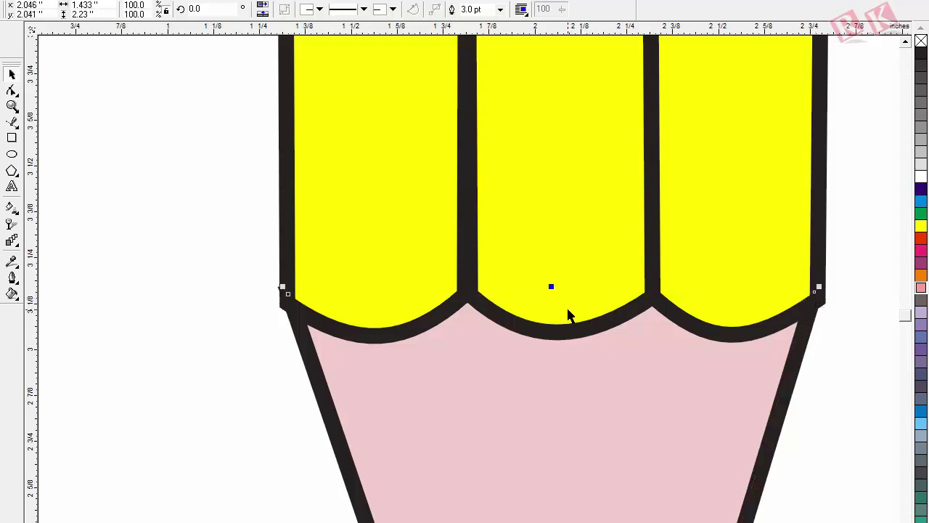
pyautogui.moveTo(287, 294); pyautogui.dragTo(302, 304)
# Step: Shift the lower outer corner of the left yellow strip slightly outward so it covers the triangle's corner
pyautogui.press('F3')
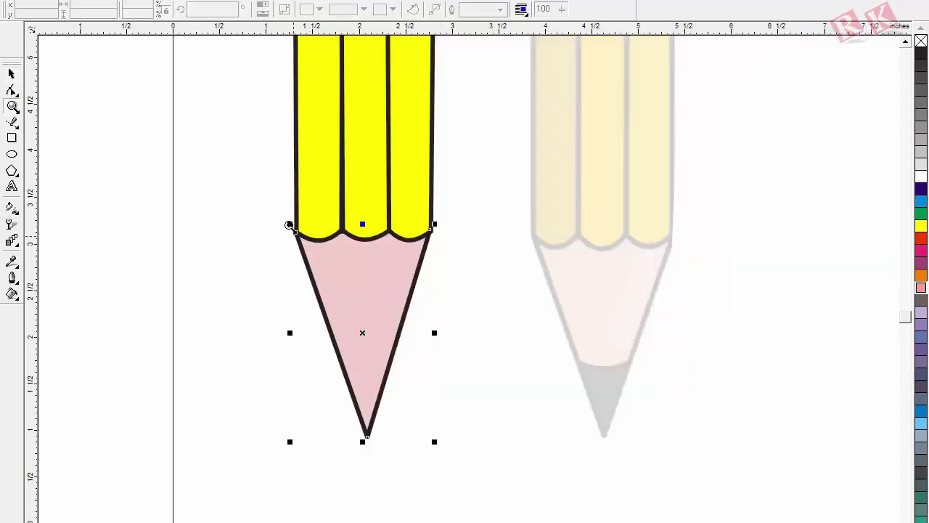
pyautogui.press('z')
pyautogui.moveTo(276, 203); pyautogui.dragTo(365, 266)
pyautogui.click(247, 243)
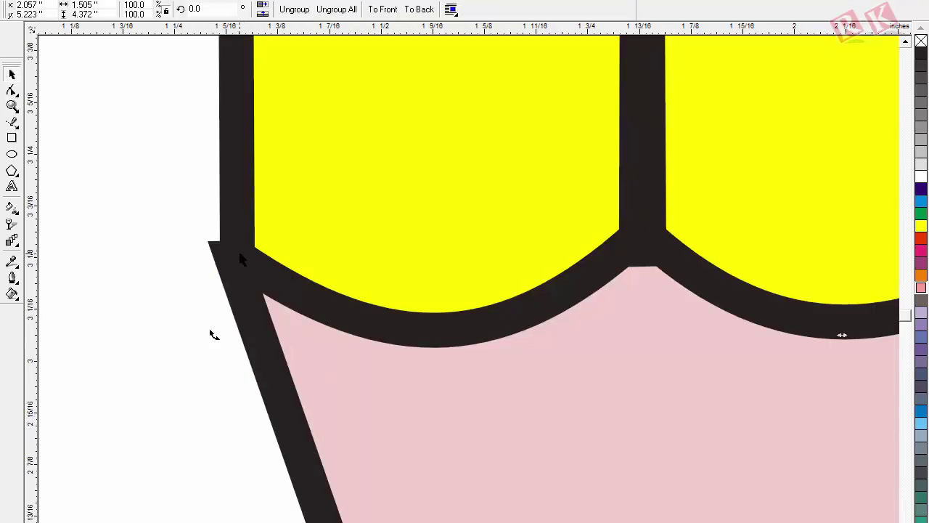
pyautogui.keyDown('ctrl'); pyautogui.click(247, 255); pyautogui.keyUp('ctrl')
pyautogui.moveTo(238, 258); pyautogui.dragTo(228, 254)
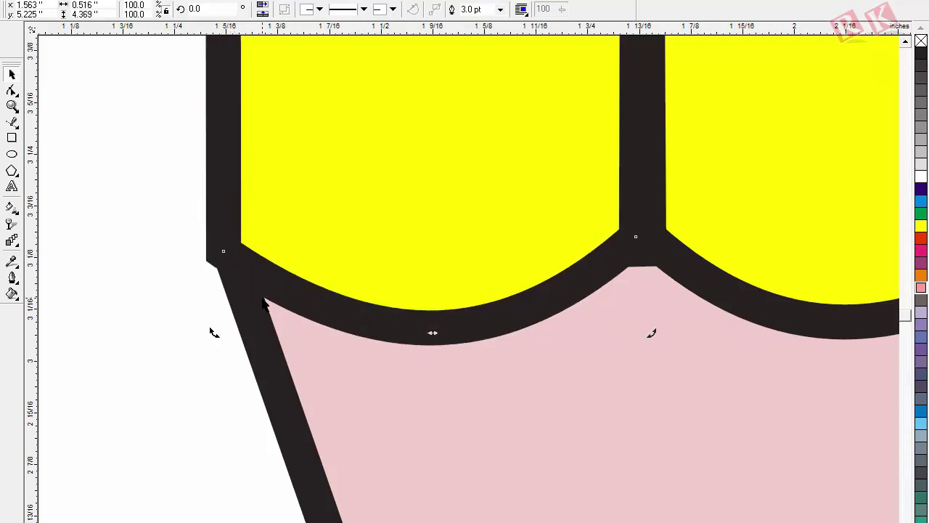
pyautogui.click(263, 309)
pyautogui.press('F3')
pyautogui.click(449, 323)
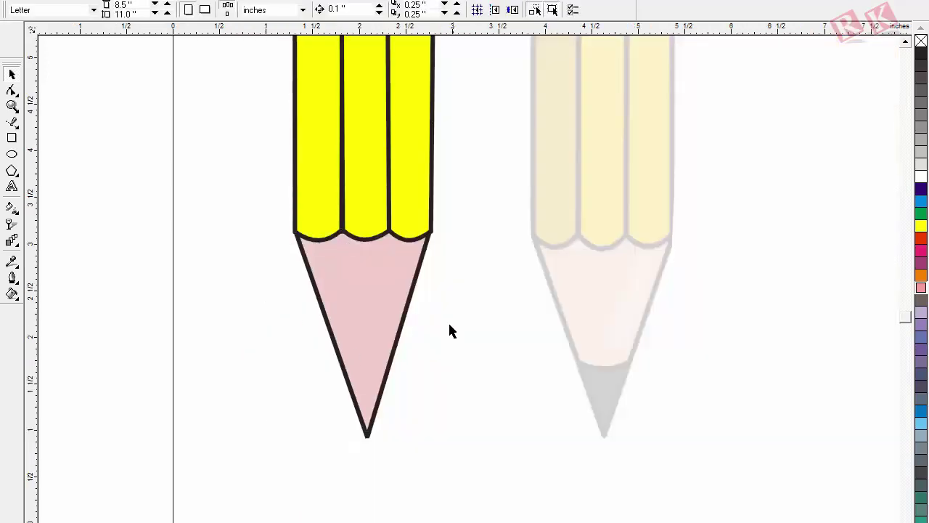
# Step: Try to move the triangle's upper-right corner node slightly outward, and undo the move
pyautogui.press('z')
pyautogui.moveTo(247, 195); pyautogui.dragTo(495, 289)
pyautogui.press('space')
pyautogui.click(680, 283)
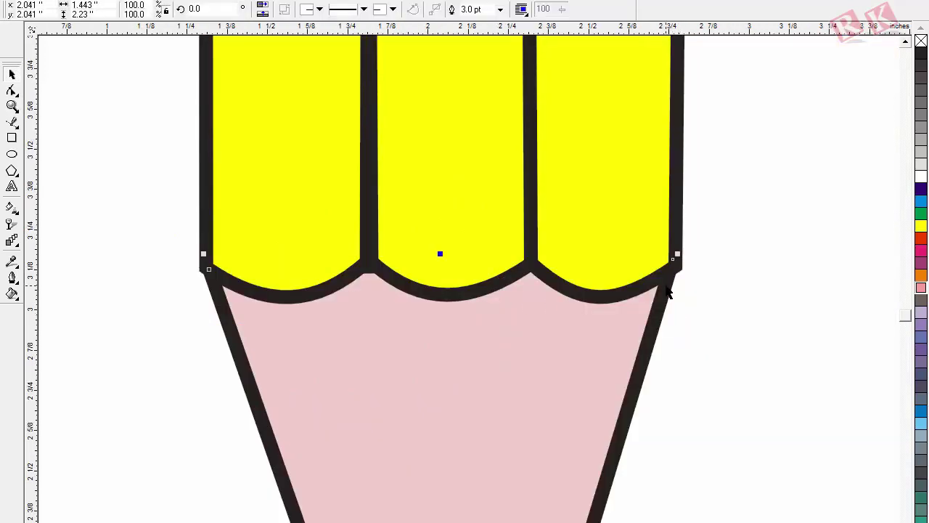
pyautogui.moveTo(685, 273); pyautogui.dragTo(687, 267)
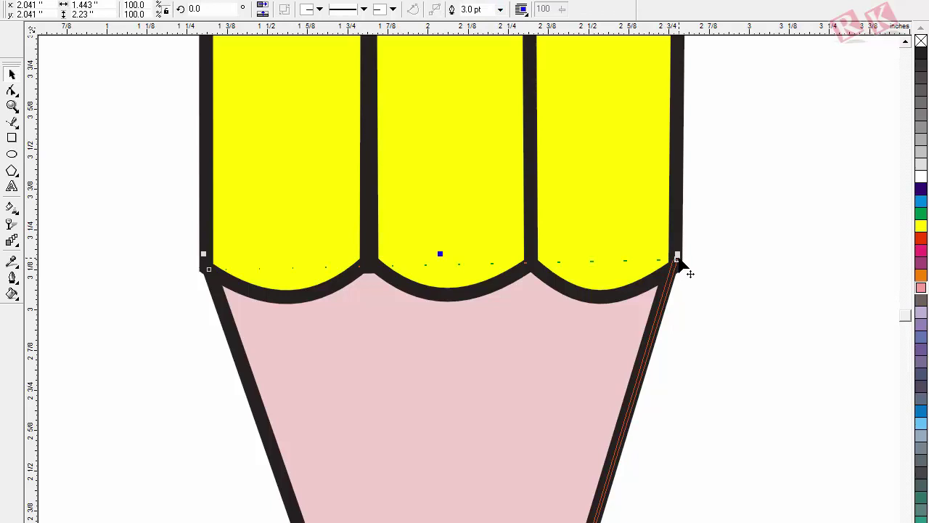
pyautogui.click(717, 291)
pyautogui.hotkey('ctrl', 'z')
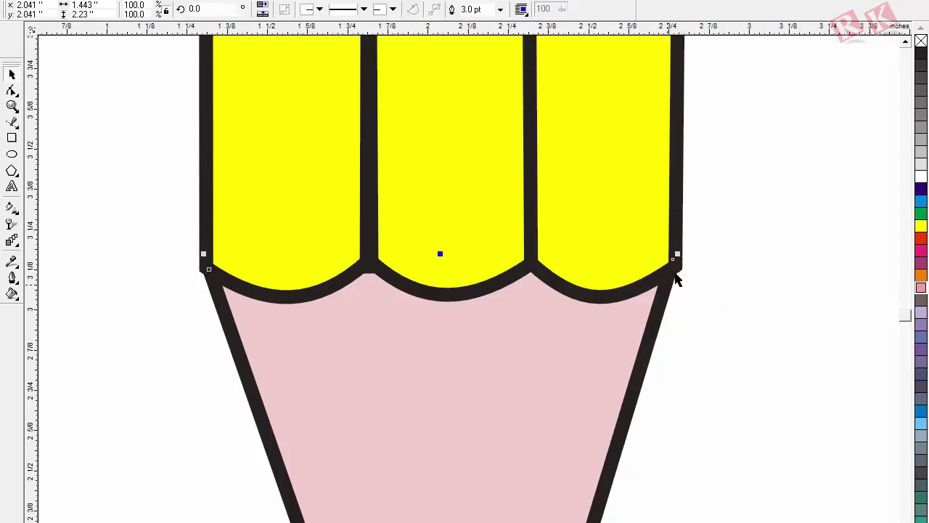
# Step: Lower the triangle's upper-right node slightly with the Shape tool to line it up with the yellow body's corner
pyautogui.click(675, 262)
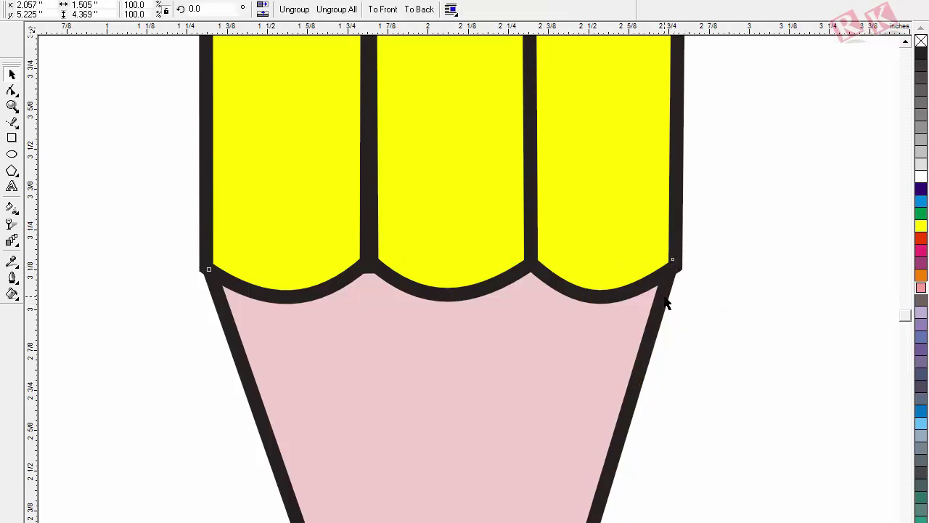
pyautogui.press('F10')
pyautogui.click(675, 268)
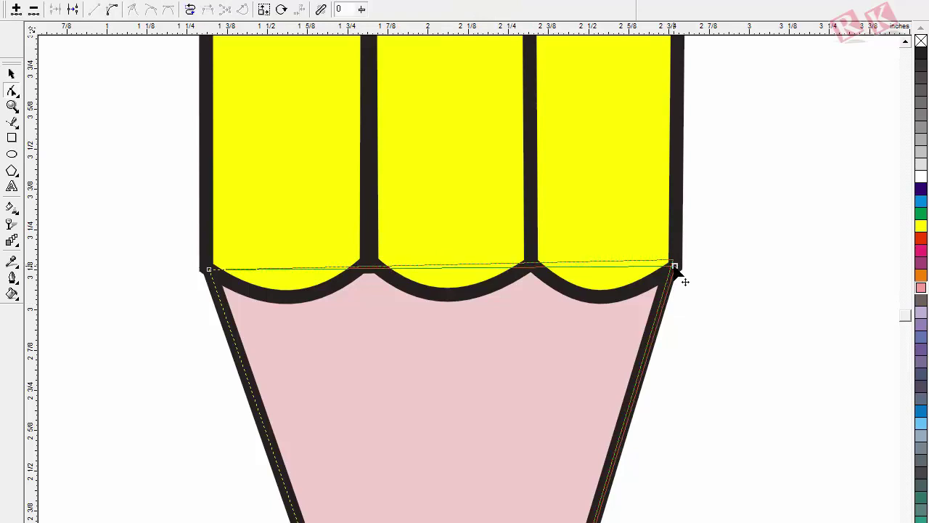
pyautogui.moveTo(675, 268); pyautogui.dragTo(672, 266)
pyautogui.click(716, 289)
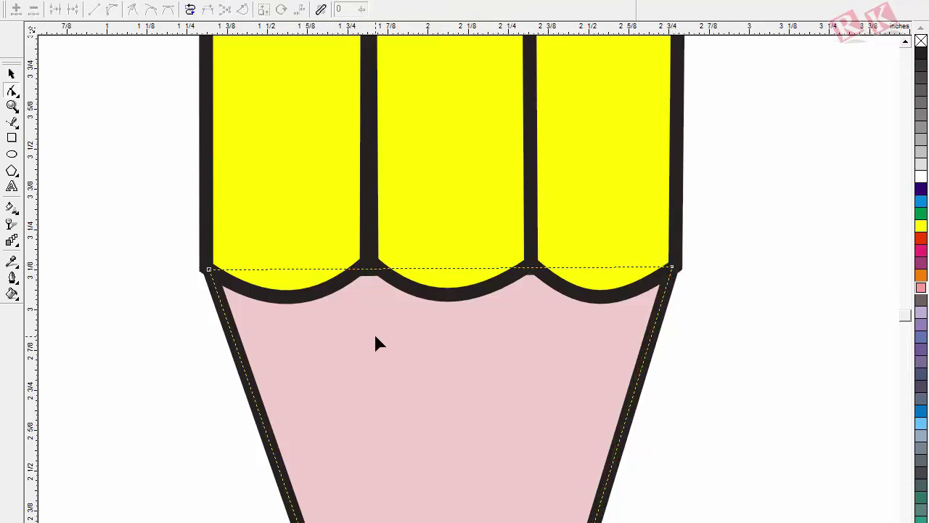
pyautogui.scroll(-3, 383, 324)
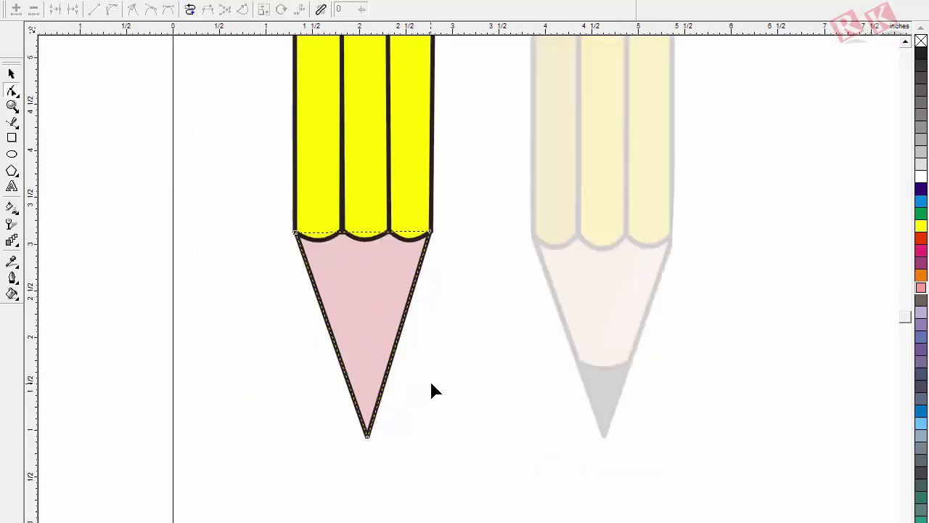
pyautogui.click(11, 73)
pyautogui.click(469, 317)
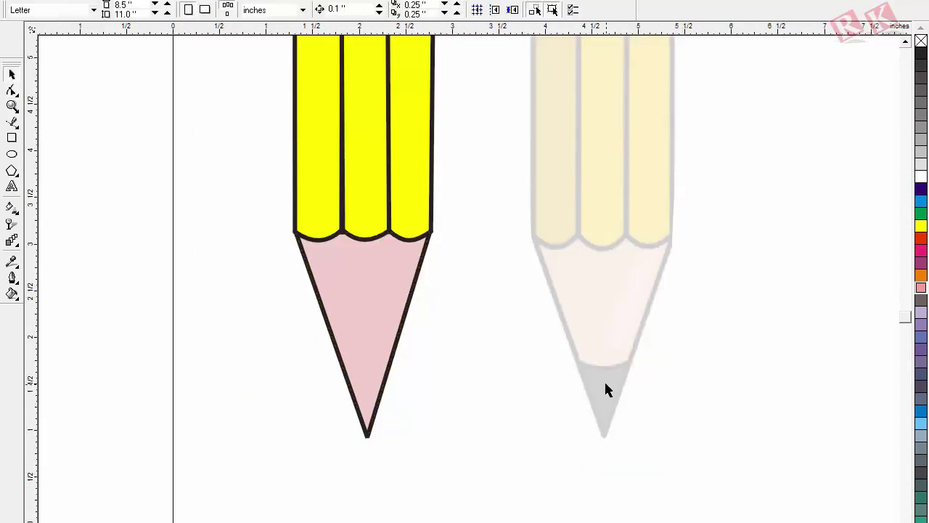
# Step: Set the transparency of the faded pencil picture to None
pyautogui.press('z')
pyautogui.moveTo(512, 321); pyautogui.dragTo(683, 453)
pyautogui.press('F3')
pyautogui.press('F3')
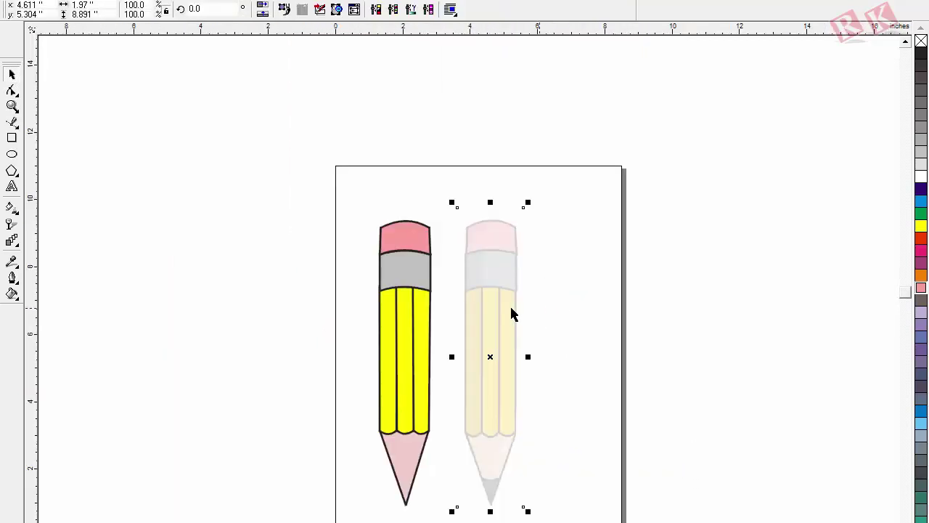
pyautogui.click(501, 308)
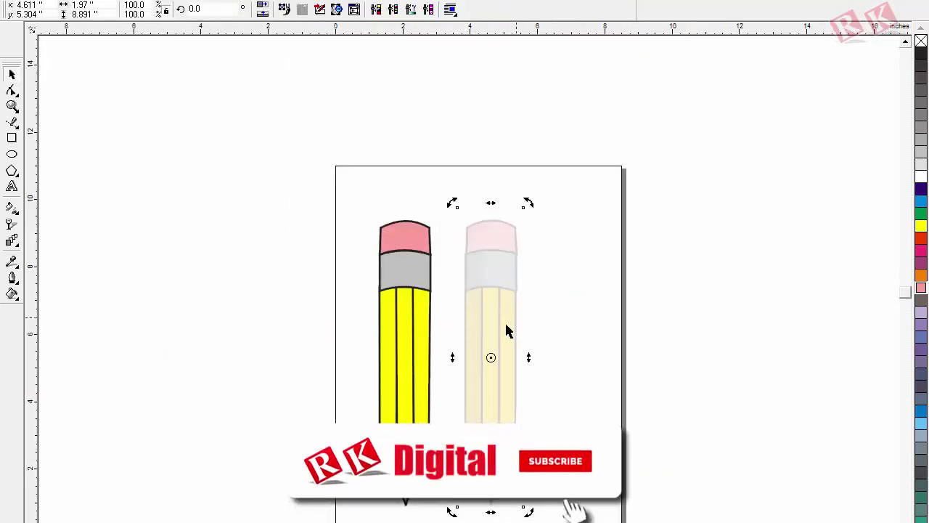
pyautogui.press('z')
pyautogui.moveTo(290, 191); pyautogui.dragTo(557, 515)
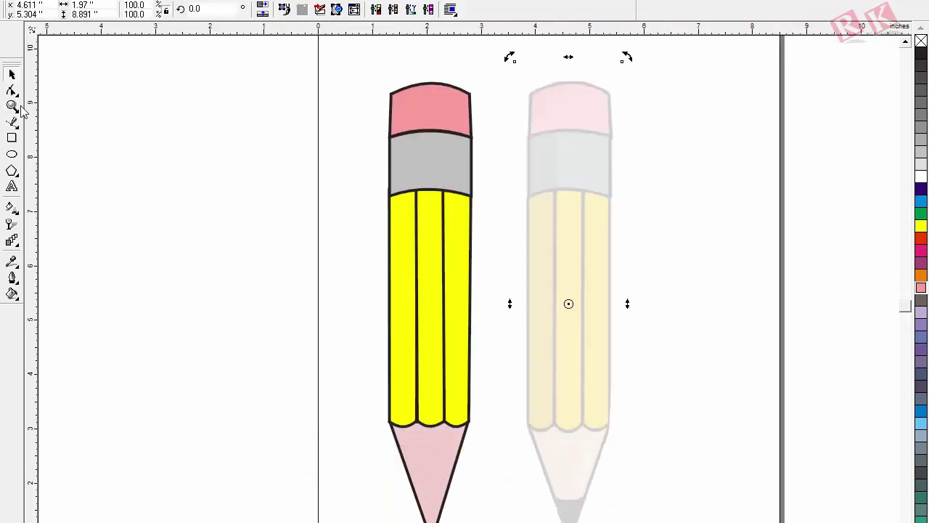
pyautogui.click(13, 225)
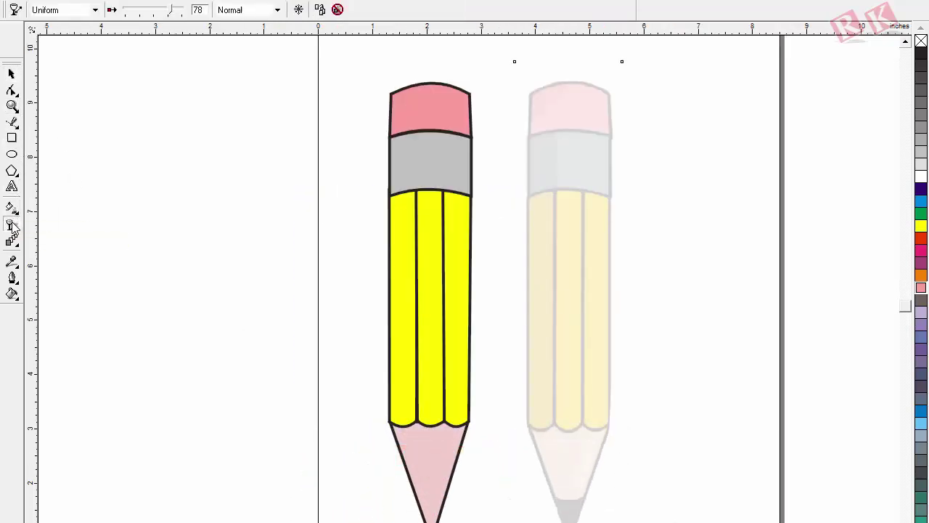
pyautogui.click(94, 11)
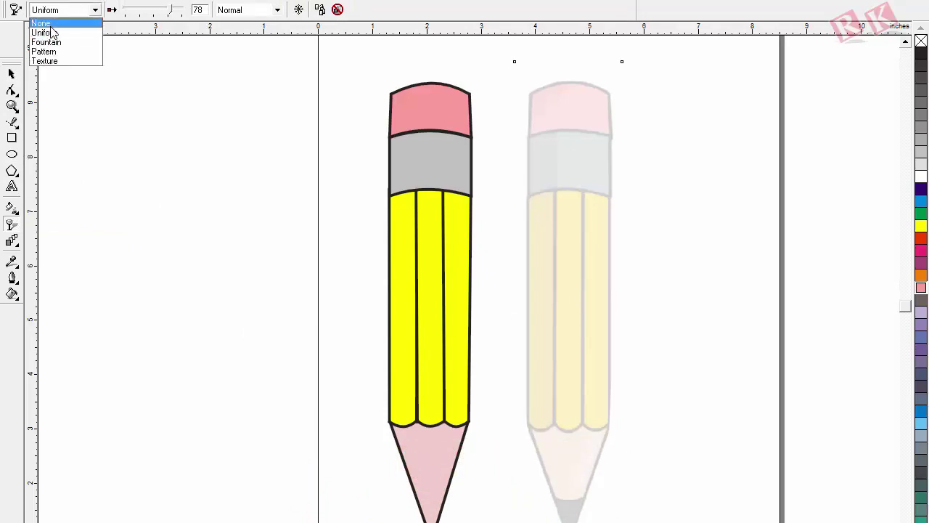
pyautogui.click(50, 27)
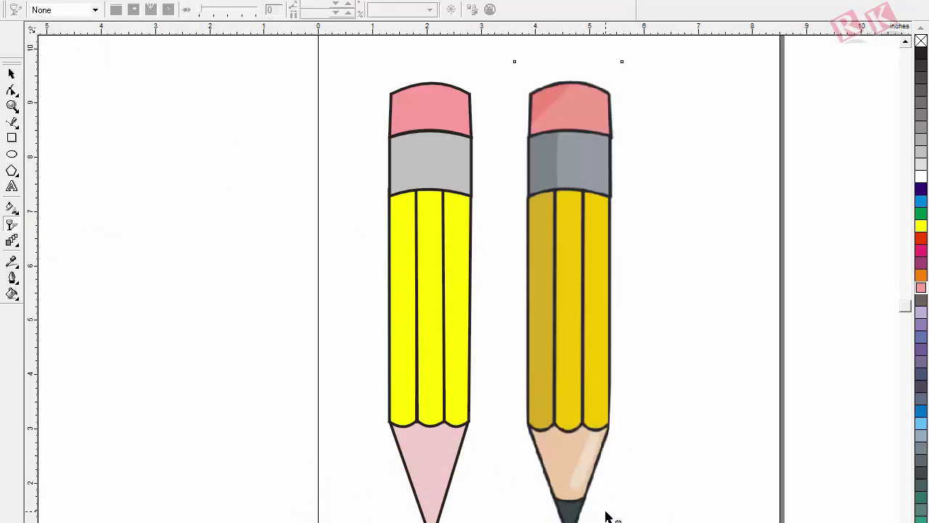
pyautogui.press('F2')
pyautogui.moveTo(330, 392); pyautogui.dragTo(646, 521)
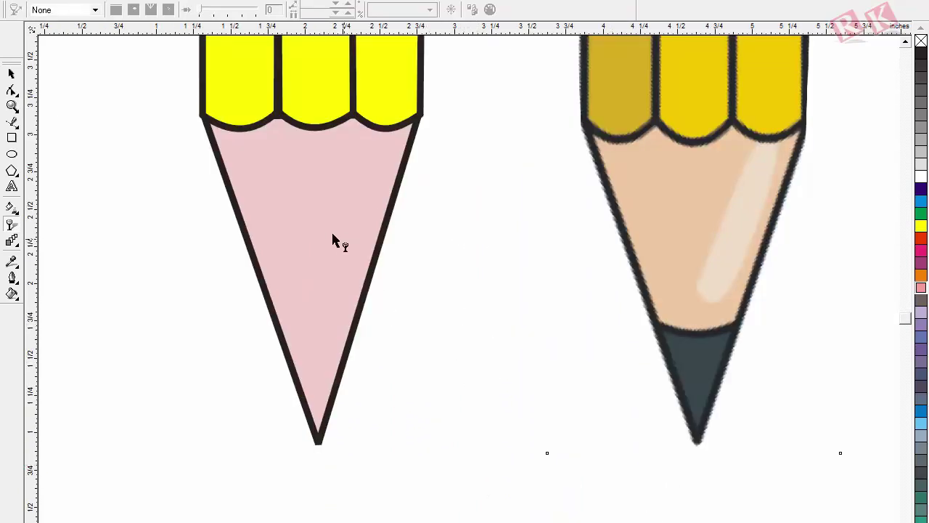
# Step: Raise the pink triangle's two upper corner nodes slightly so its top edge hides behind the joints of the yellow strips
pyautogui.click(12, 74)
pyautogui.press('F2')
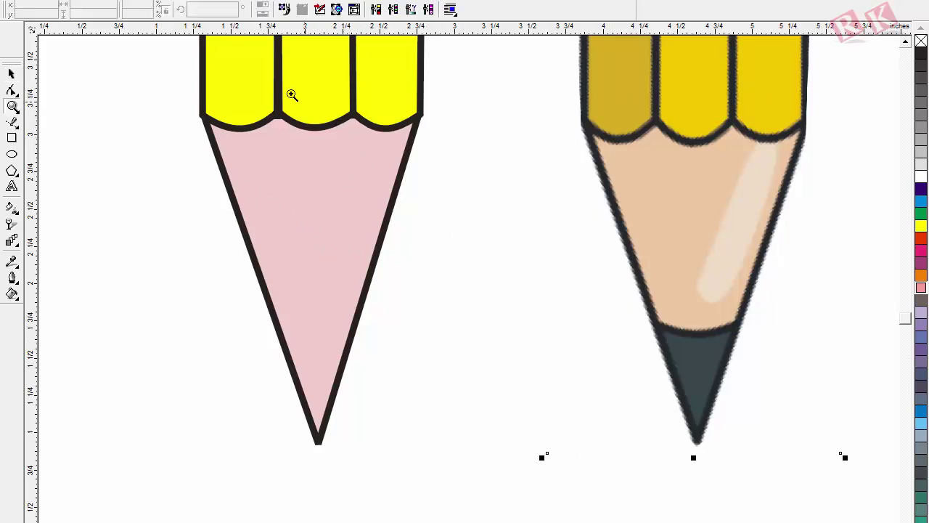
pyautogui.moveTo(225, 85); pyautogui.dragTo(405, 188)
pyautogui.click(283, 214)
pyautogui.keyDown('ctrl'); pyautogui.click(291, 216); pyautogui.keyUp('ctrl')
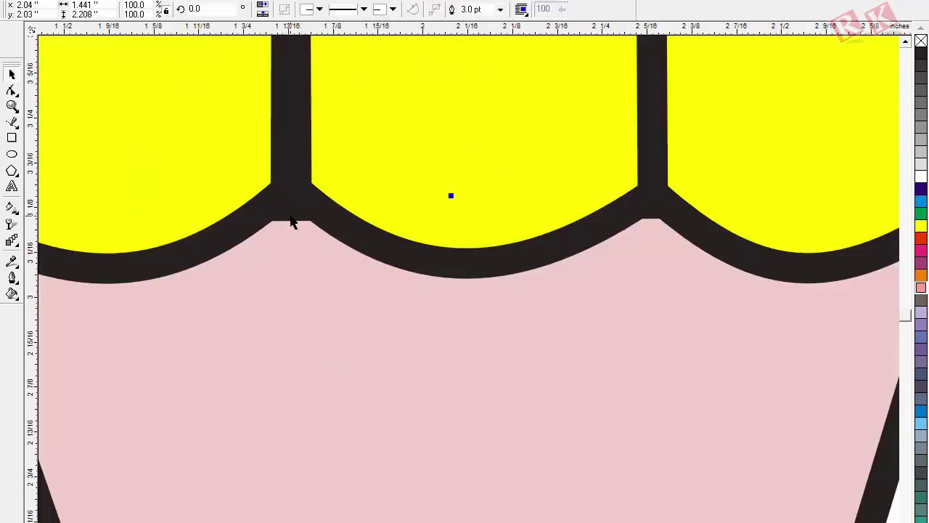
pyautogui.press('F10')
pyautogui.click(451, 206)
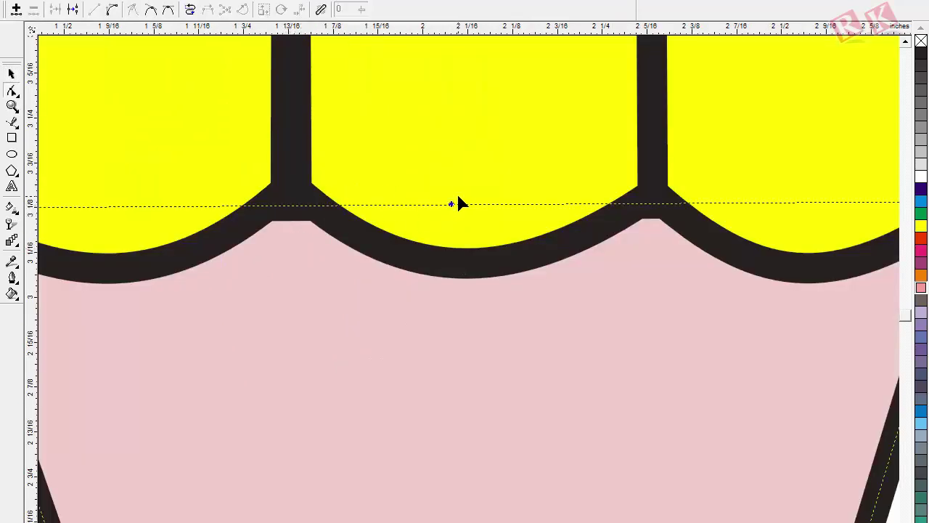
pyautogui.press('F3')
pyautogui.moveTo(444, 146); pyautogui.dragTo(423, 125)
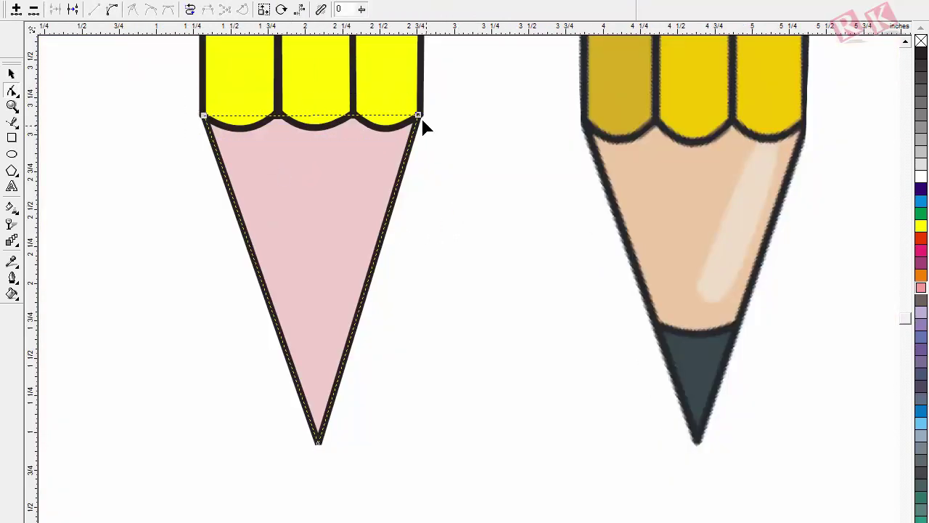
pyautogui.click(462, 119)
pyautogui.click(12, 74)
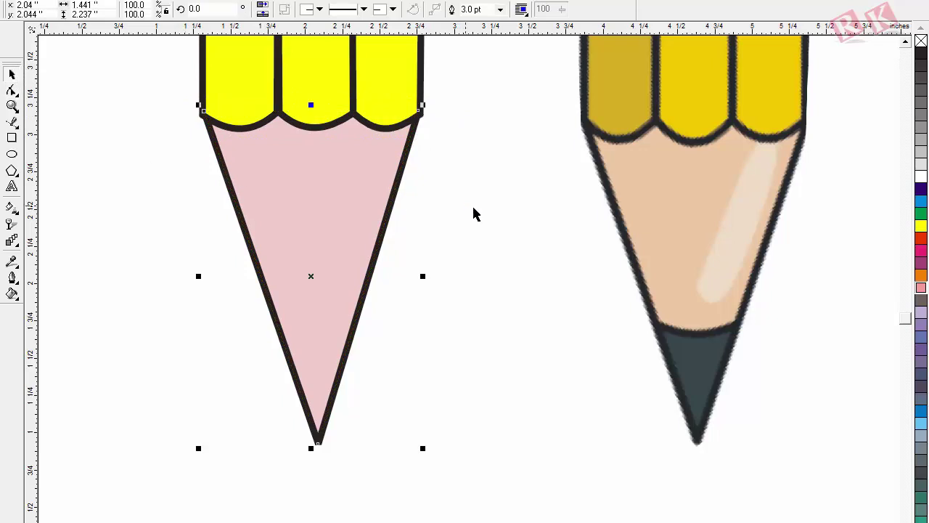
pyautogui.click(500, 216)
pyautogui.click(564, 298)
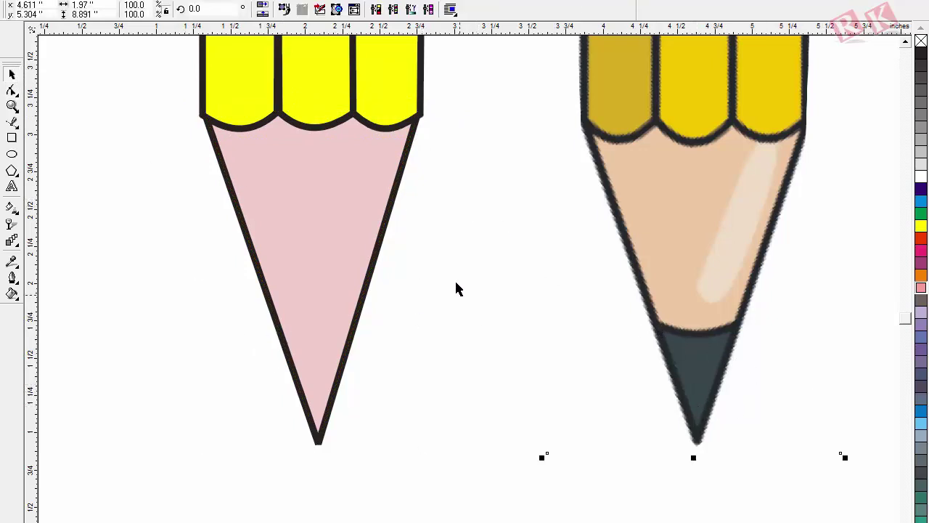
# Step: Draw a rectangle about 0.59 by 0.82 inches over the pencil picture's dark lead and bring its lower corners together at the tip
pyautogui.click(12, 138)
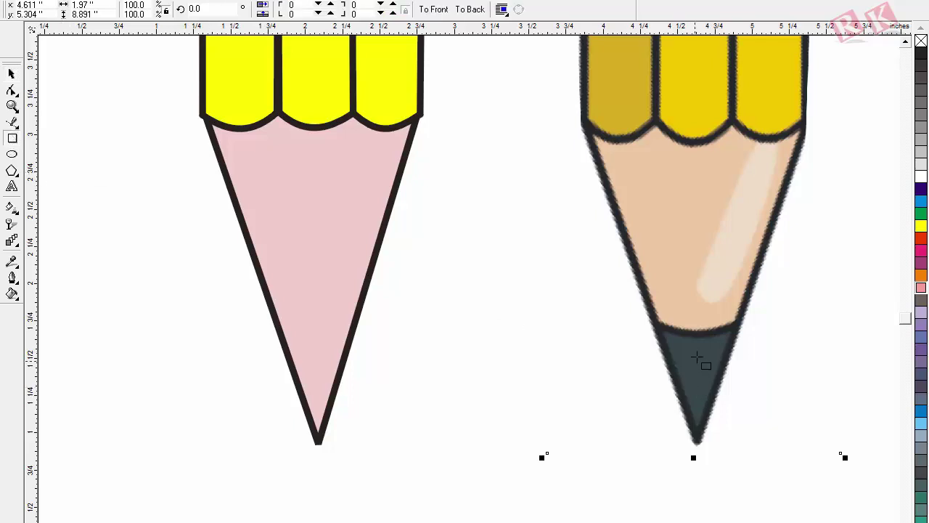
pyautogui.moveTo(655, 320); pyautogui.dragTo(743, 442)
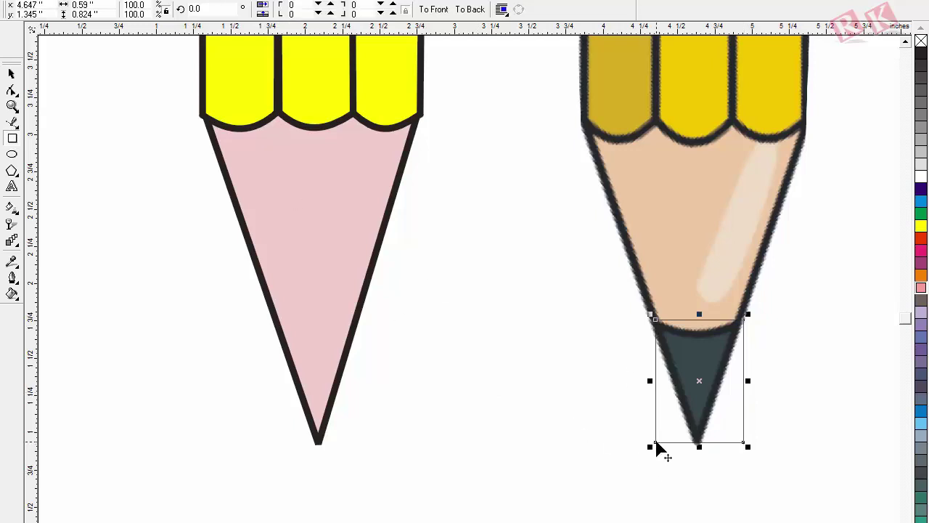
pyautogui.moveTo(655, 448)
pyautogui.mouseDown()
pyautogui.moveTo(746, 450)
pyautogui.moveTo(705, 447)
pyautogui.mouseUp()
pyautogui.moveTo(698, 445); pyautogui.dragTo(699, 446)
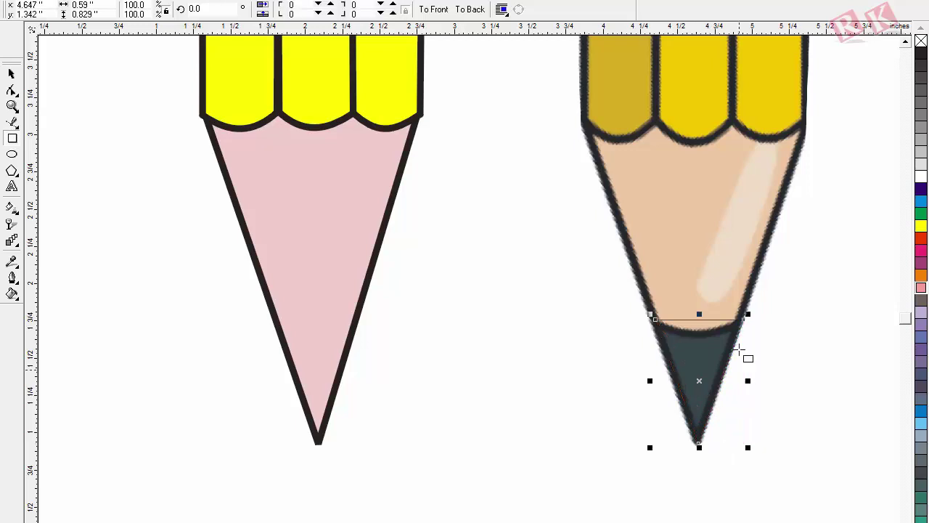
# Step: Convert the lead triangle's top edge to a downward curve along the picture's arc and align its upper corners with the pencil's outline
pyautogui.moveTo(711, 388)
pyautogui.mouseDown()
pyautogui.moveTo(779, 469)
pyautogui.moveTo(805, 485)
pyautogui.mouseUp()
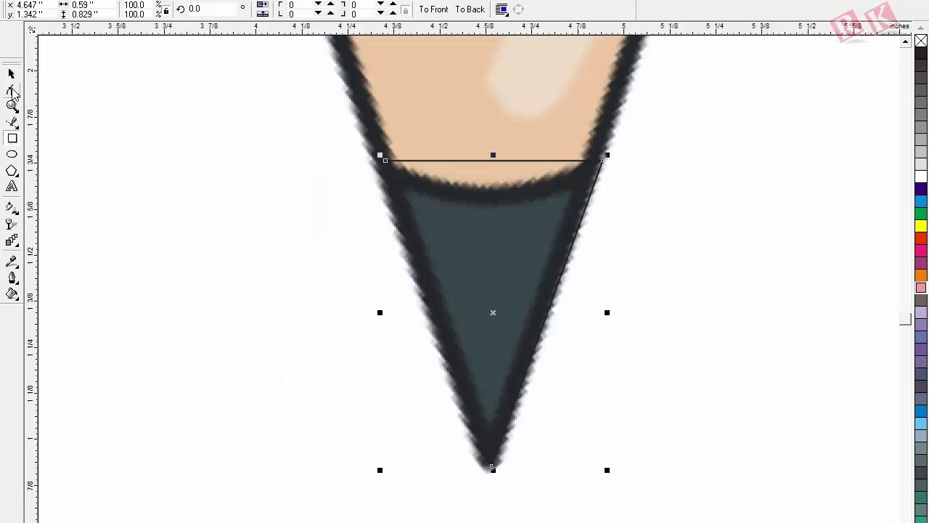
pyautogui.click(11, 90)
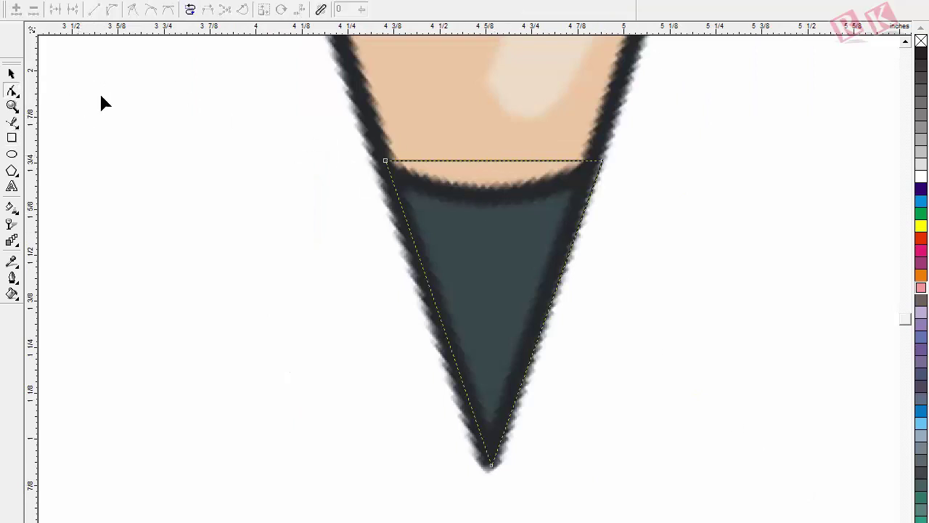
pyautogui.click(487, 160)
pyautogui.click(113, 8)
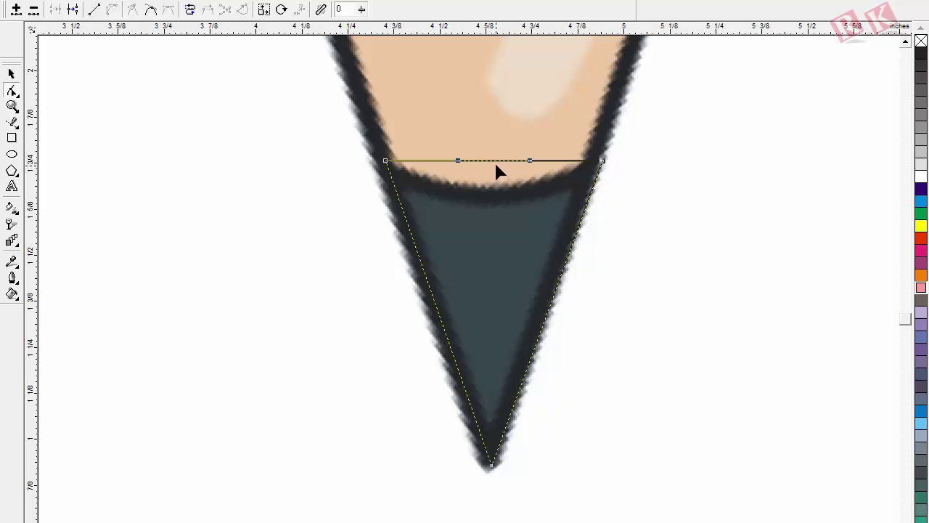
pyautogui.moveTo(497, 166); pyautogui.dragTo(498, 204)
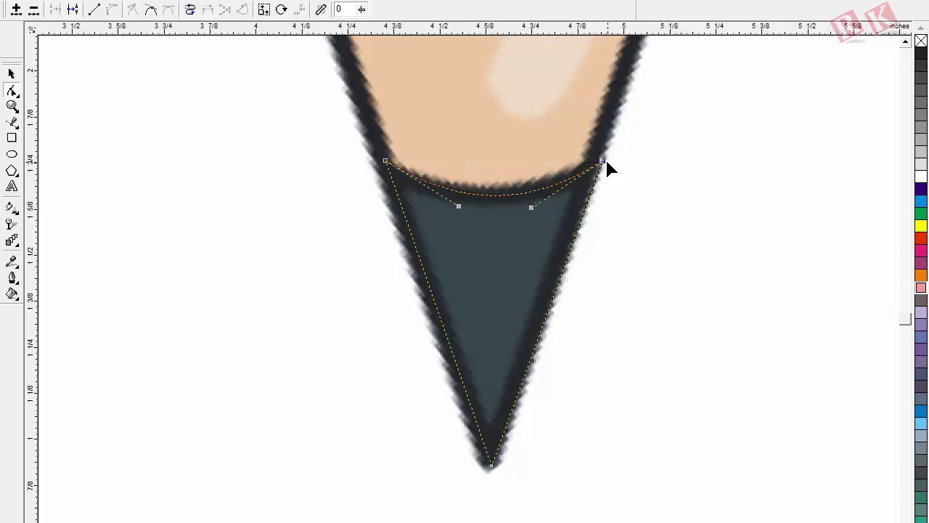
pyautogui.moveTo(604, 164); pyautogui.dragTo(596, 163)
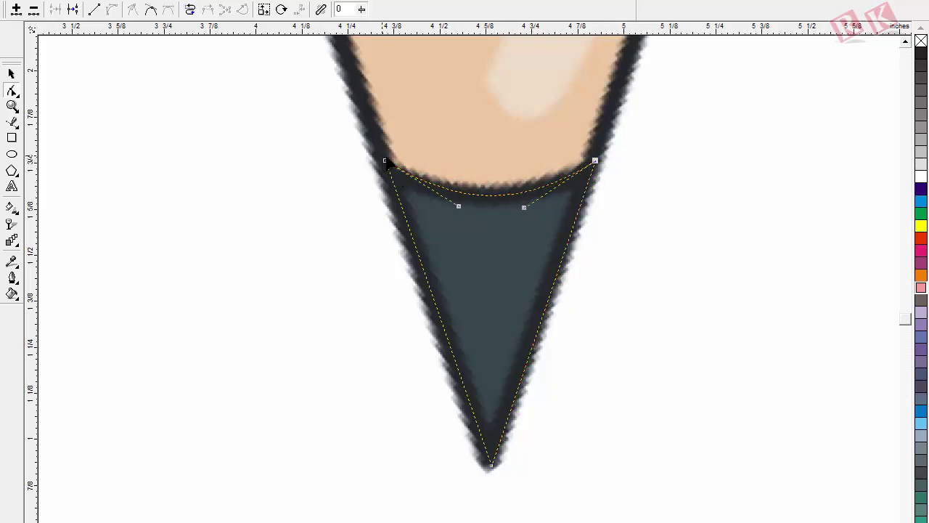
pyautogui.moveTo(385, 160); pyautogui.dragTo(384, 160)
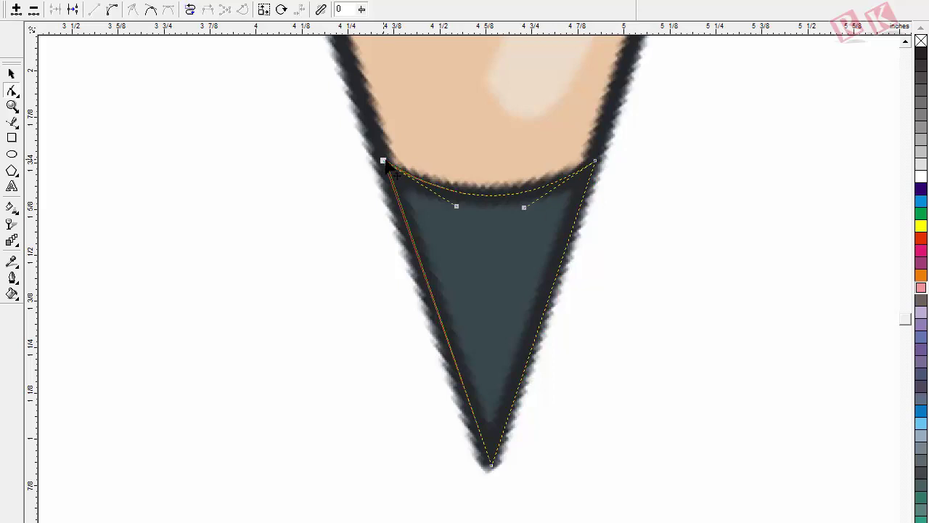
pyautogui.click(12, 73)
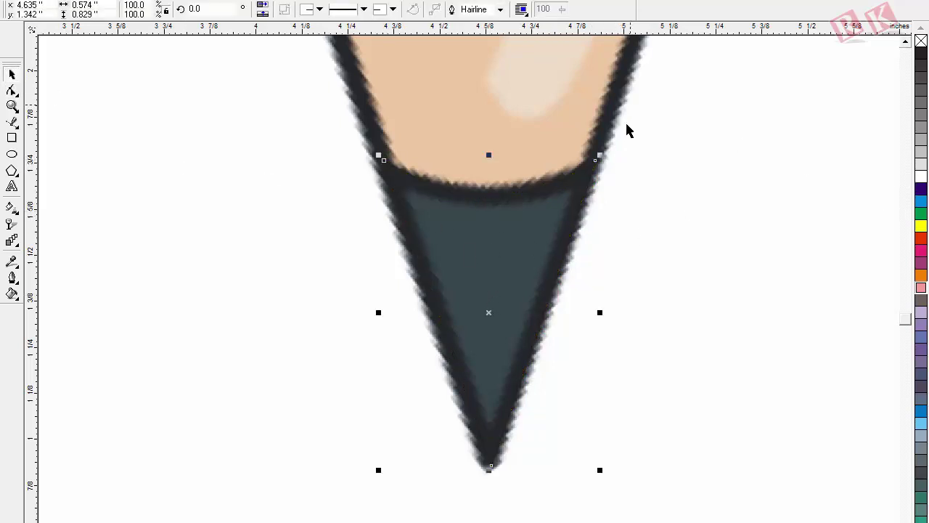
# Step: Fill the curved lead shape with dark grey while it stays in place on the pencil picture
pyautogui.moveTo(489, 316)
pyautogui.mouseDown()
pyautogui.moveTo(685, 319)
pyautogui.moveTo(687, 328)
pyautogui.mouseUp()
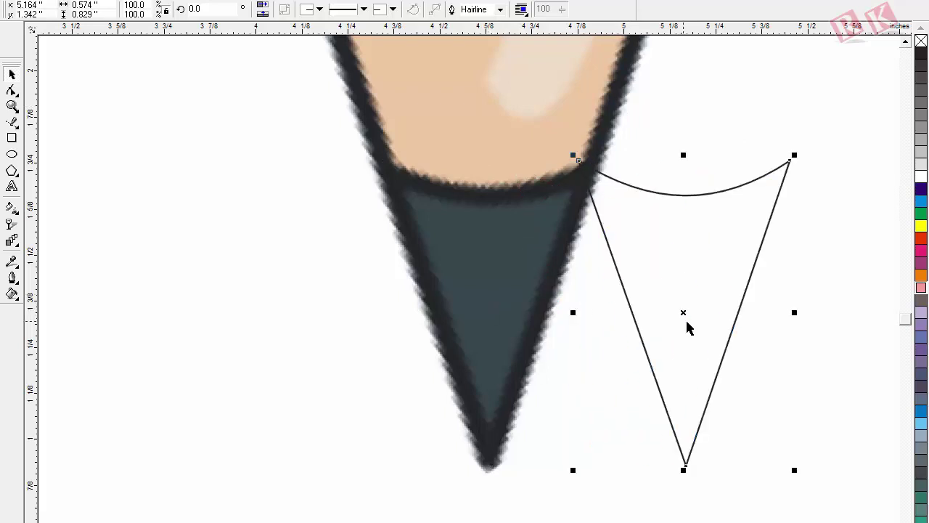
pyautogui.hotkey('ctrl', 'z')
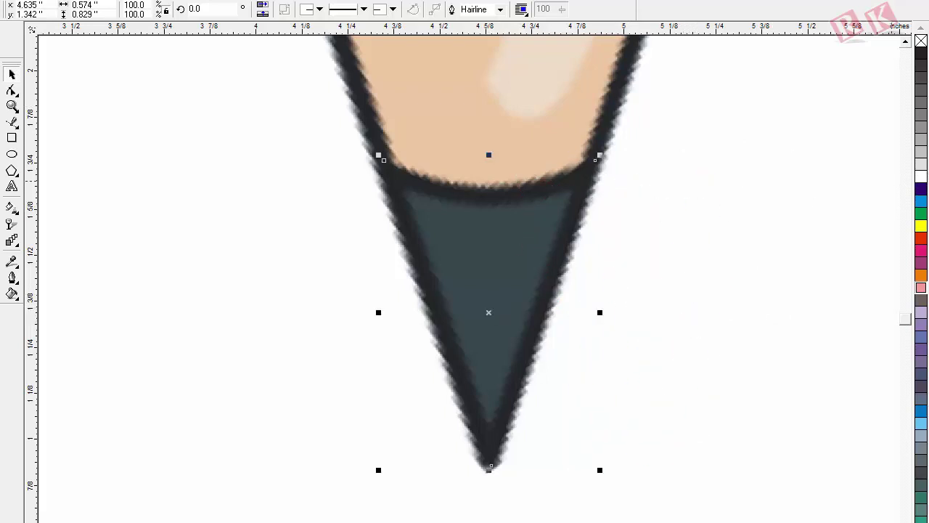
pyautogui.click(922, 149)
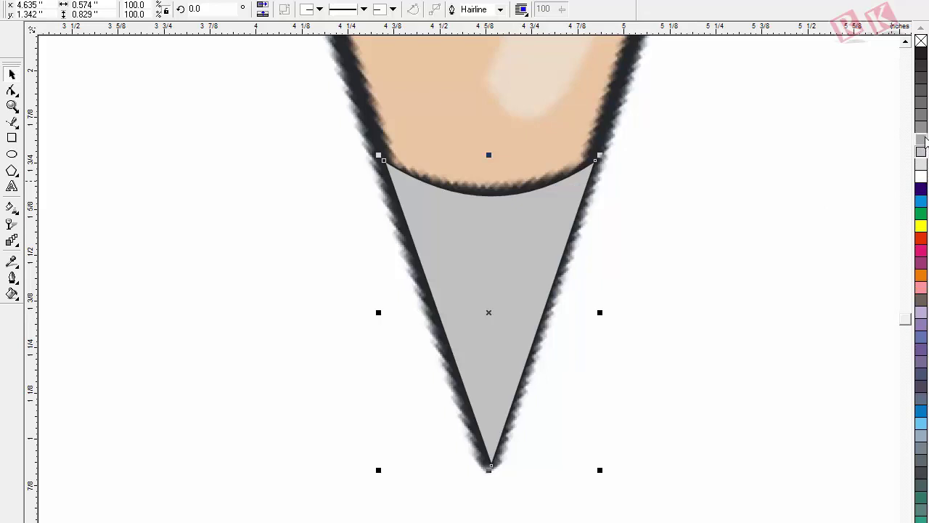
pyautogui.click(921, 127)
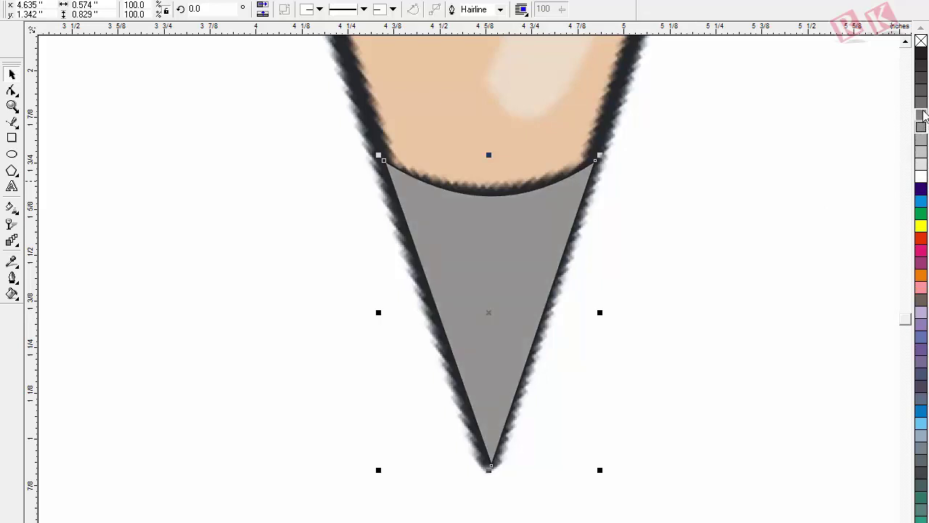
pyautogui.click(921, 115)
pyautogui.click(921, 90)
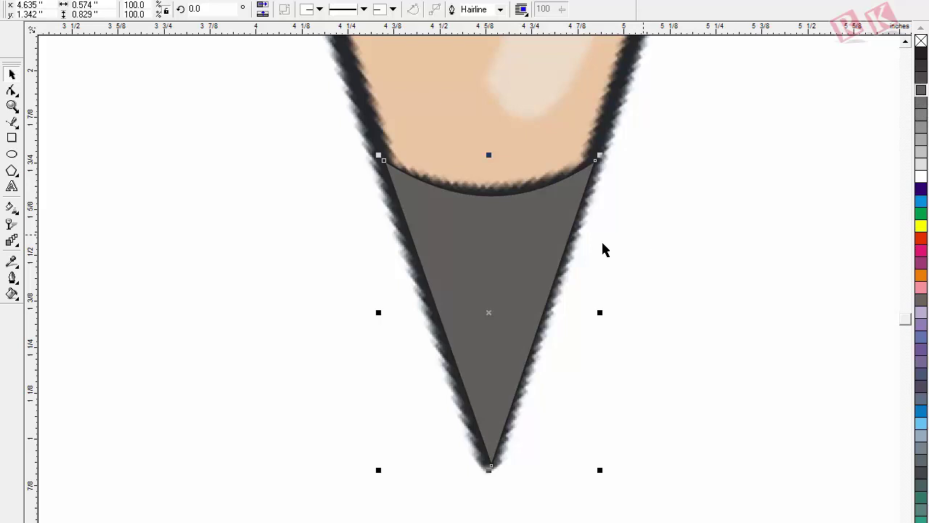
# Step: Move the grey lead shape from the pencil picture onto the point of the pink triangle and fine-tune its horizontal position
pyautogui.scroll(-3, 546, 226)
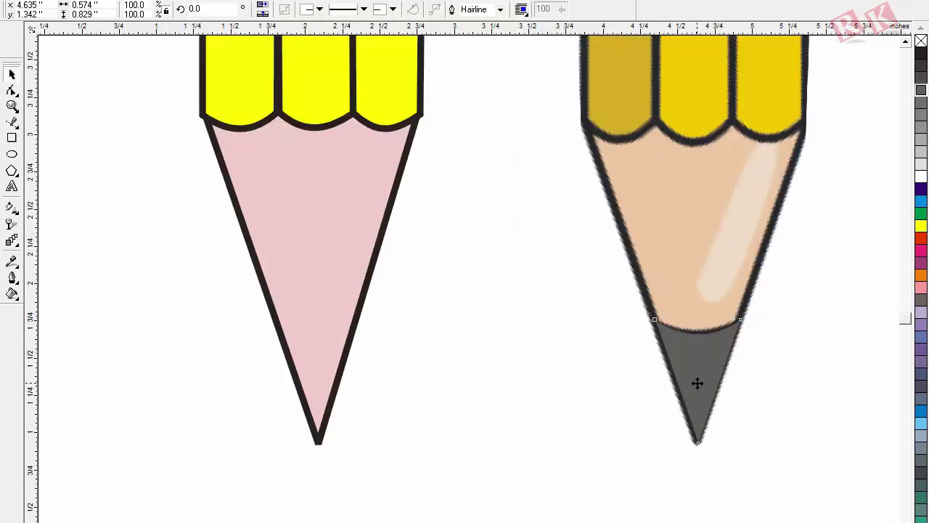
pyautogui.moveTo(697, 382)
pyautogui.mouseDown()
pyautogui.moveTo(367, 382)
pyautogui.moveTo(317, 369)
pyautogui.mouseUp()
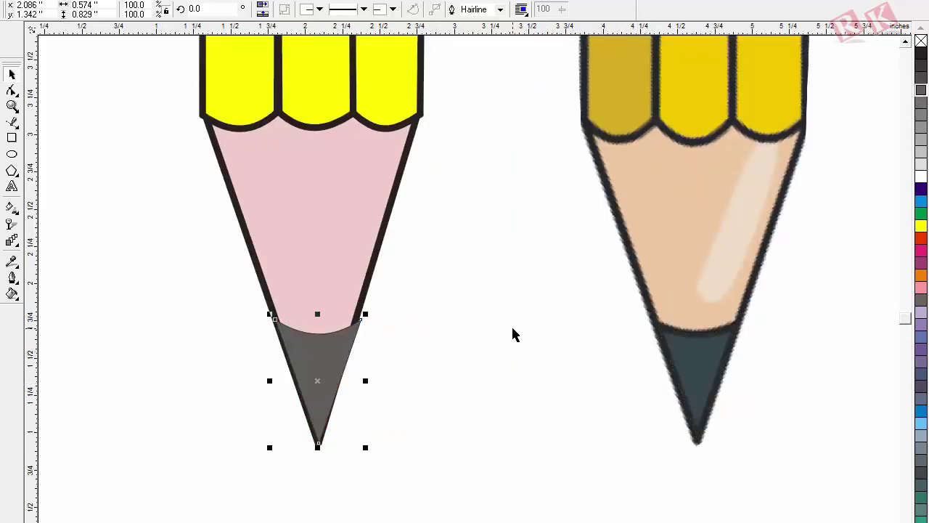
pyautogui.click(547, 325)
pyautogui.click(346, 351)
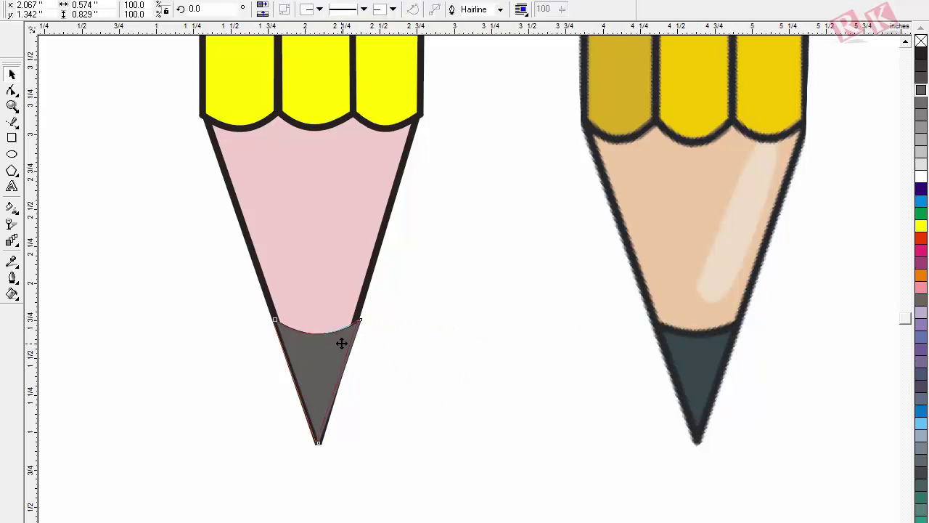
pyautogui.press('z')
pyautogui.moveTo(170, 284); pyautogui.dragTo(502, 481)
pyautogui.moveTo(440, 354); pyautogui.dragTo(444, 355)
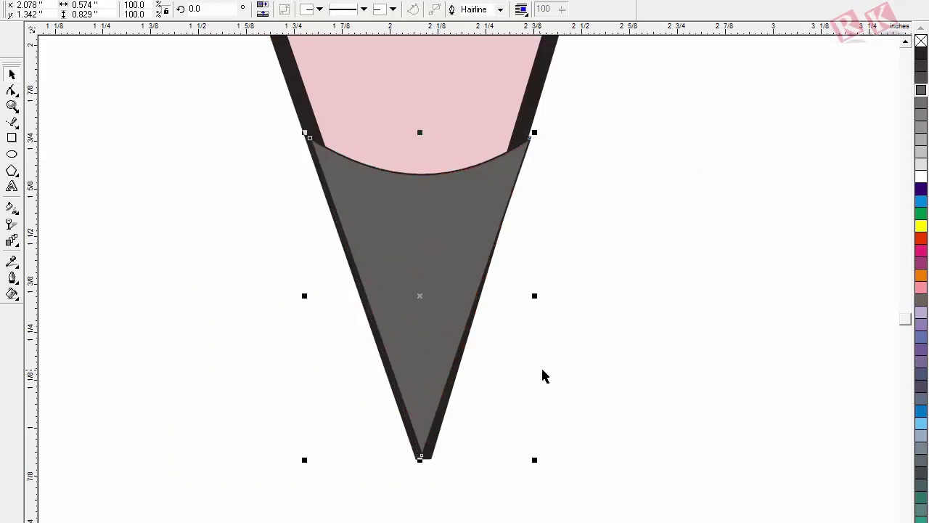
# Step: Move the grey lead shape off the pink triangle into the empty space between it and the pencil picture
pyautogui.press('z')
pyautogui.press('F3')
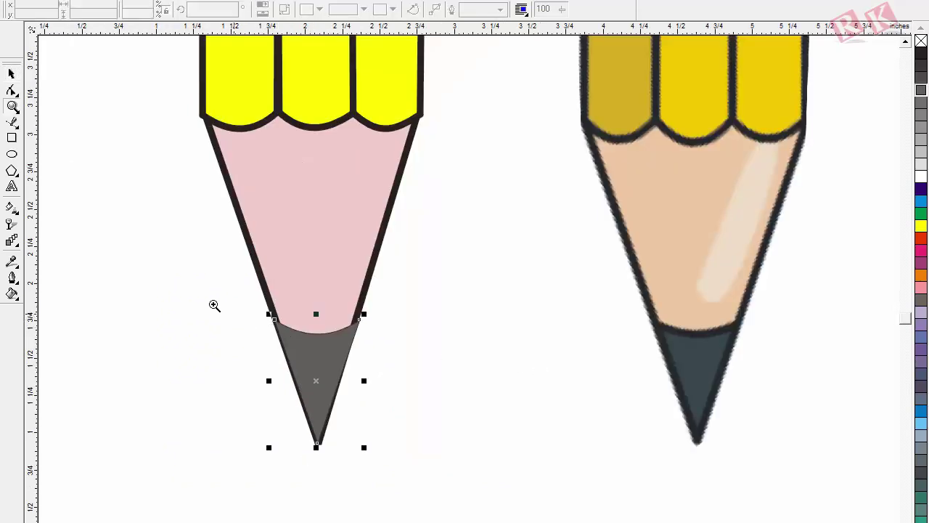
pyautogui.moveTo(182, 238)
pyautogui.mouseDown()
pyautogui.moveTo(362, 436)
pyautogui.moveTo(432, 473)
pyautogui.mouseUp()
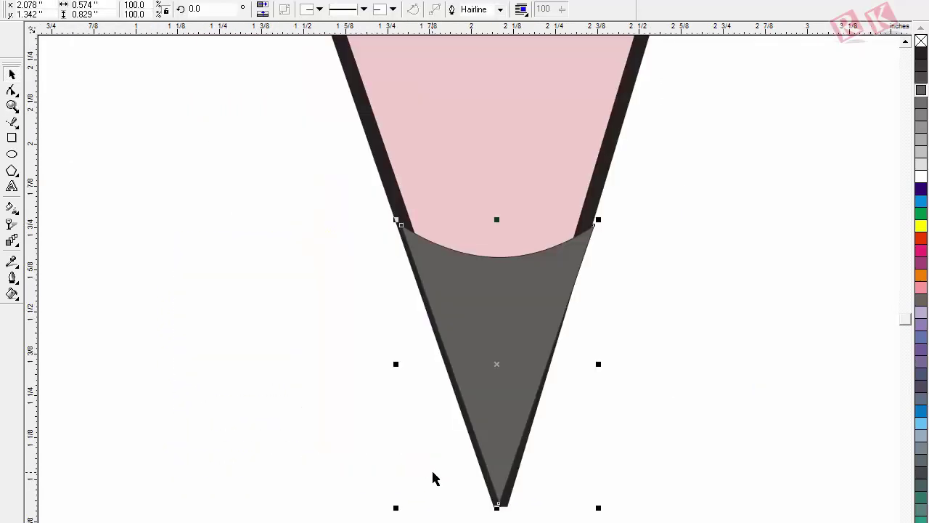
pyautogui.moveTo(512, 349); pyautogui.dragTo(724, 362)
pyautogui.press('F3')
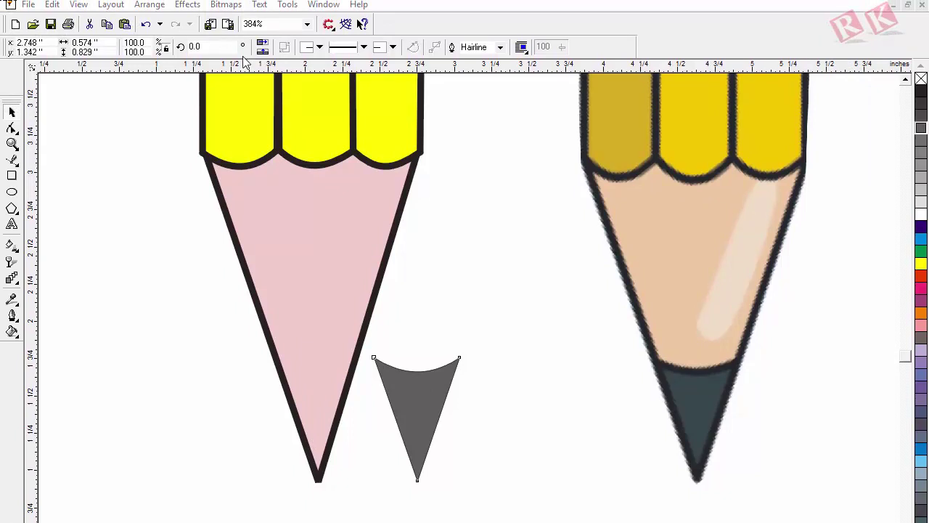
# Step: Place the grey lead shape inside the pink triangle as a PowerClip container
pyautogui.click(437, 412)
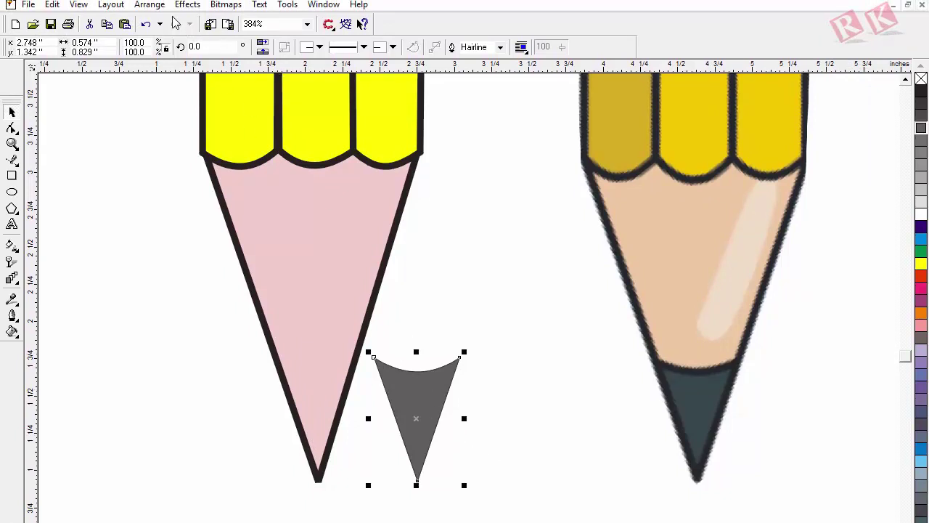
pyautogui.click(149, 4)
pyautogui.moveTo(186, 5)
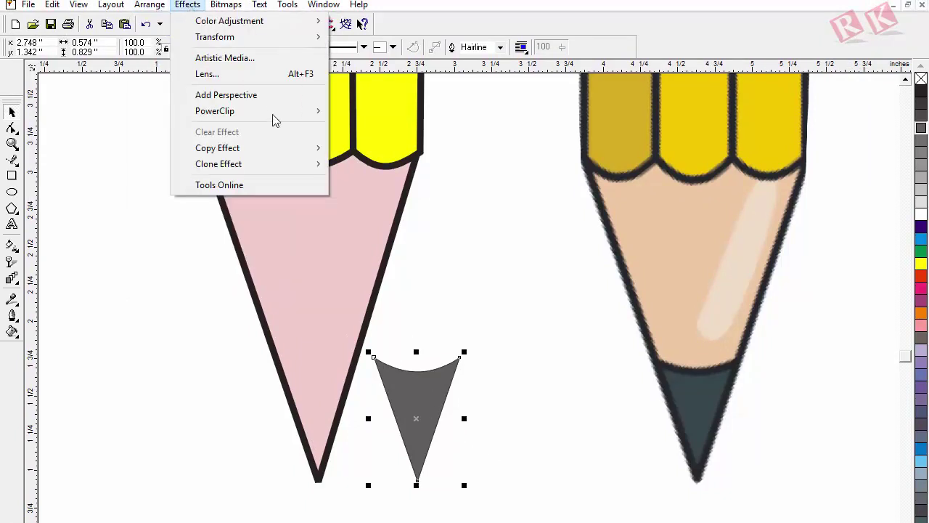
pyautogui.moveTo(284, 115)
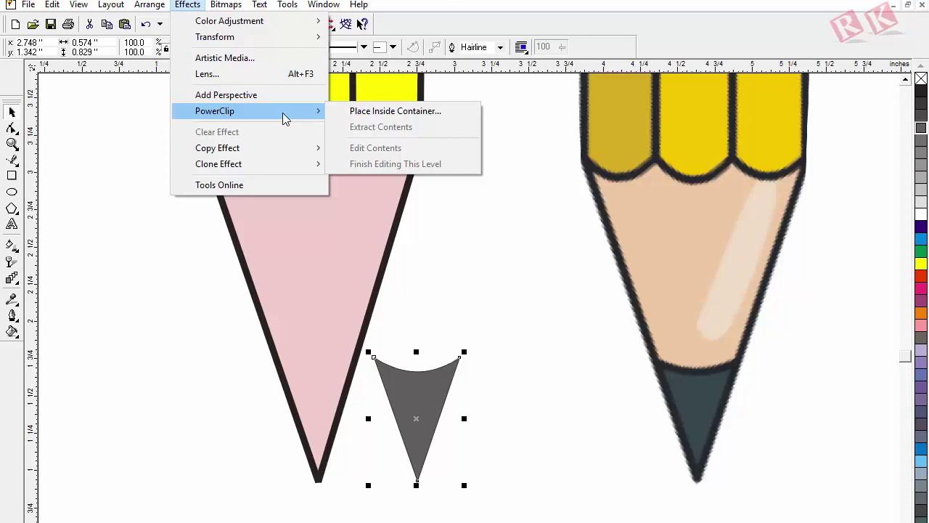
pyautogui.click(396, 111)
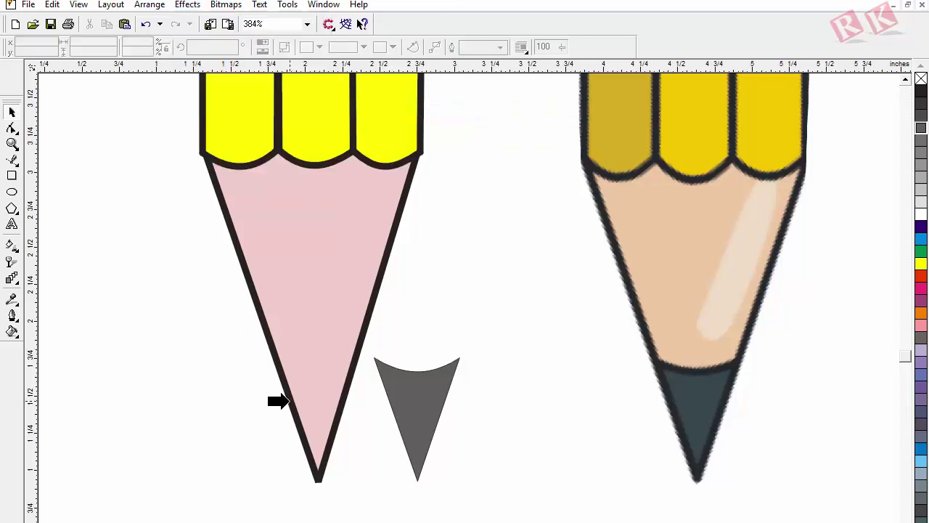
# Step: PowerClip the grey lead shape inside the pink cone and move it down to fit the cone's point
pyautogui.click(287, 401)
pyautogui.click(304, 282)
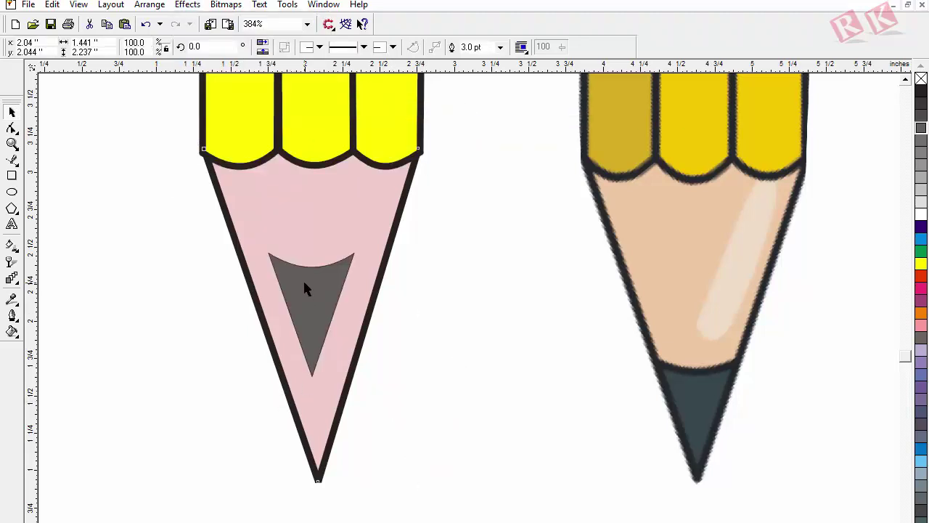
pyautogui.click(418, 320)
pyautogui.click(292, 286)
pyautogui.rightClick(318, 292)
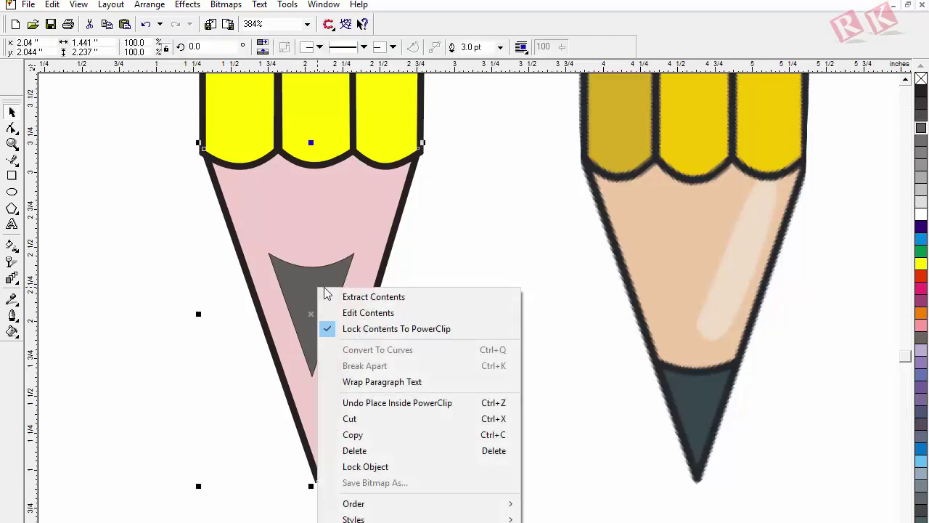
pyautogui.click(381, 318)
pyautogui.moveTo(313, 305); pyautogui.dragTo(320, 405)
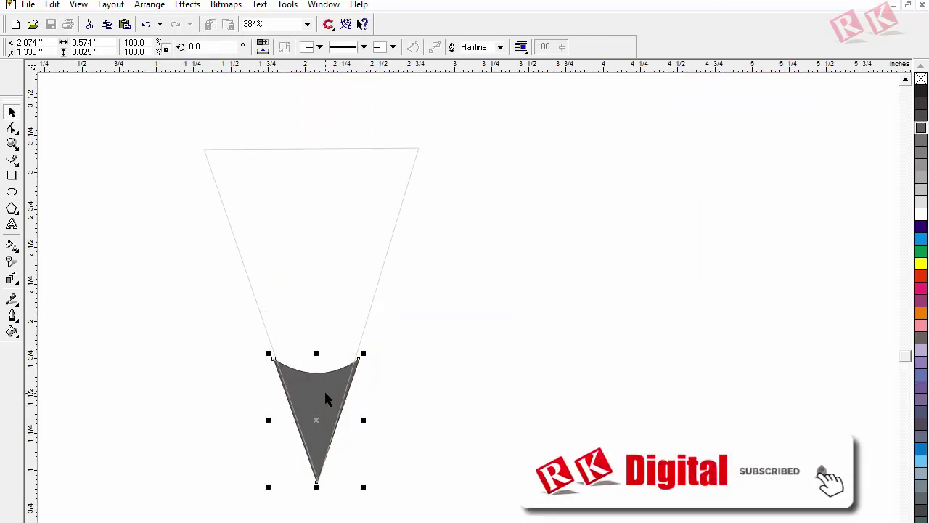
pyautogui.rightClick(324, 389)
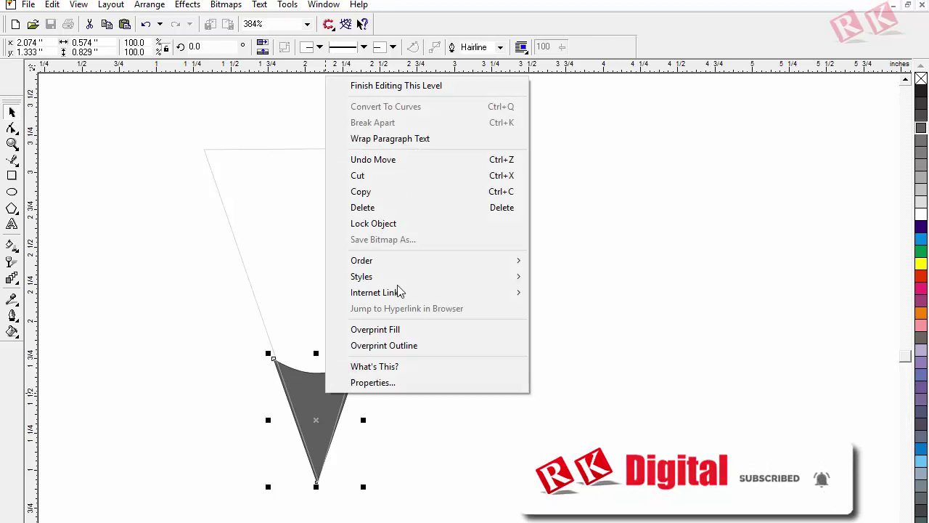
pyautogui.click(364, 87)
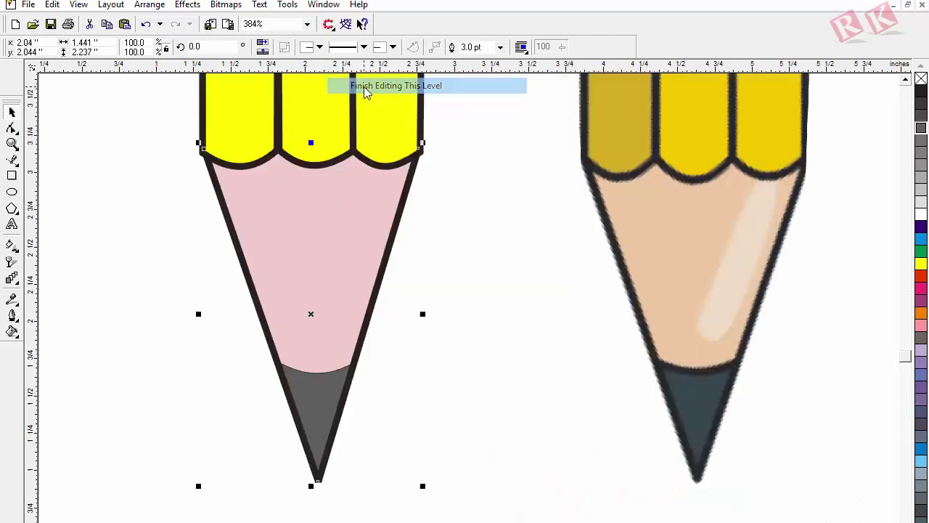
pyautogui.click(324, 414)
pyautogui.click(483, 418)
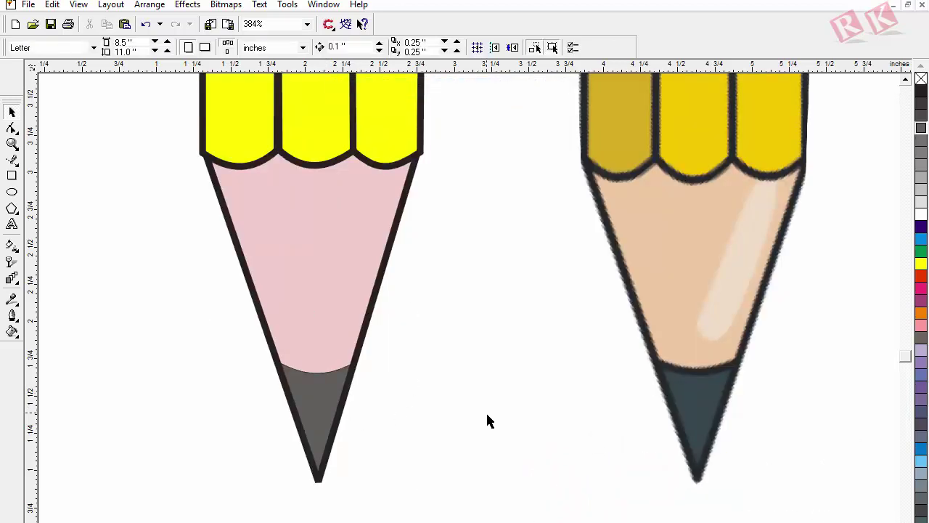
pyautogui.click(586, 495)
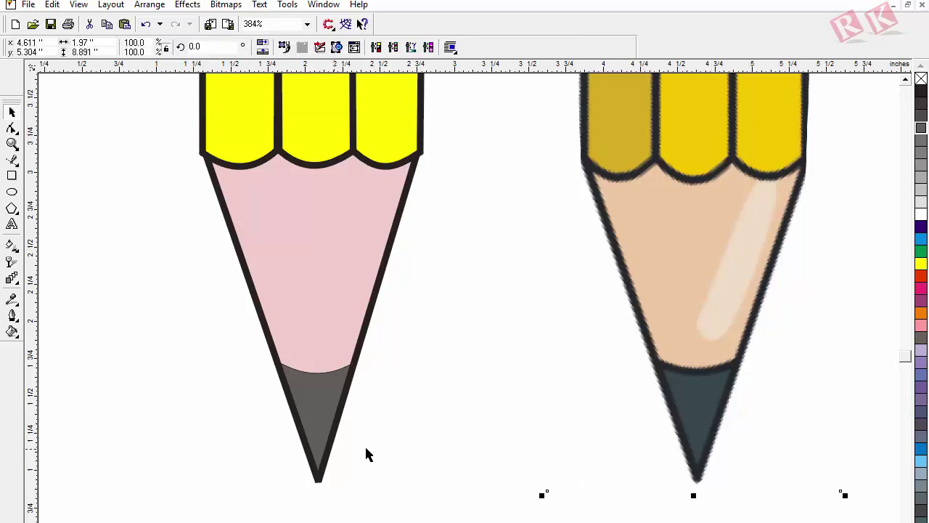
# Step: Give the pink cone's outline rounded corners and rounded line caps, and place the outline behind the fill
pyautogui.click(320, 487)
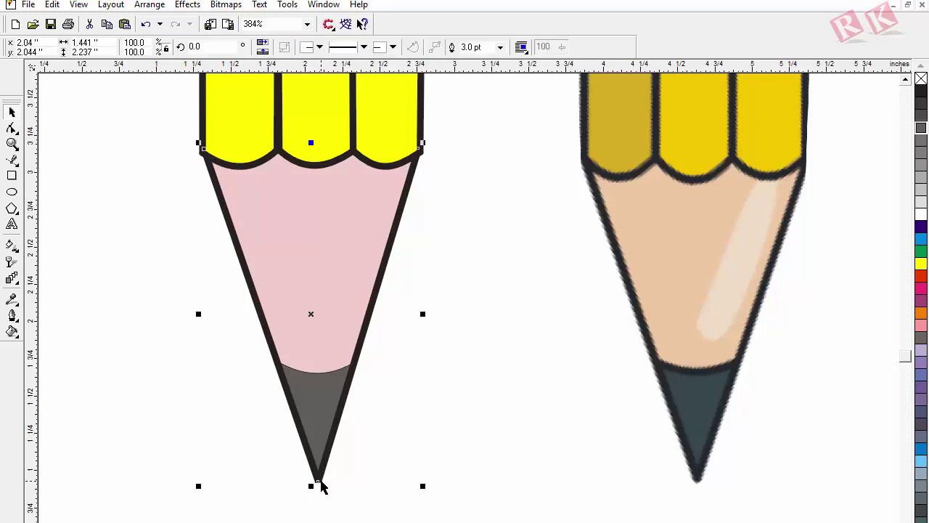
pyautogui.press('F12')
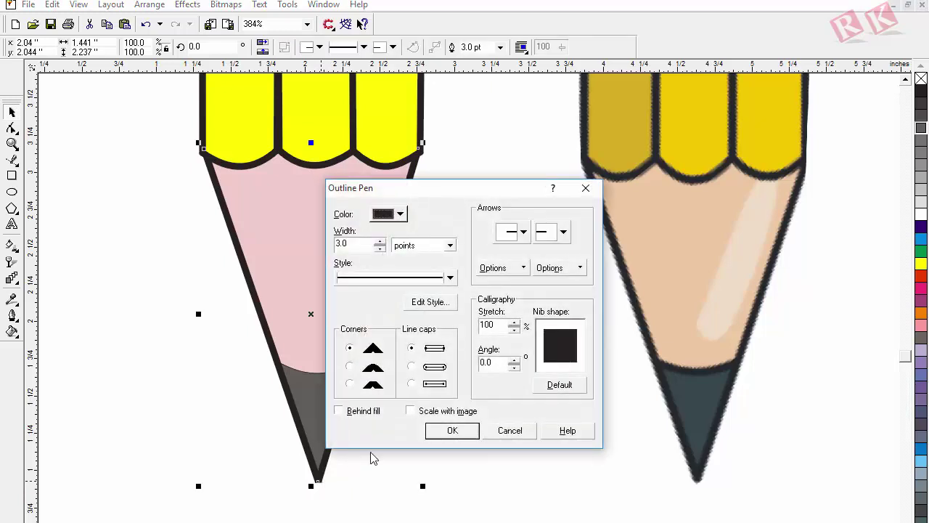
pyautogui.click(349, 366)
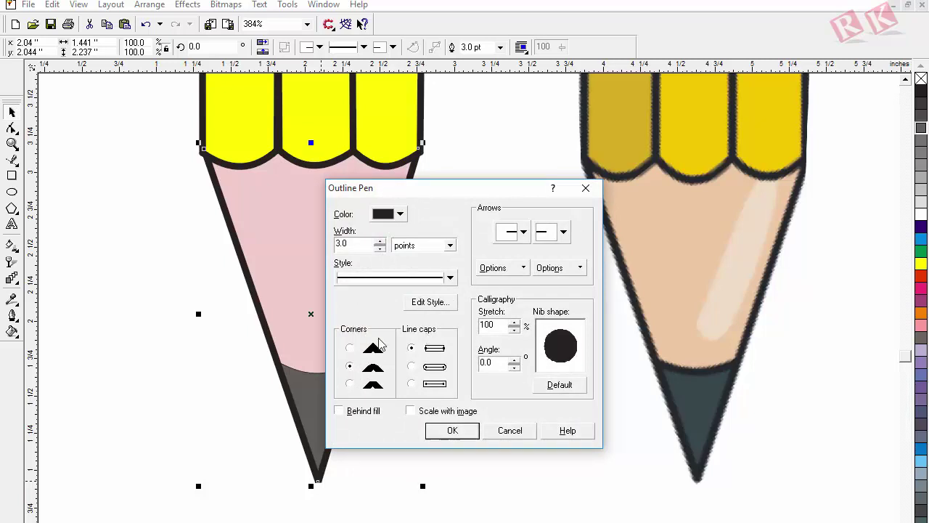
pyautogui.click(414, 366)
pyautogui.click(338, 411)
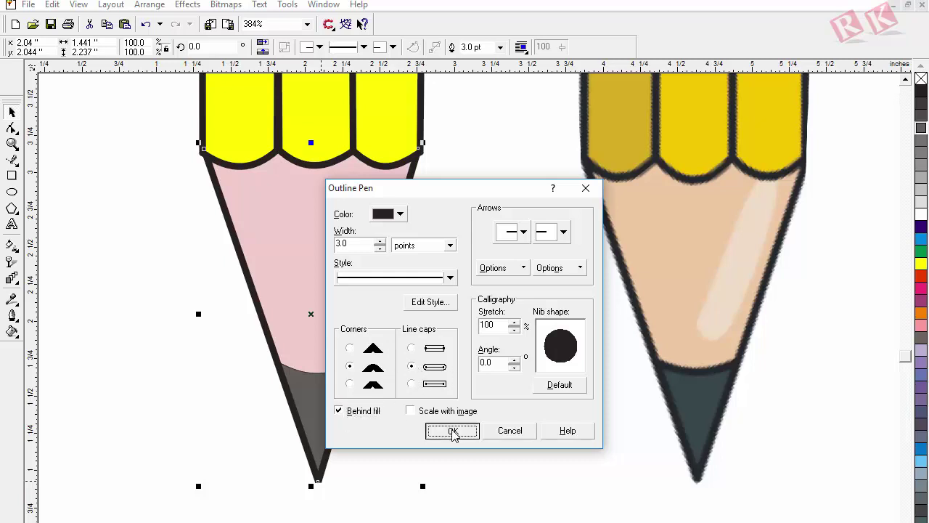
pyautogui.click(452, 429)
pyautogui.click(346, 489)
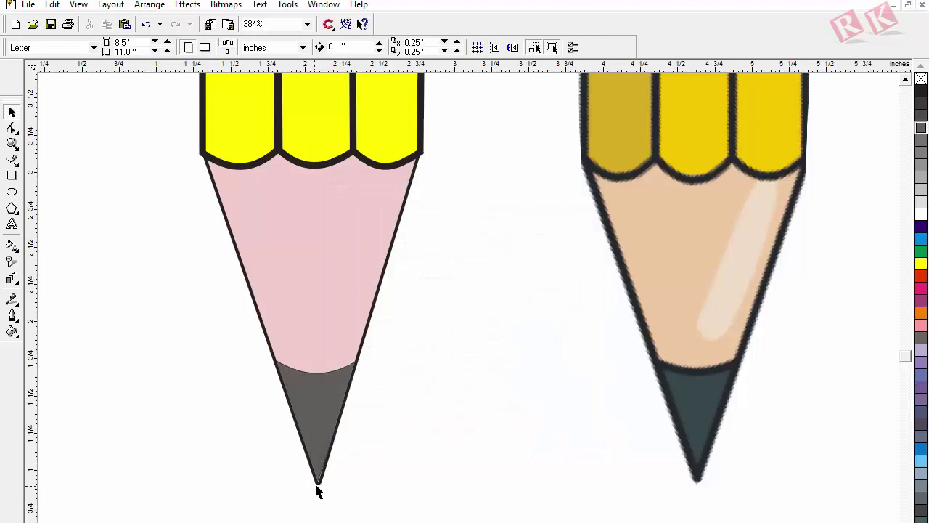
# Step: Set the pink cone's outline width to 6 points
pyautogui.click(319, 488)
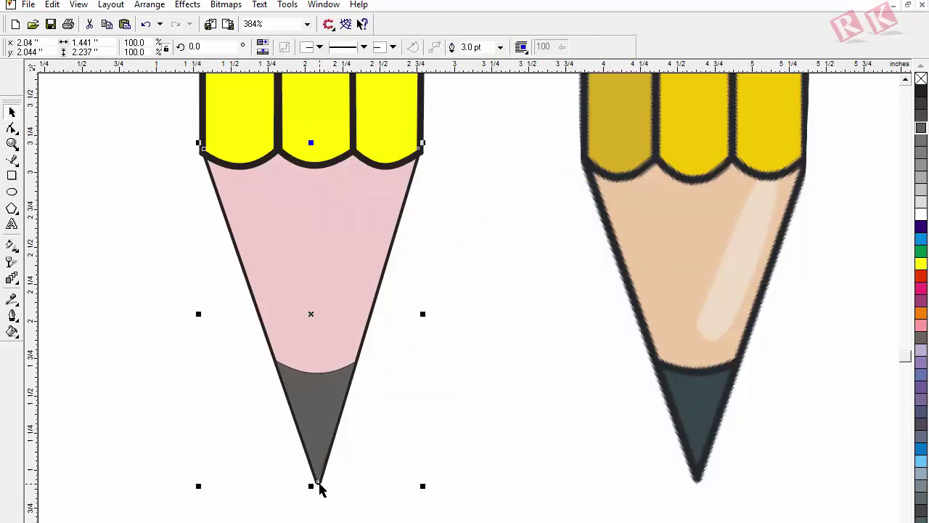
pyautogui.press('F12')
pyautogui.press('Tab')
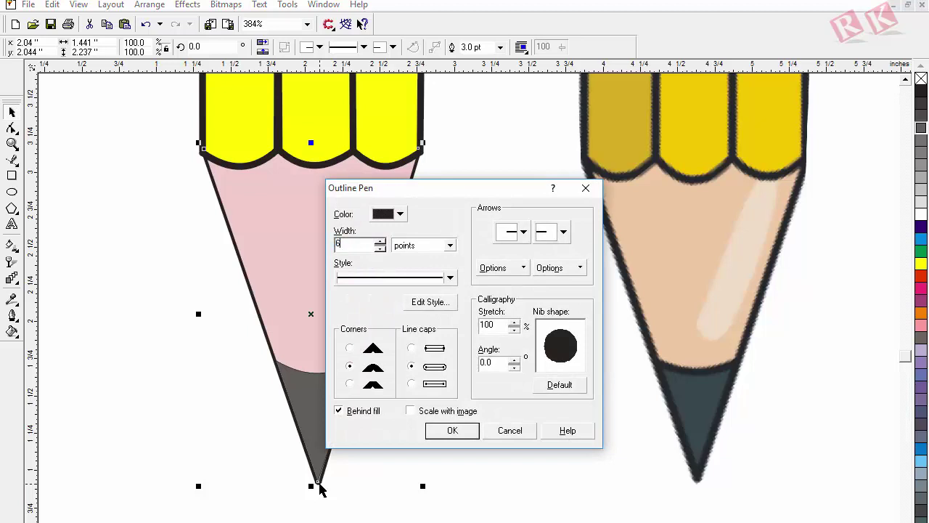
pyautogui.press('Return')
pyautogui.click(390, 492)
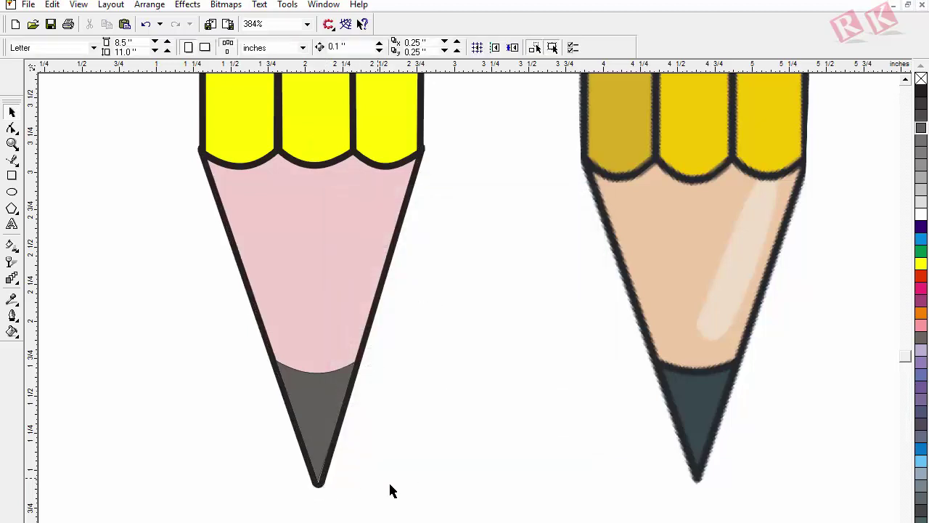
# Step: Edit the cone's PowerClip contents and enlarge the grey lead shape to about 0.596 by 0.86 inches to cover the point
pyautogui.press('F2')
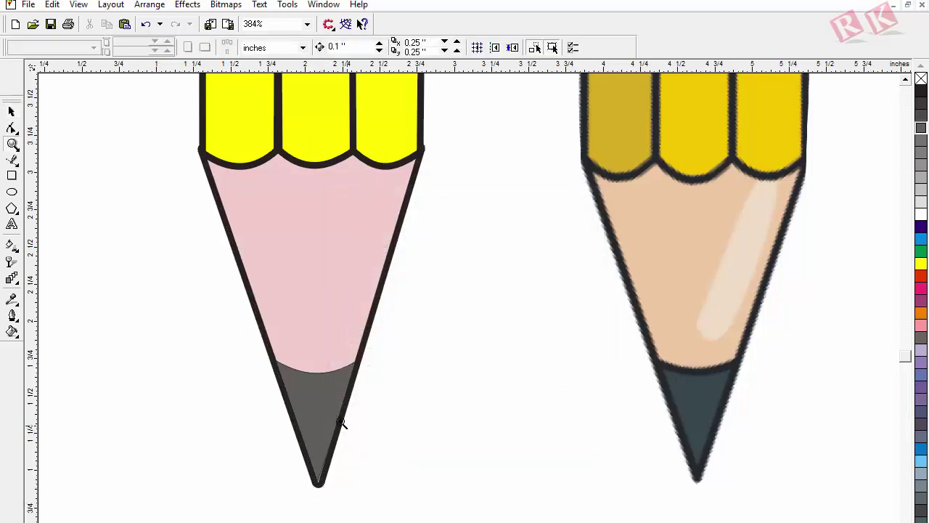
pyautogui.moveTo(254, 412); pyautogui.dragTo(354, 497)
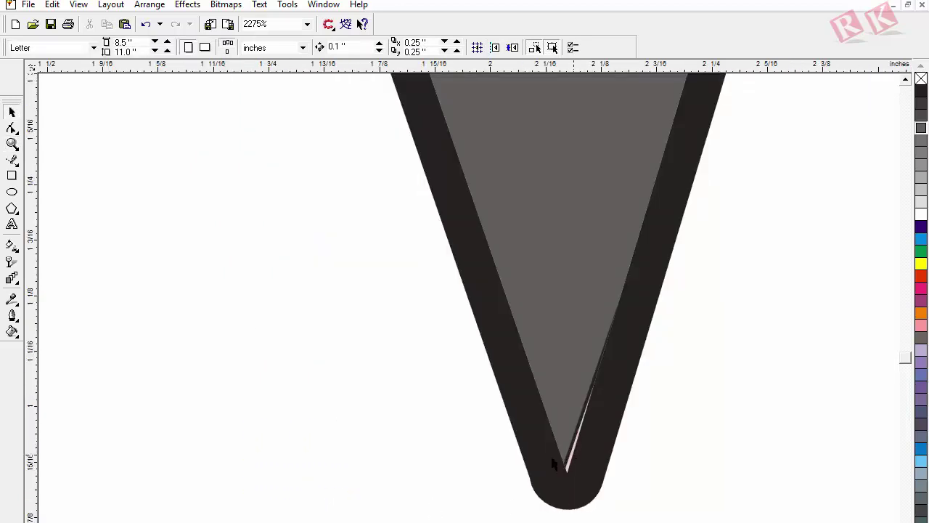
pyautogui.press('F3')
pyautogui.press('F2')
pyautogui.moveTo(232, 336)
pyautogui.mouseDown()
pyautogui.moveTo(404, 481)
pyautogui.moveTo(410, 508)
pyautogui.mouseUp()
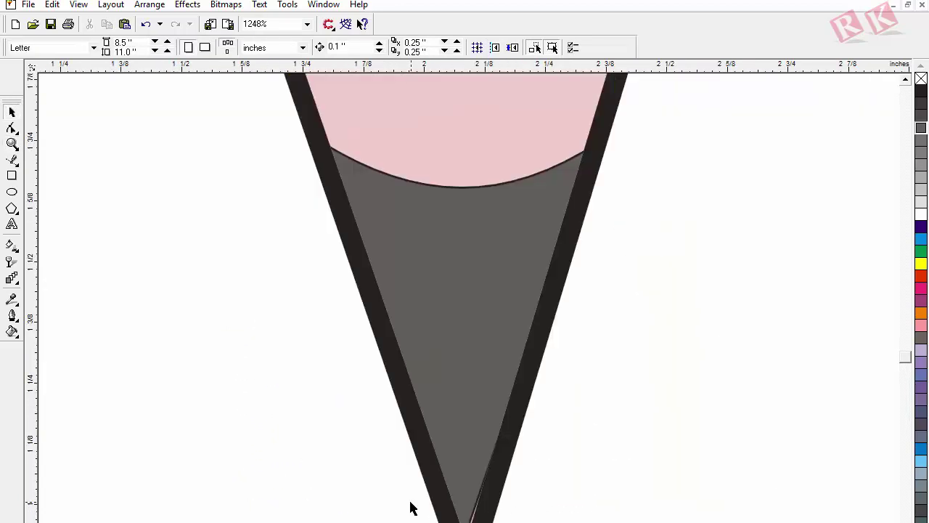
pyautogui.click(475, 353)
pyautogui.rightClick(474, 349)
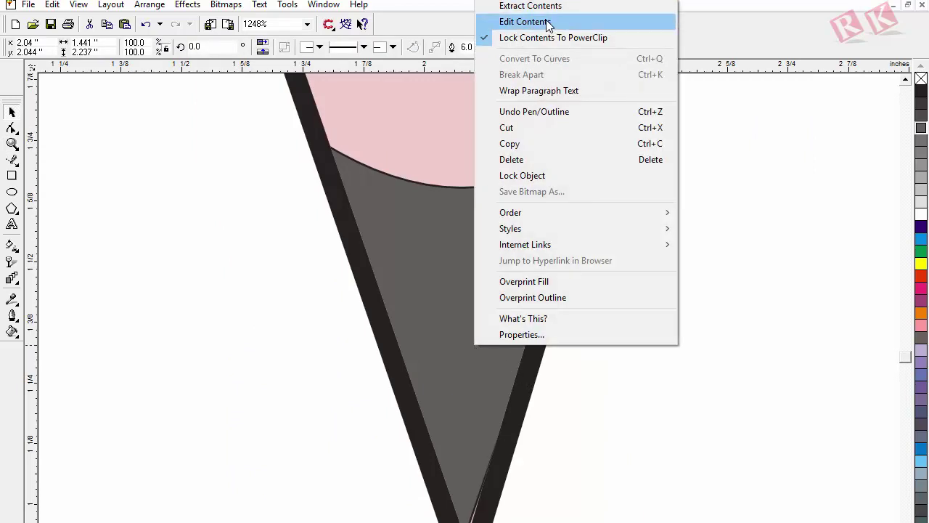
pyautogui.click(548, 24)
pyautogui.click(524, 237)
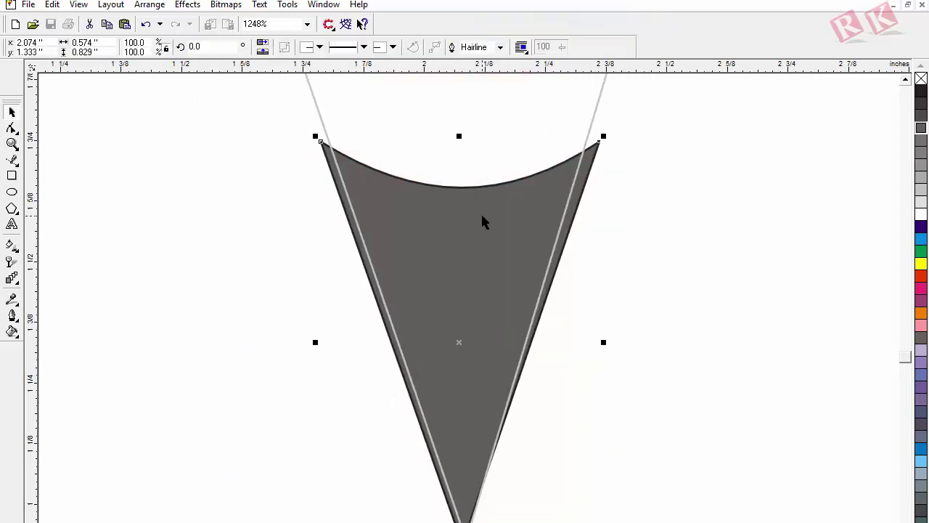
pyautogui.moveTo(320, 140); pyautogui.dragTo(317, 137)
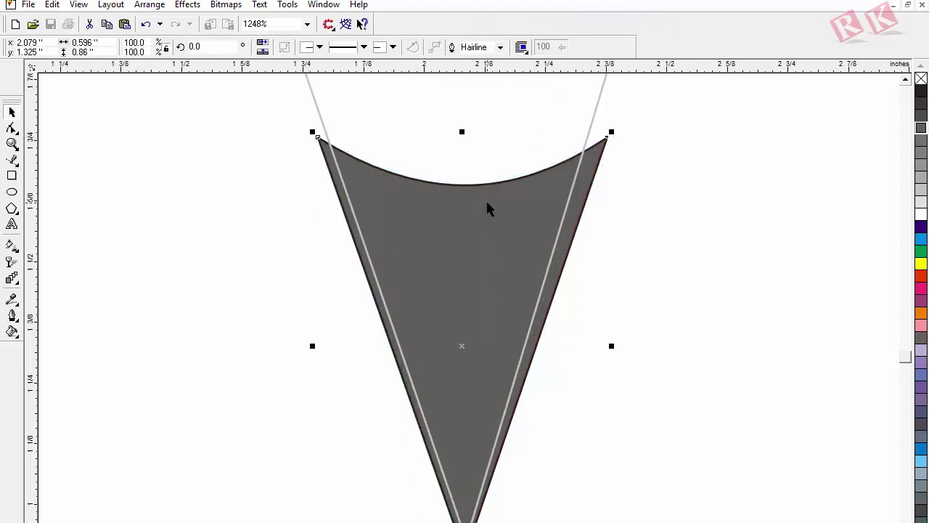
# Step: Set the grey lead shape's outline width to 3 points
pyautogui.press('F12')
pyautogui.write('3')
pyautogui.press('Return')
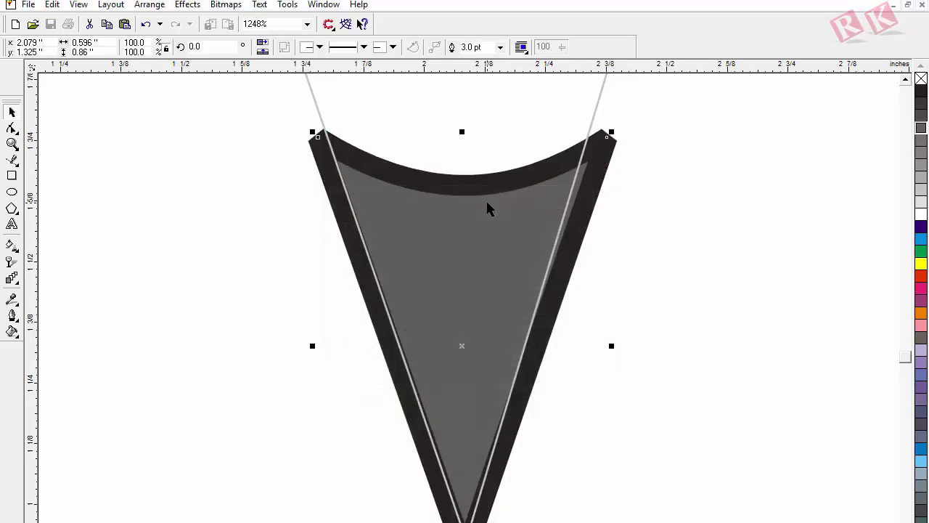
# Step: Set the grey lead shape's outline width to 2 points and finish editing the PowerClip contents
pyautogui.press('F12')
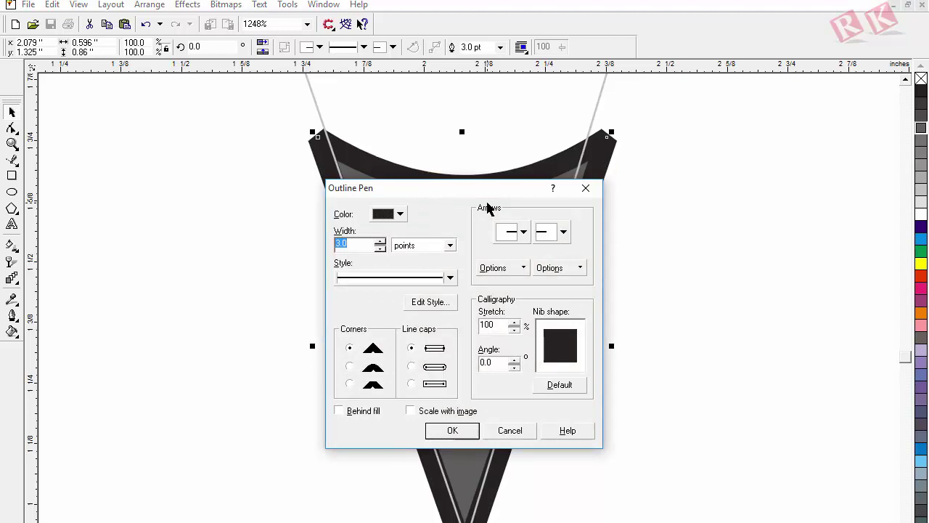
pyautogui.write('2')
pyautogui.press('Return')
pyautogui.rightClick(487, 208)
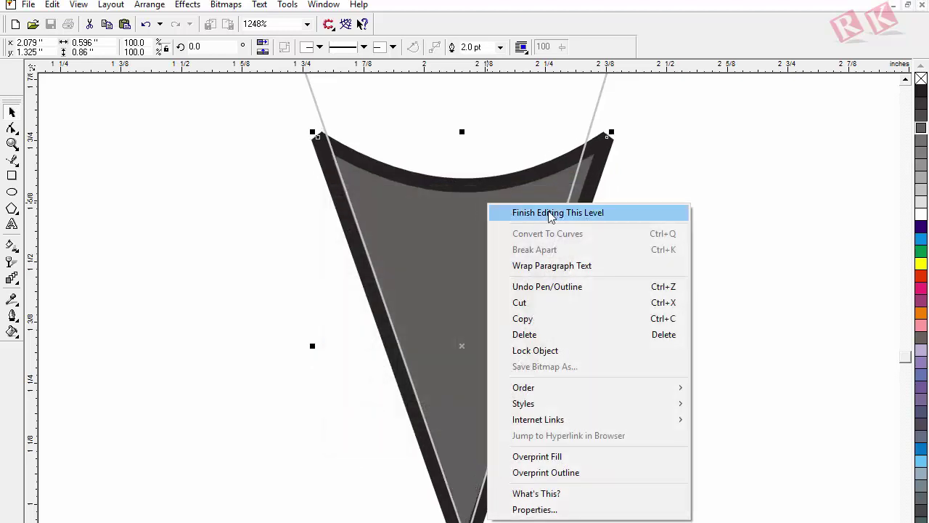
pyautogui.click(549, 213)
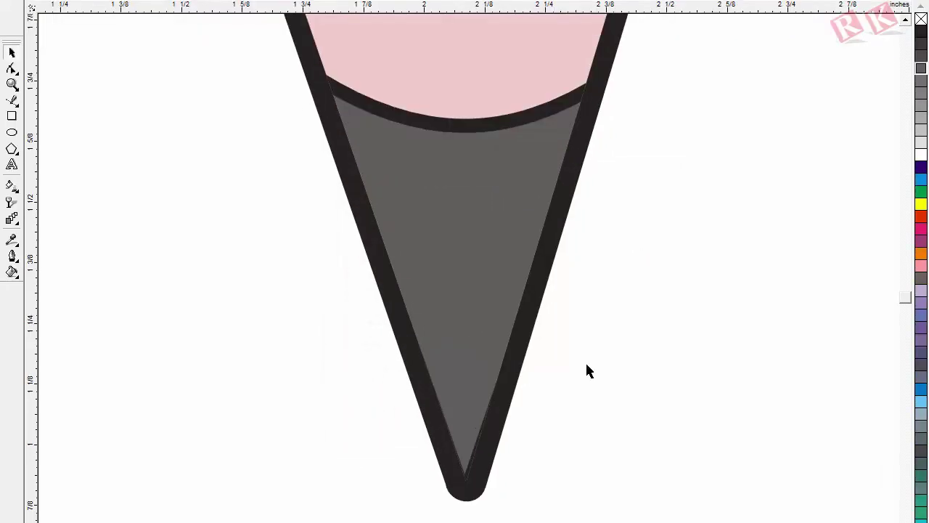
# Step: Draw a tall, narrow unfilled rectangle over the light highlight on the reference pencil's wooden cone
pyautogui.scroll(-2, 585, 360)
pyautogui.scroll(-2, 584, 360)
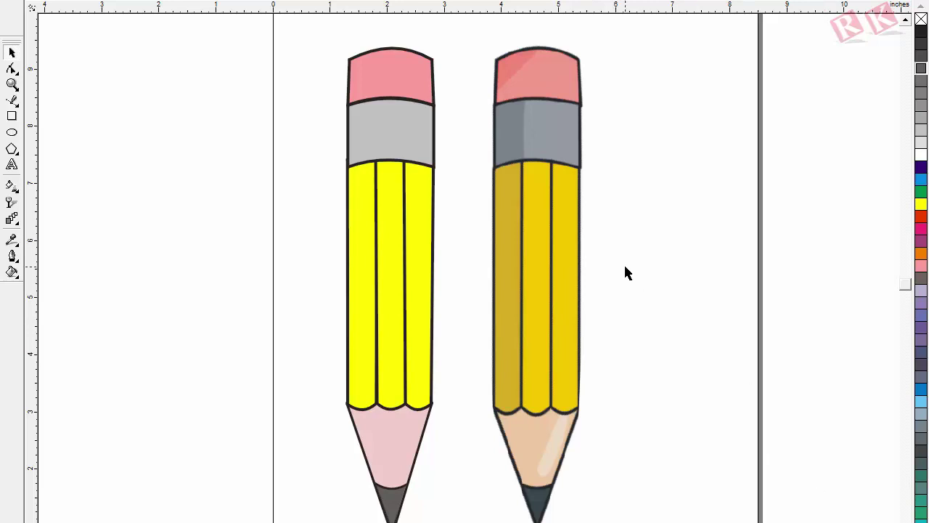
pyautogui.press('z')
pyautogui.moveTo(321, 386); pyautogui.dragTo(595, 494)
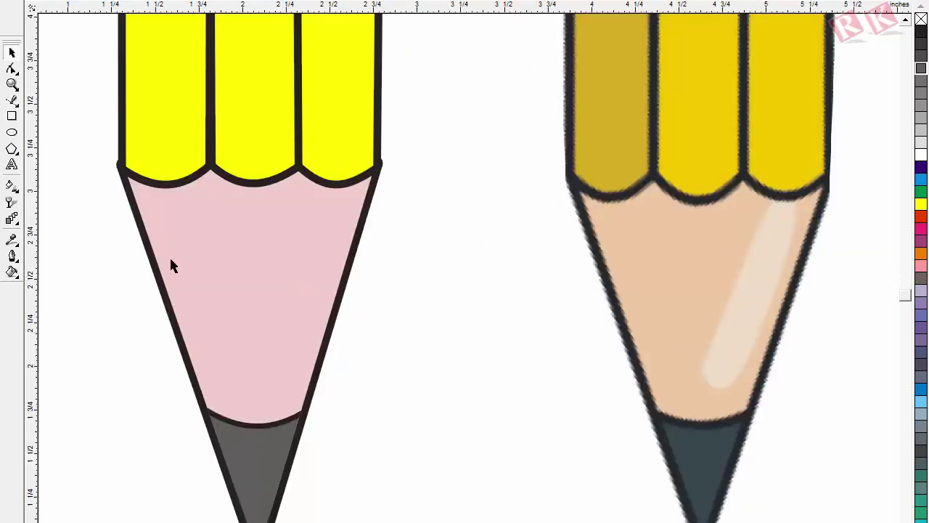
pyautogui.click(11, 116)
pyautogui.moveTo(740, 199)
pyautogui.mouseDown()
pyautogui.moveTo(780, 385)
pyautogui.moveTo(798, 389)
pyautogui.mouseUp()
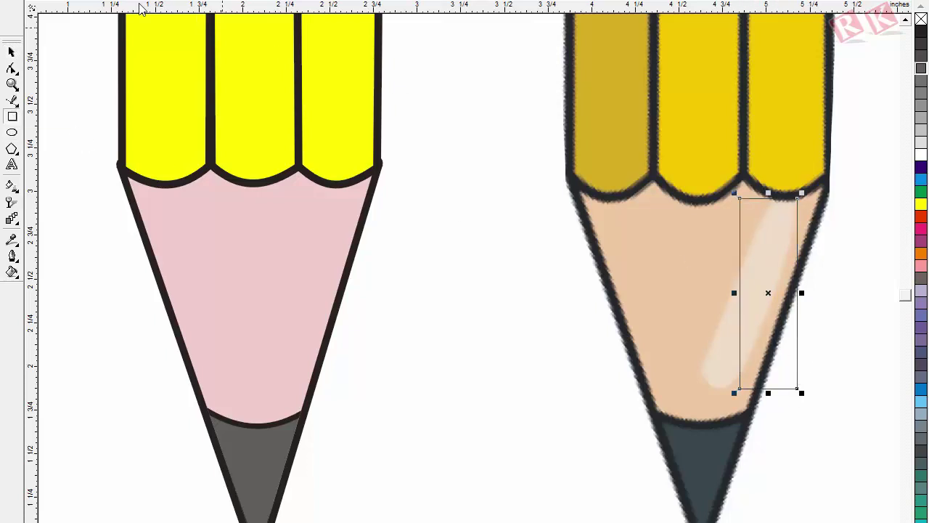
pyautogui.click(12, 51)
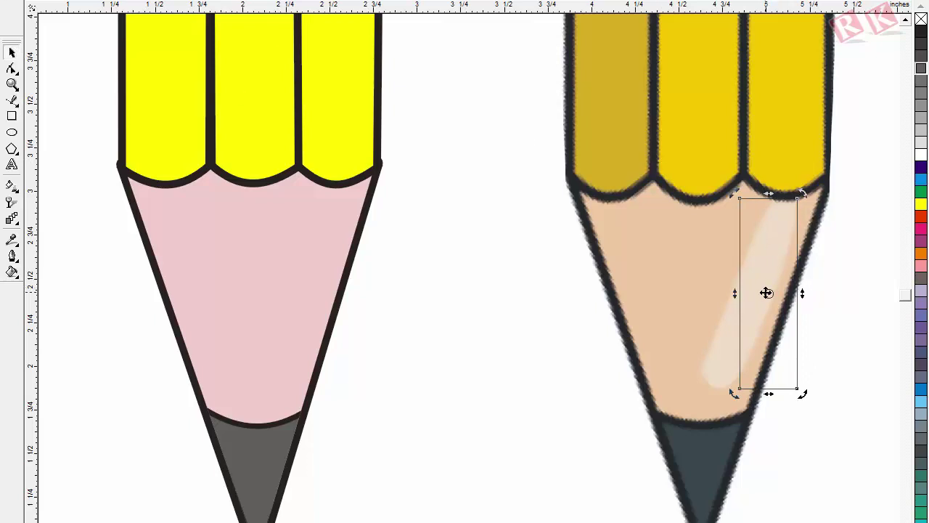
# Step: Rotate the rectangle clockwise to match the slant of the reference pencil's highlight
pyautogui.click(770, 292)
pyautogui.moveTo(801, 191); pyautogui.dragTo(832, 214)
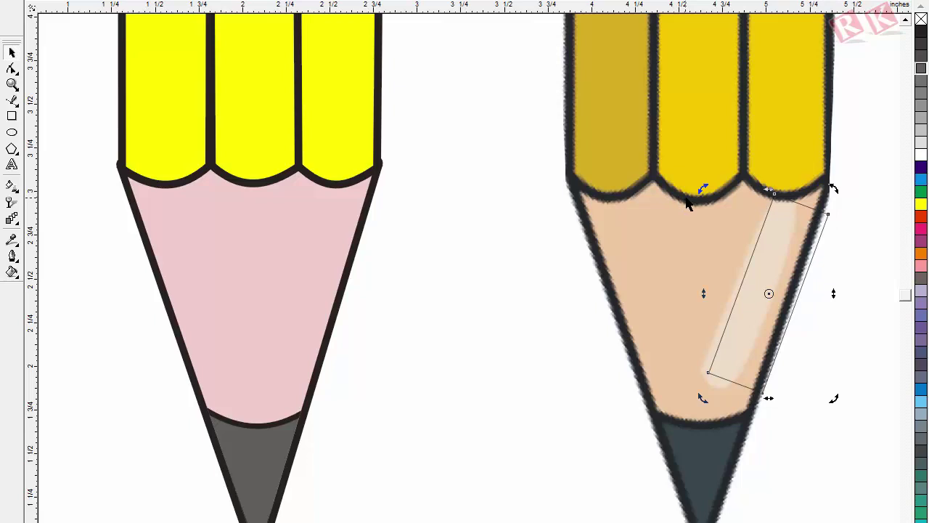
pyautogui.click(786, 291)
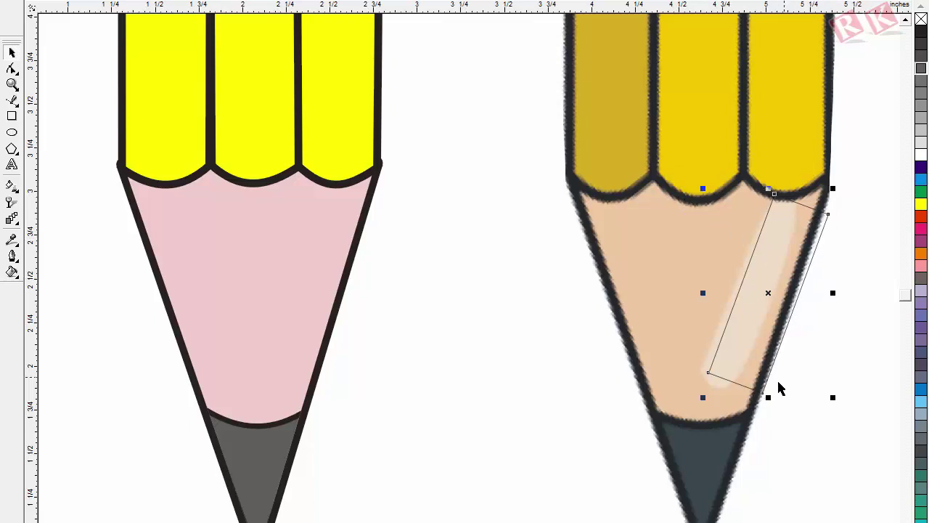
# Step: Reshape the slanted rectangle by moving its corner nodes inward to match the width and length of the reference highlight
pyautogui.click(789, 323)
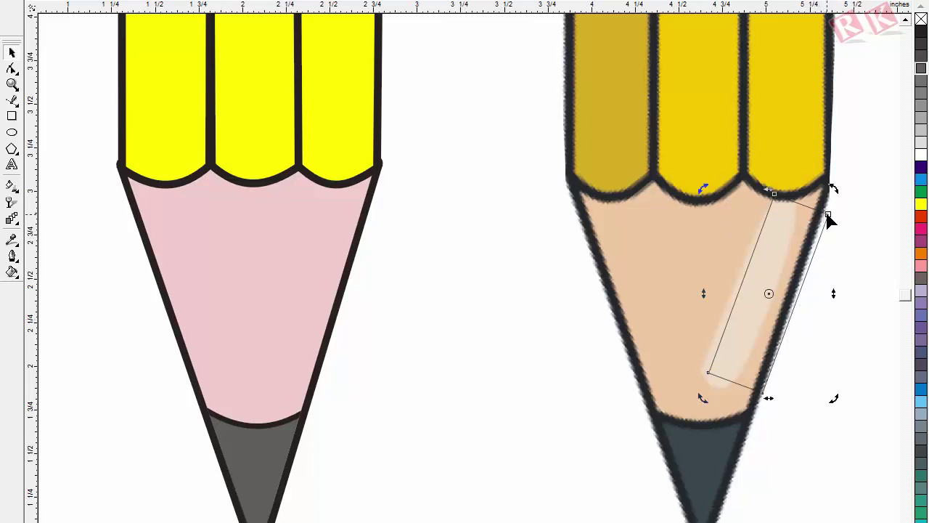
pyautogui.moveTo(828, 212); pyautogui.dragTo(799, 218)
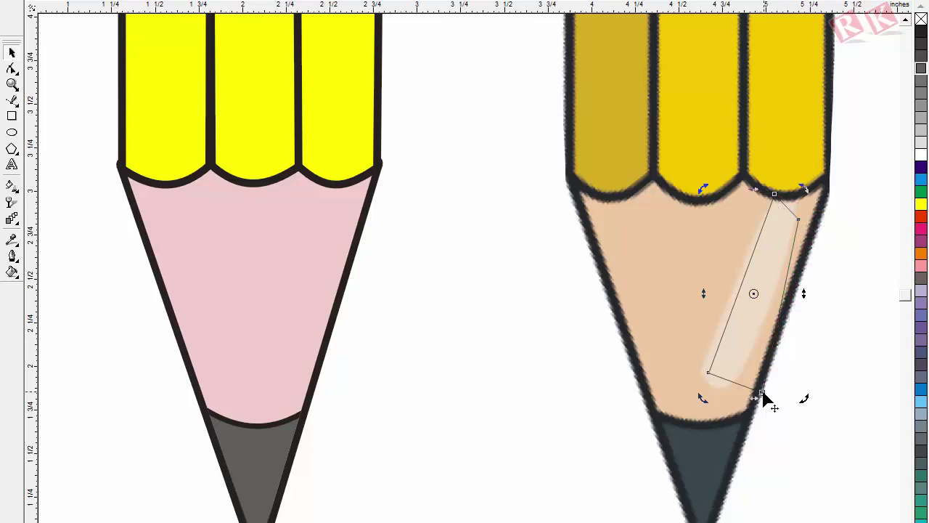
pyautogui.moveTo(762, 398); pyautogui.dragTo(705, 366)
# Step: Convert the upper end of the highlight outline to a curve and bow it outward into a rounded end
pyautogui.press('z')
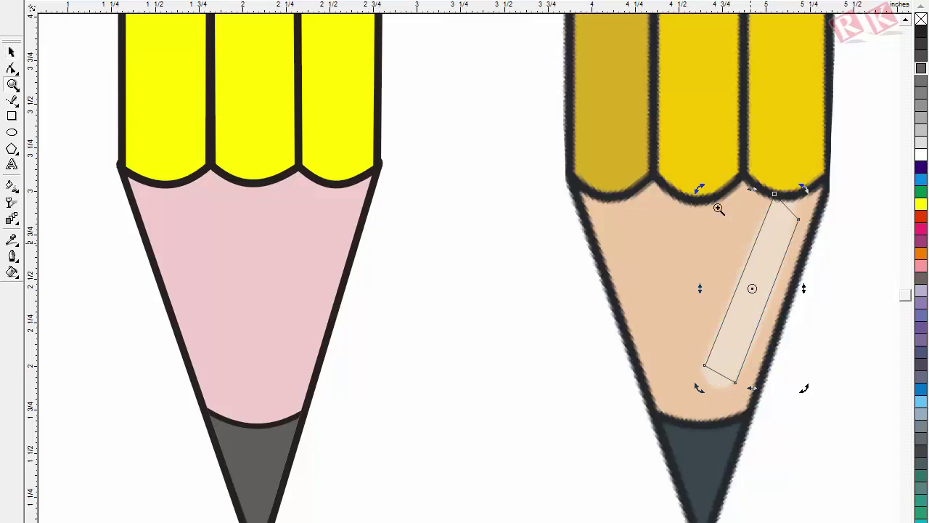
pyautogui.moveTo(795, 386); pyautogui.dragTo(843, 417)
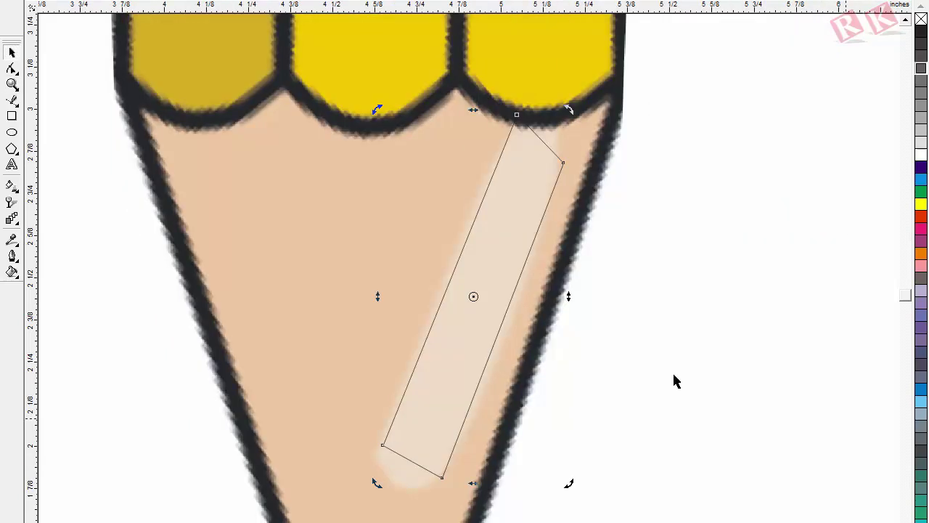
pyautogui.click(542, 137)
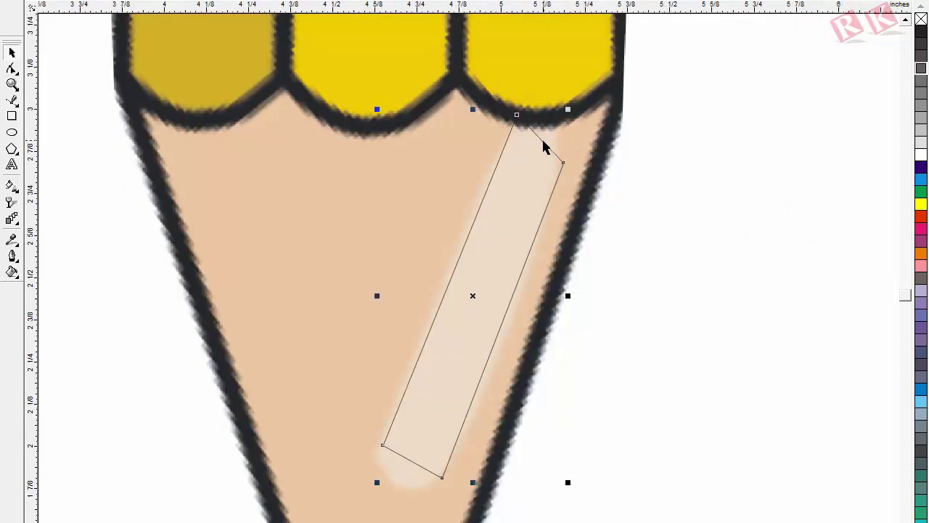
pyautogui.press('F10')
pyautogui.click(543, 141)
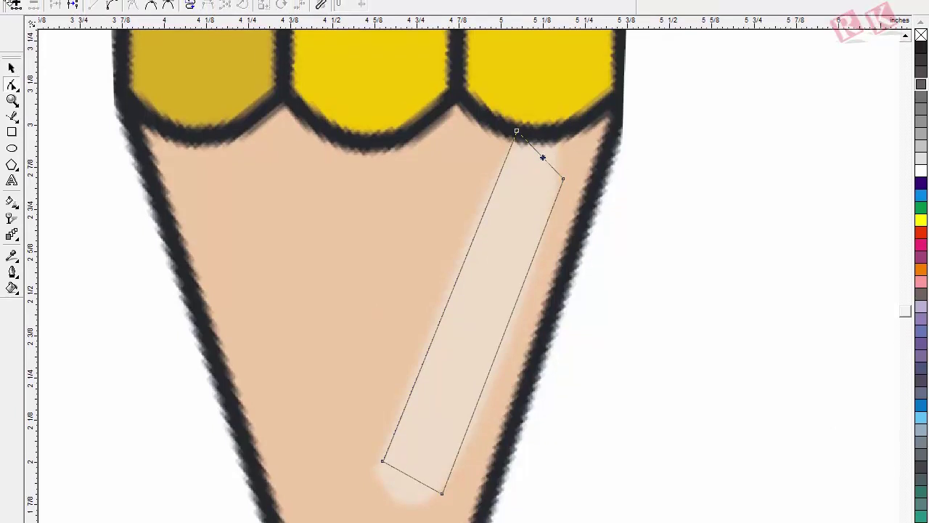
pyautogui.click(113, 10)
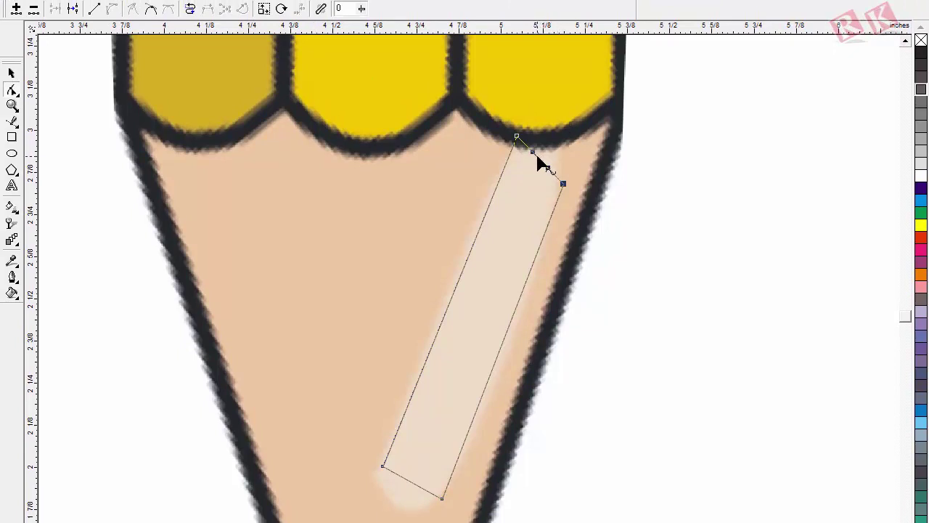
pyautogui.moveTo(541, 164); pyautogui.dragTo(555, 150)
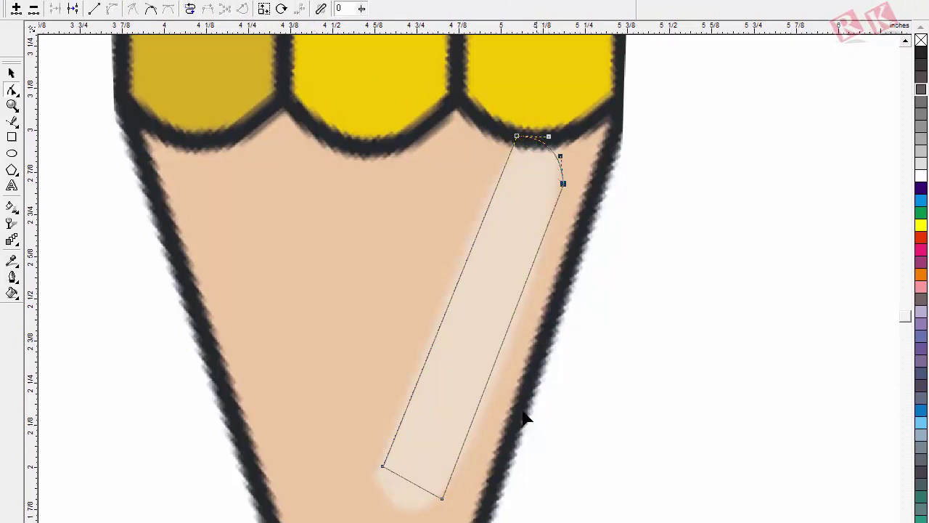
# Step: Convert the lower end of the highlight outline to a curve and bow it outward along the reference highlight
pyautogui.click(415, 483)
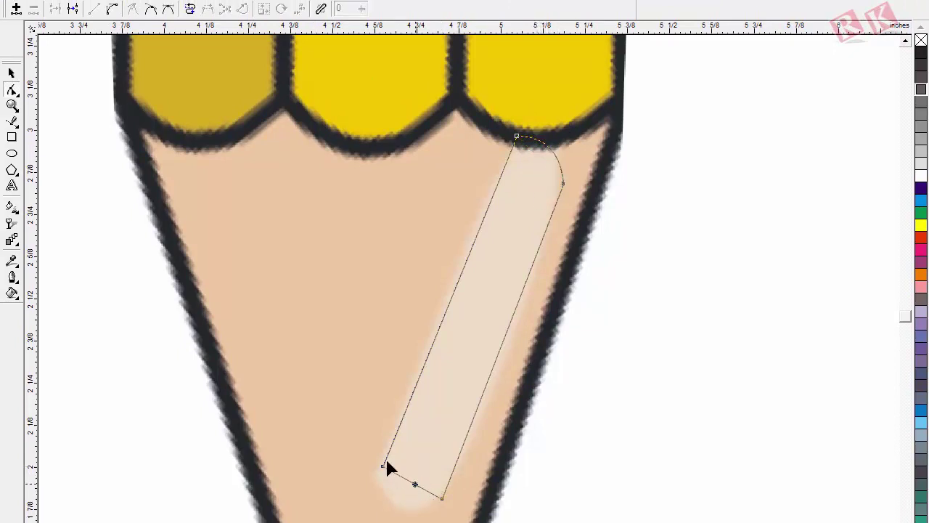
pyautogui.click(112, 10)
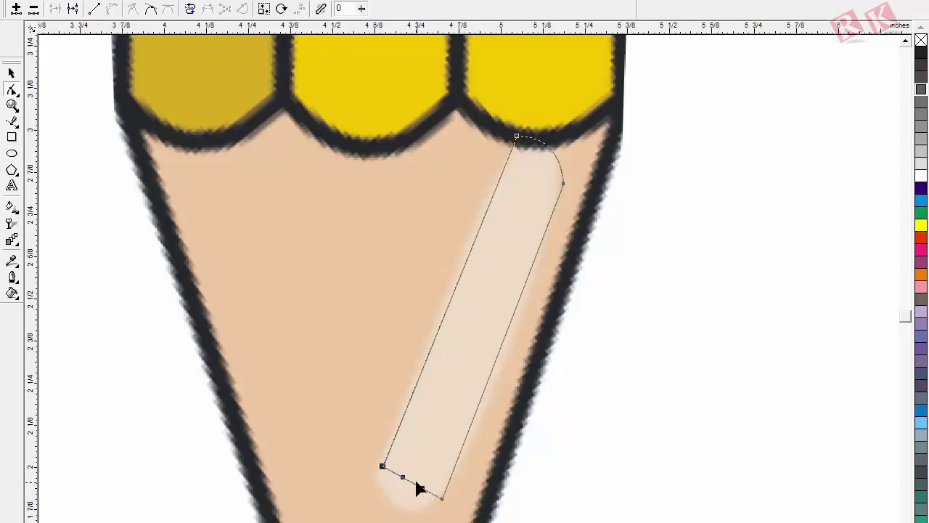
pyautogui.moveTo(413, 487); pyautogui.dragTo(397, 501)
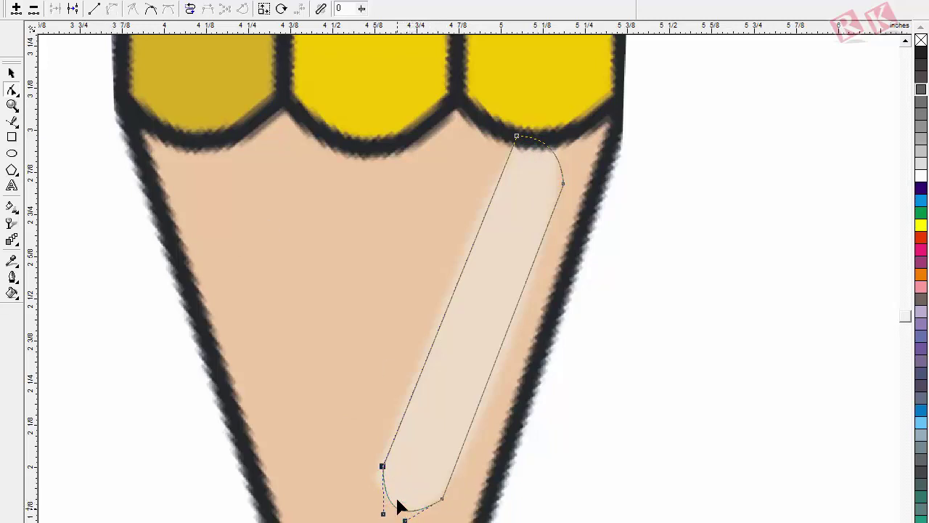
# Step: Fine-tune the upper right and lower left nodes of the highlight outline to follow the reference highlight
pyautogui.click(563, 185)
pyautogui.moveTo(564, 184); pyautogui.dragTo(557, 177)
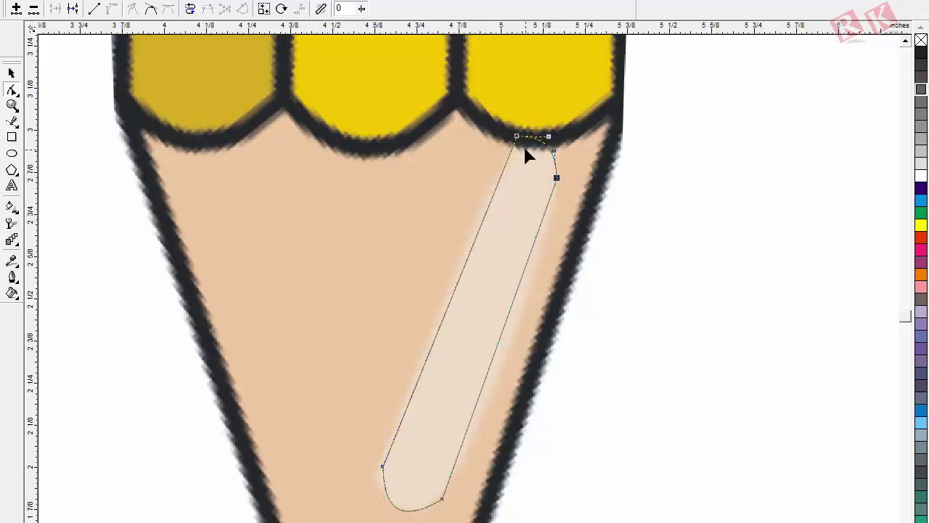
pyautogui.click(382, 467)
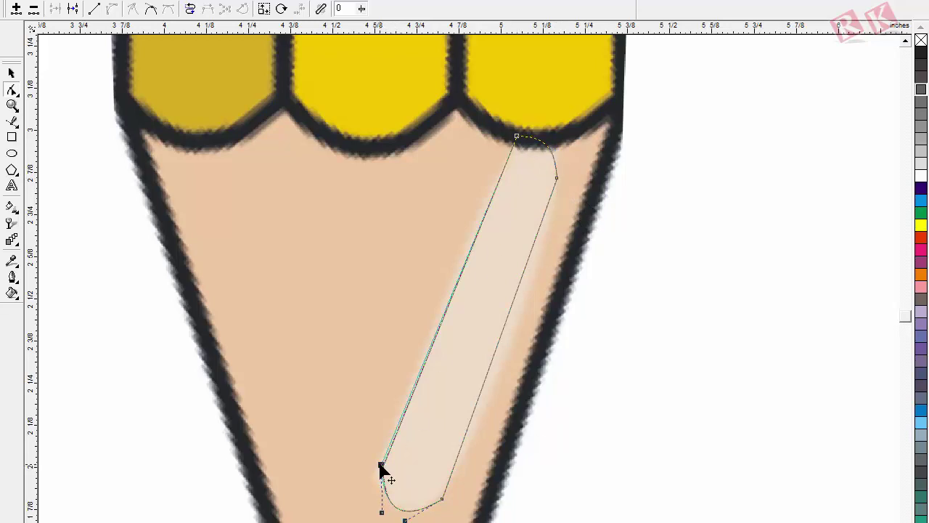
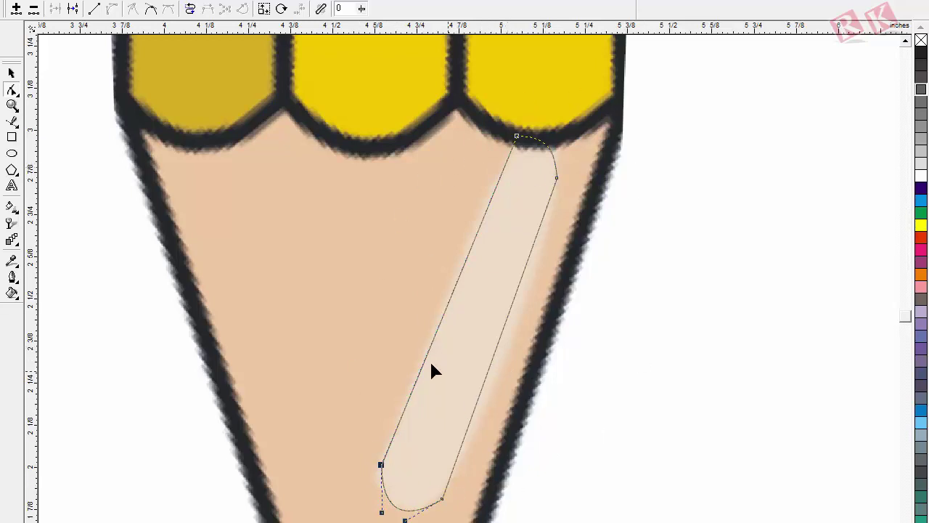
# Step: Fill the highlight shape with dark violet, give it a yellow outline, and inspect its upper end up close
pyautogui.click(925, 189)
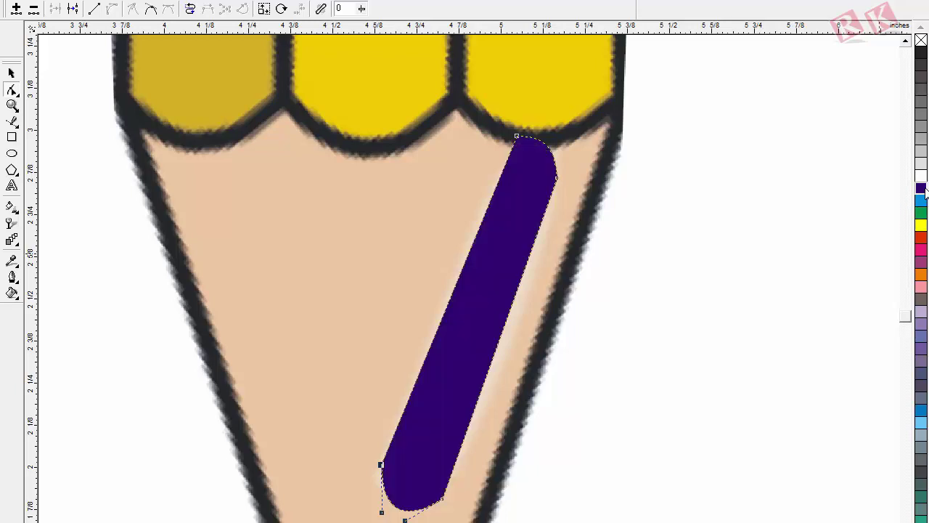
pyautogui.rightClick(920, 225)
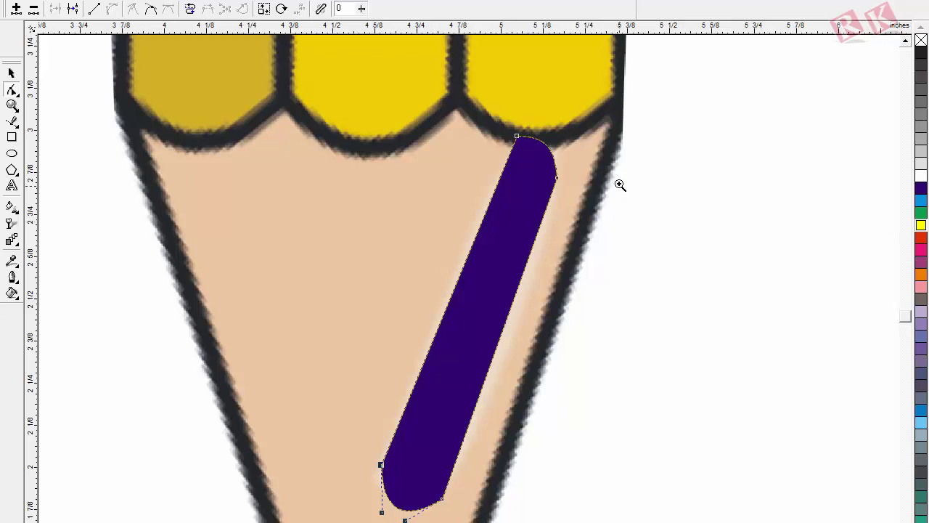
pyautogui.moveTo(481, 114); pyautogui.dragTo(523, 138)
pyautogui.moveTo(582, 176); pyautogui.dragTo(477, 106)
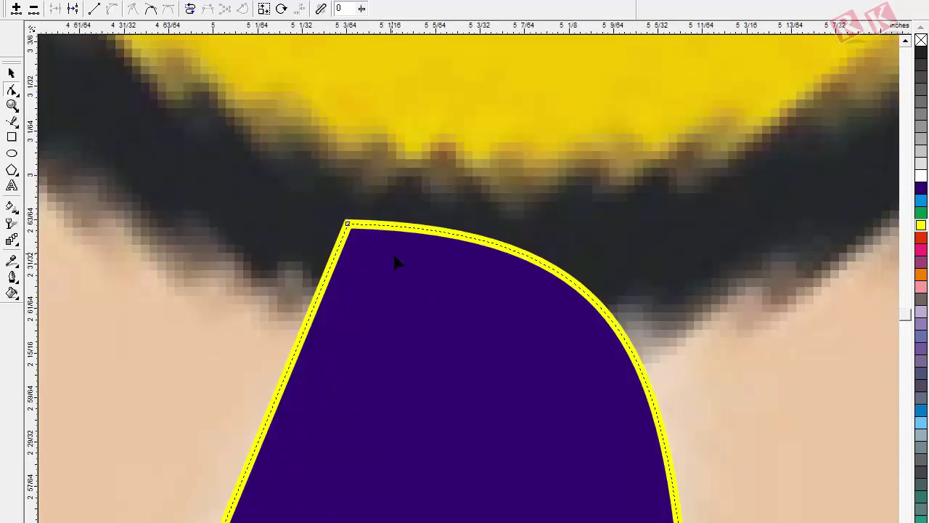
pyautogui.press('F3')
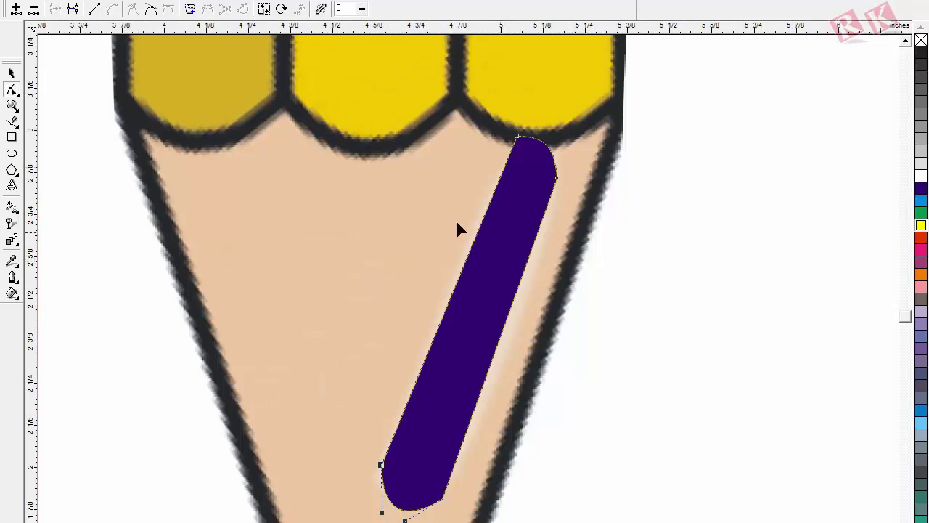
# Step: Remove the highlight shape's outline and fill the shape with white
pyautogui.click(920, 42)
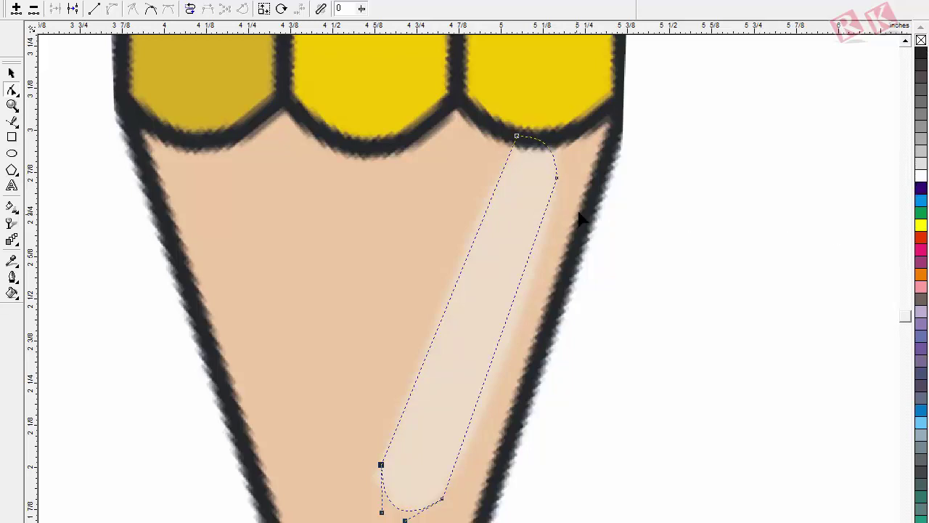
pyautogui.click(11, 72)
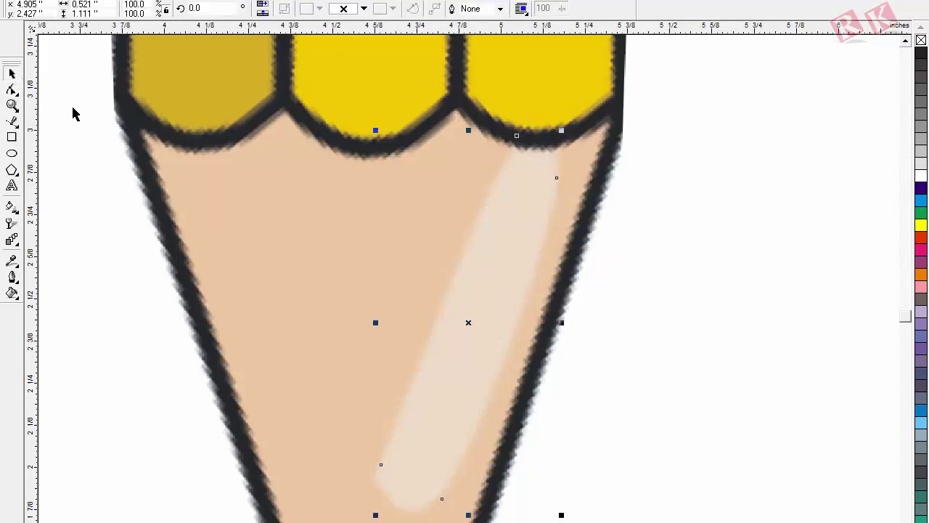
pyautogui.click(921, 176)
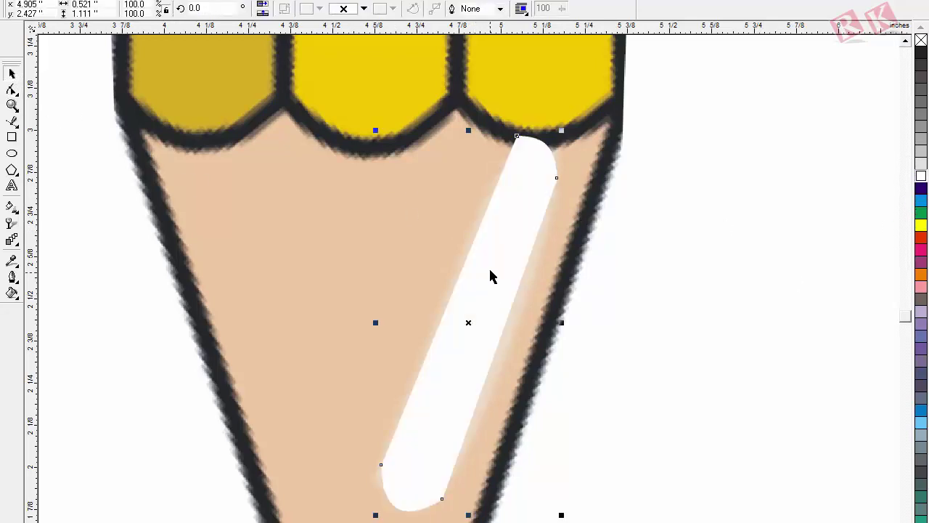
pyautogui.moveTo(539, 280); pyautogui.dragTo(602, 301)
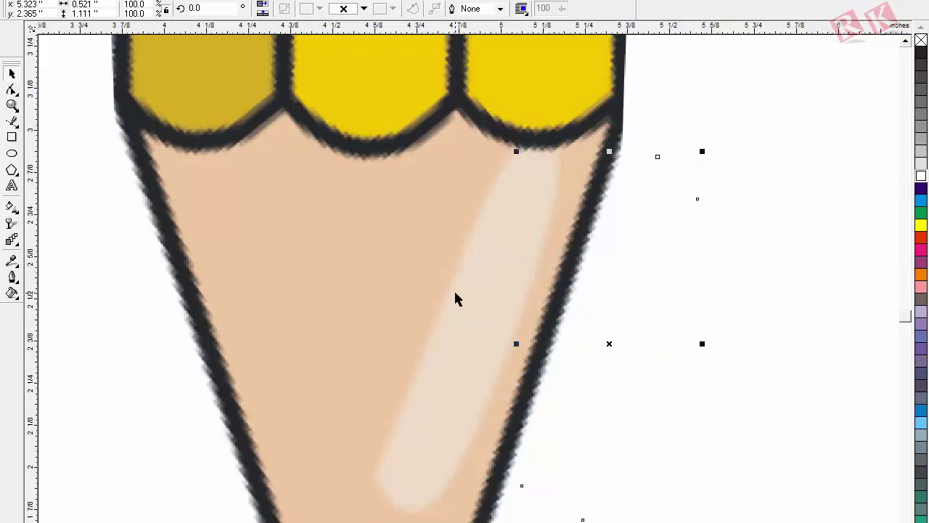
pyautogui.press('Escape')
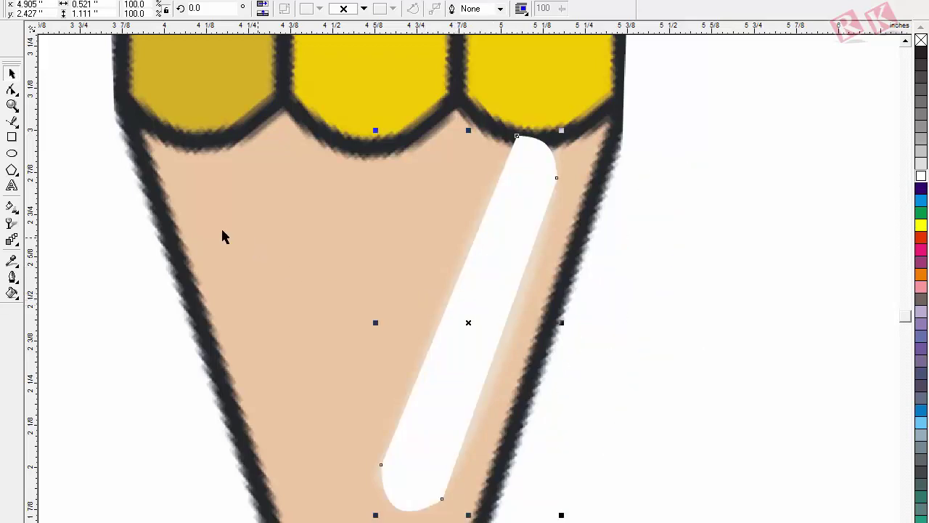
# Step: Apply a uniform transparency of 72 to the white highlight shape
pyautogui.click(12, 224)
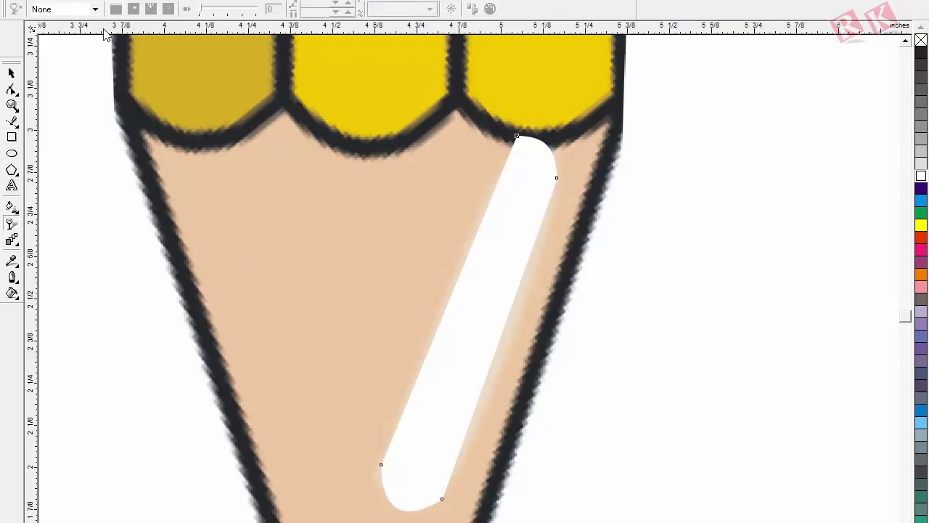
pyautogui.click(93, 9)
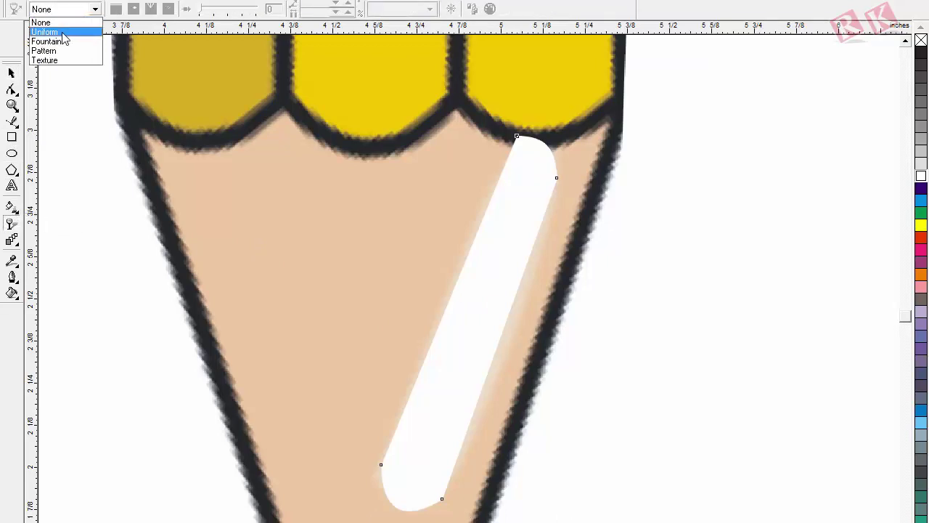
pyautogui.click(64, 39)
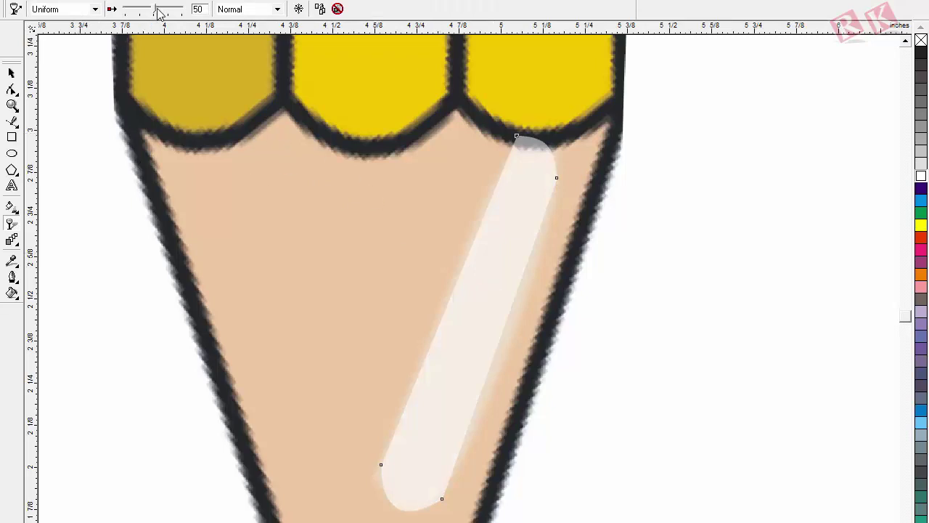
pyautogui.moveTo(158, 12); pyautogui.dragTo(169, 13)
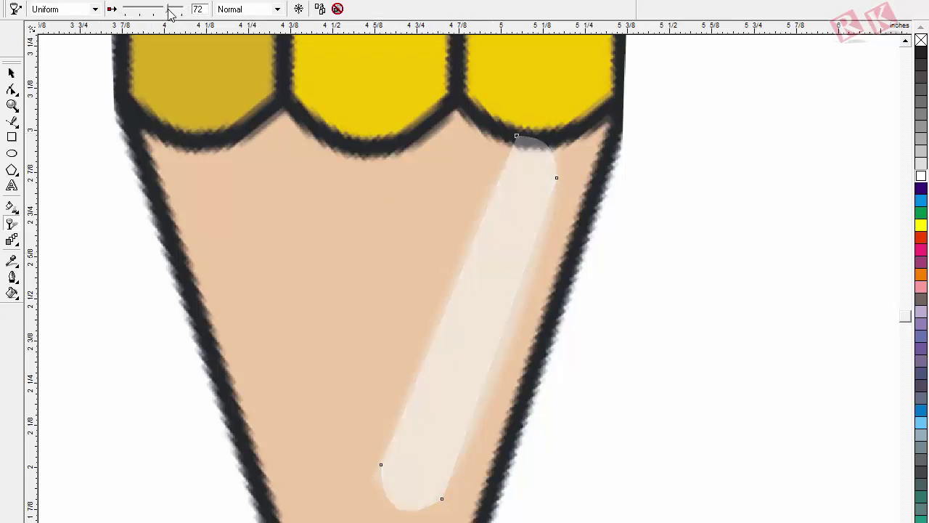
# Step: Move the transparent highlight onto the pink cone of the drawn pencil, near the cone's right edge
pyautogui.click(11, 73)
pyautogui.moveTo(533, 296); pyautogui.dragTo(420, 311)
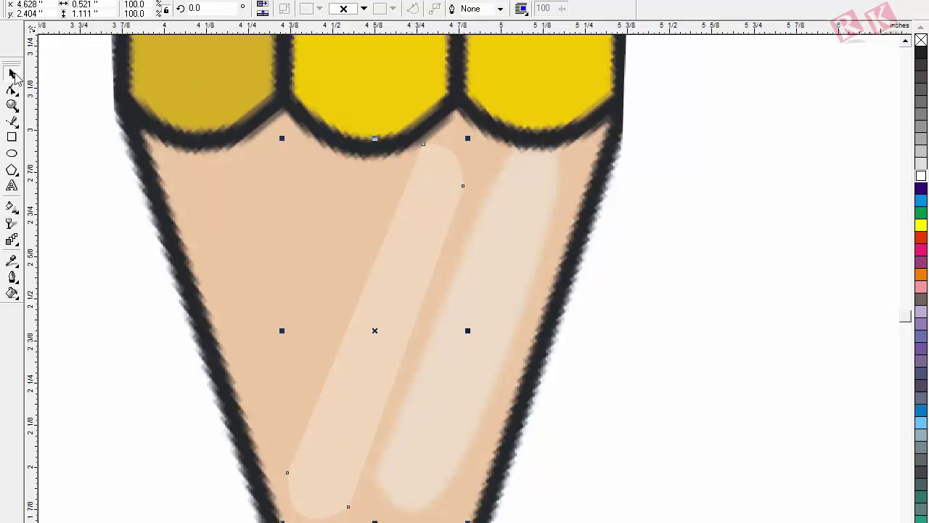
pyautogui.press('F3')
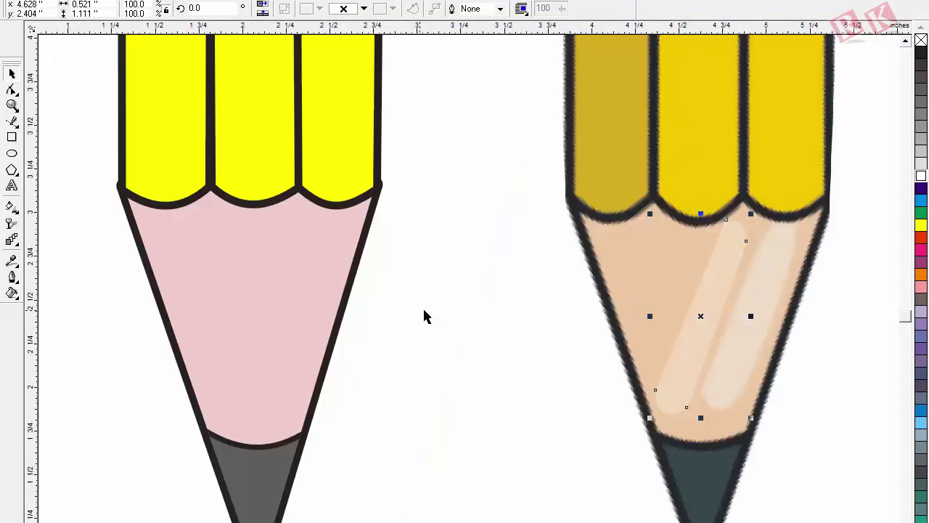
pyautogui.moveTo(740, 363)
pyautogui.mouseDown()
pyautogui.moveTo(591, 363)
pyautogui.moveTo(286, 336)
pyautogui.moveTo(288, 320)
pyautogui.mouseUp()
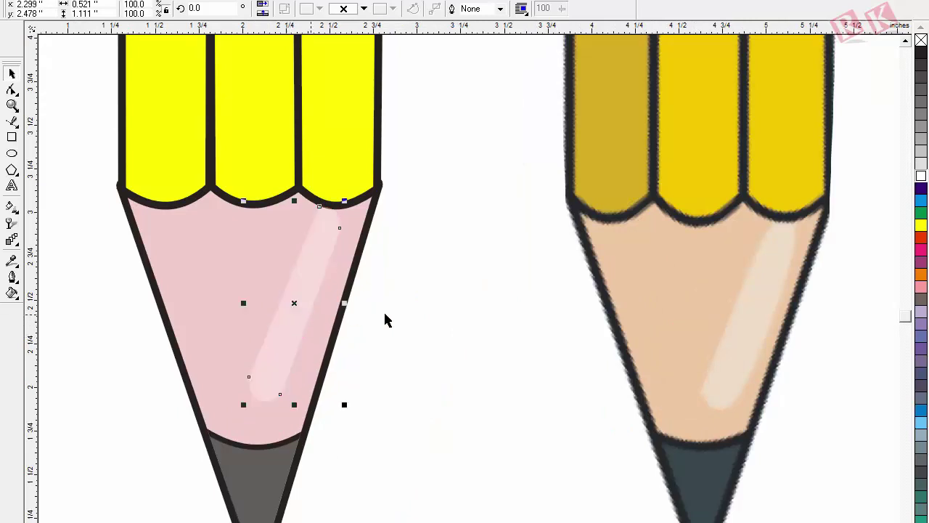
pyautogui.click(427, 335)
pyautogui.click(265, 361)
pyautogui.moveTo(280, 356); pyautogui.dragTo(297, 367)
pyautogui.click(348, 372)
# Step: Adjust the highlight's right-hand and lower left nodes so its shape fits the pink cone, then deselect it
pyautogui.press('F10')
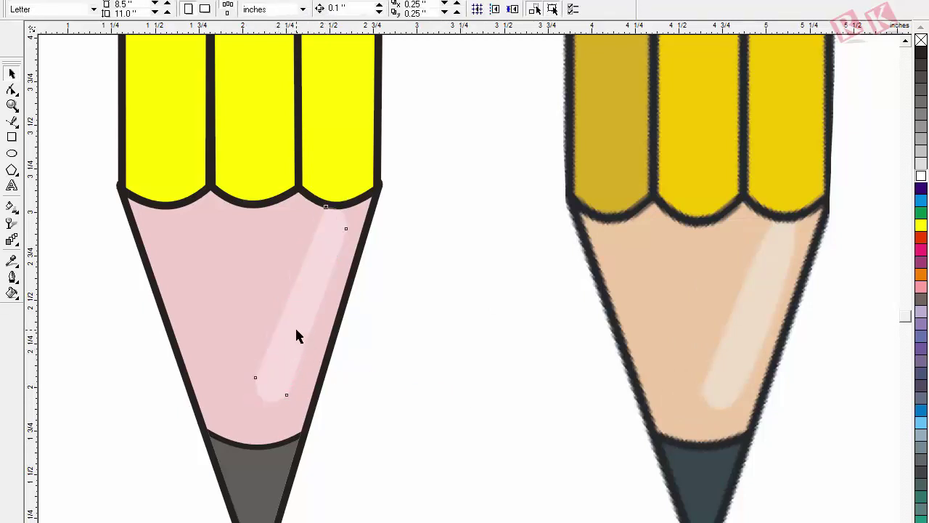
pyautogui.click(295, 328)
pyautogui.click(347, 230)
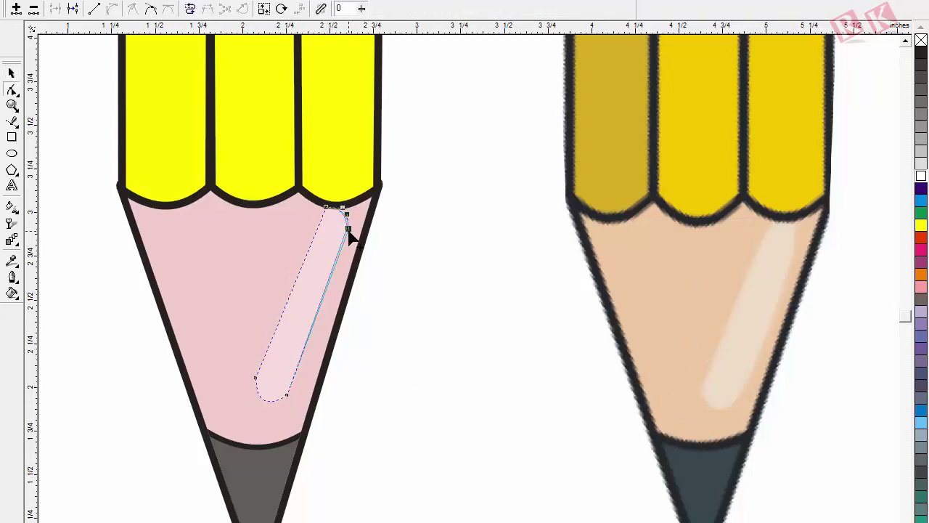
pyautogui.click(287, 396)
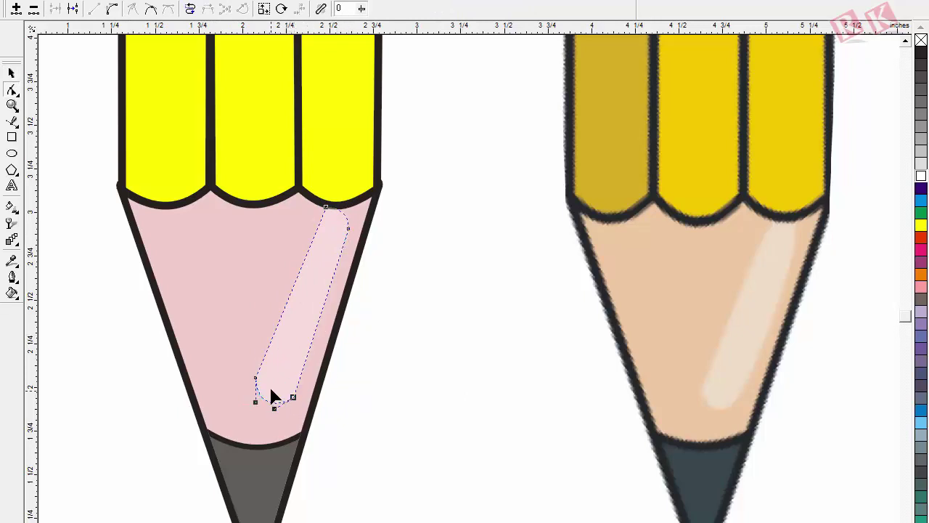
pyautogui.moveTo(255, 377); pyautogui.dragTo(257, 374)
pyautogui.click(433, 386)
pyautogui.click(11, 73)
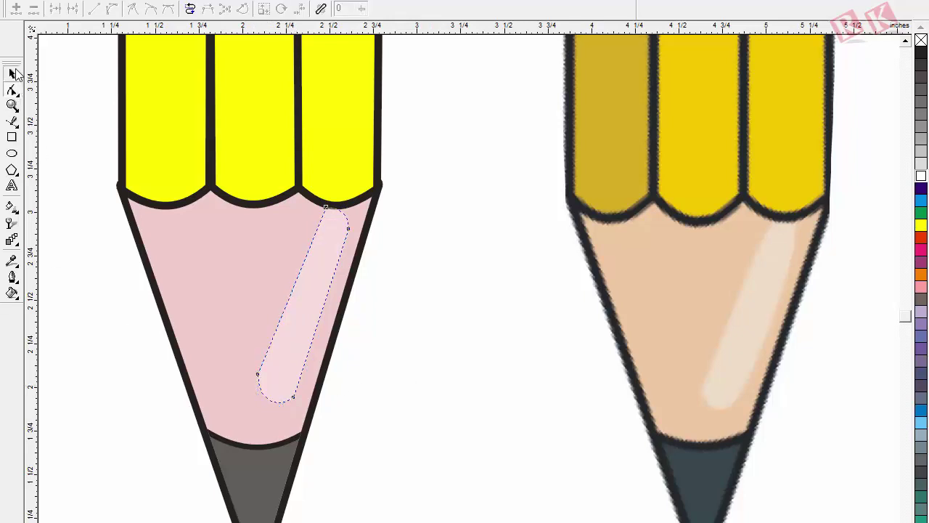
pyautogui.click(465, 268)
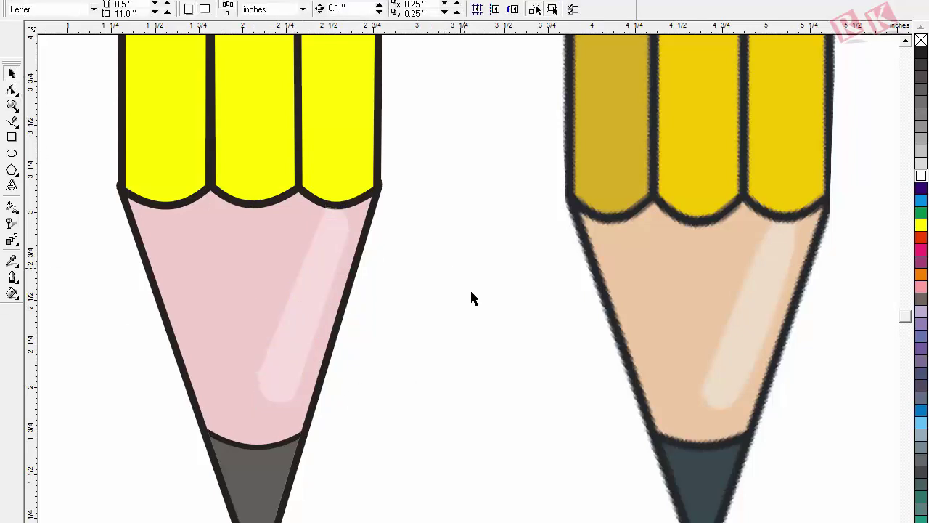
# Step: Set the uniform transparency of the white highlight on the pink cone to 65, then deselect it
pyautogui.click(304, 309)
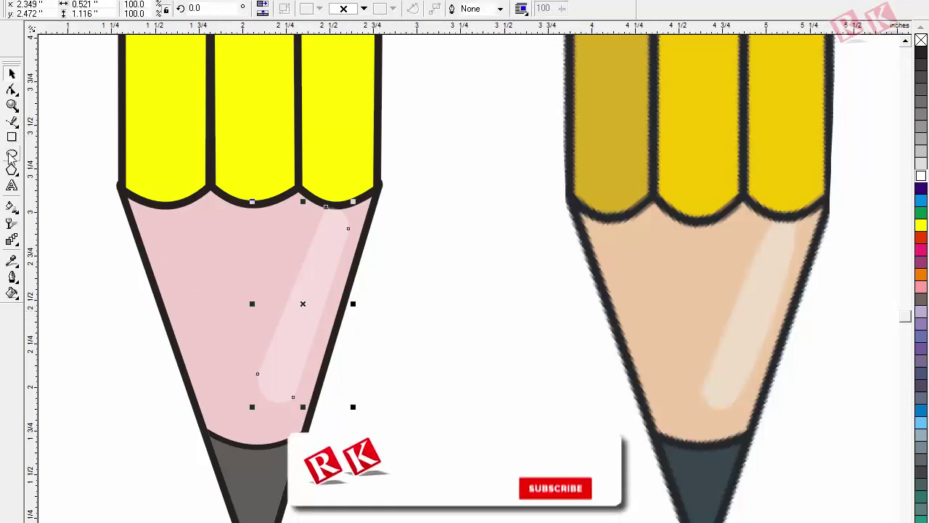
pyautogui.click(12, 224)
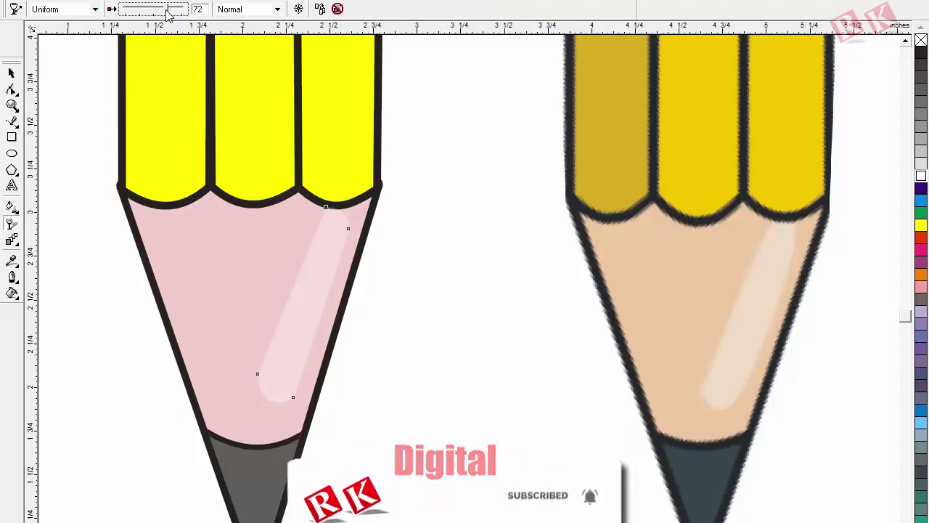
pyautogui.moveTo(166, 12); pyautogui.dragTo(159, 12)
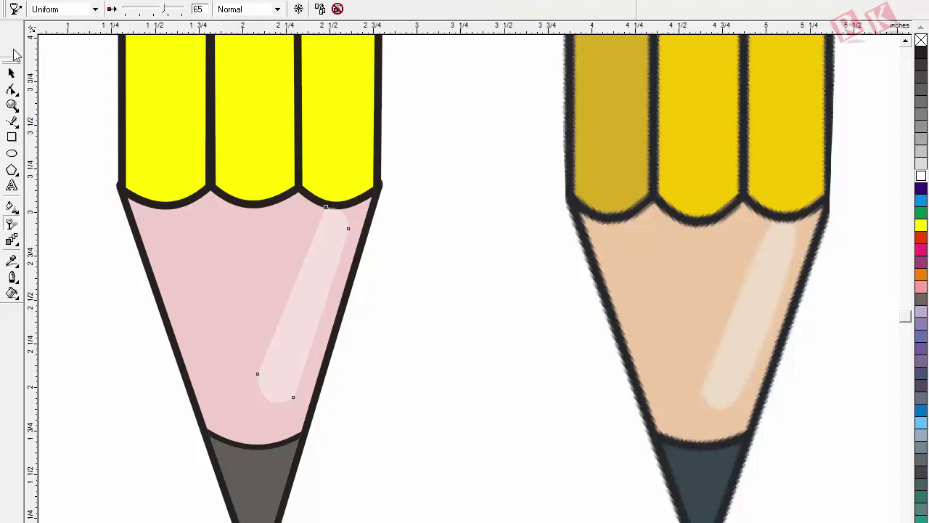
pyautogui.click(11, 72)
pyautogui.click(426, 253)
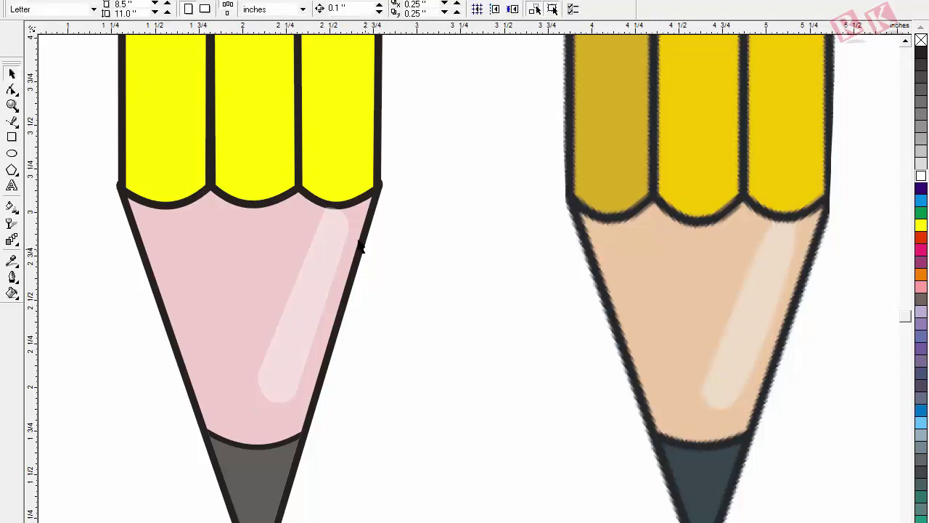
# Step: Examine where the highlight's upper end meets the dark outline of the yellow body
pyautogui.click(330, 207)
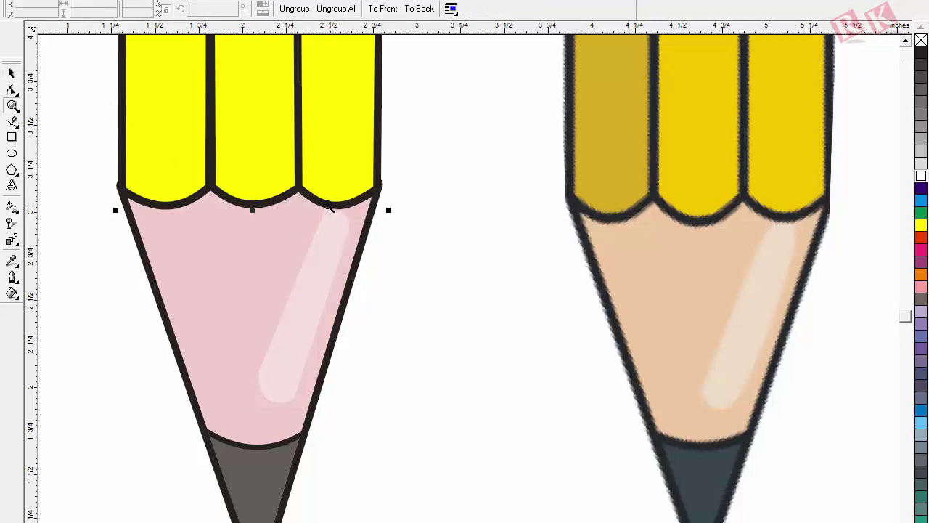
pyautogui.moveTo(304, 190); pyautogui.dragTo(373, 238)
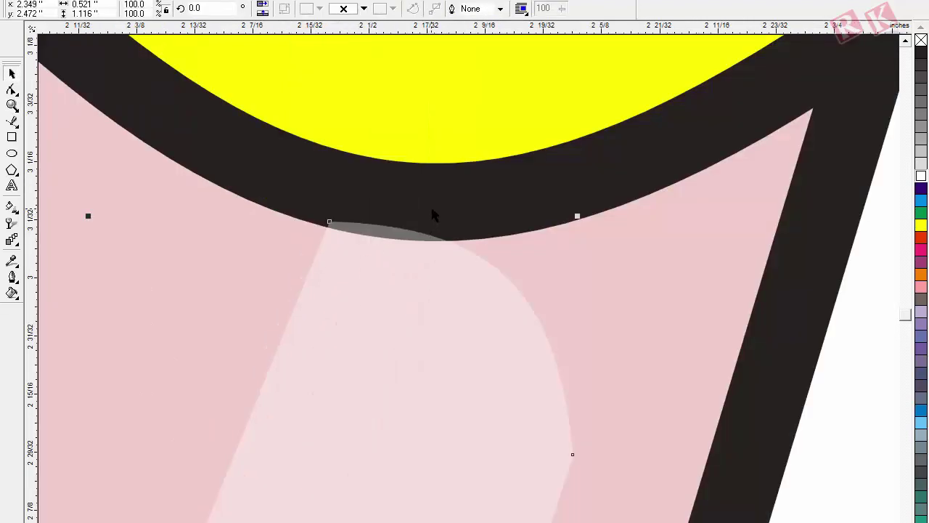
pyautogui.press('F3')
pyautogui.moveTo(283, 174)
pyautogui.mouseDown()
pyautogui.moveTo(377, 250)
pyautogui.moveTo(418, 213)
pyautogui.mouseUp()
pyautogui.hotkey('ctrl', 'z')
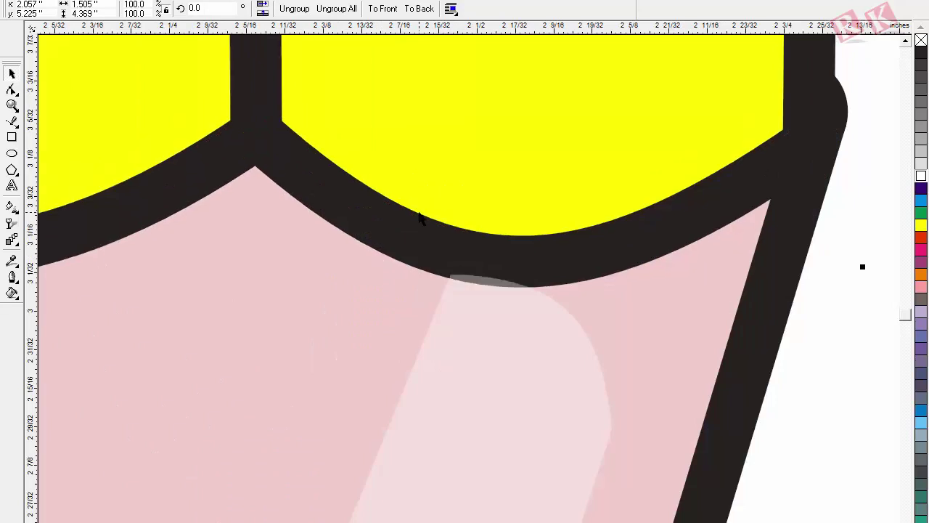
pyautogui.press('F3')
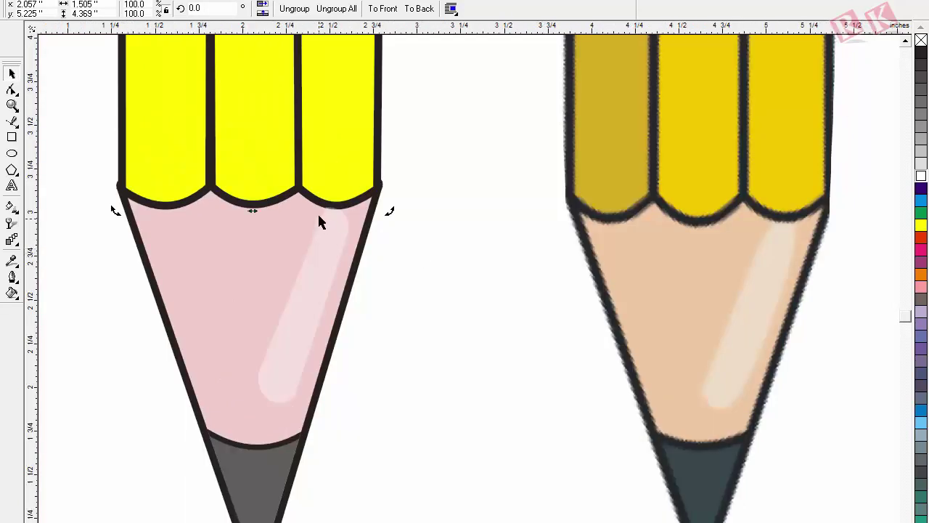
pyautogui.press('Escape')
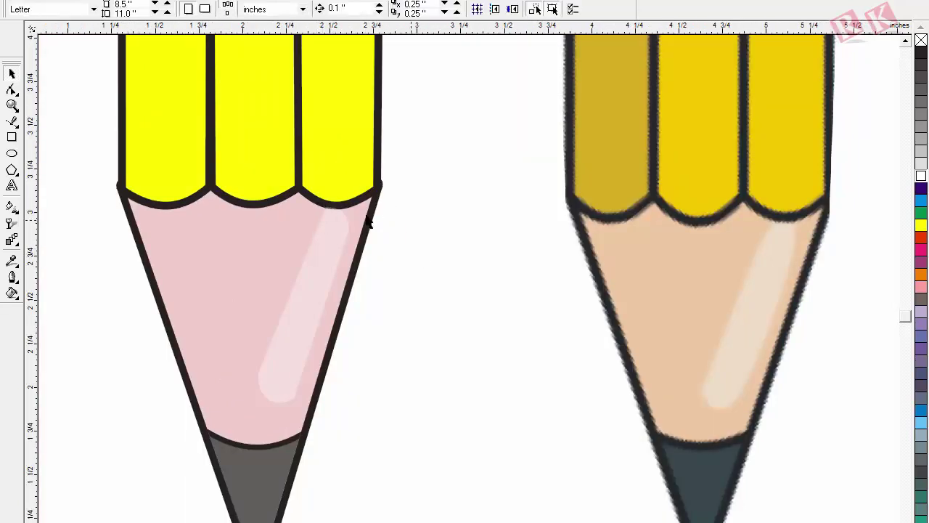
# Step: Bring the grouped yellow body to the front so its scalloped outline covers the highlight's upper end
pyautogui.click(315, 206)
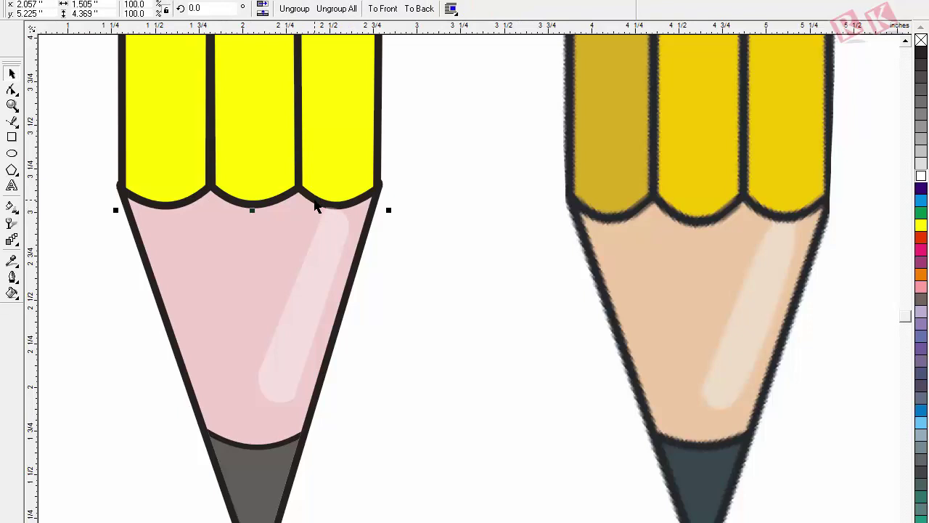
pyautogui.hotkey('shift', 'pageup')
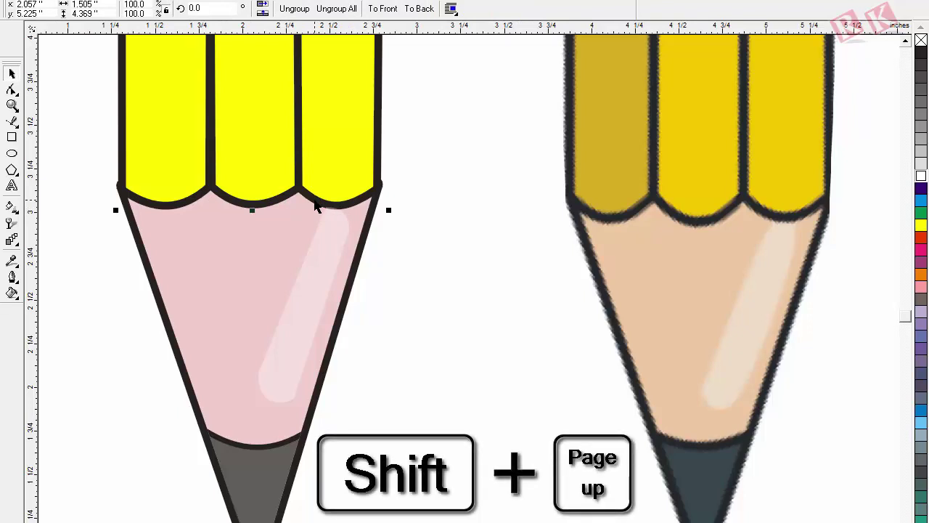
pyautogui.click(314, 199)
pyautogui.press('F2')
pyautogui.moveTo(309, 191); pyautogui.dragTo(365, 244)
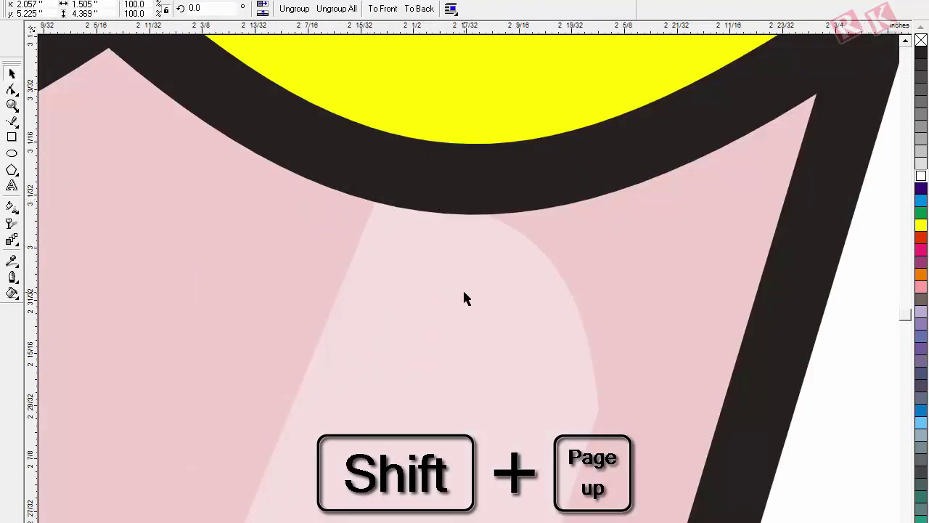
pyautogui.press('F3')
pyautogui.press('F3')
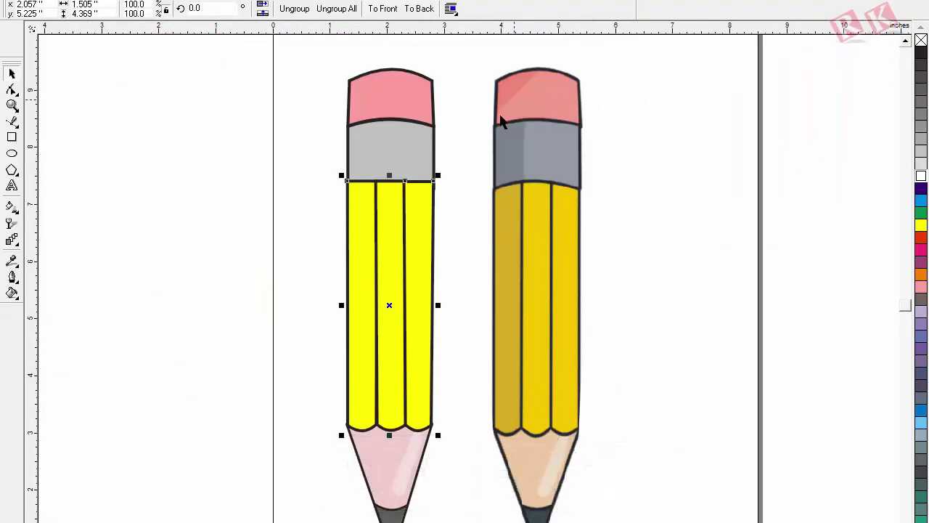
# Step: Bring the gray ferrule to the front so its curved lower outline overlaps the yellow body, then deselect it
pyautogui.press('z')
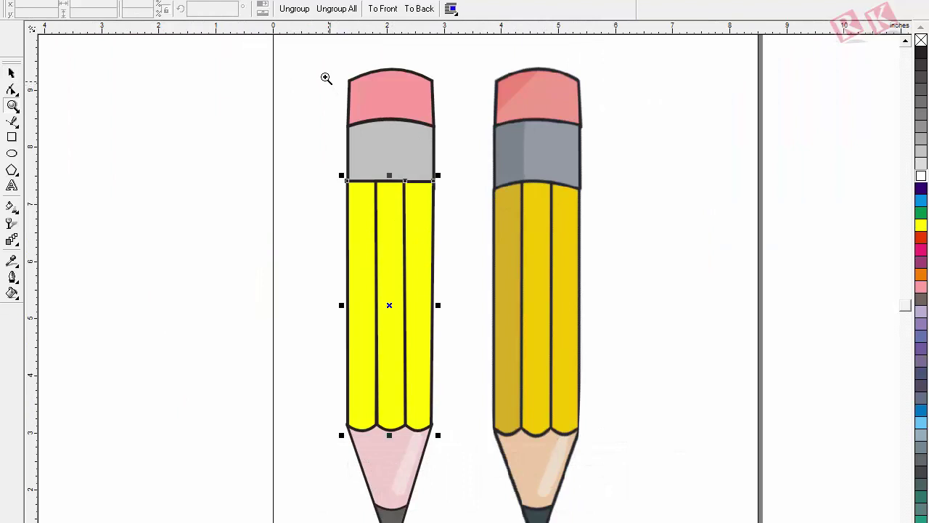
pyautogui.moveTo(314, 59); pyautogui.dragTo(616, 208)
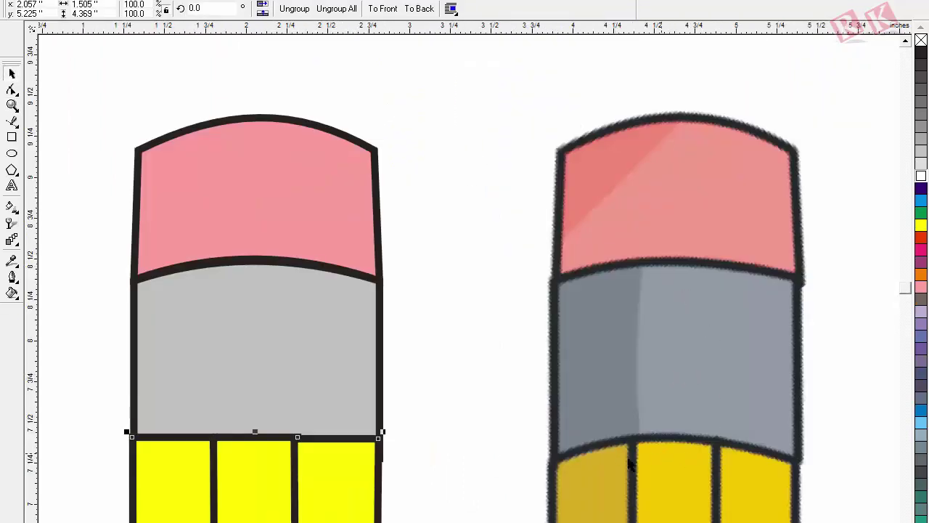
pyautogui.click(379, 297)
pyautogui.click(383, 313)
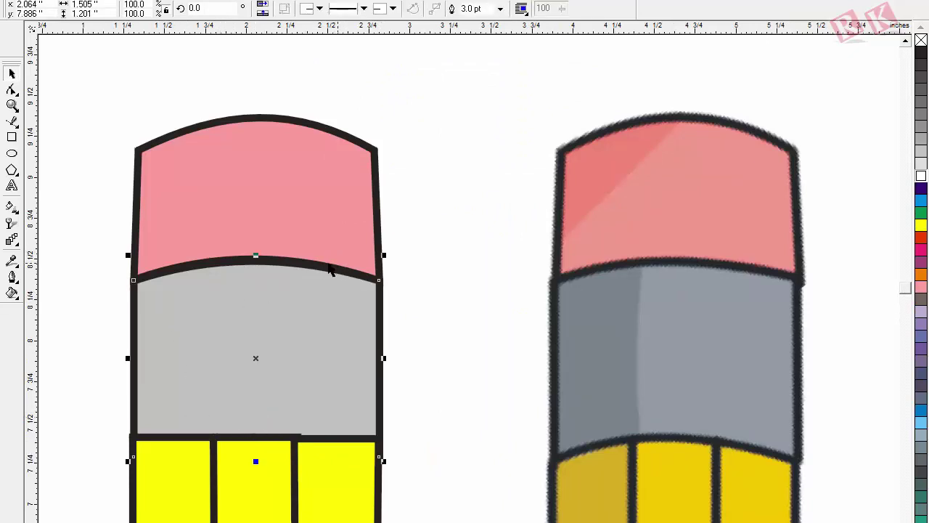
pyautogui.moveTo(318, 270); pyautogui.dragTo(450, 275)
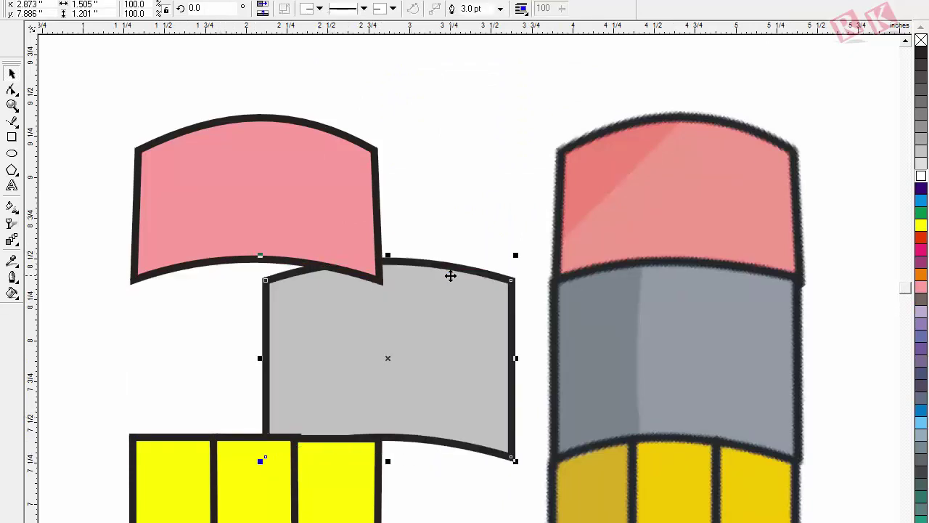
pyautogui.hotkey('ctrl', 'z')
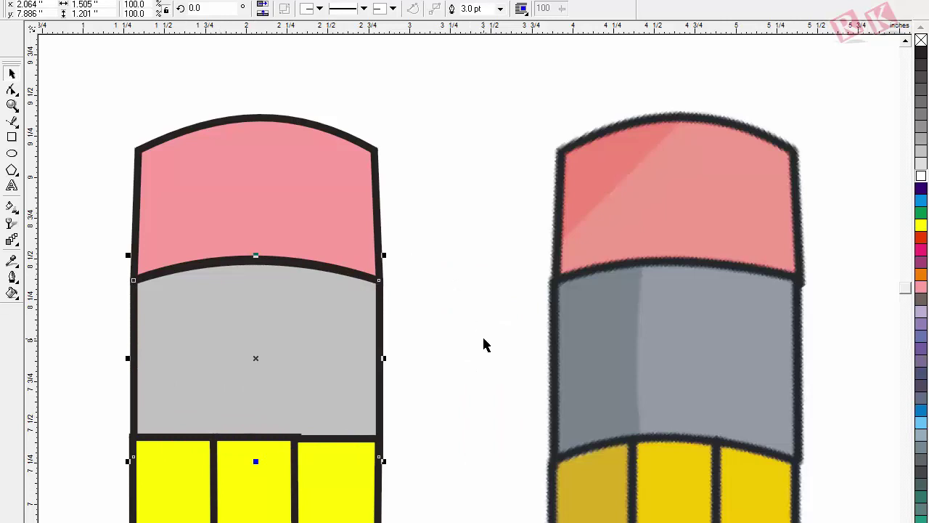
pyautogui.hotkey('shift', 'pageup')
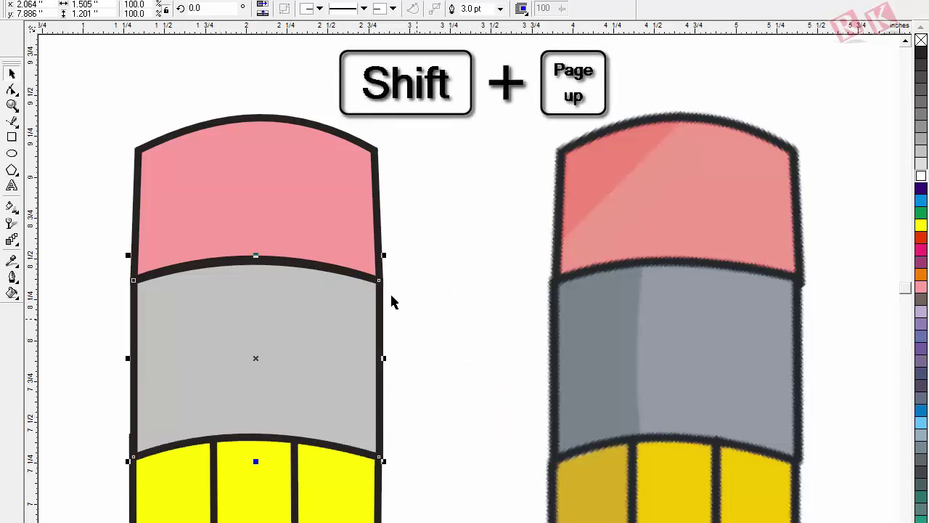
pyautogui.click(429, 383)
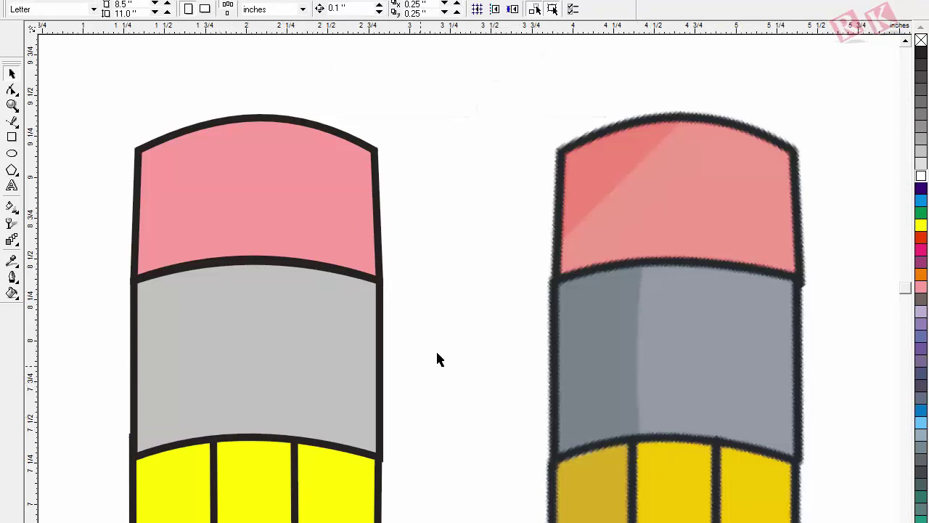
# Step: Draw a rectangle over the right part of the gray ferrule and enlarge it to about 1.04 by 1.09 inches
pyautogui.click(12, 136)
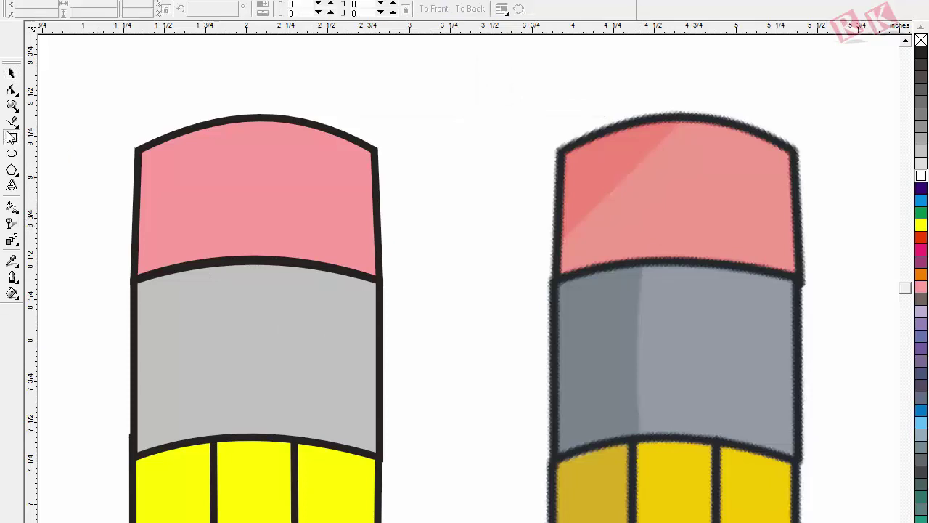
pyautogui.moveTo(381, 283); pyautogui.dragTo(232, 439)
pyautogui.press('space')
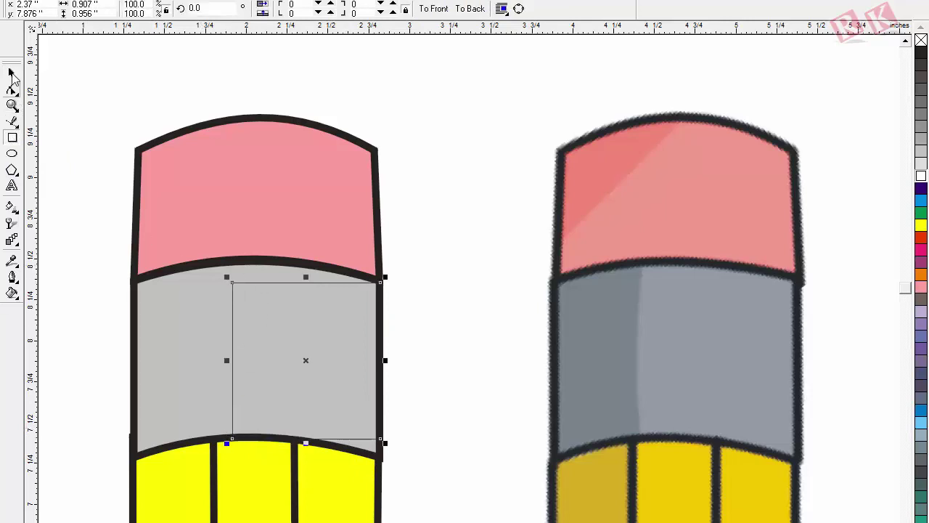
pyautogui.moveTo(225, 277); pyautogui.dragTo(199, 250)
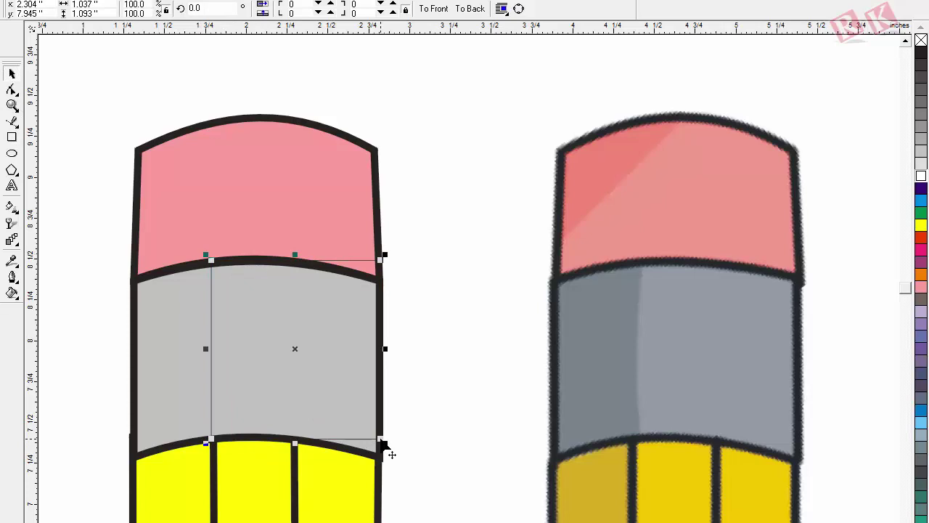
# Step: Convert the rectangle to curves and move its two right corner nodes down onto the ferrule's right corners
pyautogui.hotkey('ctrl', 'q')
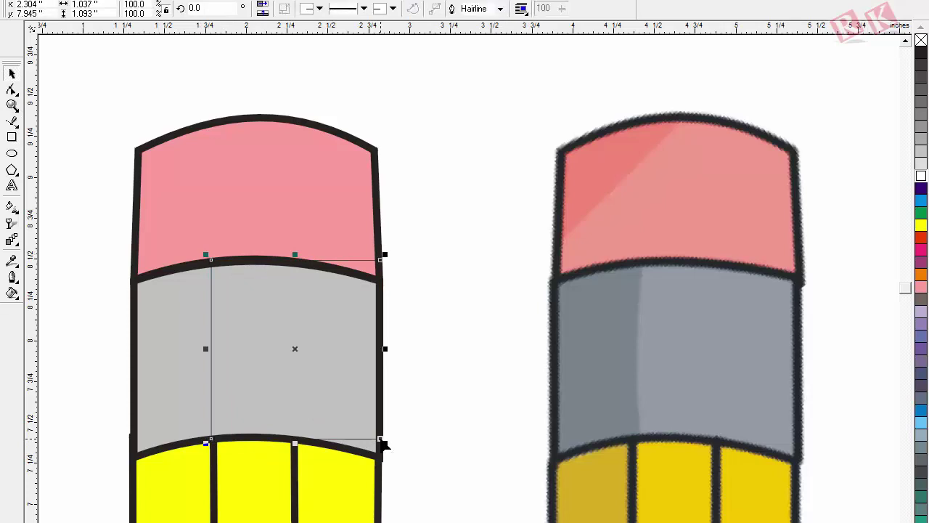
pyautogui.moveTo(382, 439); pyautogui.dragTo(382, 459)
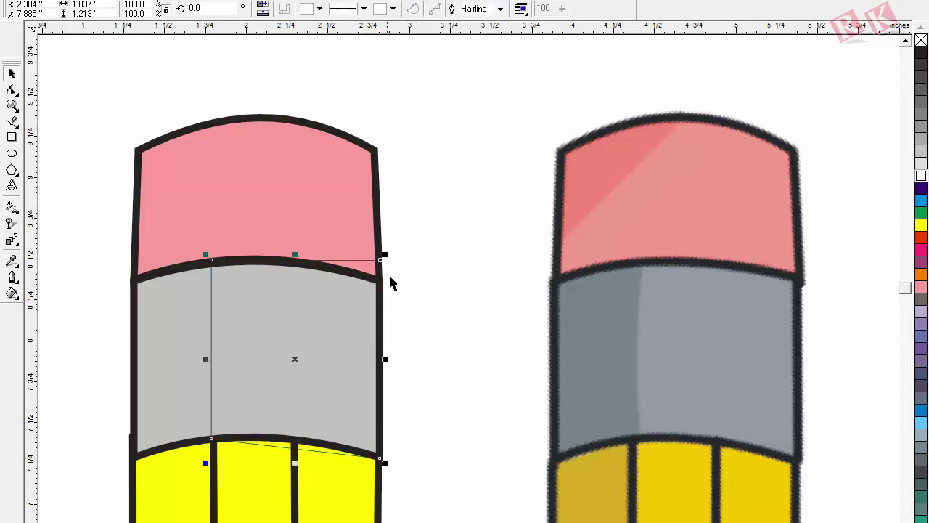
pyautogui.moveTo(380, 260); pyautogui.dragTo(378, 280)
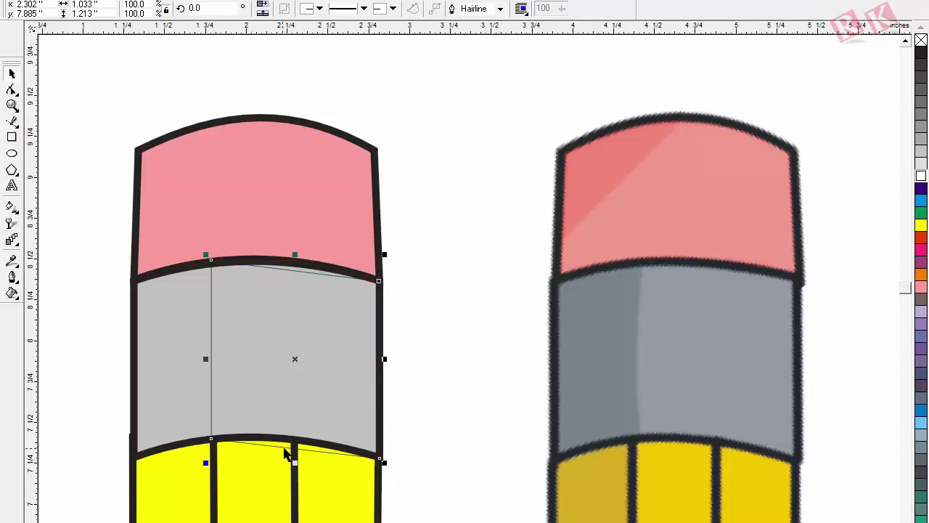
# Step: Give the ferrule overlay shape a magenta outline and bend its upper and lower edges to follow the ferrule's curved outlines
pyautogui.press('z')
pyautogui.moveTo(151, 241); pyautogui.dragTo(440, 498)
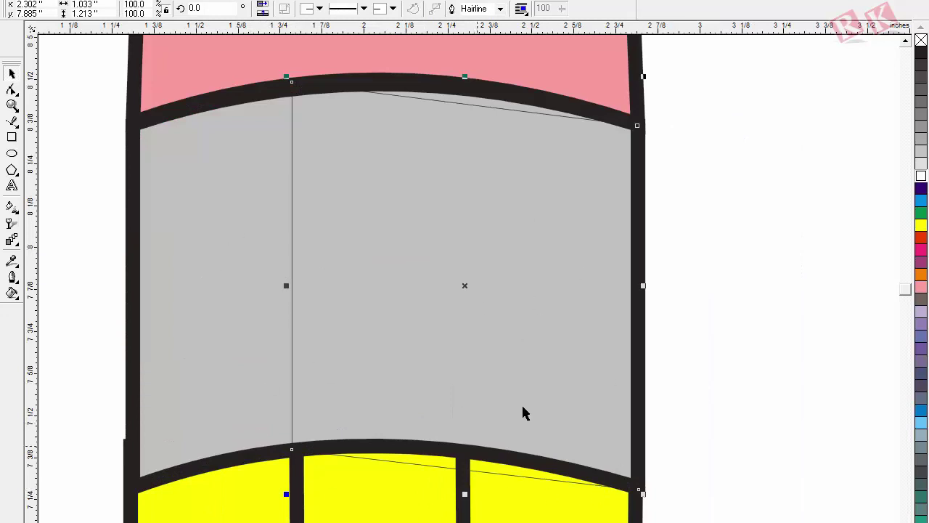
pyautogui.rightClick(920, 250)
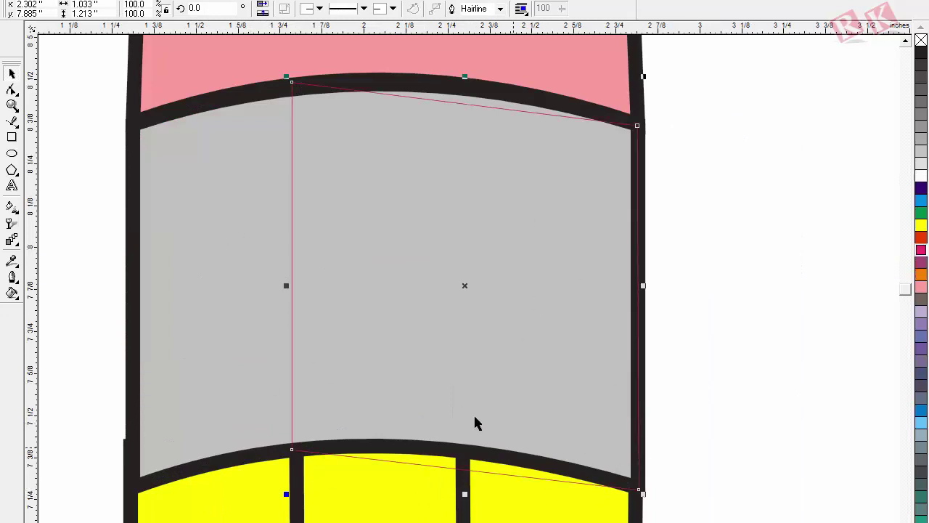
pyautogui.click(12, 89)
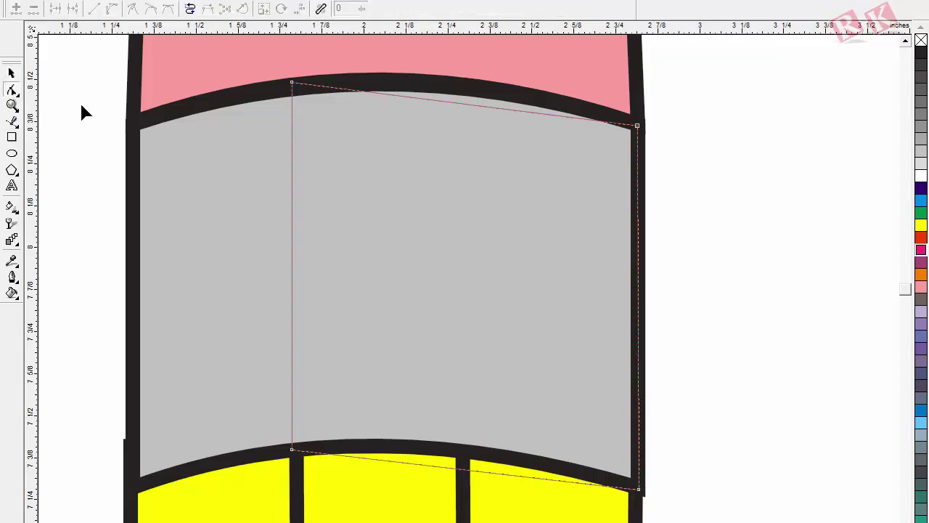
pyautogui.click(472, 478)
pyautogui.moveTo(469, 473); pyautogui.dragTo(469, 455)
pyautogui.click(469, 105)
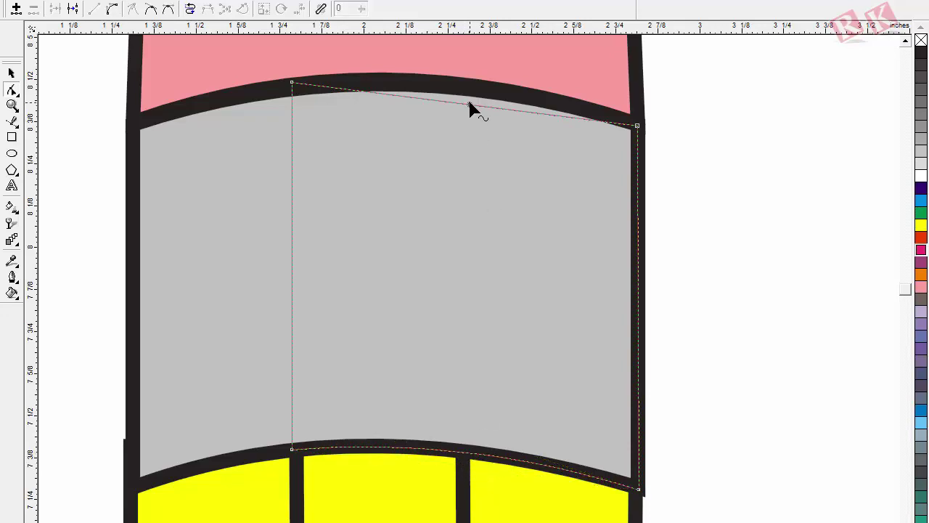
pyautogui.click(114, 10)
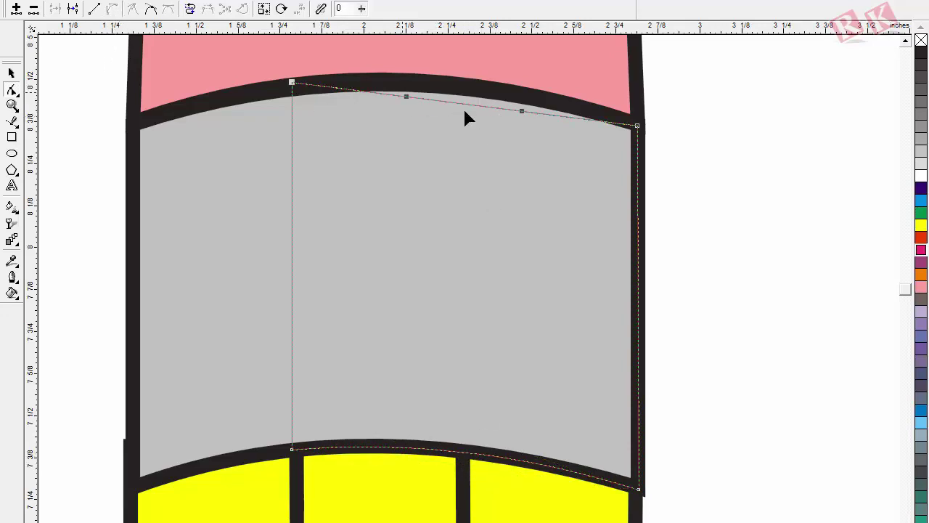
pyautogui.moveTo(475, 107); pyautogui.dragTo(481, 94)
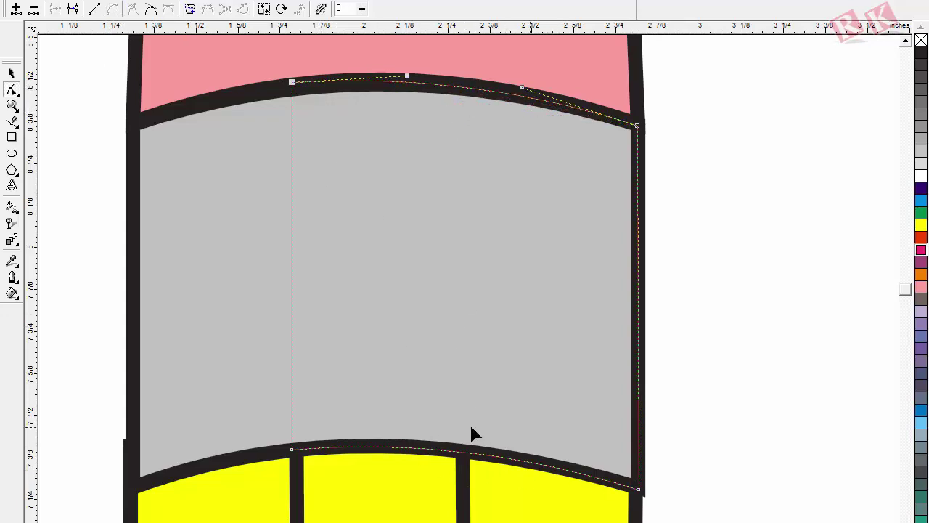
pyautogui.press('space')
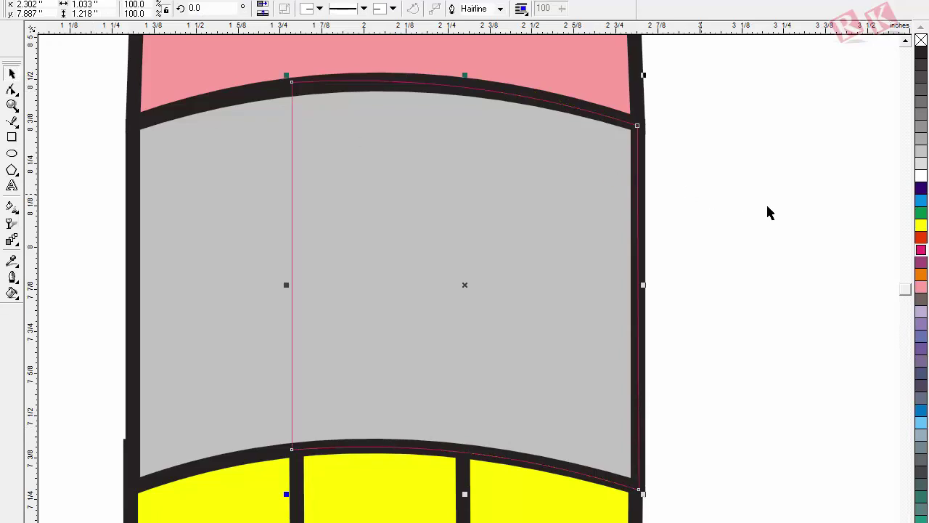
# Step: Fill the ferrule overlay shape with white and remove its outline
pyautogui.click(919, 179)
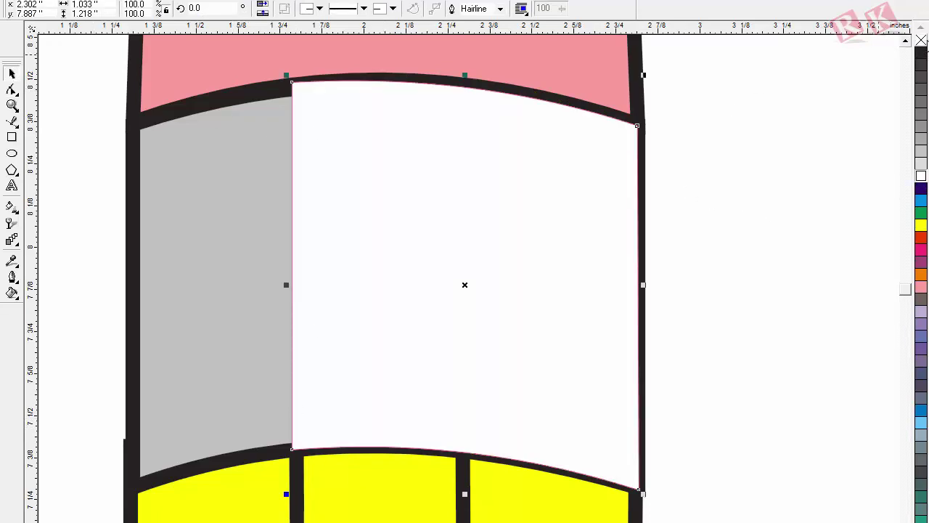
pyautogui.rightClick(920, 42)
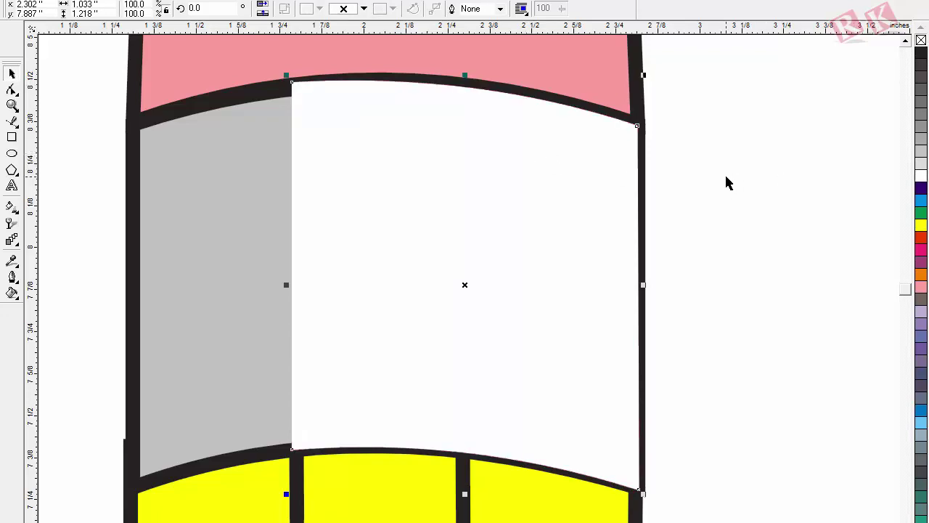
# Step: Apply a uniform transparency of 80 to the white overlay shape on the ferrule
pyautogui.press('F3')
pyautogui.press('F2')
pyautogui.moveTo(147, 218); pyautogui.dragTo(471, 471)
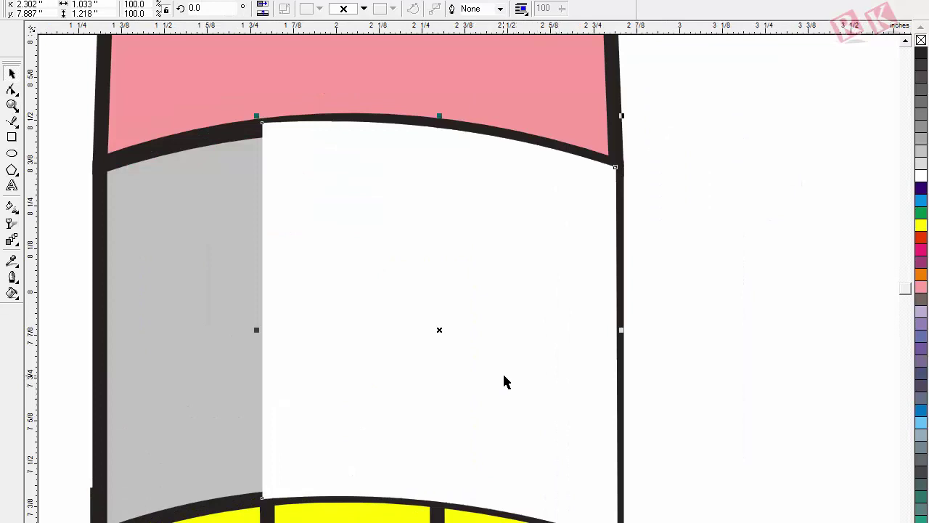
pyautogui.click(11, 223)
pyautogui.click(94, 8)
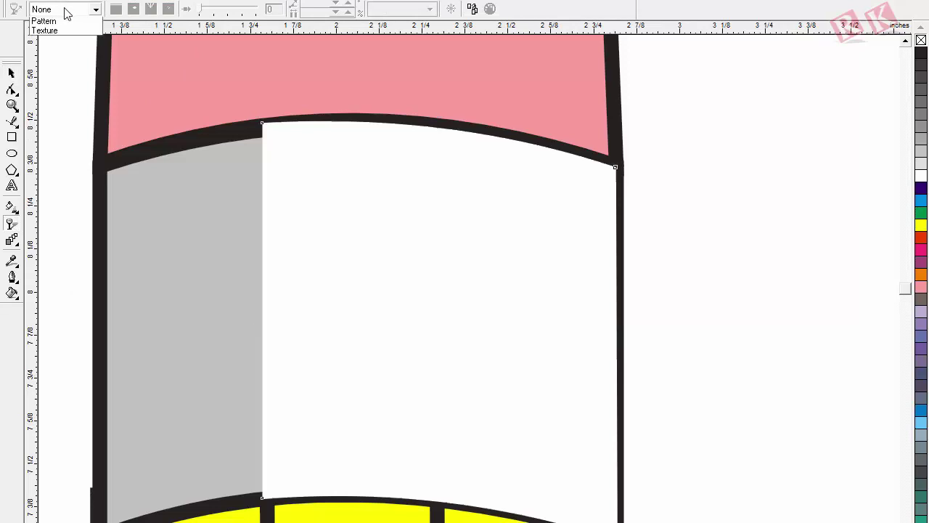
pyautogui.click(43, 30)
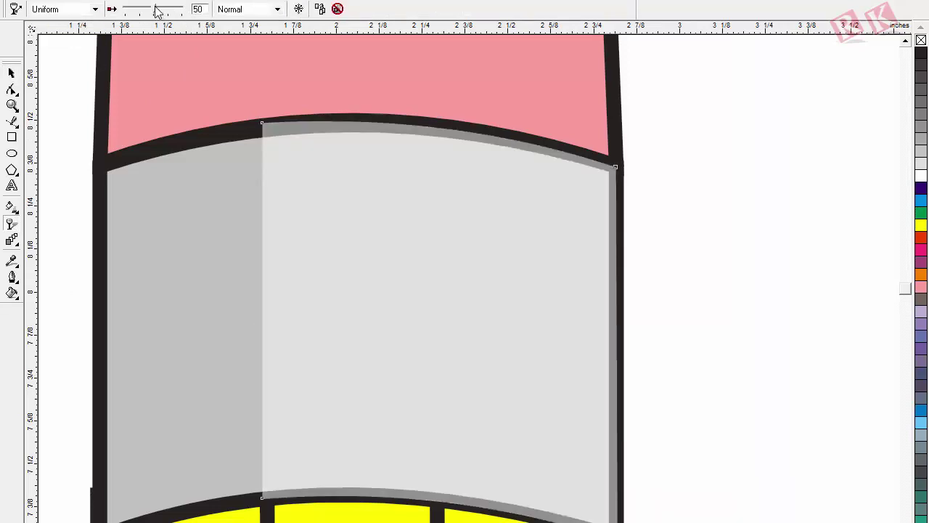
pyautogui.moveTo(158, 12); pyautogui.dragTo(175, 11)
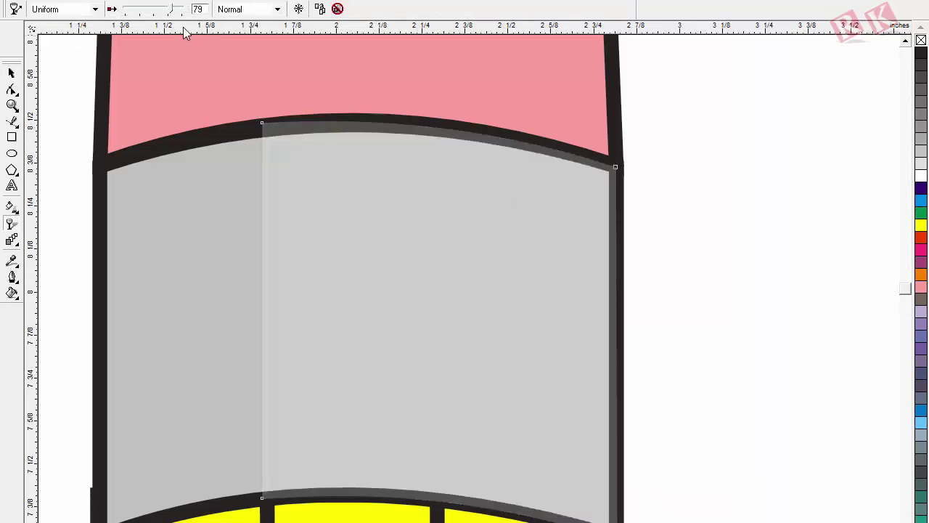
pyautogui.scroll(-1, 523, 298)
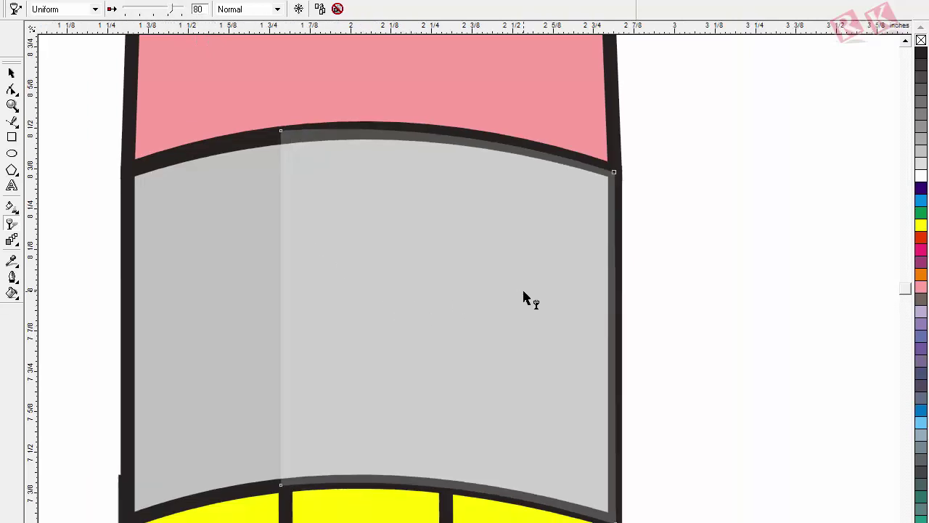
pyautogui.scroll(-2, 521, 331)
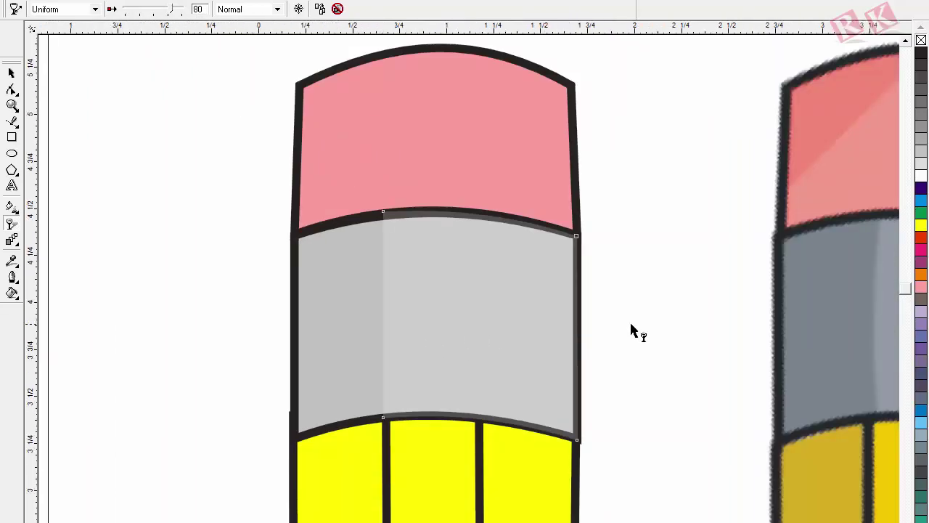
# Step: Recolor the ferrule's base shape from light gray to a dark slate gray resembling the reference pencil
pyautogui.press('F3')
pyautogui.moveTo(347, 177)
pyautogui.mouseDown()
pyautogui.moveTo(777, 435)
pyautogui.moveTo(850, 415)
pyautogui.mouseUp()
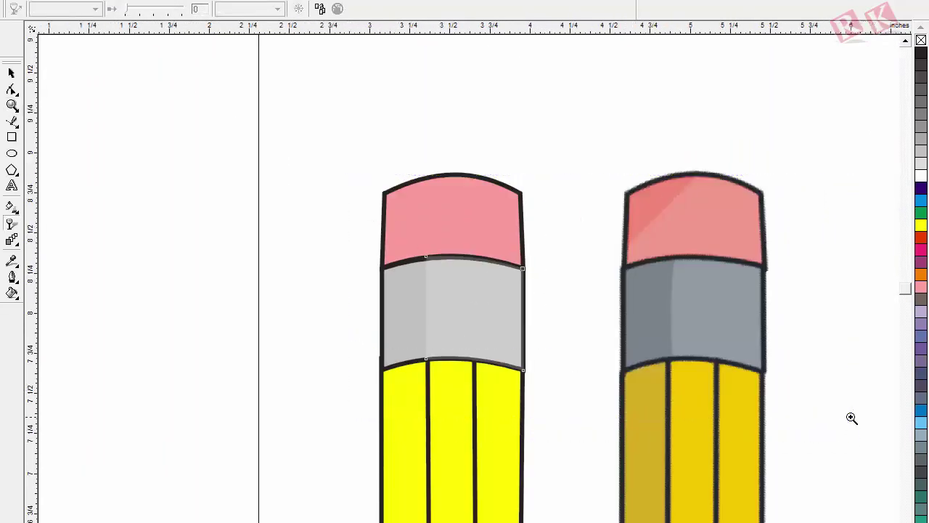
pyautogui.click(12, 73)
pyautogui.click(136, 329)
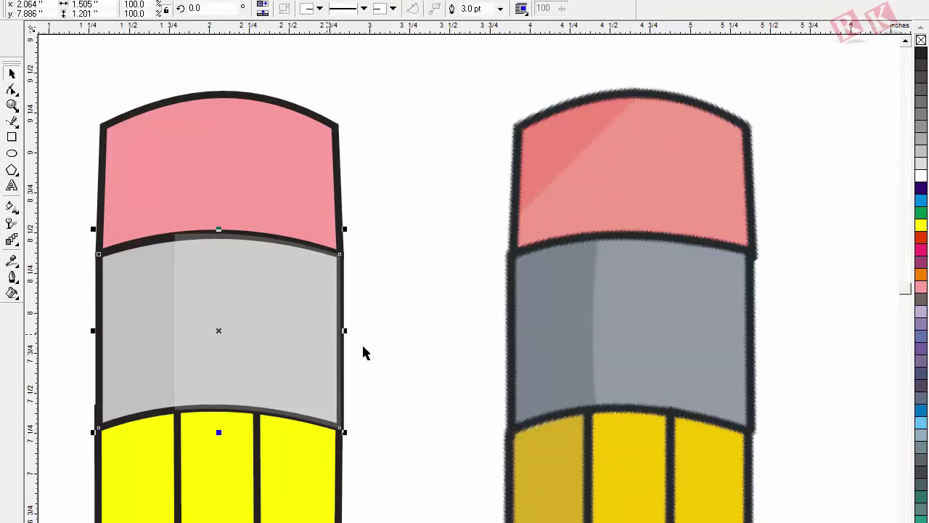
pyautogui.click(920, 336)
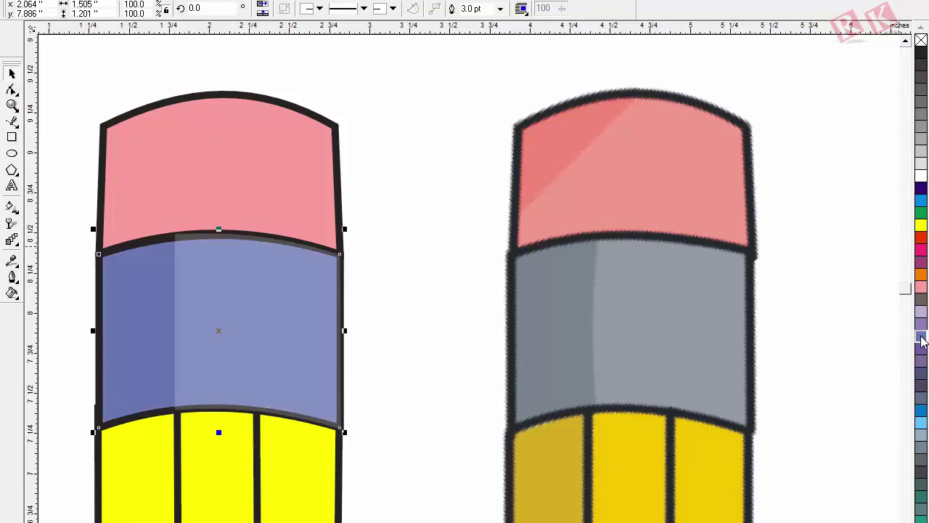
pyautogui.click(920, 373)
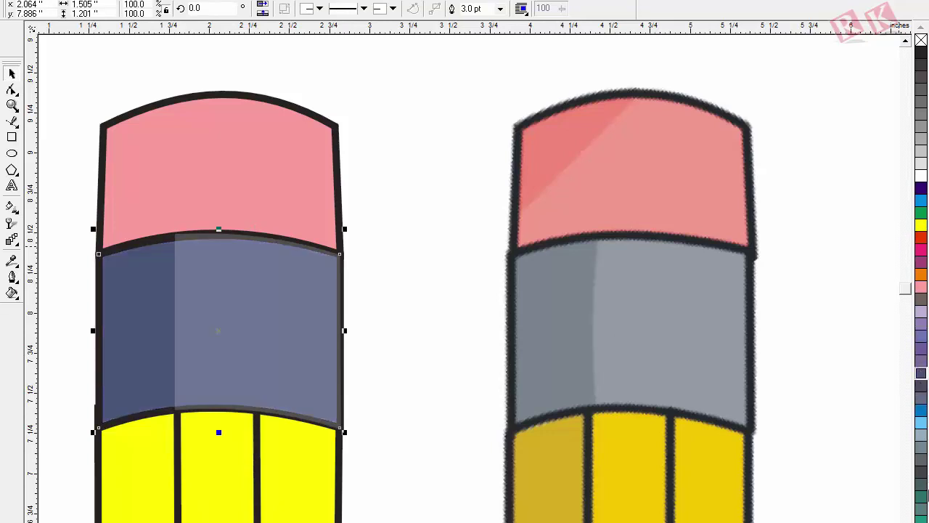
pyautogui.click(920, 472)
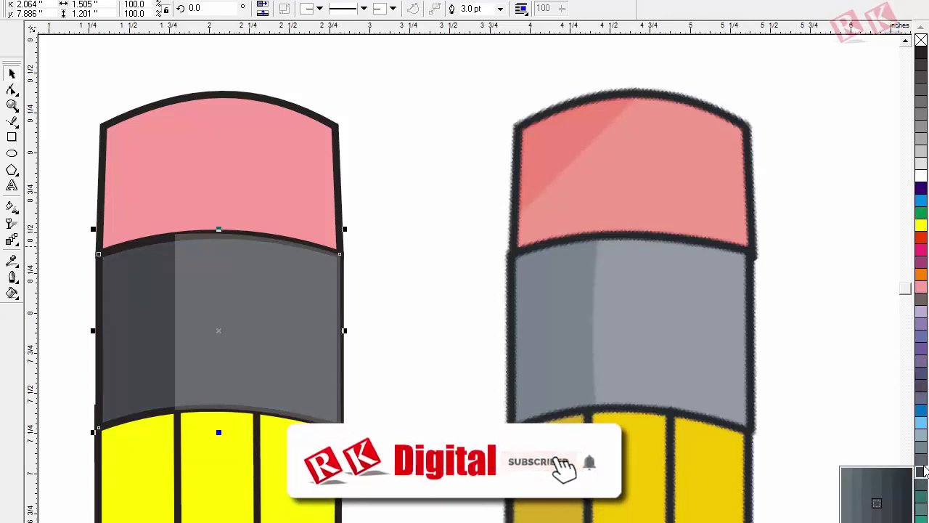
pyautogui.click(920, 463)
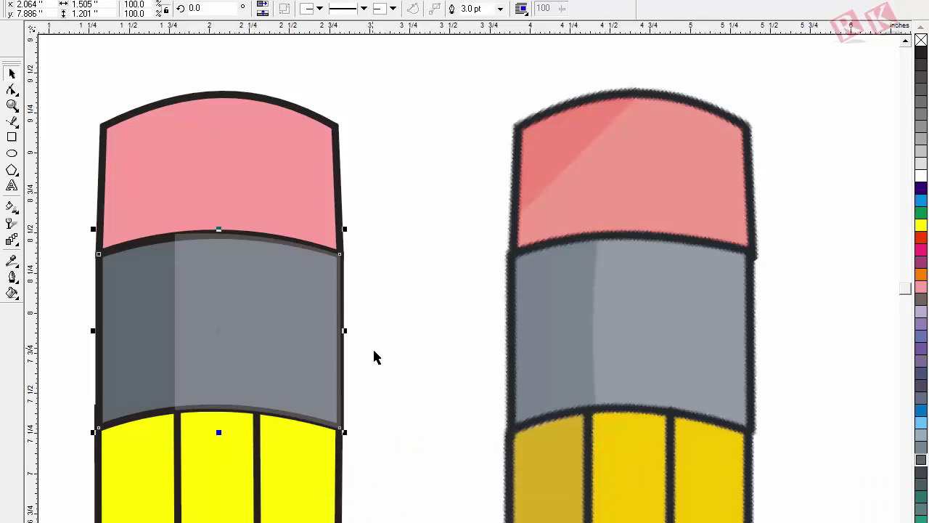
# Step: Move the four corner nodes of the transparent ferrule overlay inward onto the inner edge of the black outline
pyautogui.press('z')
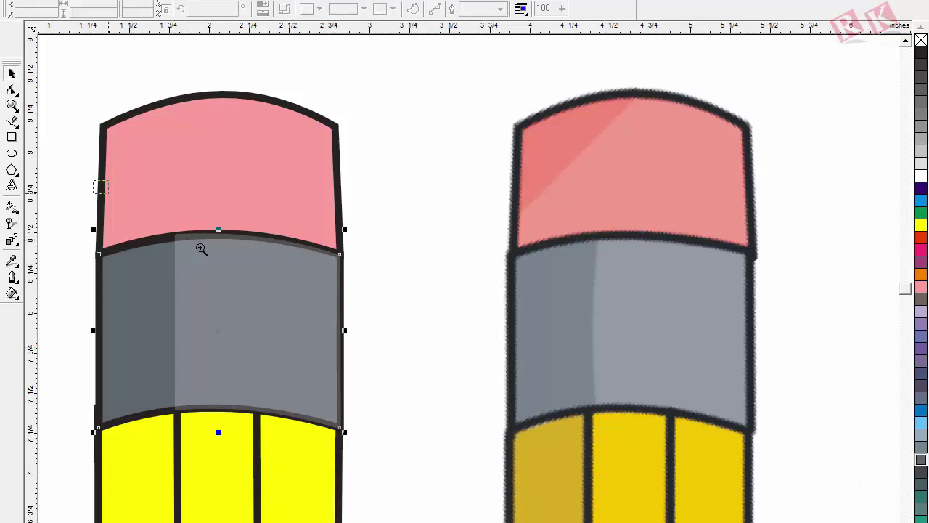
pyautogui.moveTo(95, 181); pyautogui.dragTo(460, 470)
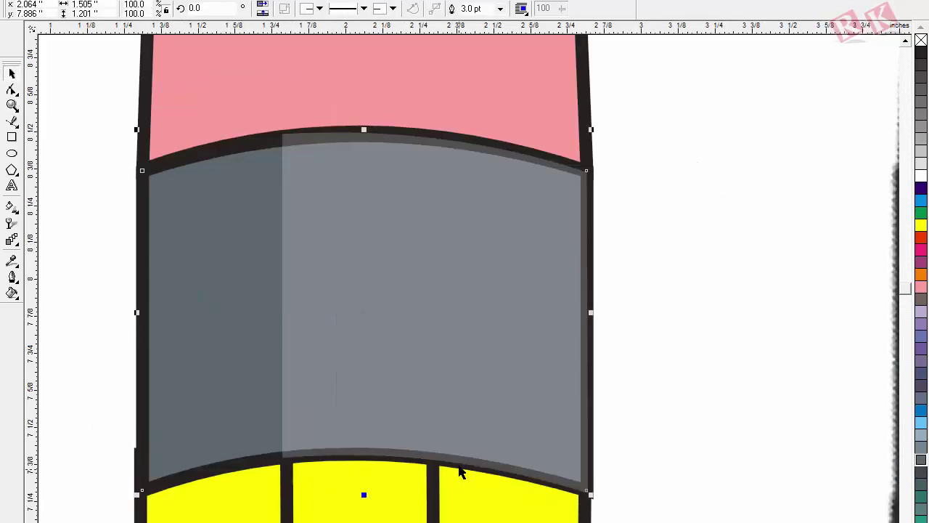
pyautogui.press('F10')
pyautogui.click(282, 134)
pyautogui.moveTo(282, 135); pyautogui.dragTo(282, 144)
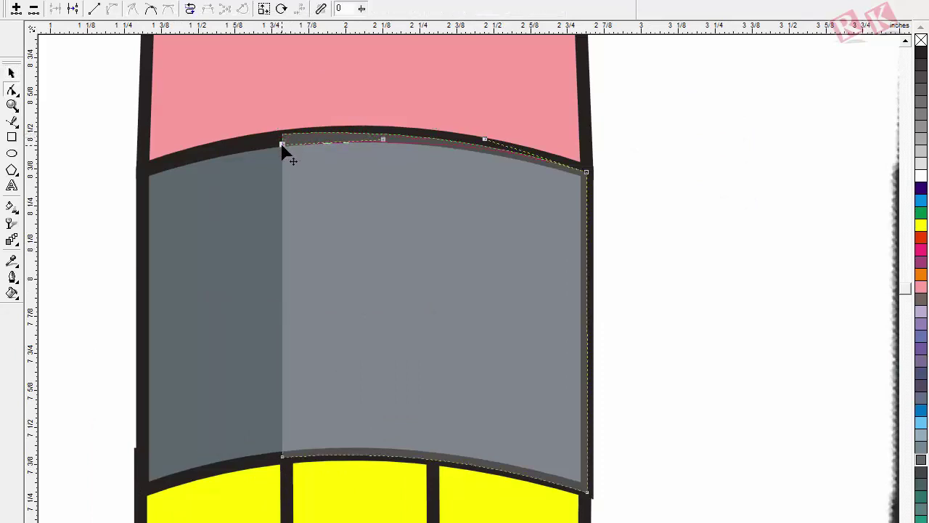
pyautogui.moveTo(593, 182); pyautogui.dragTo(580, 177)
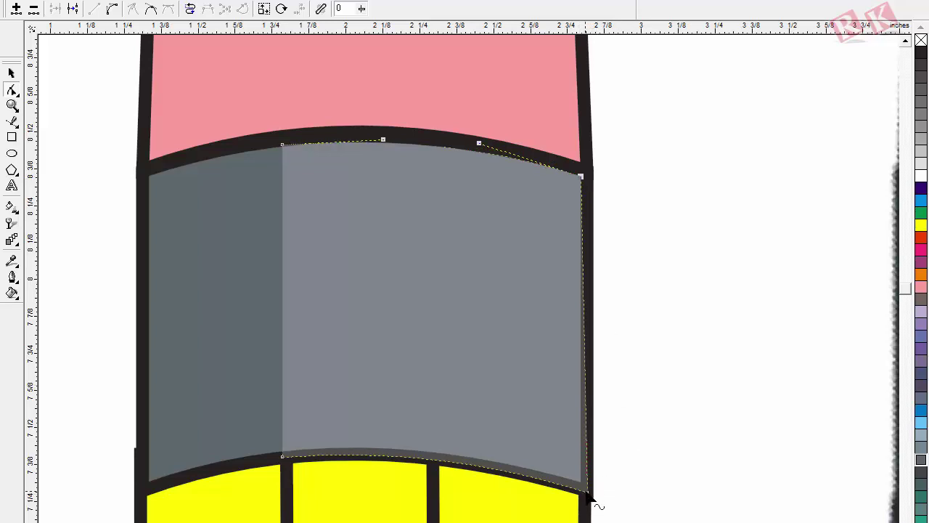
pyautogui.moveTo(587, 492); pyautogui.dragTo(580, 482)
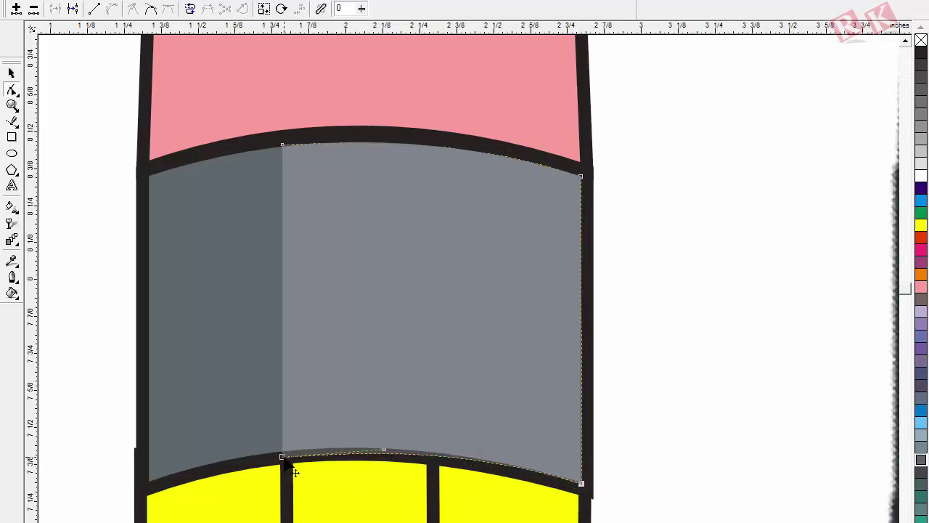
pyautogui.moveTo(284, 458); pyautogui.dragTo(283, 450)
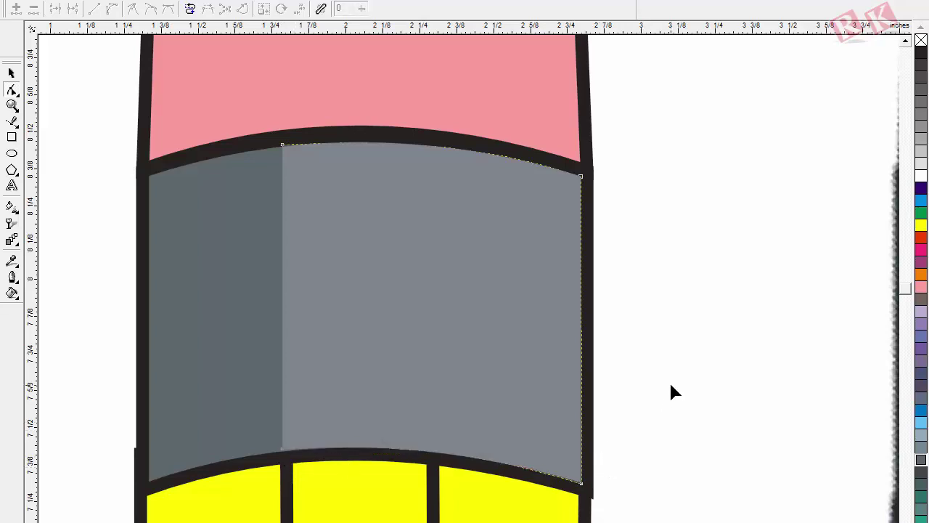
pyautogui.press('space')
pyautogui.click(651, 210)
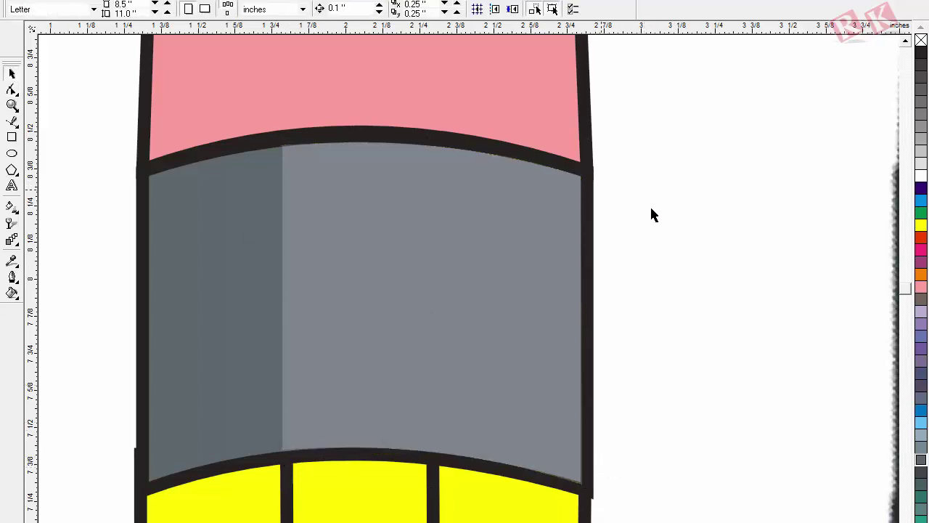
# Step: Fine-tune the ferrule overlay's upper-left corner node and upper edge to follow the curved black outline
pyautogui.moveTo(228, 113); pyautogui.dragTo(340, 192)
pyautogui.click(528, 269)
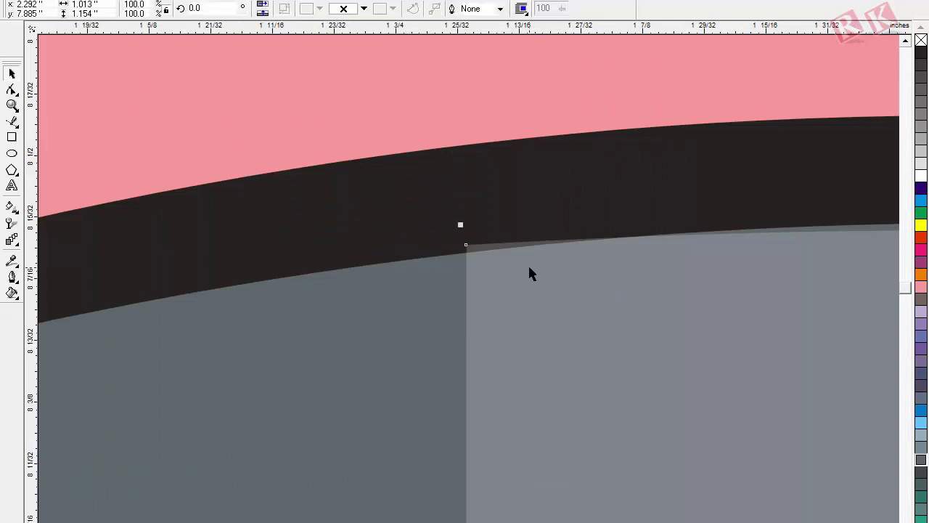
pyautogui.press('F10')
pyautogui.moveTo(467, 249); pyautogui.dragTo(469, 249)
pyautogui.press('F3')
pyautogui.press('F2')
pyautogui.moveTo(327, 127); pyautogui.dragTo(566, 186)
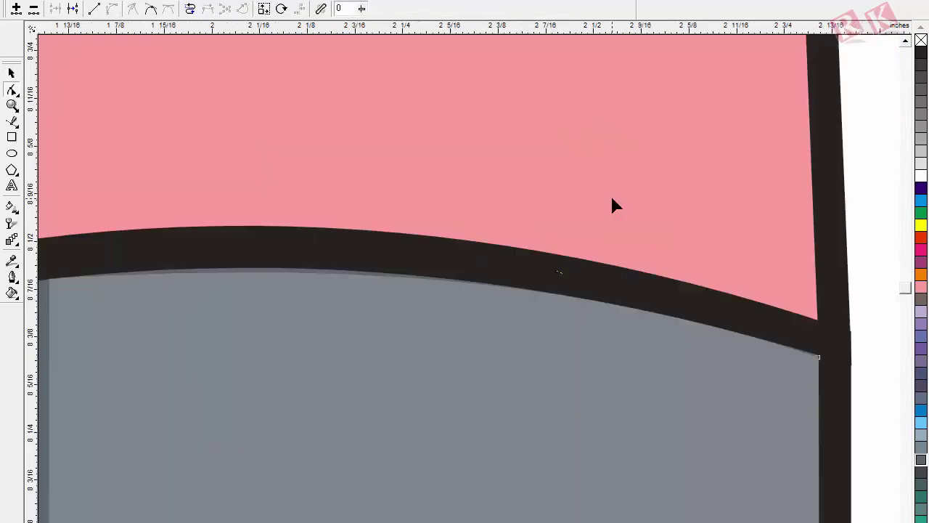
pyautogui.press('Escape')
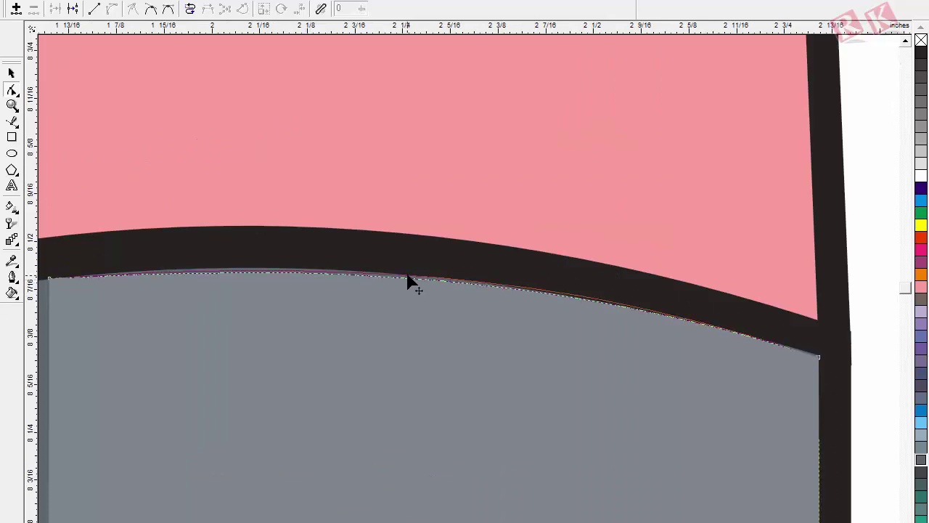
pyautogui.click(409, 276)
pyautogui.press('F3')
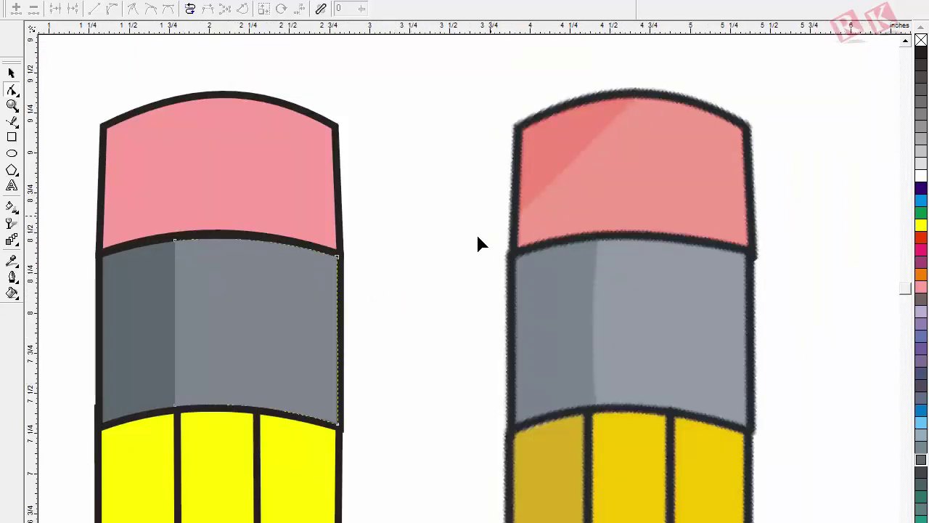
pyautogui.click(11, 72)
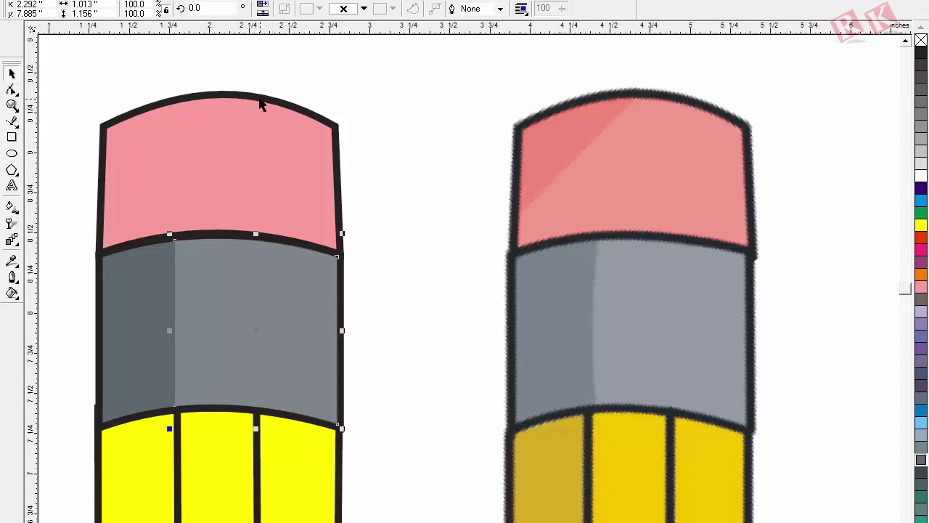
pyautogui.click(261, 105)
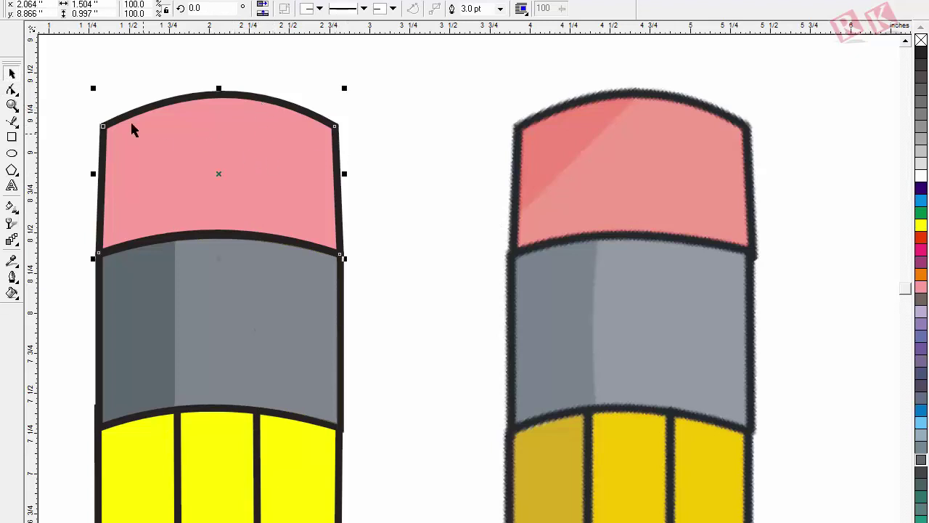
pyautogui.moveTo(212, 106); pyautogui.dragTo(480, 123)
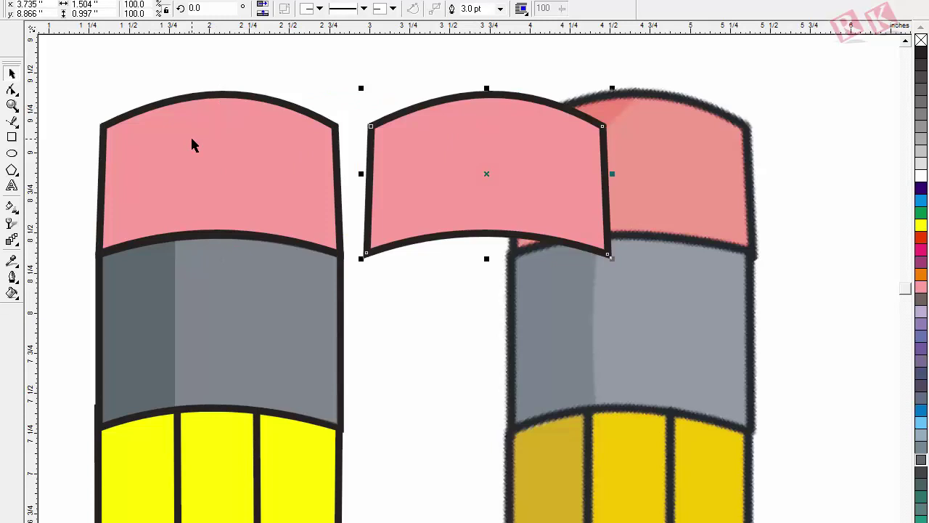
pyautogui.press('Delete')
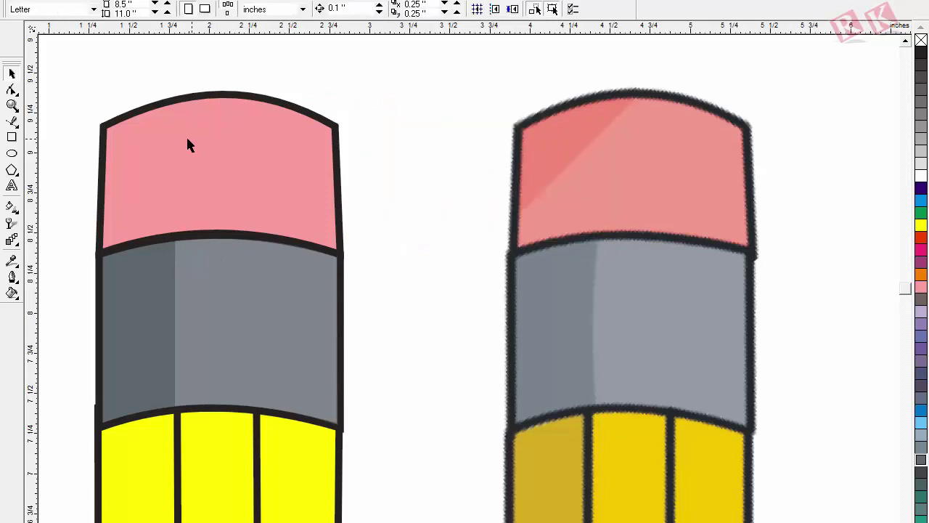
# Step: Place a copy of the pink eraser shape beside the original and convert the copy's curved upper edge to a straight line
pyautogui.click(146, 117)
pyautogui.moveTo(141, 119); pyautogui.dragTo(423, 133)
pyautogui.moveTo(511, 151)
pyautogui.mouseDown()
pyautogui.moveTo(559, 220)
pyautogui.moveTo(560, 238)
pyautogui.mouseUp()
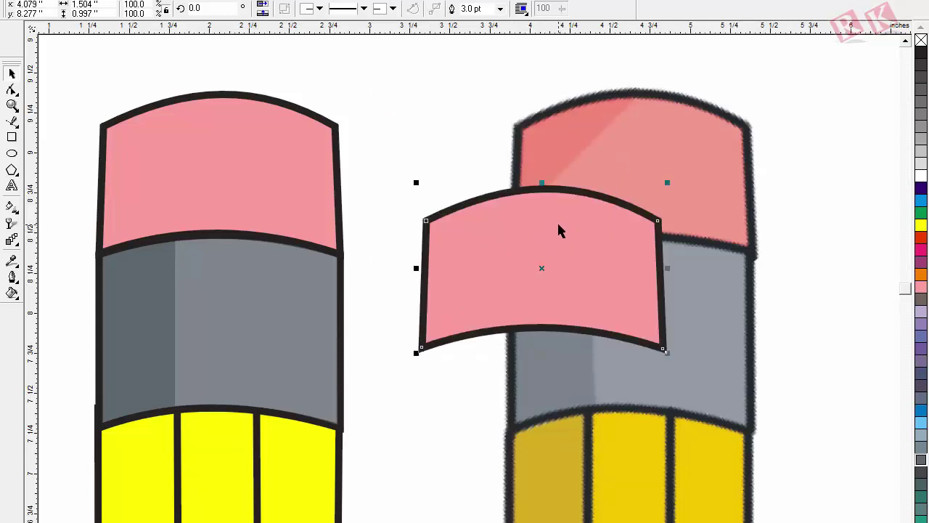
pyautogui.doubleClick(551, 195)
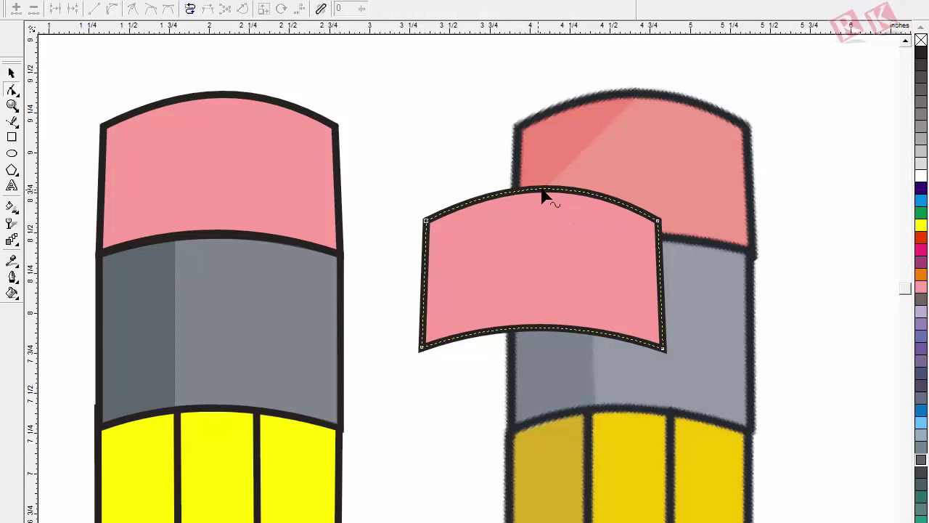
pyautogui.click(542, 197)
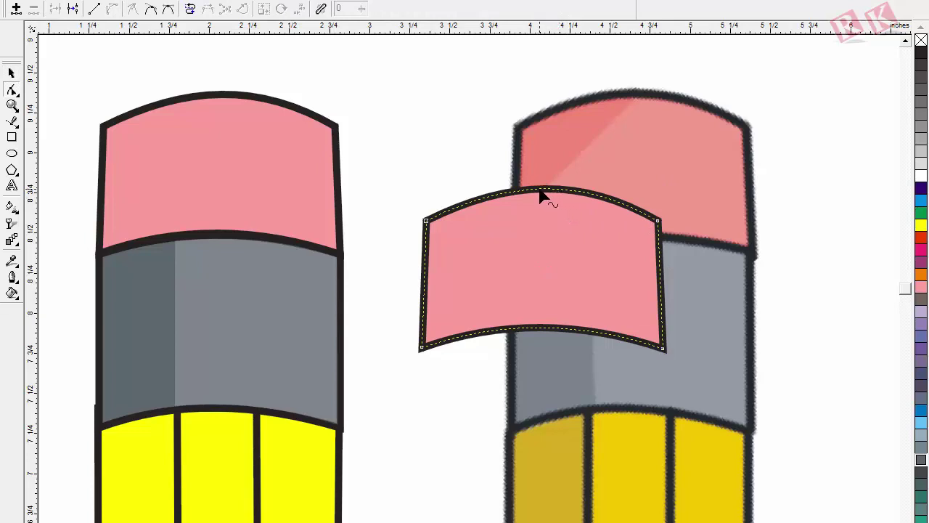
pyautogui.click(95, 10)
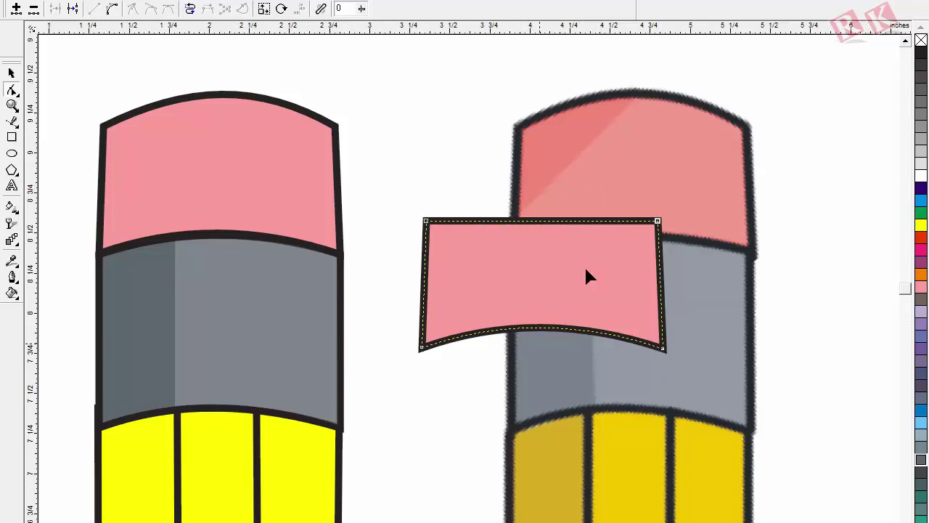
pyautogui.click(12, 73)
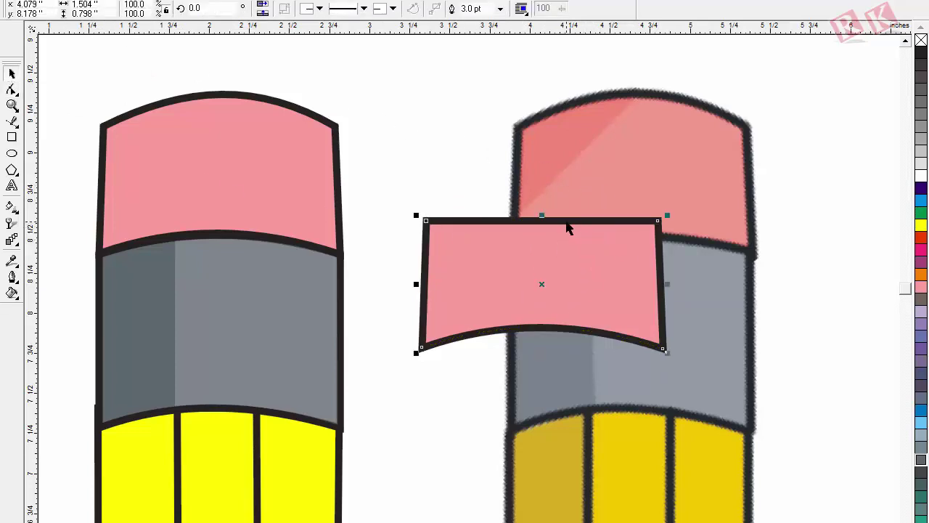
# Step: Lay the copy over the original eraser, add a node along its straight upper edge and remove its upper-left corner node
pyautogui.moveTo(569, 227); pyautogui.dragTo(246, 125)
pyautogui.press('F10')
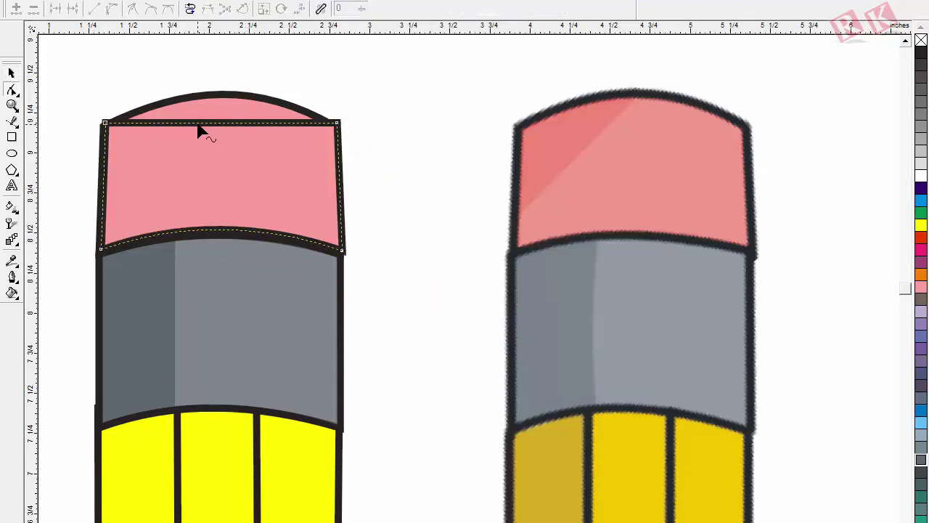
pyautogui.click(197, 125)
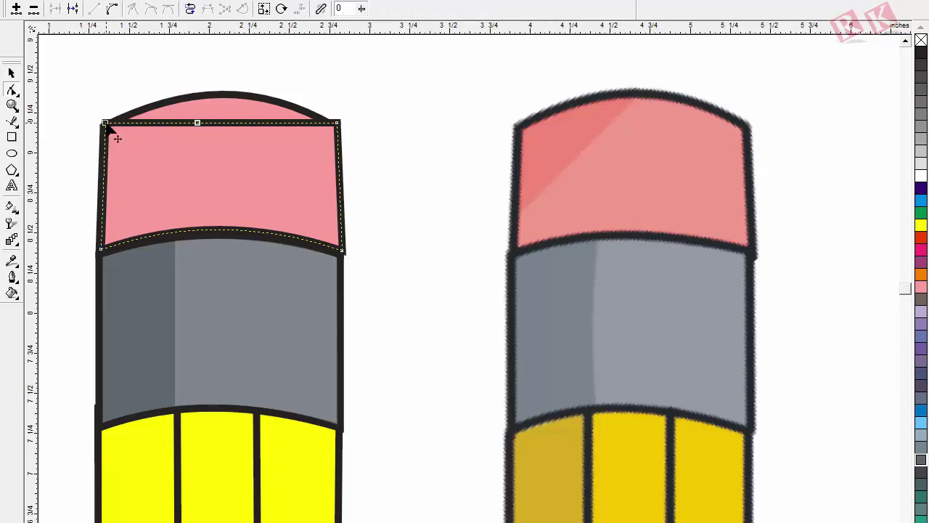
pyautogui.press('Delete')
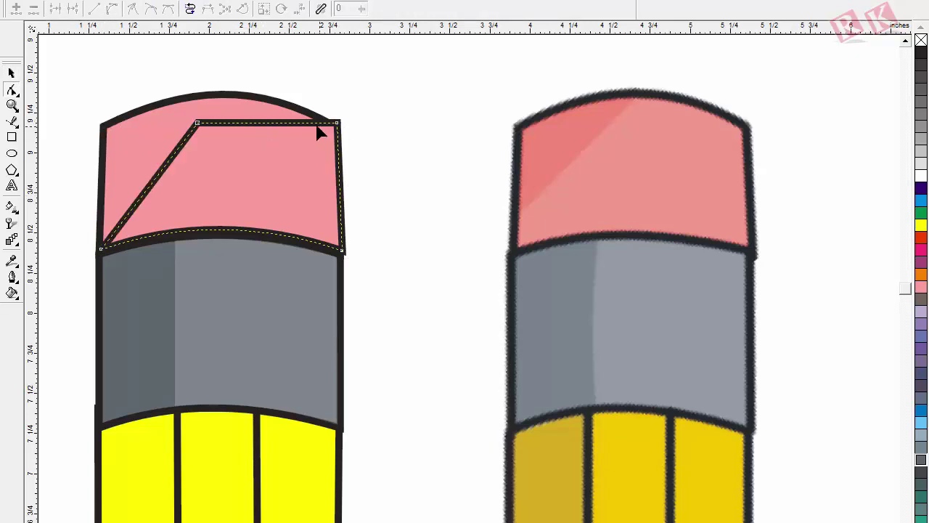
# Step: Fit the eraser overlay inside the black outline by moving its upper-left node, curving its upper edge and pulling in its right-hand nodes
pyautogui.moveTo(196, 125); pyautogui.dragTo(175, 99)
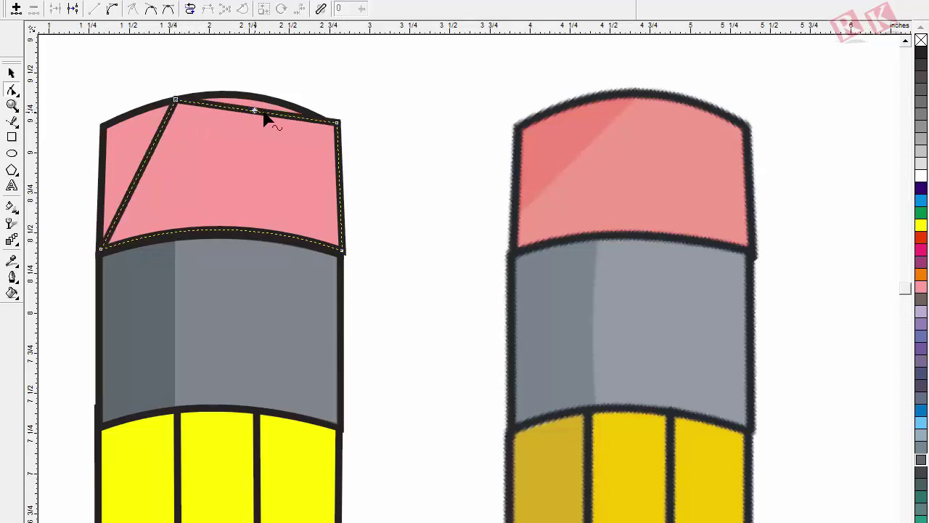
pyautogui.click(112, 8)
pyautogui.moveTo(275, 123); pyautogui.dragTo(275, 93)
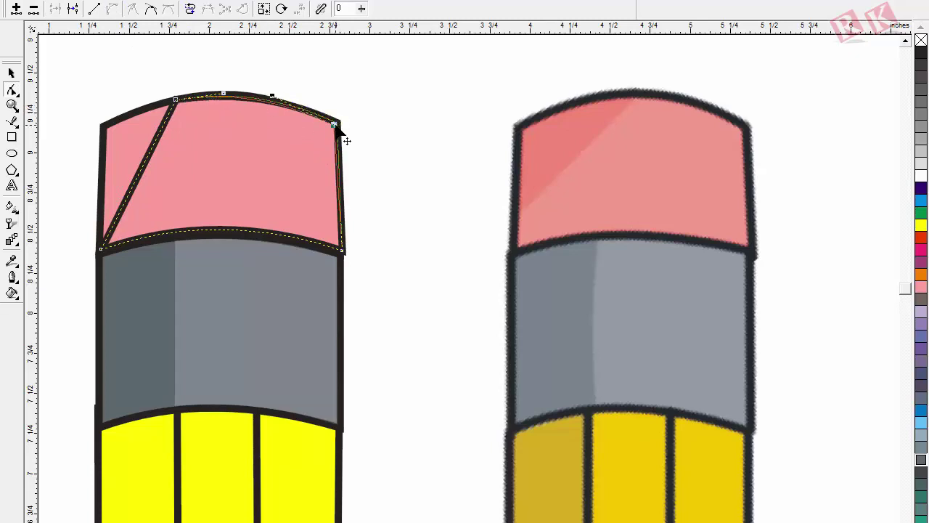
pyautogui.click(342, 253)
pyautogui.moveTo(342, 250); pyautogui.dragTo(338, 249)
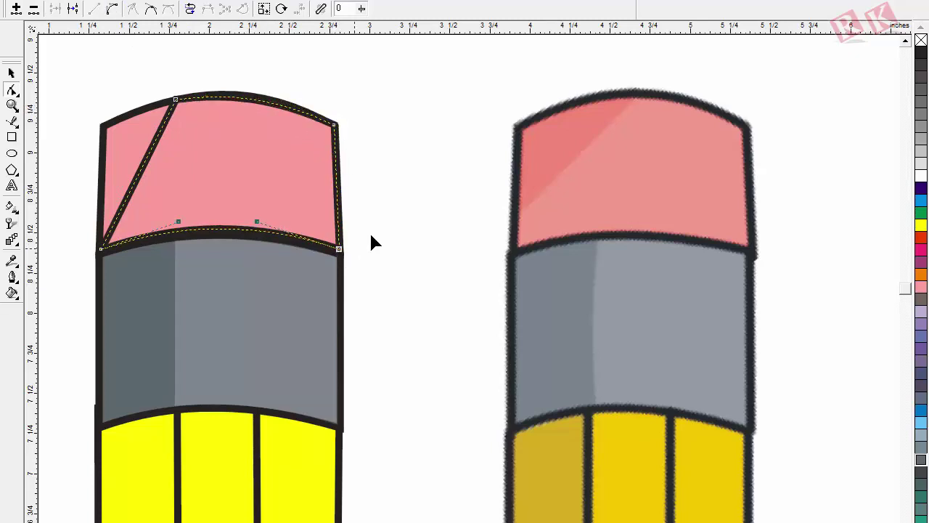
# Step: Remove the eraser overlay's outline and fill the overlay with white
pyautogui.click(12, 73)
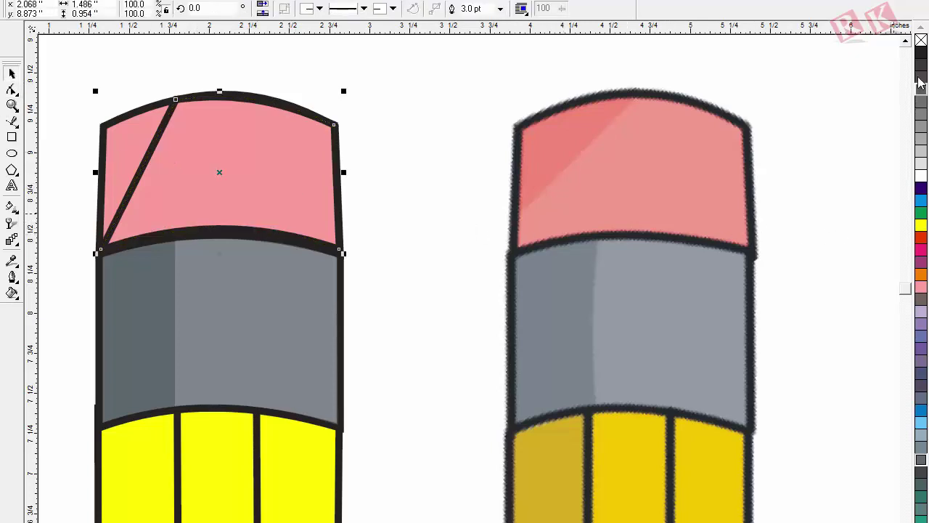
pyautogui.rightClick(920, 40)
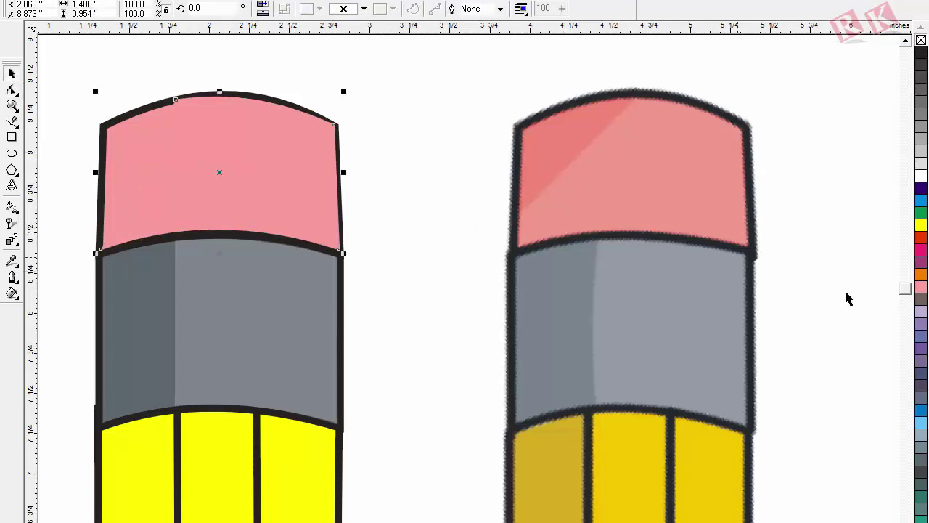
pyautogui.click(919, 178)
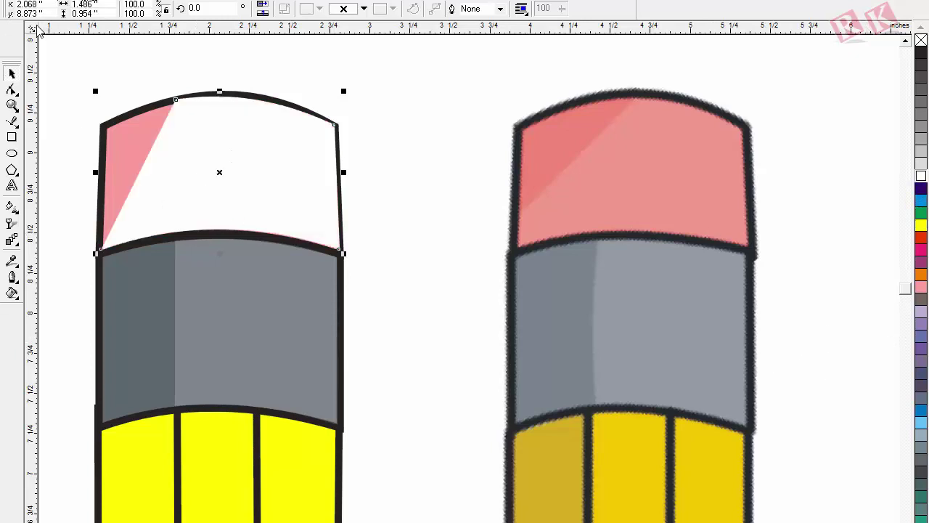
# Step: Apply a uniform transparency to the white eraser overlay and raise it above the default 50 for a faint highlight
pyautogui.click(11, 224)
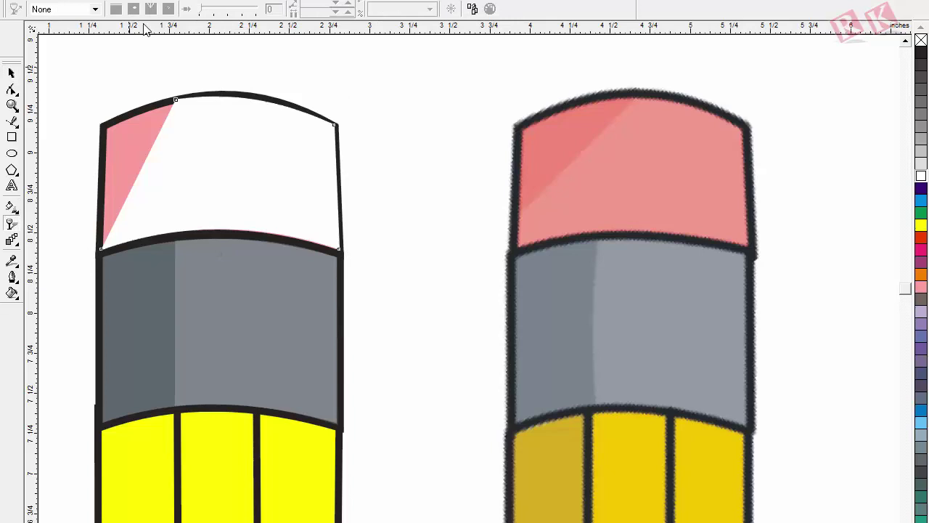
pyautogui.click(80, 9)
pyautogui.click(64, 31)
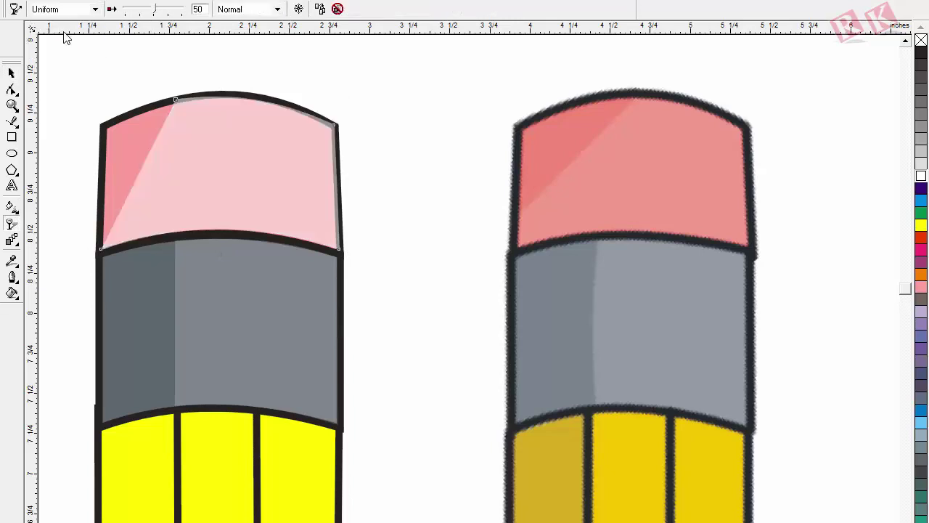
pyautogui.doubleClick(195, 10)
pyautogui.write('30')
pyautogui.press('Return')
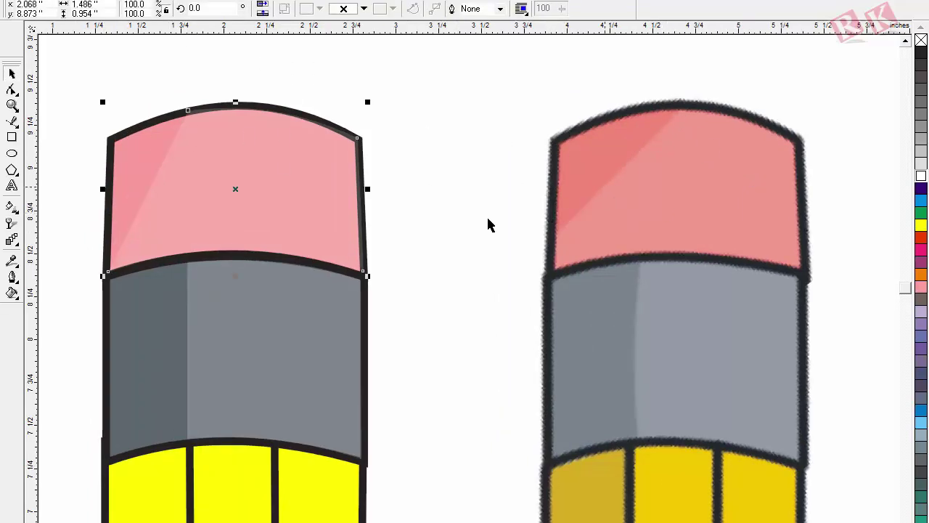
# Step: Slant the highlight's left edge like the reference by shifting its upper node right and adding a node low on the eraser's left outline
pyautogui.press('Escape')
pyautogui.press('F10')
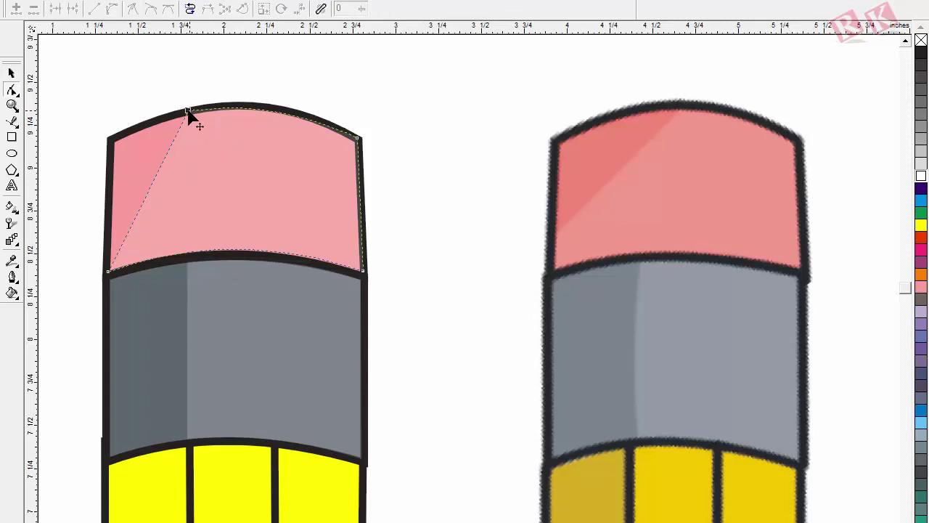
pyautogui.moveTo(188, 114); pyautogui.dragTo(225, 115)
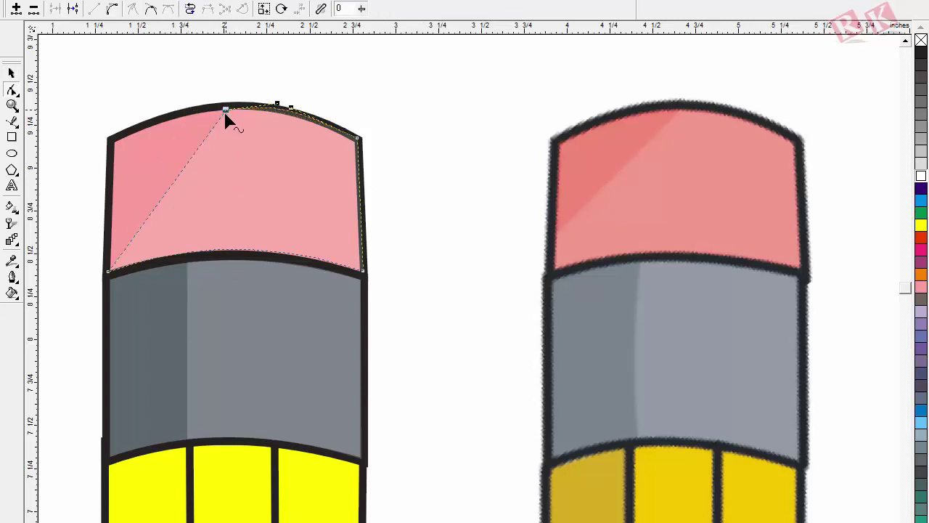
pyautogui.click(138, 230)
pyautogui.press('+')
pyautogui.moveTo(138, 231)
pyautogui.mouseDown()
pyautogui.moveTo(117, 239)
pyautogui.moveTo(110, 218)
pyautogui.moveTo(114, 245)
pyautogui.moveTo(109, 240)
pyautogui.mouseUp()
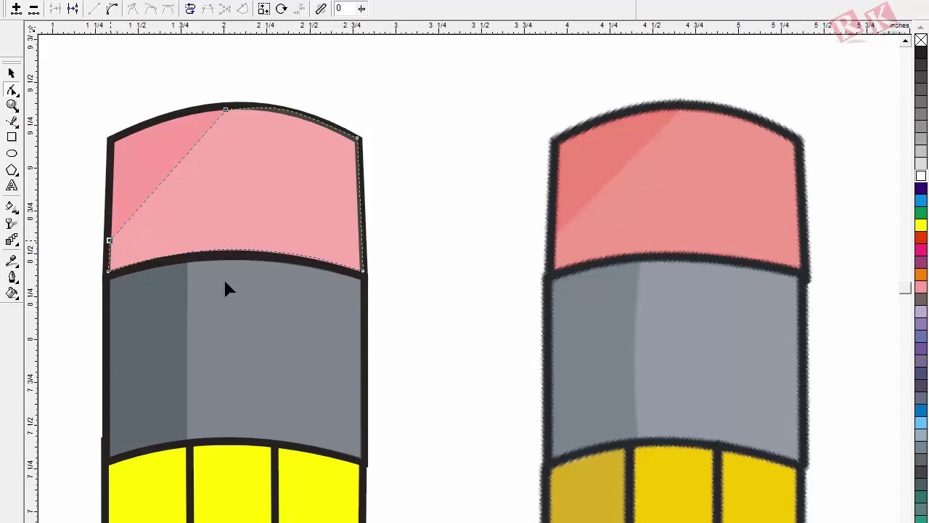
pyautogui.click(13, 73)
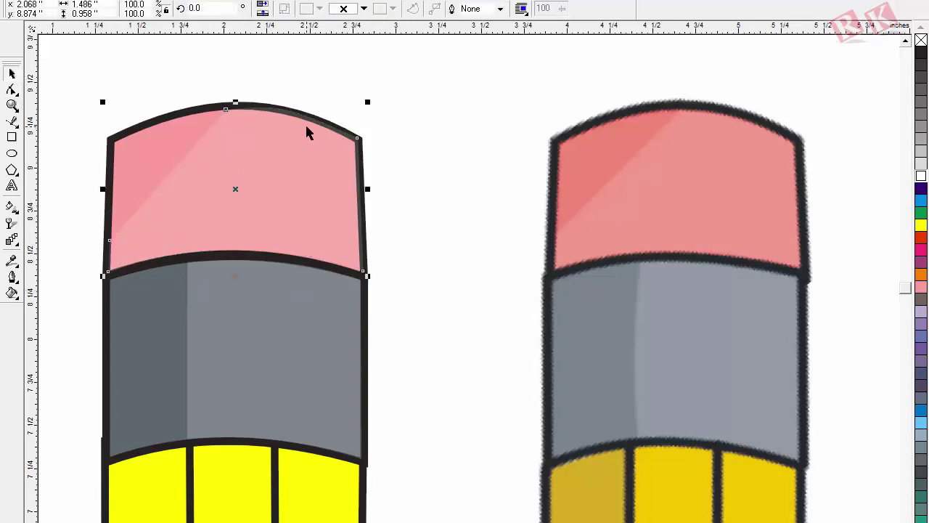
# Step: Try sending the highlight overlay behind the eraser shape and bring it back in front
pyautogui.press('z')
pyautogui.moveTo(216, 82)
pyautogui.mouseDown()
pyautogui.moveTo(406, 162)
pyautogui.moveTo(404, 169)
pyautogui.mouseUp()
pyautogui.scroll(-3, 285, 239)
pyautogui.hotkey('shift', 'pagedown')
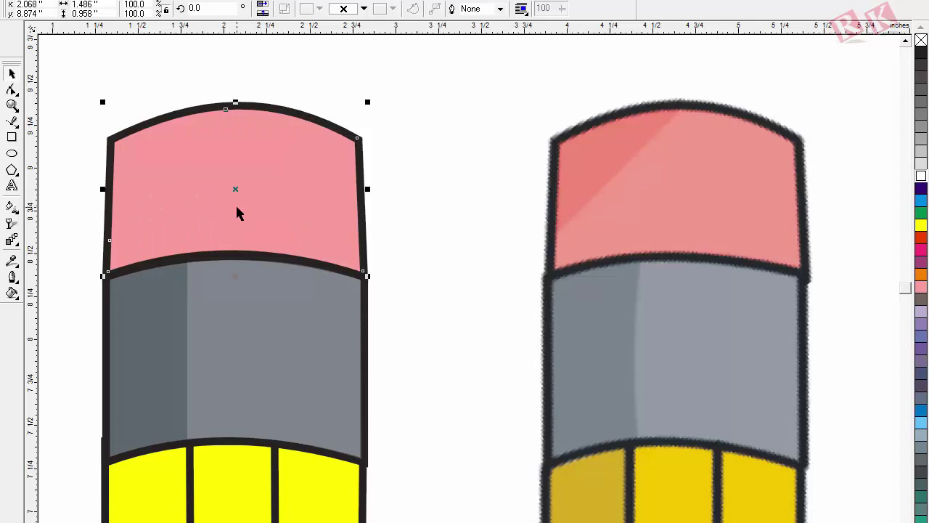
pyautogui.hotkey('ctrl', 'pageup')
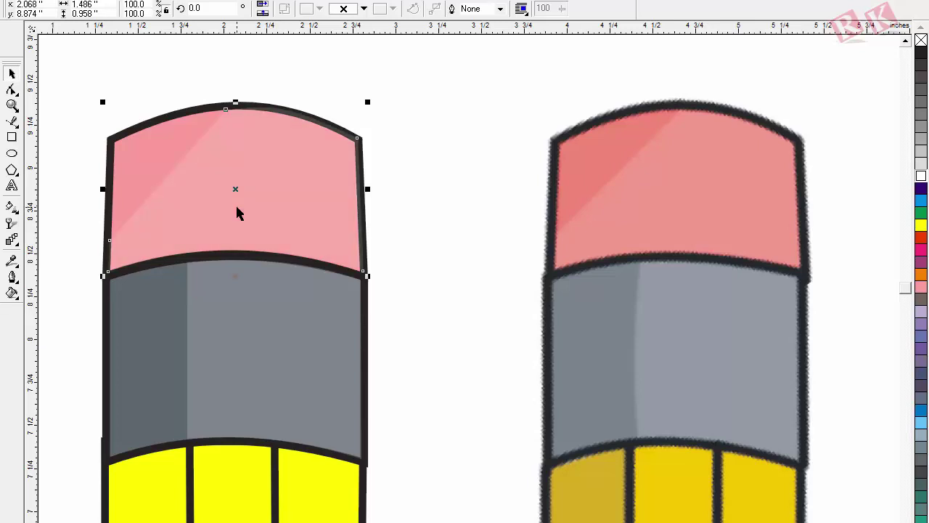
# Step: Duplicate the original eraser shape in place, bring the copy to the front and remove its fill, keeping the 3.0 pt black outline
pyautogui.click(157, 124)
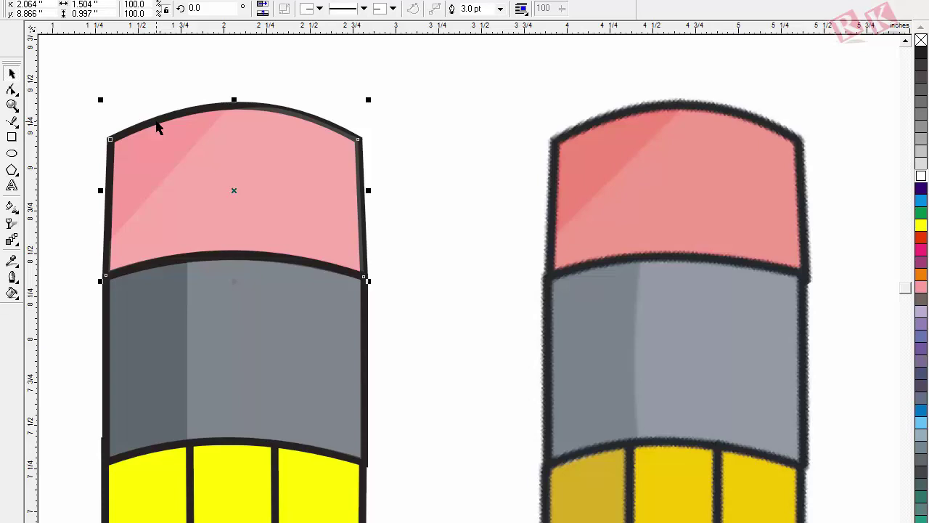
pyautogui.press('+')
pyautogui.press('+')
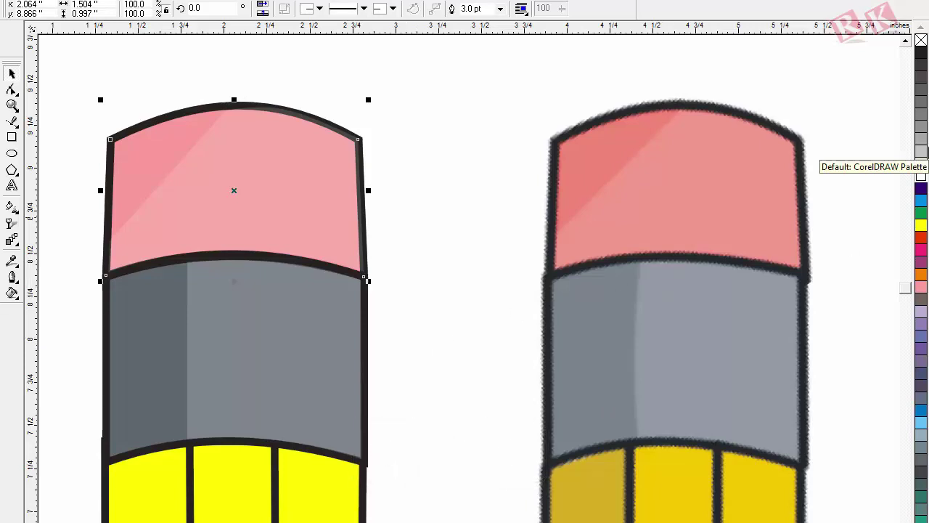
pyautogui.hotkey('shift', 'pageup')
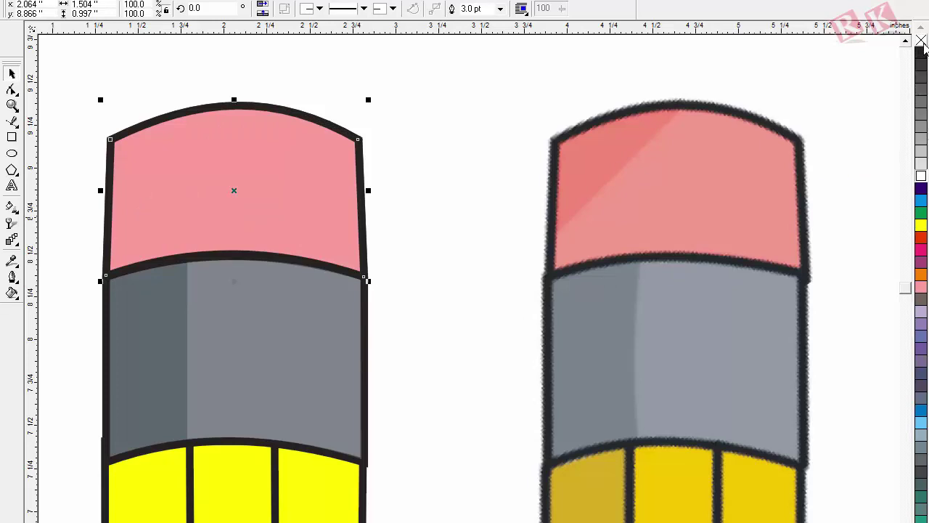
pyautogui.click(922, 44)
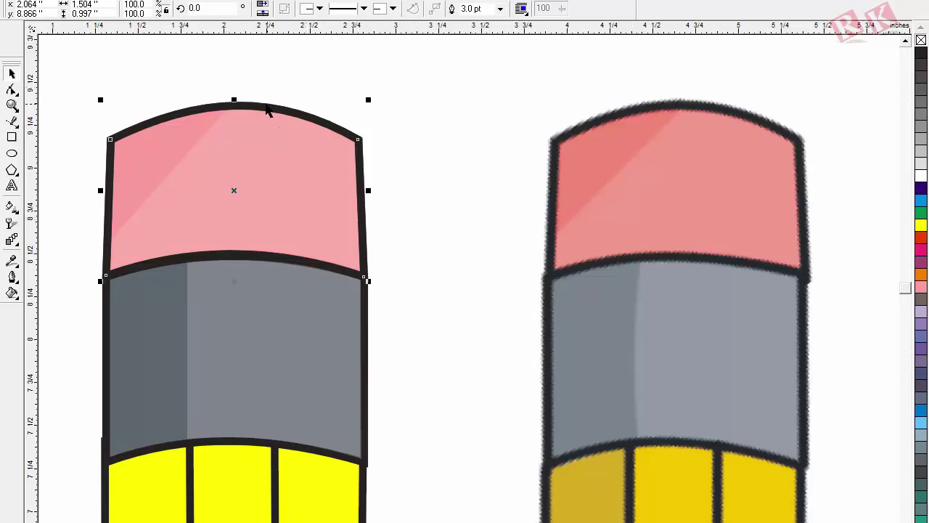
# Step: Move the unfilled outline copy aside, restore it, and inspect how it covers the highlight's edges on the eraser
pyautogui.moveTo(258, 106); pyautogui.dragTo(404, 107)
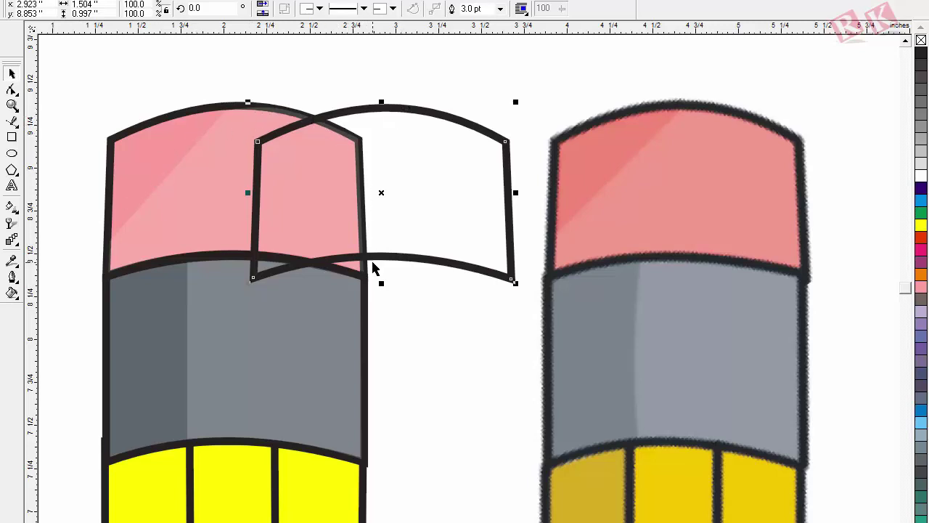
pyautogui.press('Escape')
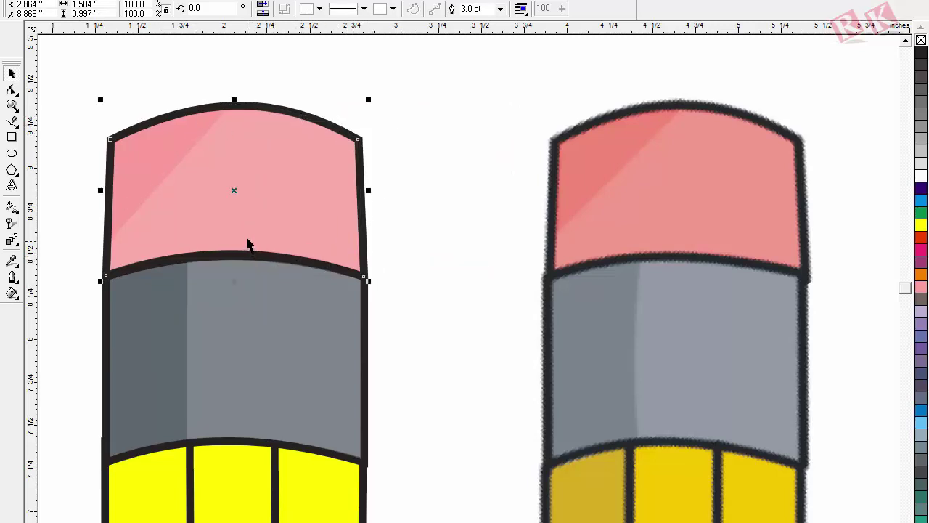
pyautogui.press('z')
pyautogui.click(404, 192)
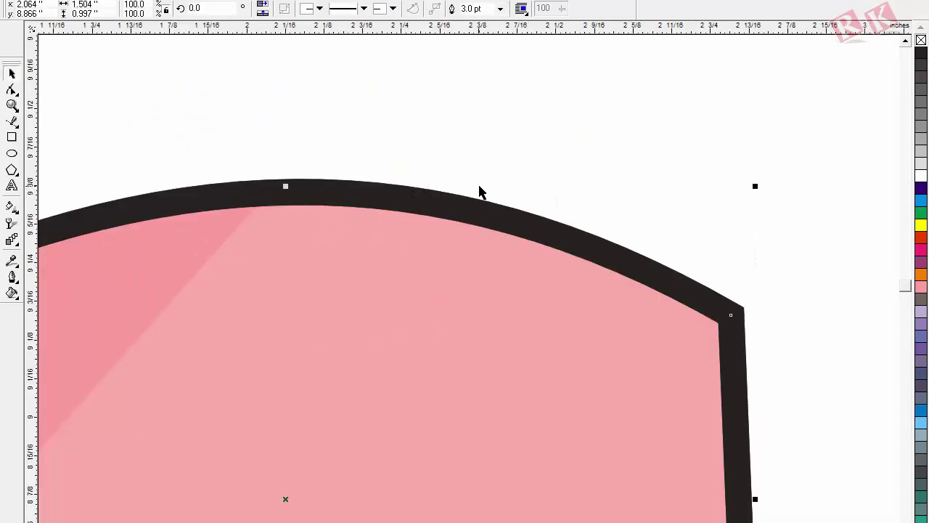
pyautogui.press('F3')
pyautogui.press('F3')
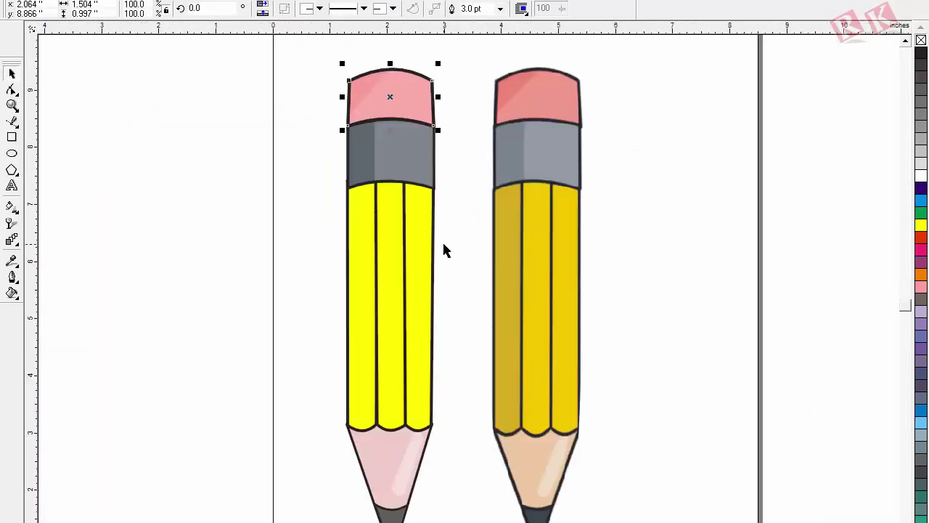
pyautogui.click(465, 321)
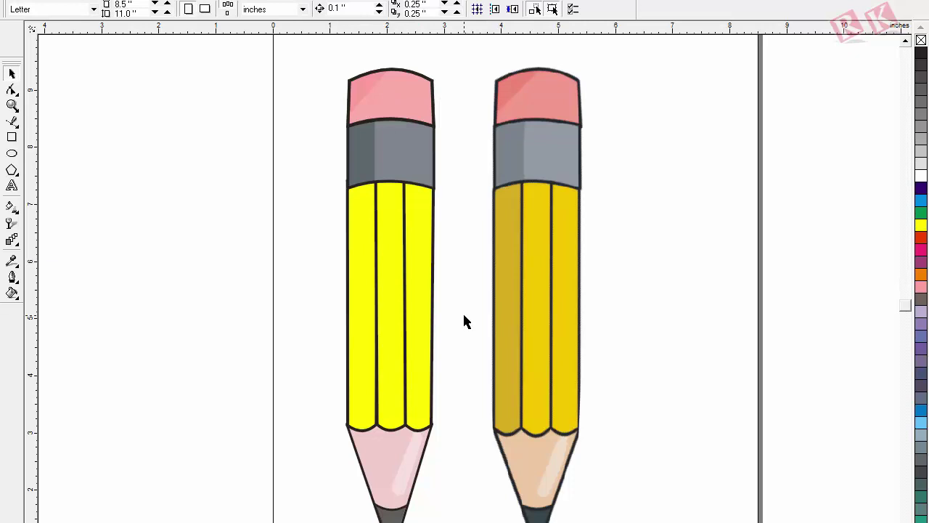
# Step: Ungroup the three yellow strips of the pencil body
pyautogui.press('z')
pyautogui.moveTo(266, 87)
pyautogui.mouseDown()
pyautogui.moveTo(616, 460)
pyautogui.moveTo(693, 504)
pyautogui.mouseUp()
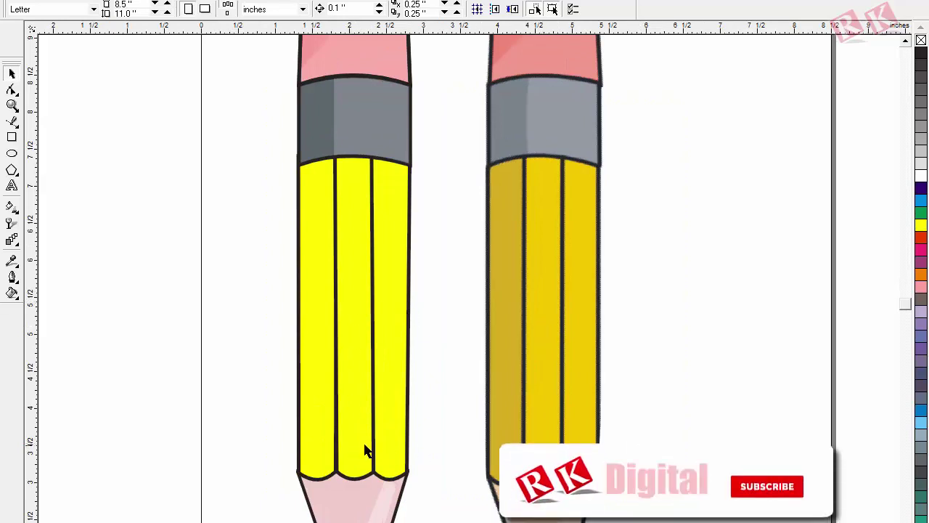
pyautogui.click(347, 427)
pyautogui.moveTo(340, 384); pyautogui.dragTo(310, 376)
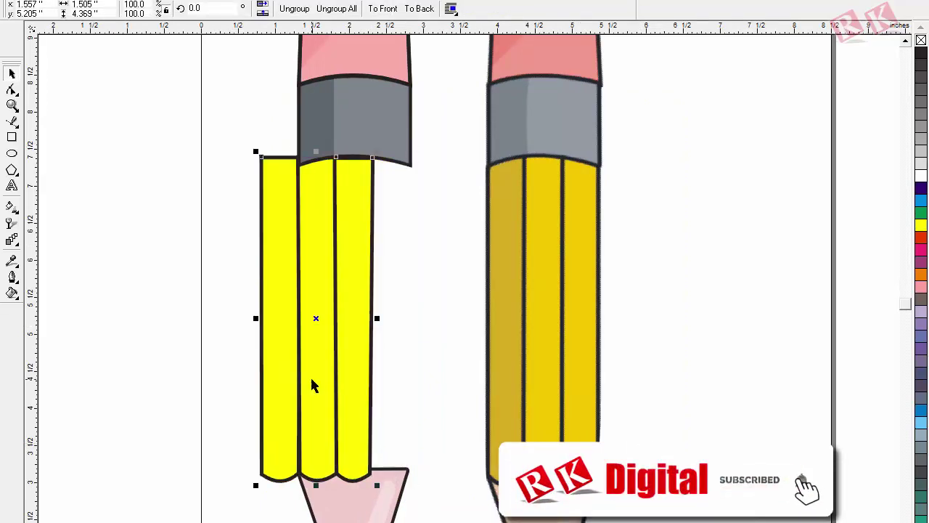
pyautogui.hotkey('ctrl', 'z')
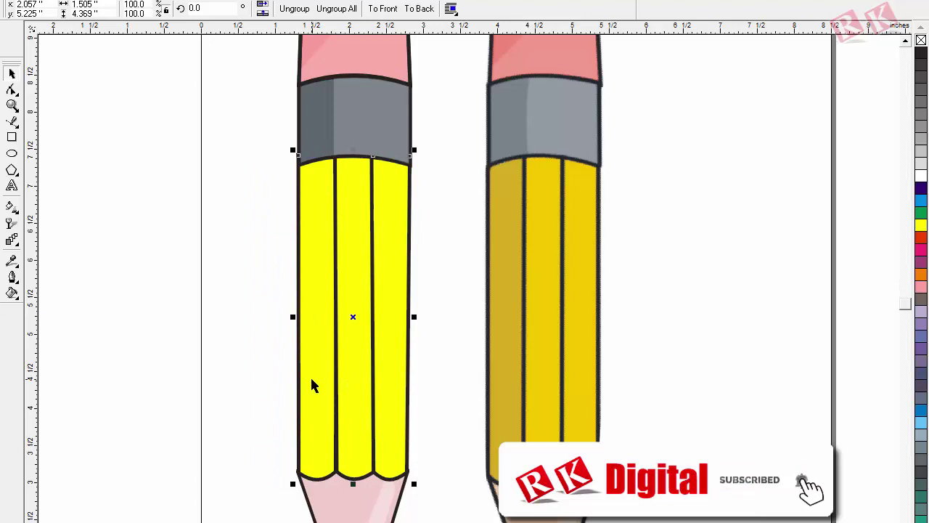
pyautogui.click(325, 11)
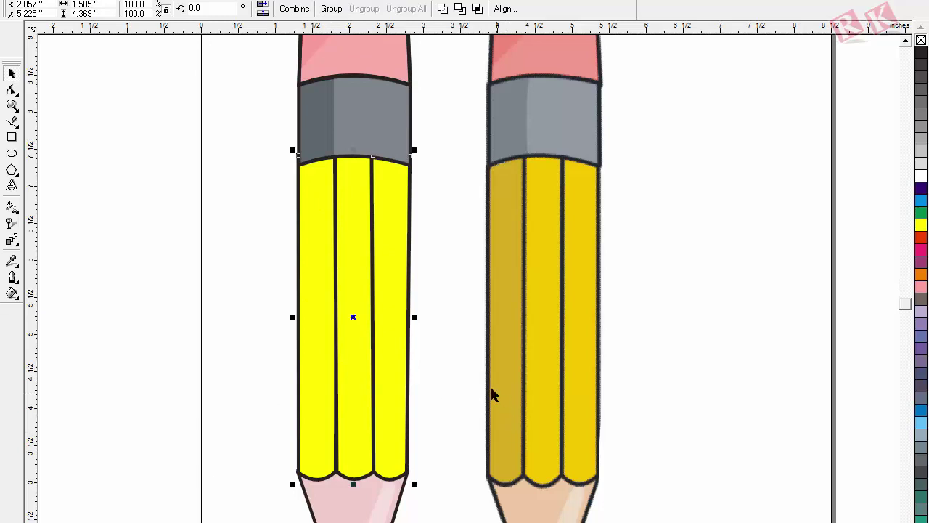
pyautogui.click(433, 401)
# Step: Sample the golden yellow from the reference pencil's right body strip and add R 245, G 197, B 0 to the color palette
pyautogui.click(384, 396)
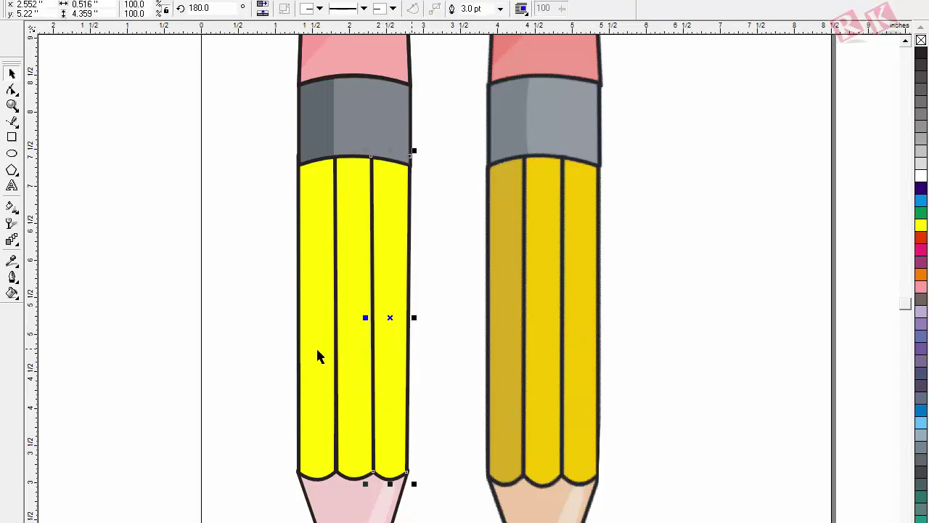
pyautogui.click(10, 263)
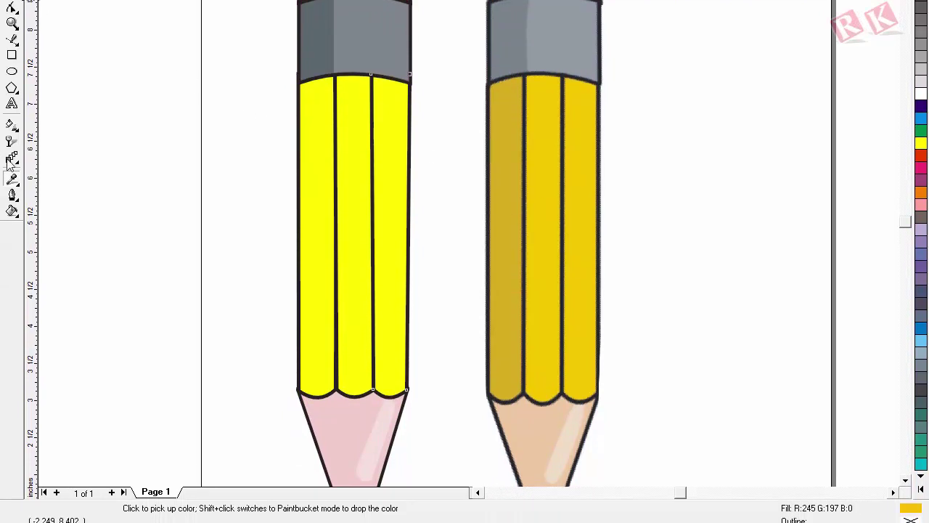
pyautogui.click(589, 248)
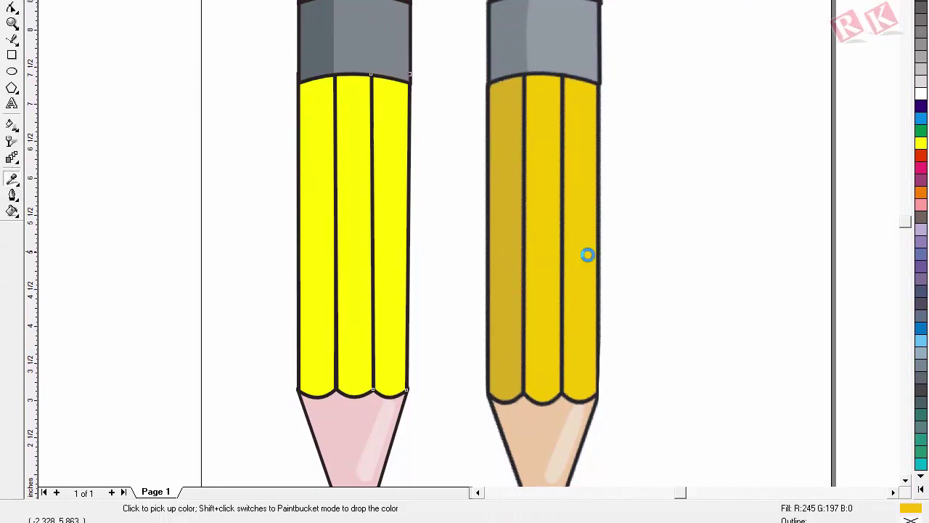
pyautogui.doubleClick(912, 510)
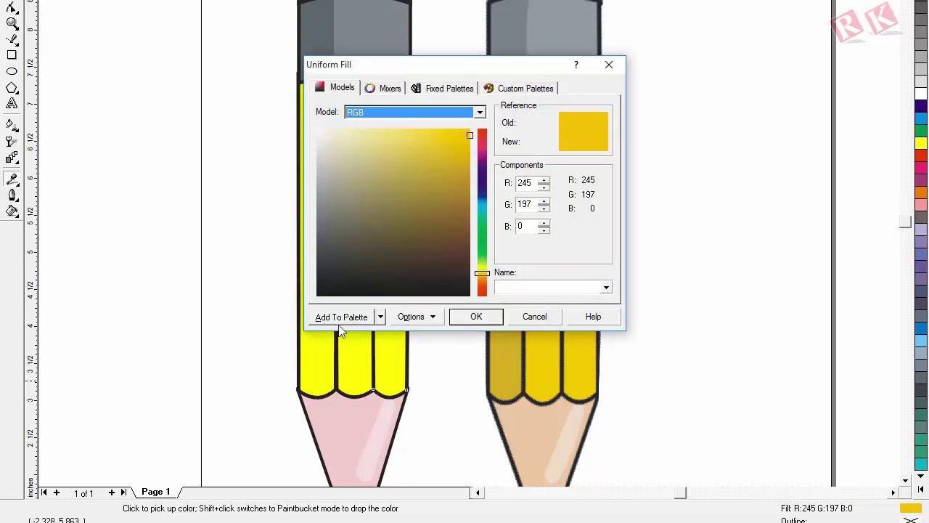
pyautogui.click(344, 319)
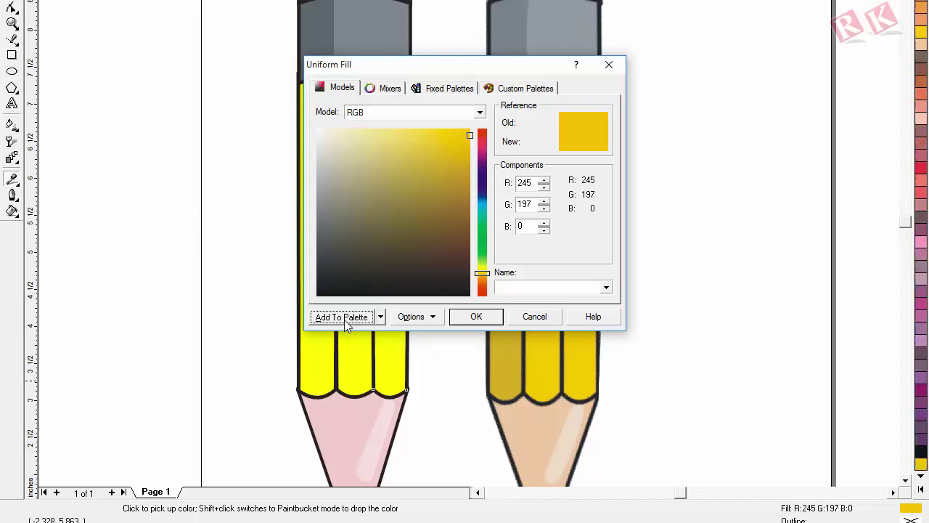
pyautogui.click(476, 316)
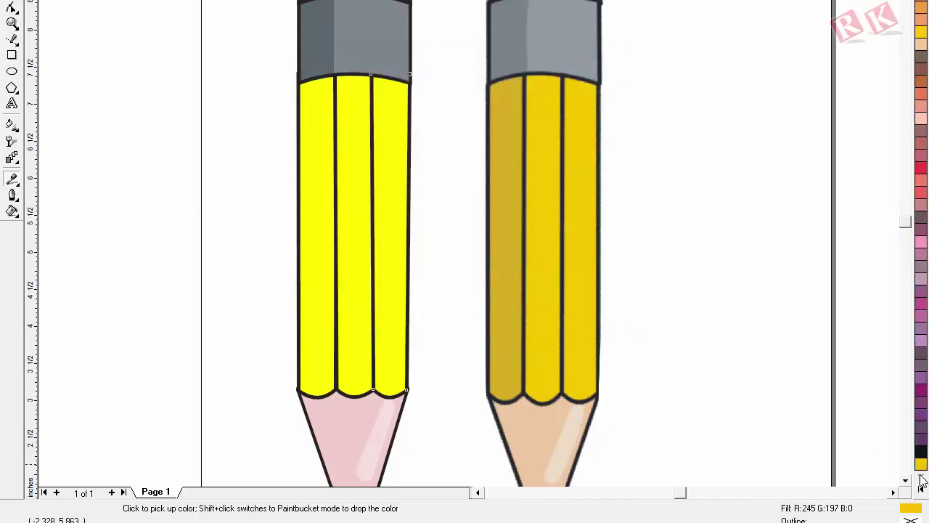
# Step: Fill the right and middle strips of the redrawn pencil's body with the sampled golden yellow, R 245, G 197, B 0
pyautogui.click(10, 4)
pyautogui.click(399, 312)
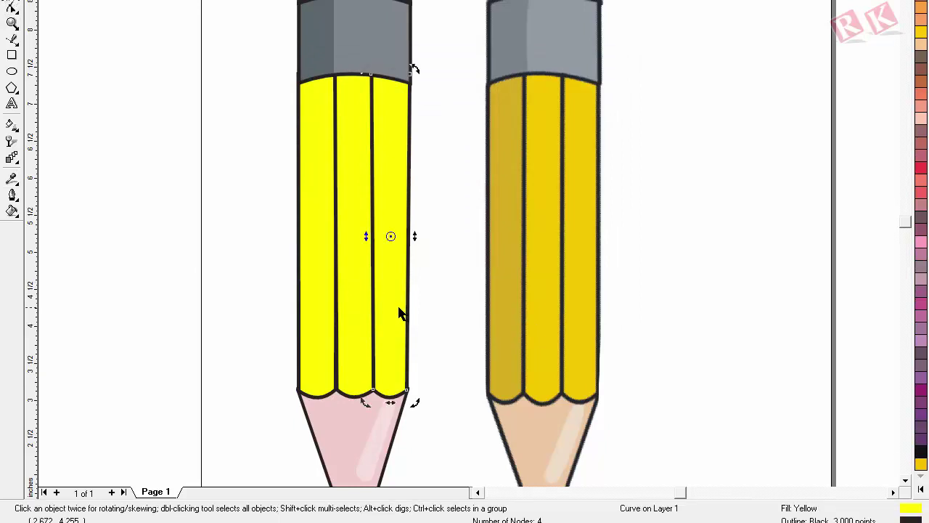
pyautogui.click(397, 312)
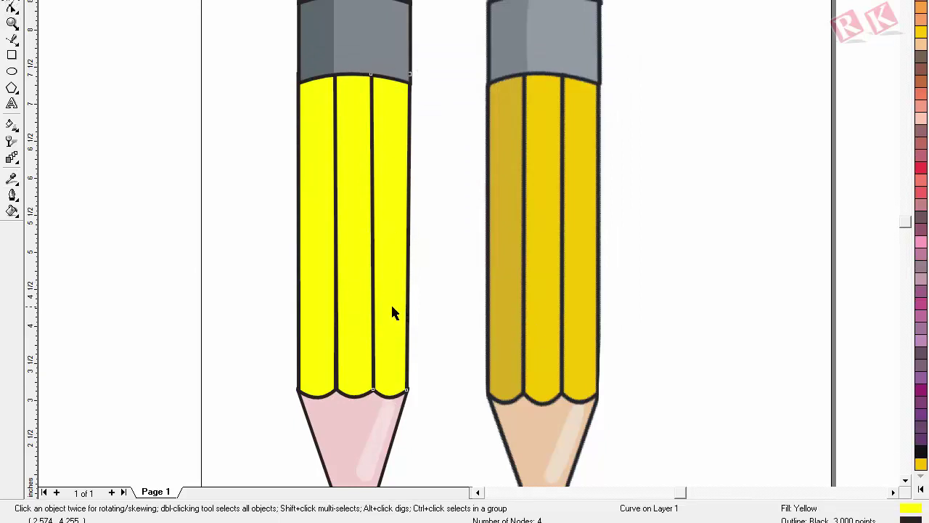
pyautogui.click(921, 464)
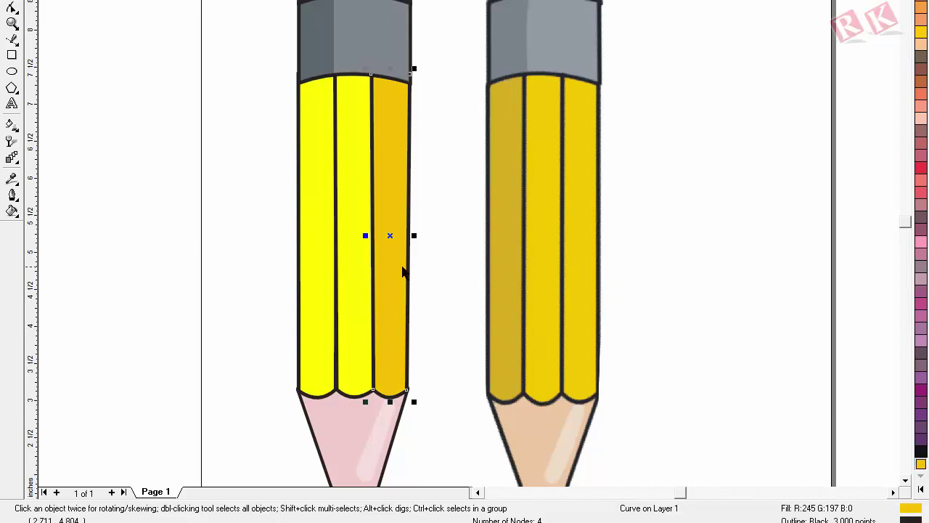
pyautogui.click(12, 178)
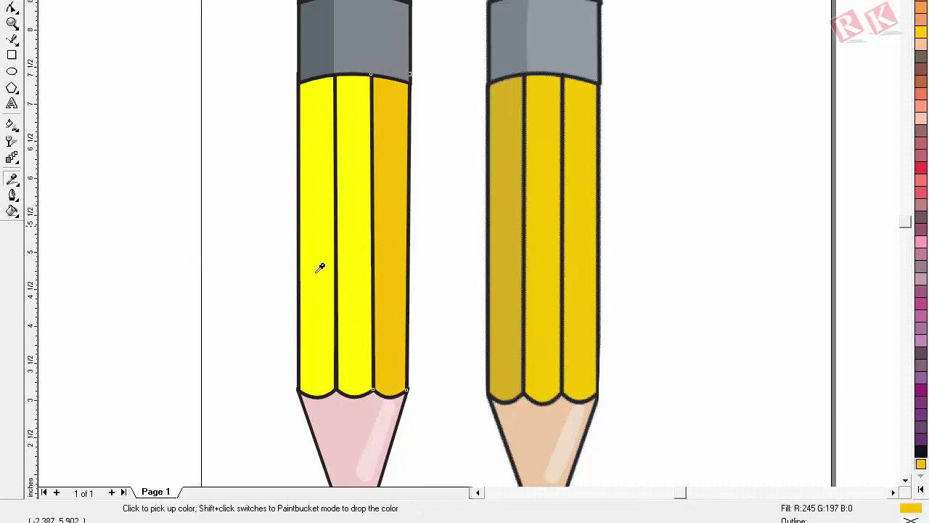
pyautogui.click(13, 6)
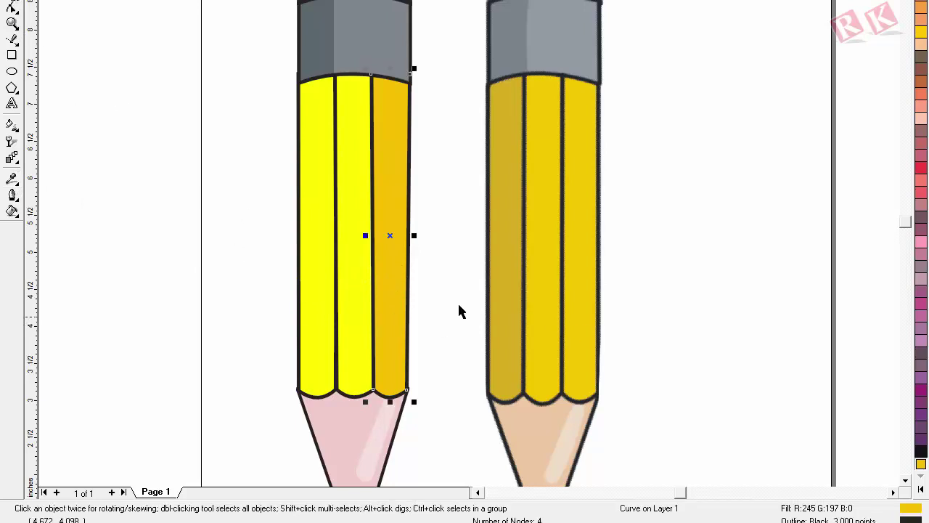
pyautogui.click(368, 307)
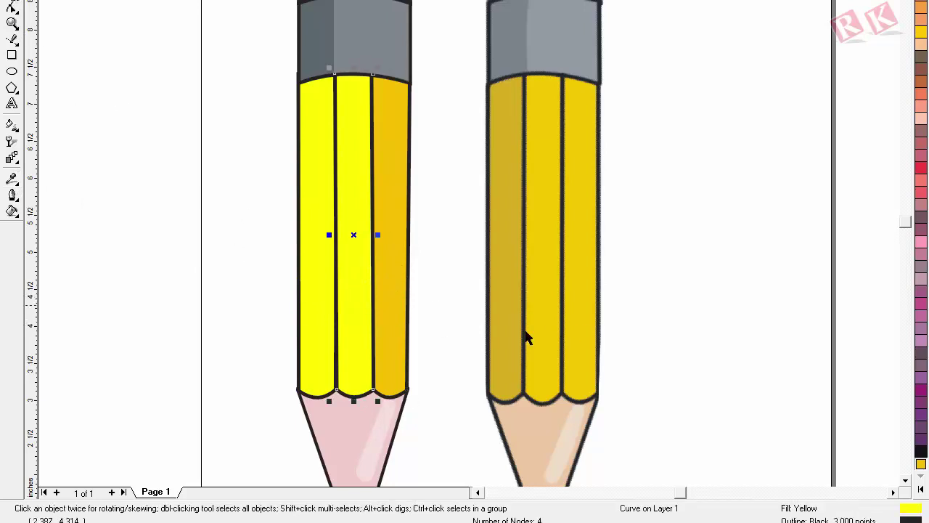
pyautogui.click(920, 465)
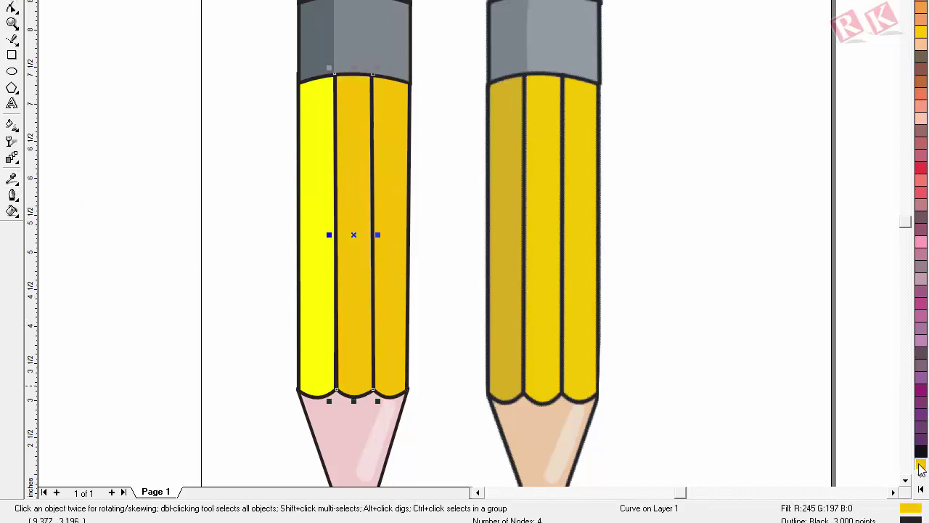
# Step: Fill the left strip of the redrawn pencil's body with a darker shade of the golden yellow, R 208, G 166, B 0
pyautogui.click(506, 315)
pyautogui.click(326, 297)
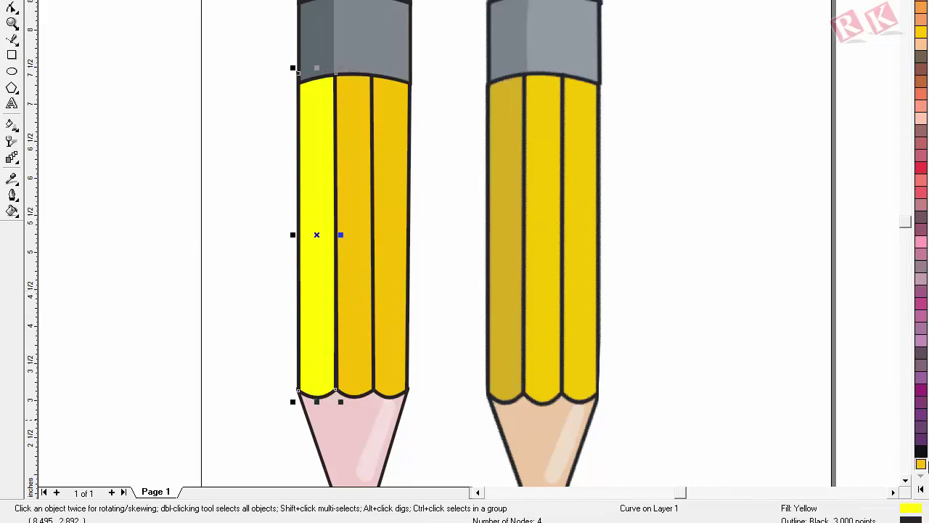
pyautogui.click(919, 465)
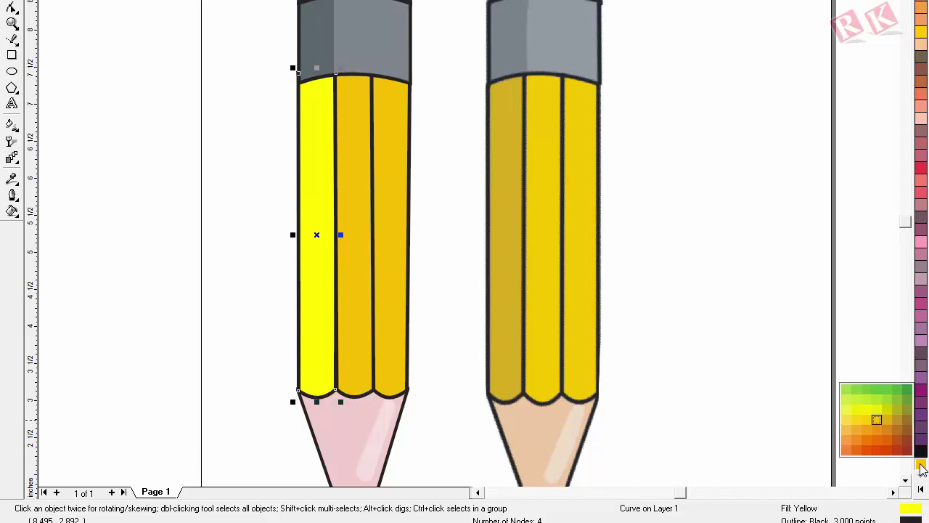
pyautogui.click(892, 418)
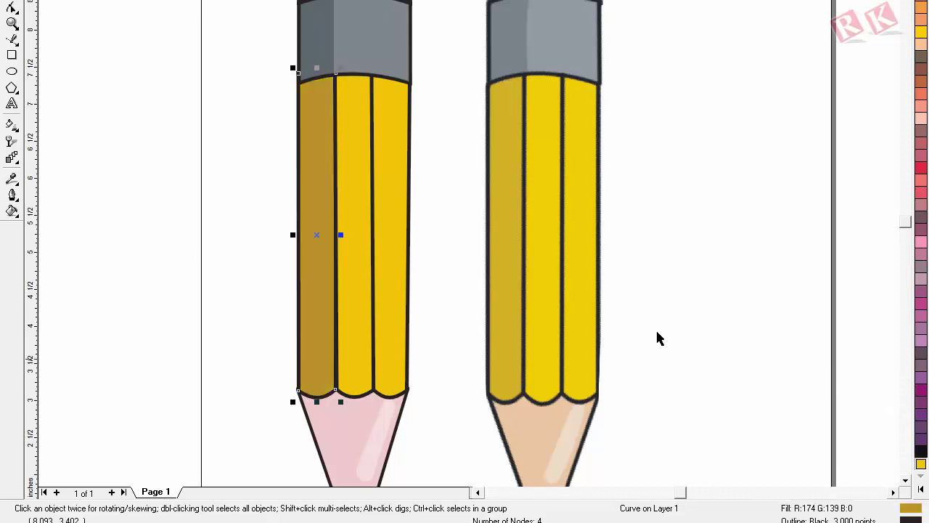
pyautogui.click(922, 465)
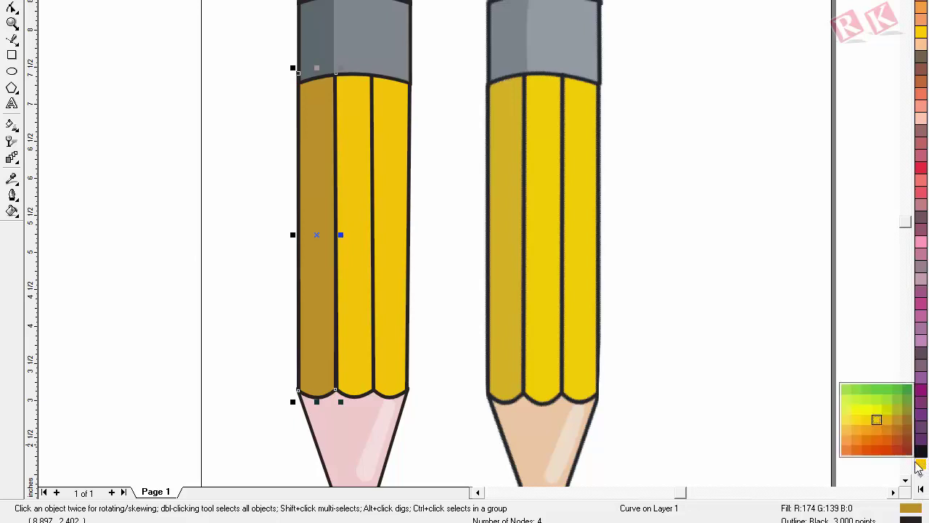
pyautogui.click(883, 423)
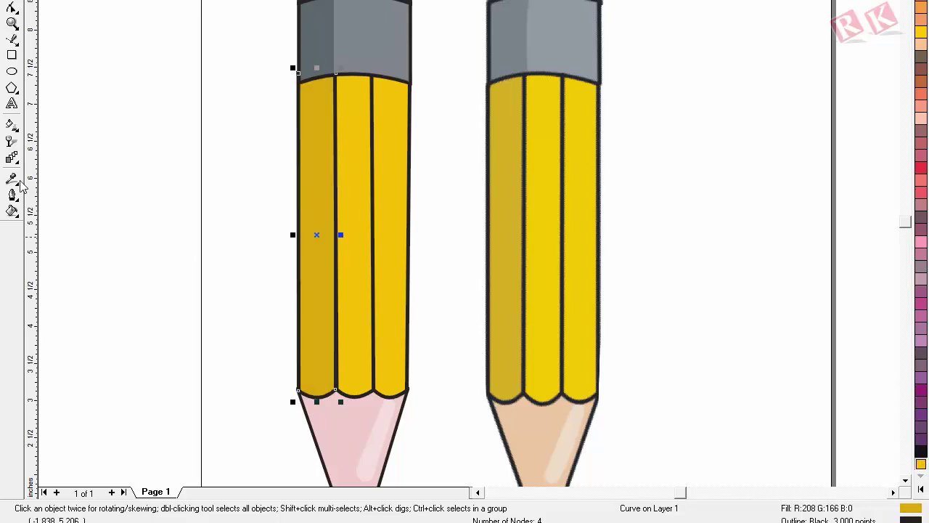
pyautogui.click(185, 147)
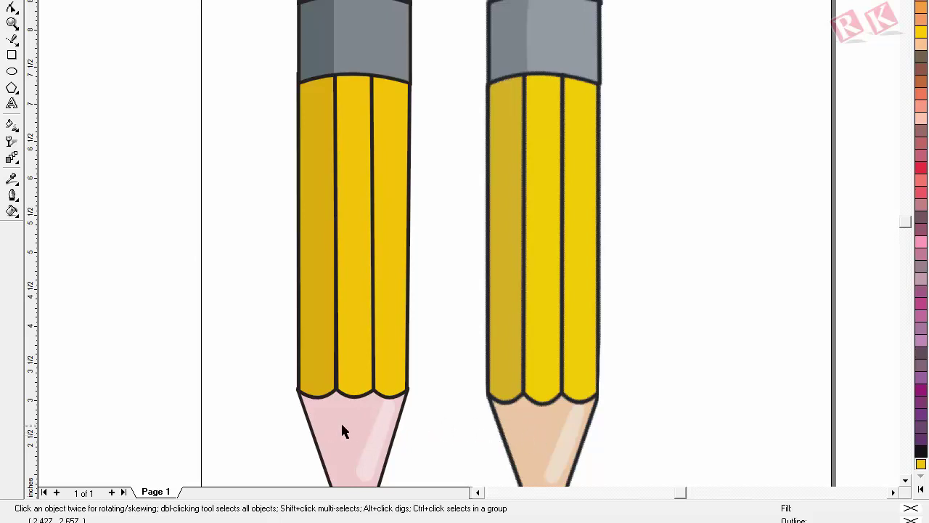
# Step: Sample the beige from the reference pencil's cone and add R 235, G 200, B 168 to the color palette
pyautogui.click(12, 178)
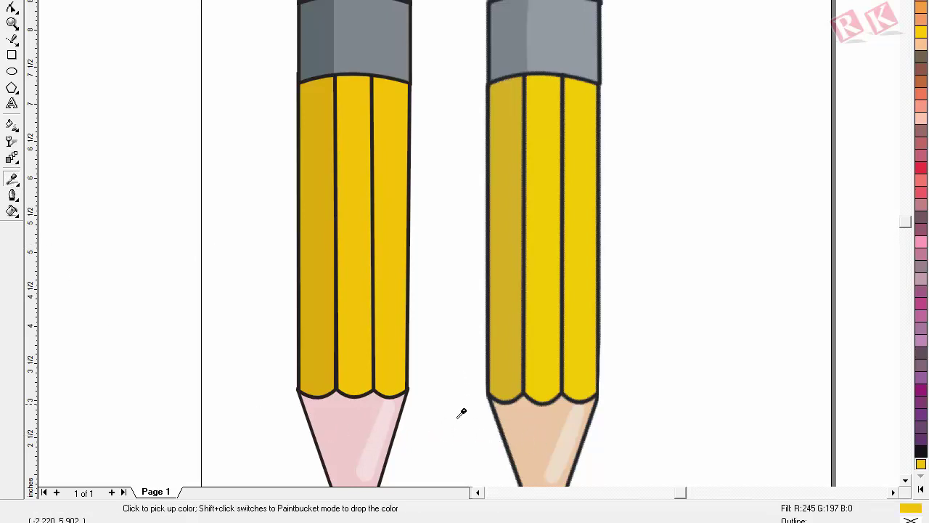
pyautogui.click(544, 424)
pyautogui.doubleClick(912, 510)
pyautogui.click(347, 319)
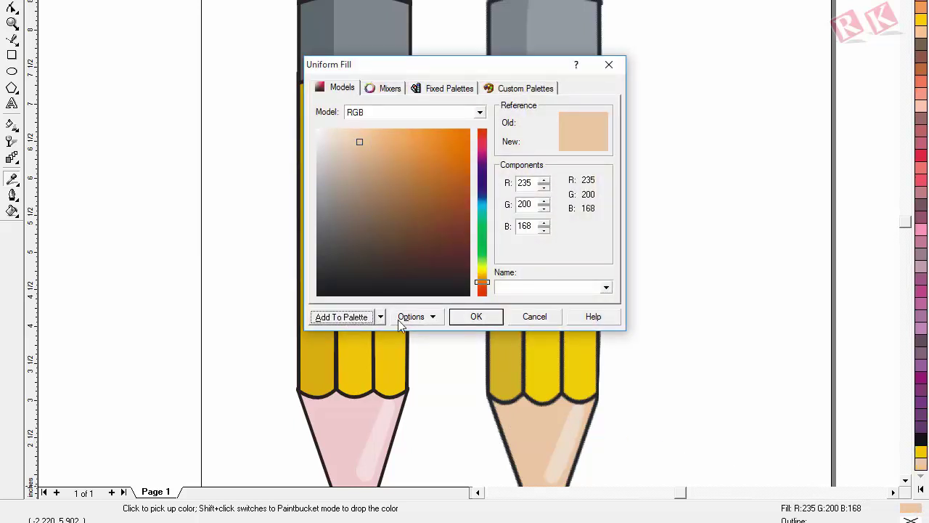
pyautogui.click(476, 318)
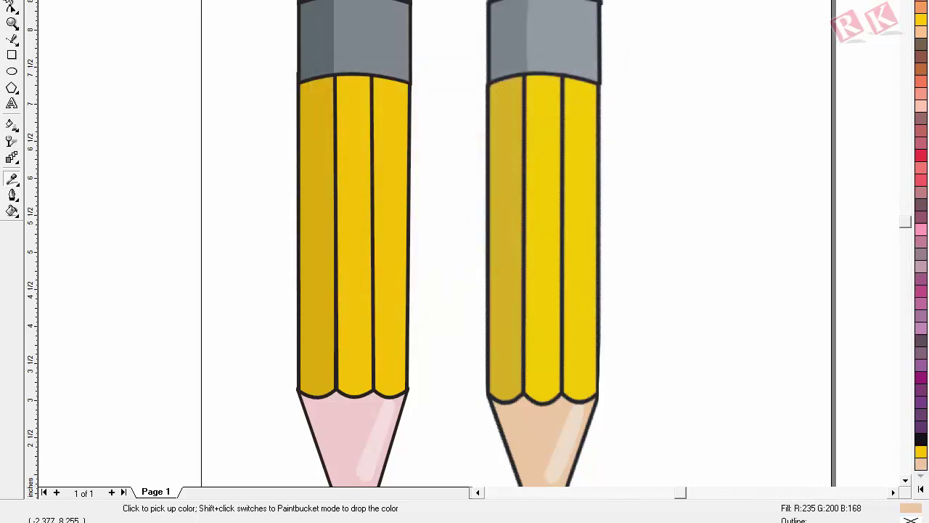
# Step: Fill the redrawn pencil's pink cone with the sampled beige, R 235, G 200, B 168, keeping it in its original position
pyautogui.click(11, 6)
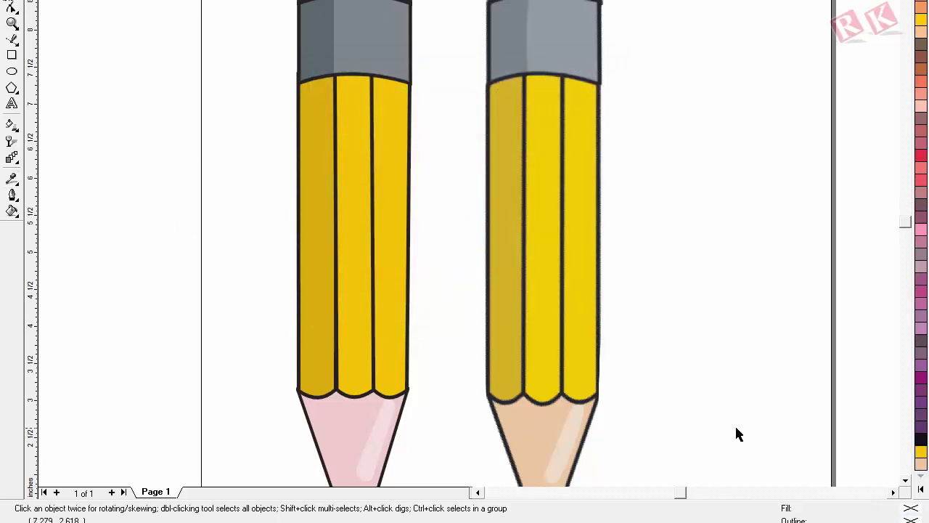
pyautogui.click(336, 421)
pyautogui.moveTo(325, 419); pyautogui.dragTo(319, 418)
pyautogui.hotkey('ctrl', 'z')
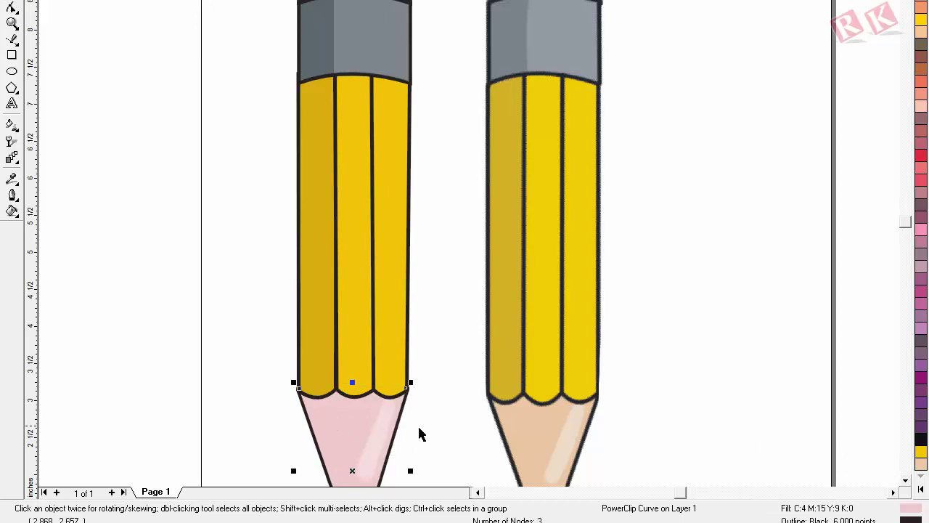
pyautogui.click(921, 463)
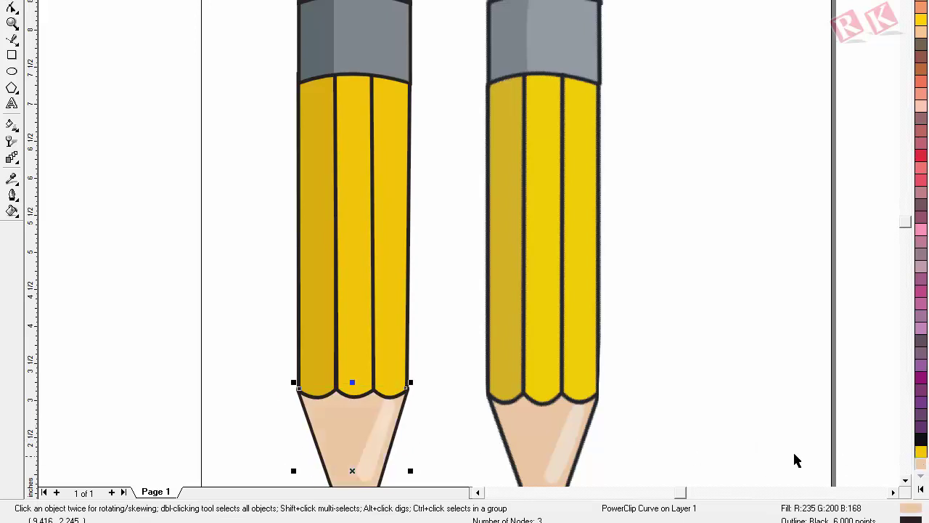
# Step: Check the recolored cone and tip against the reference pencil and shift the reference image slightly up and to the right
pyautogui.scroll(-1, 680, 439)
pyautogui.click(11, 23)
pyautogui.moveTo(328, 344); pyautogui.dragTo(477, 451)
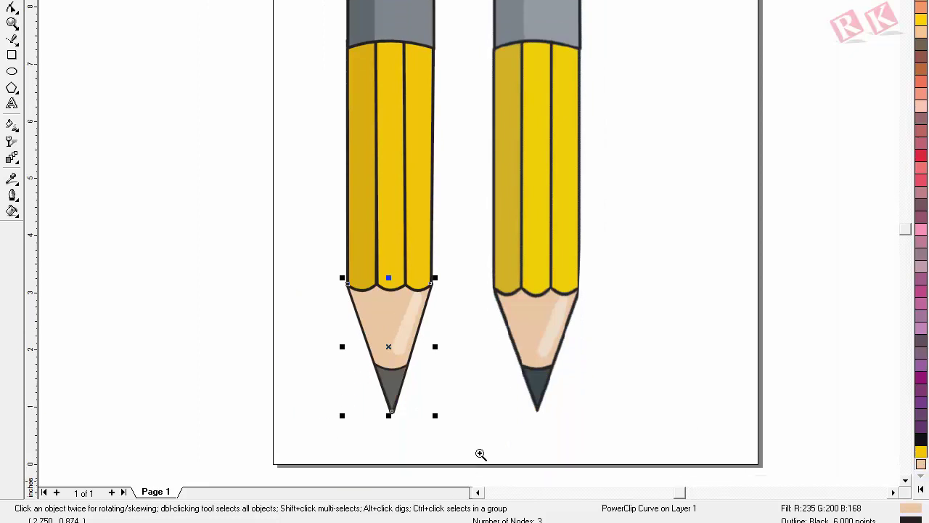
pyautogui.click(626, 449)
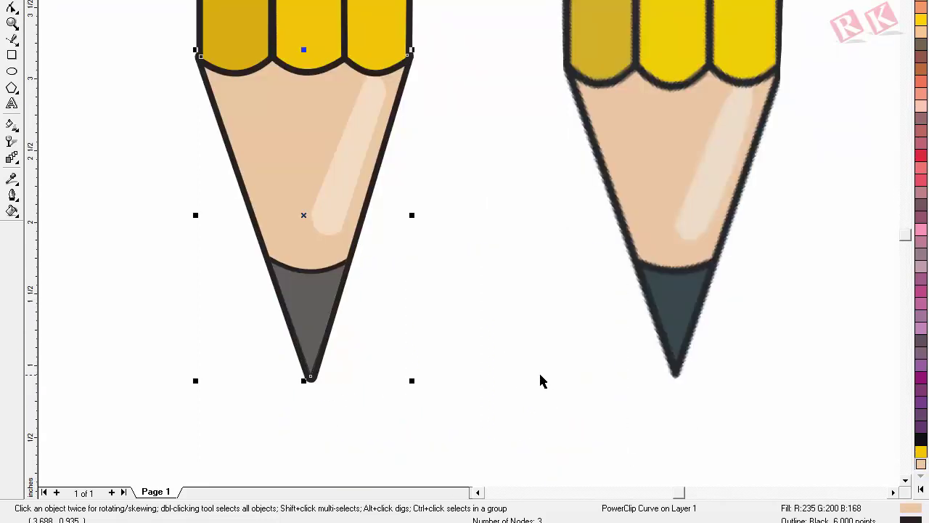
pyautogui.press('F3')
pyautogui.scroll(1, 443, 280)
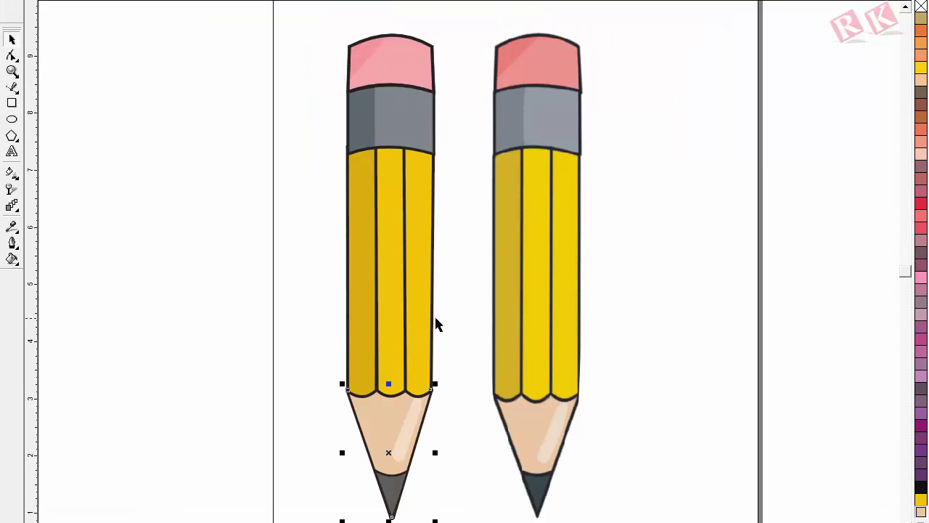
pyautogui.click(716, 281)
pyautogui.click(529, 321)
pyautogui.click(529, 321)
pyautogui.click(529, 316)
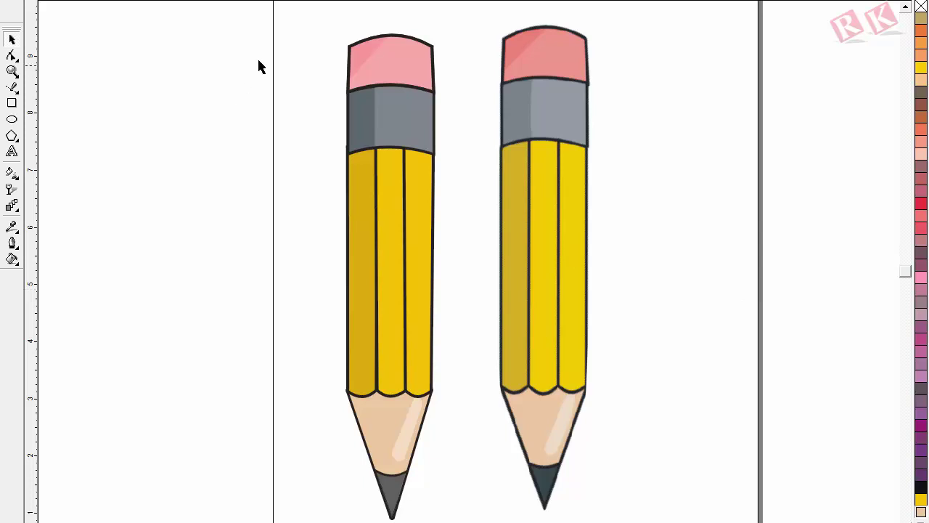
# Step: Select the whole redrawn pencil and set up a JPG - JPEG Bitmaps export of the selected objects only, saved to the Desktop
pyautogui.moveTo(276, 30)
pyautogui.mouseDown()
pyautogui.moveTo(442, 346)
pyautogui.moveTo(462, 520)
pyautogui.moveTo(471, 483)
pyautogui.mouseUp()
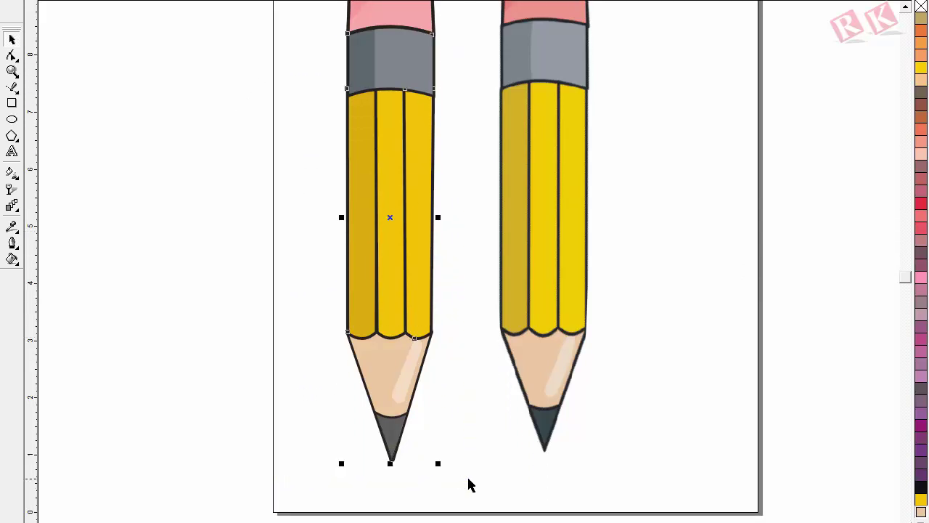
pyautogui.scroll(2, 509, 449)
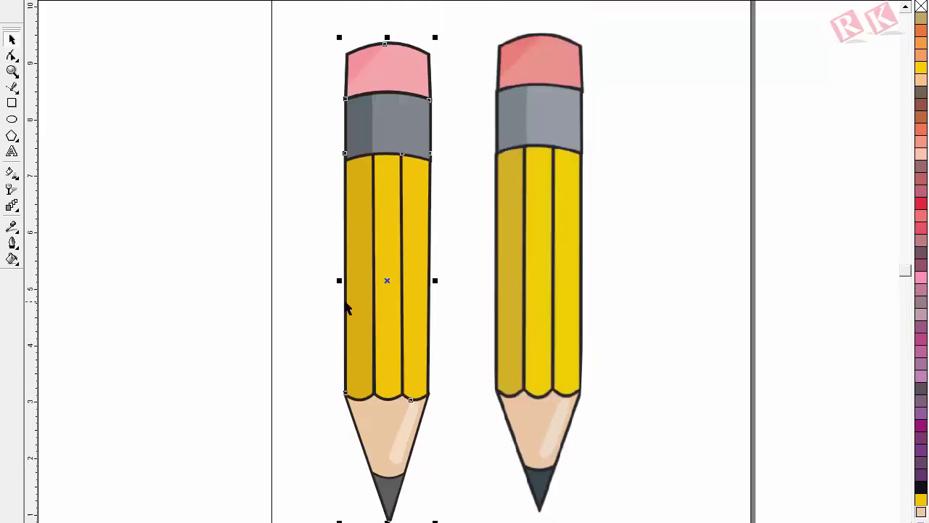
pyautogui.hotkey('ctrl', 'e')
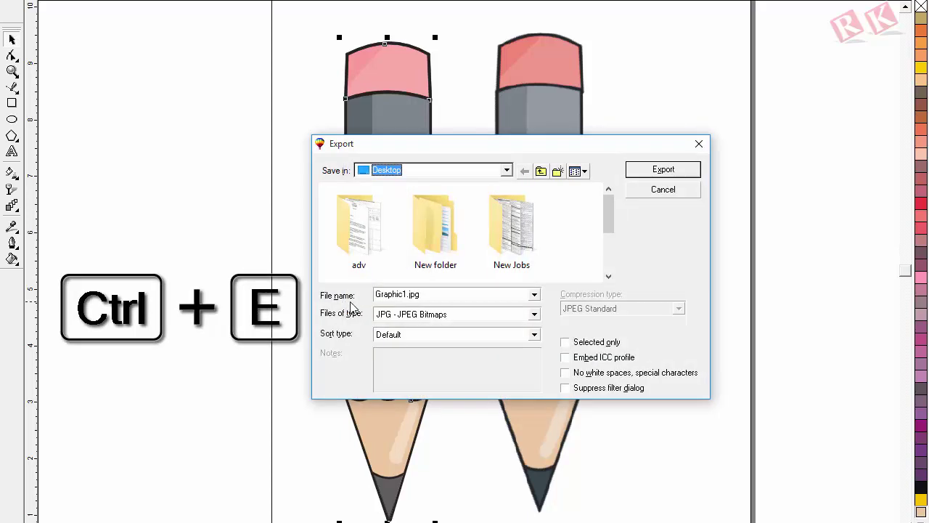
pyautogui.click(436, 313)
pyautogui.click(434, 328)
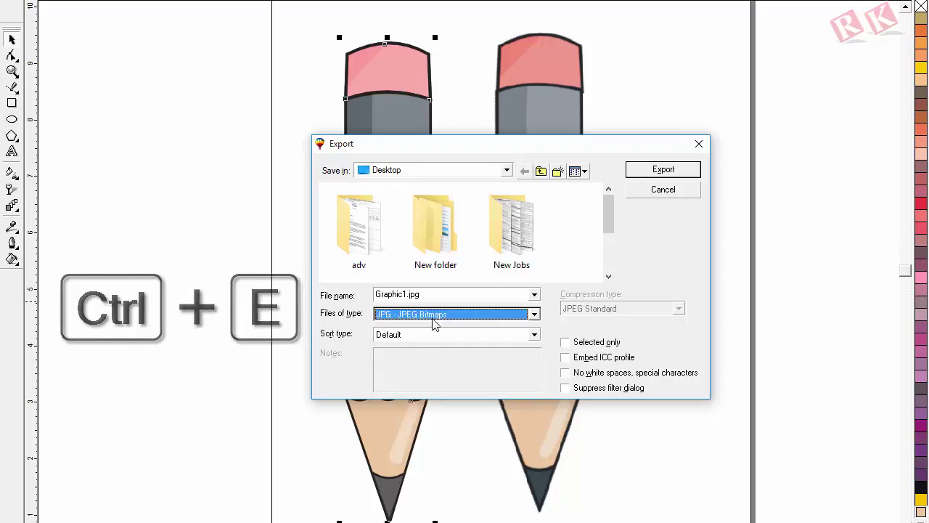
pyautogui.click(566, 342)
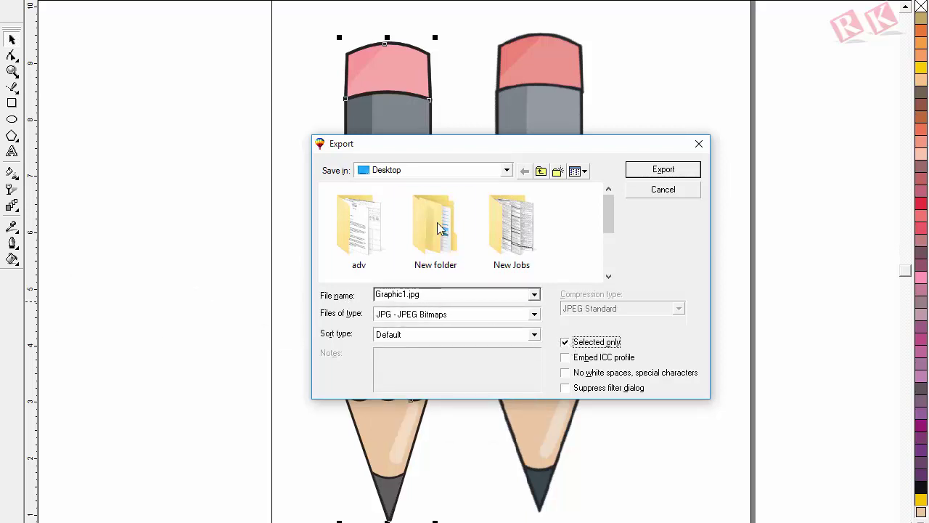
pyautogui.click(420, 174)
pyautogui.click(426, 187)
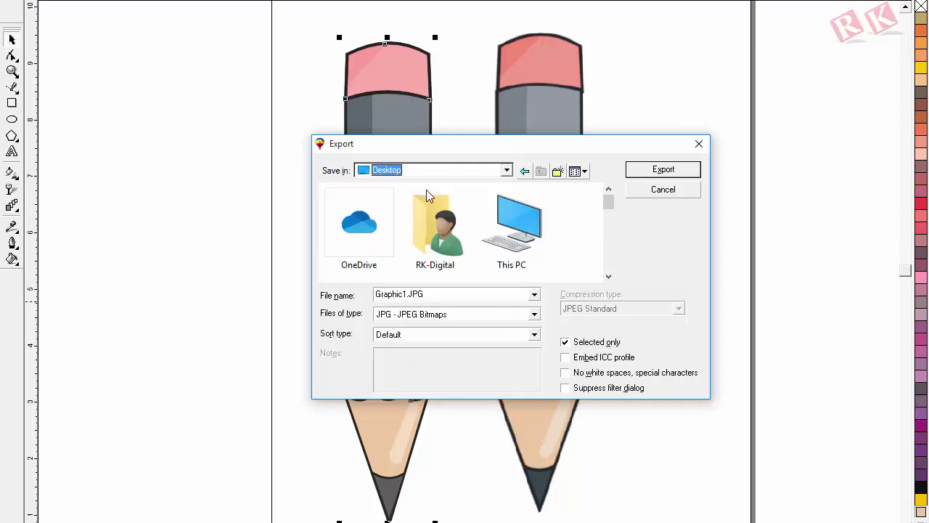
# Step: Name the export file 001 and export the pencil at 300 dpi with Standard (4:2:2) sub format, compression 10 and smoothing 10
pyautogui.click(469, 296)
pyautogui.write('001')
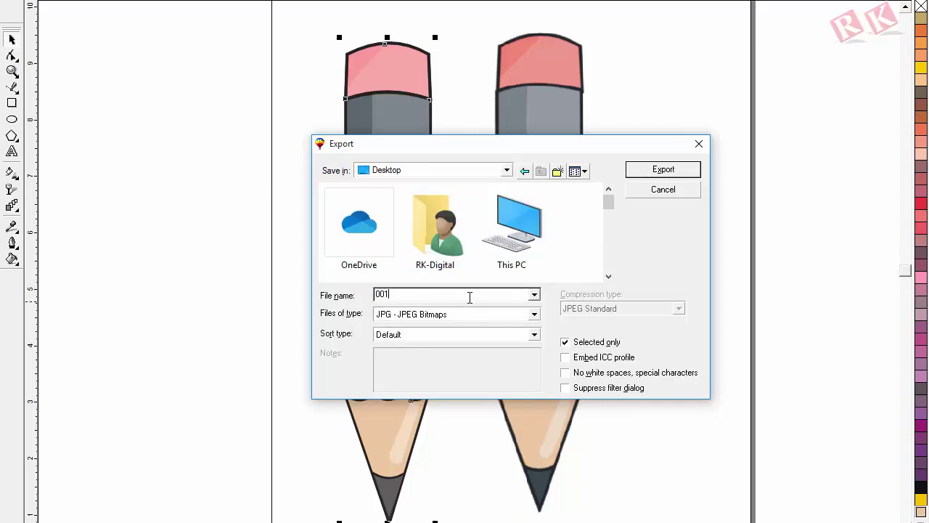
pyautogui.press('Return')
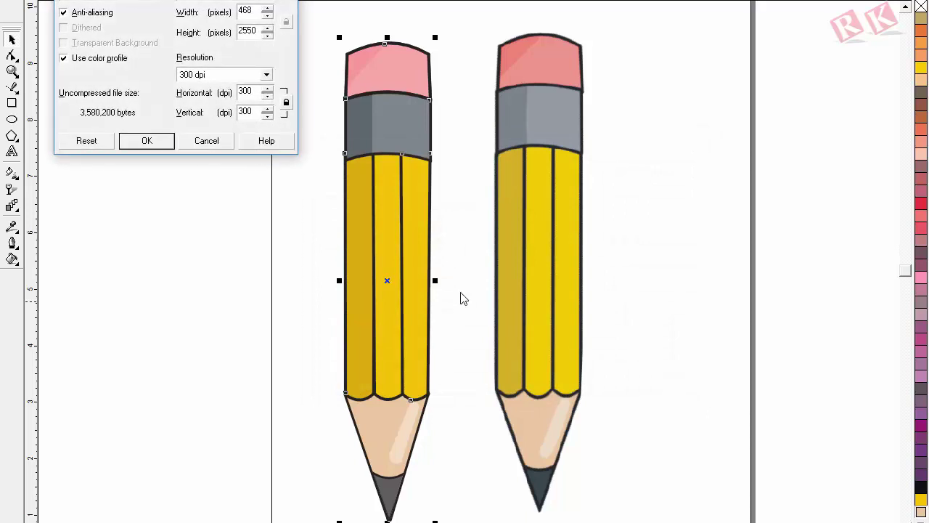
pyautogui.click(156, 139)
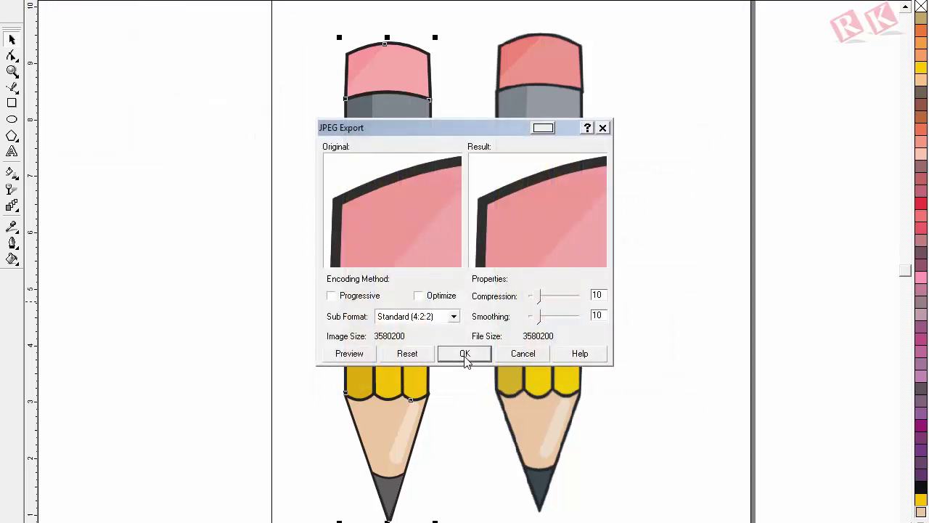
pyautogui.click(465, 352)
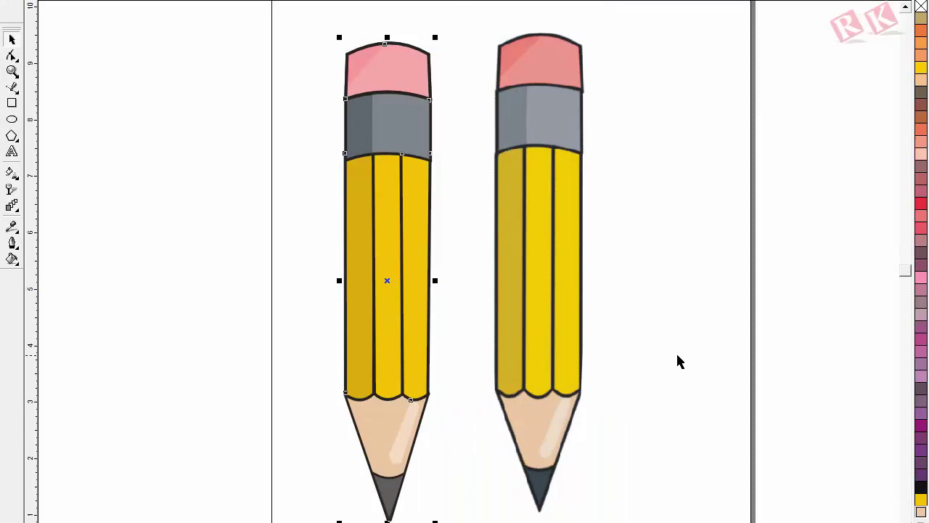
pyautogui.click(678, 362)
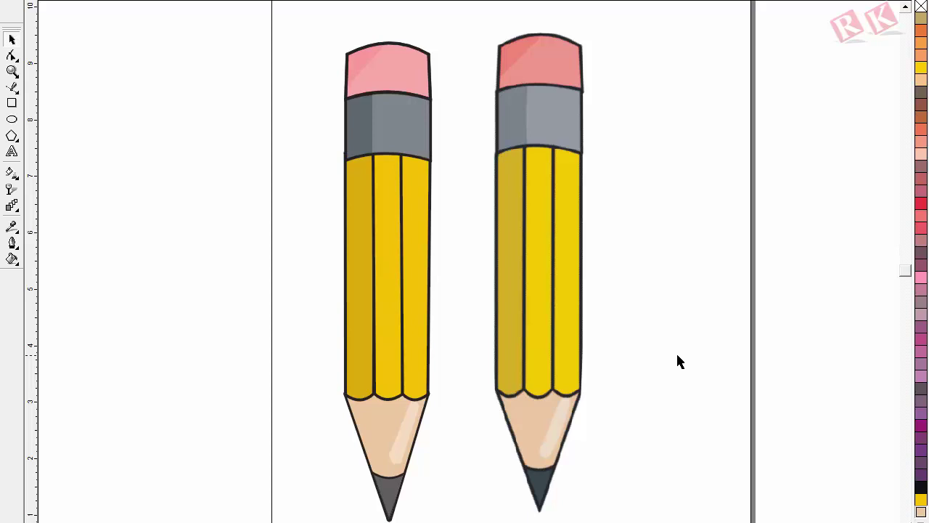